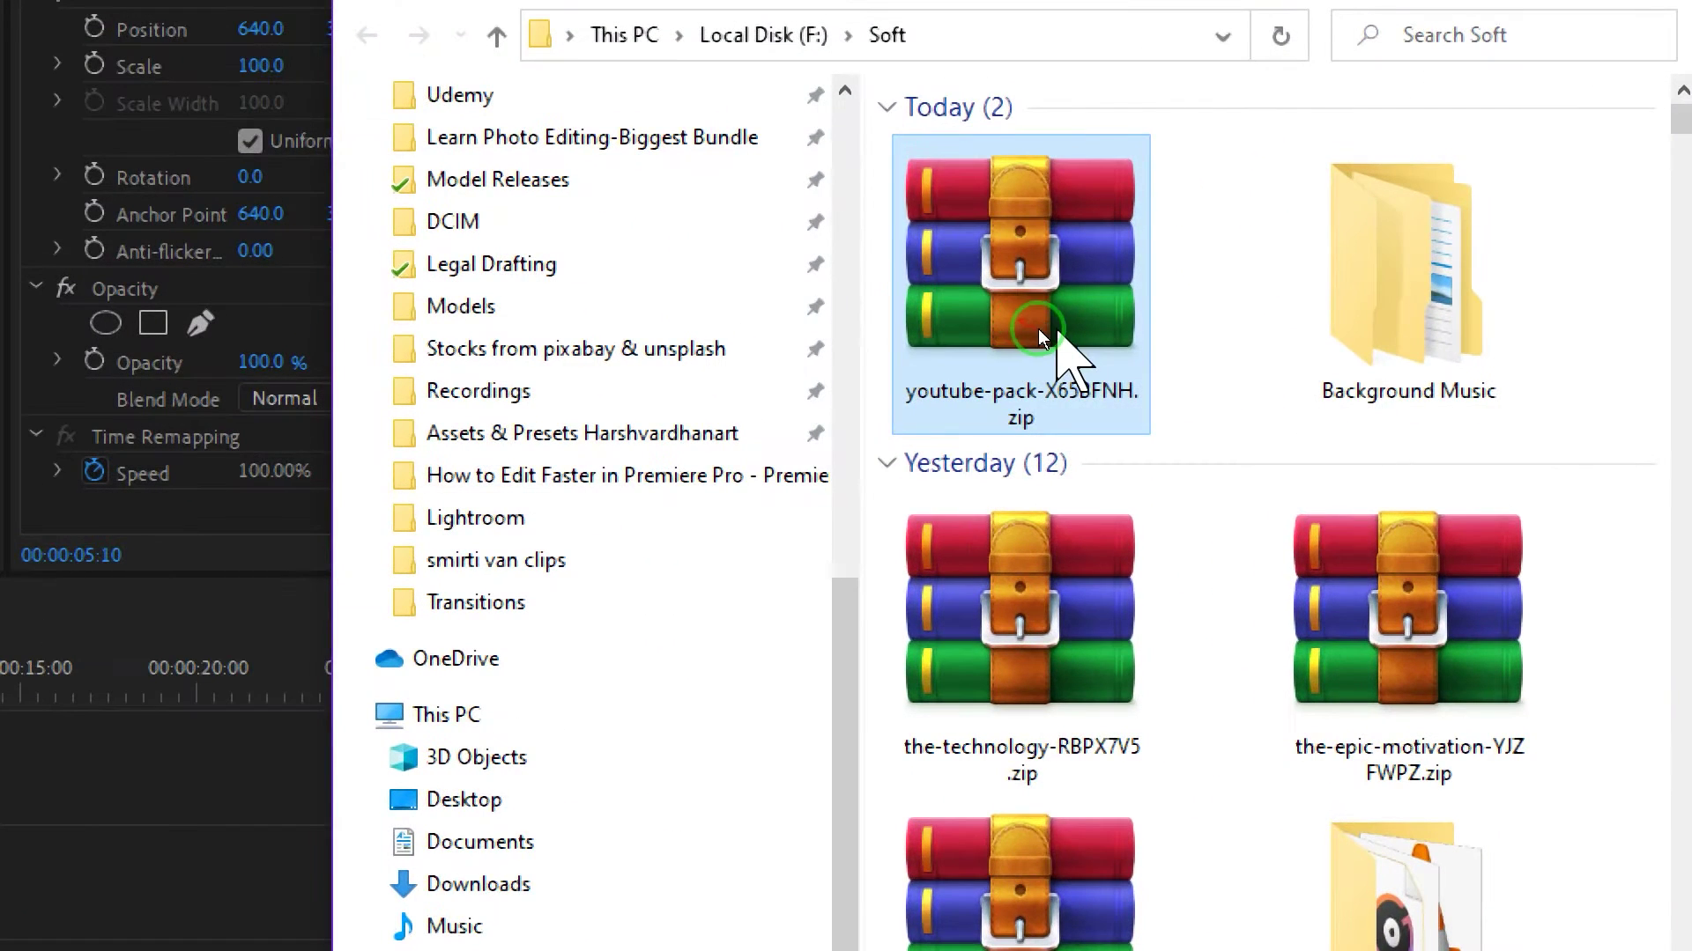
Extract youtube-pack-X65BFNH.zip into its own folder and open the YouTube Pack by BRAXXU folder inside it.
double_click(1020, 310)
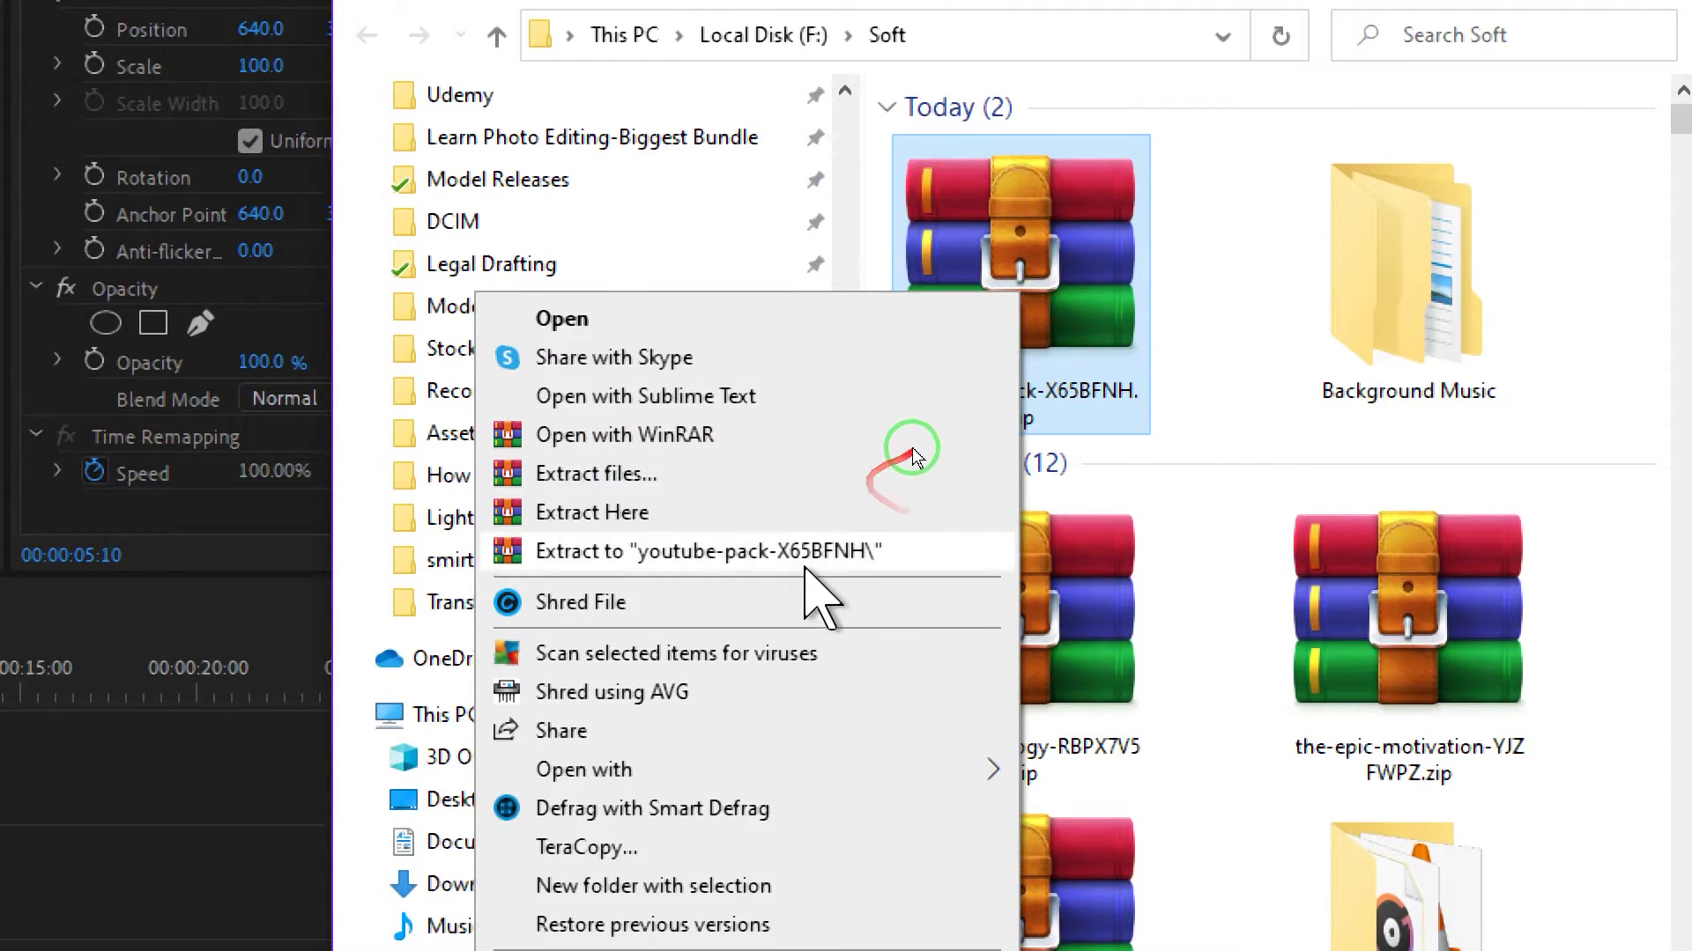
left_click(802, 555)
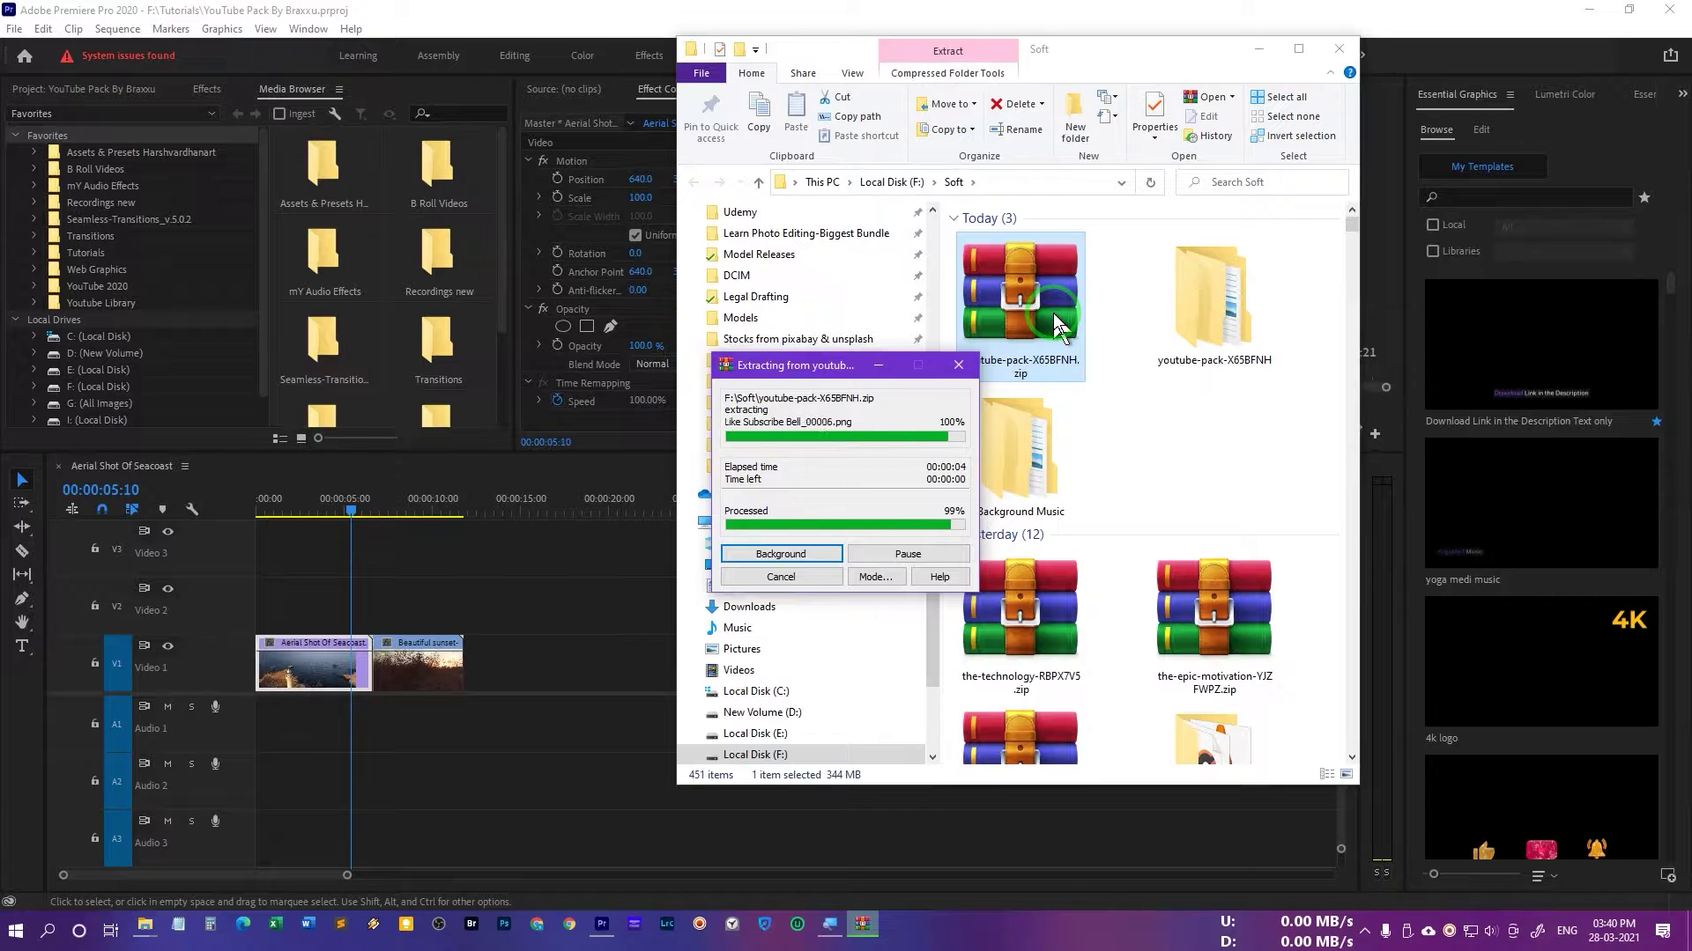
left_click(1246, 335)
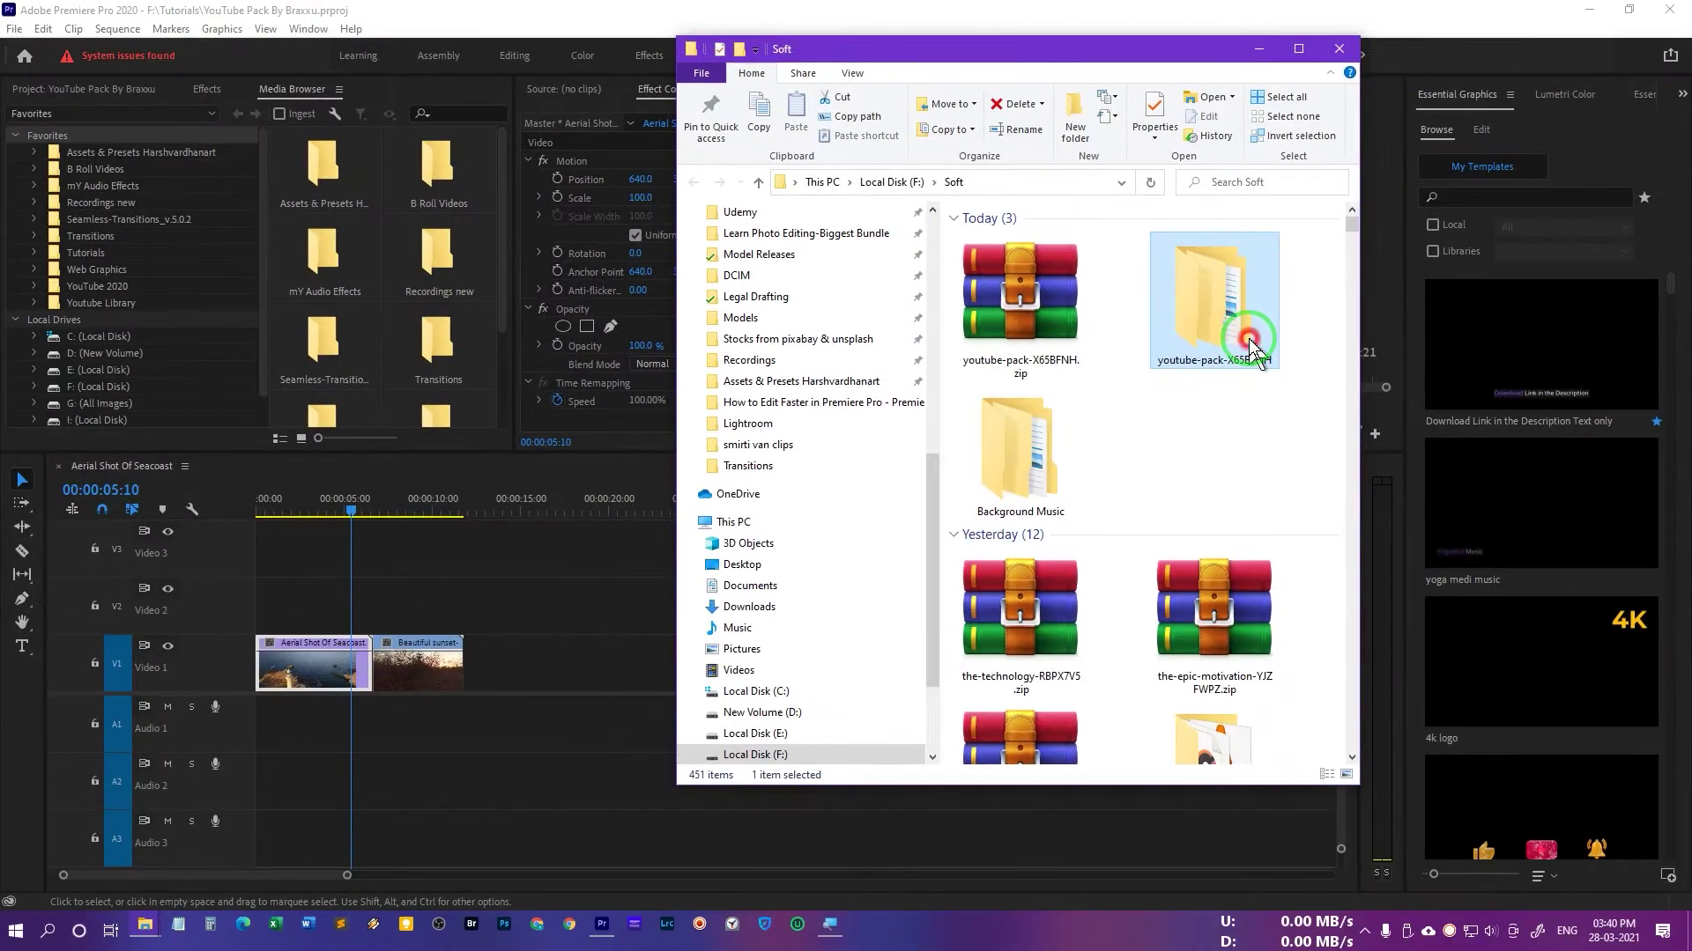
double_click(1251, 346)
left_click_drag(935, 333, 735, 370)
left_click(789, 430)
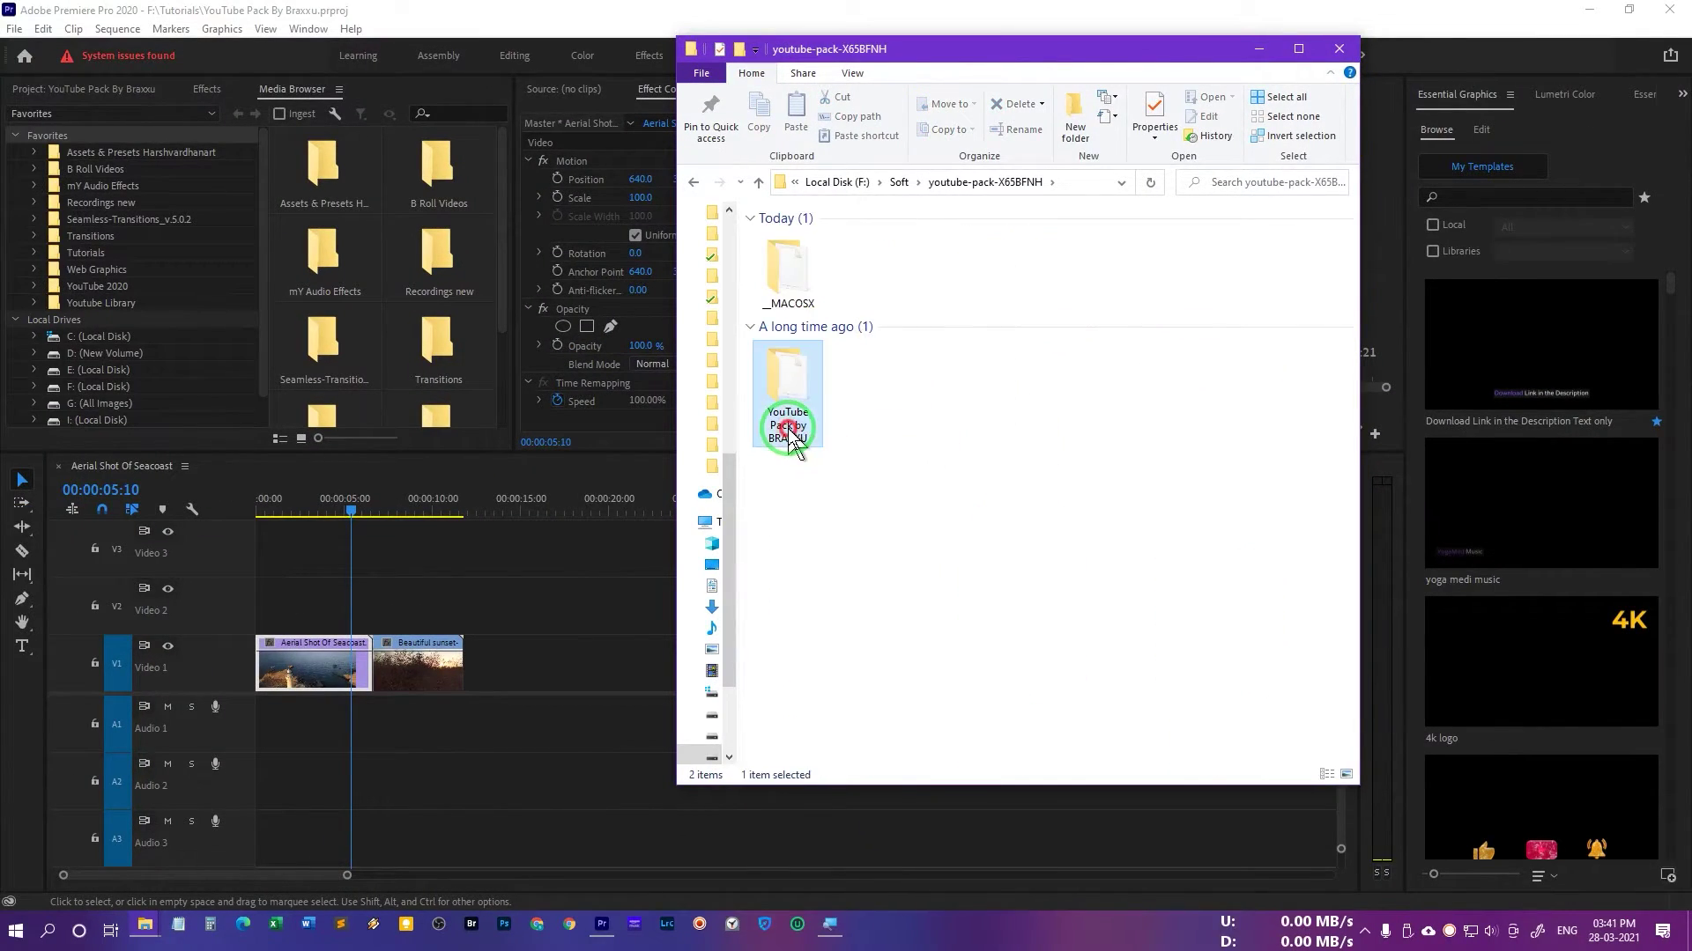
key("Return")
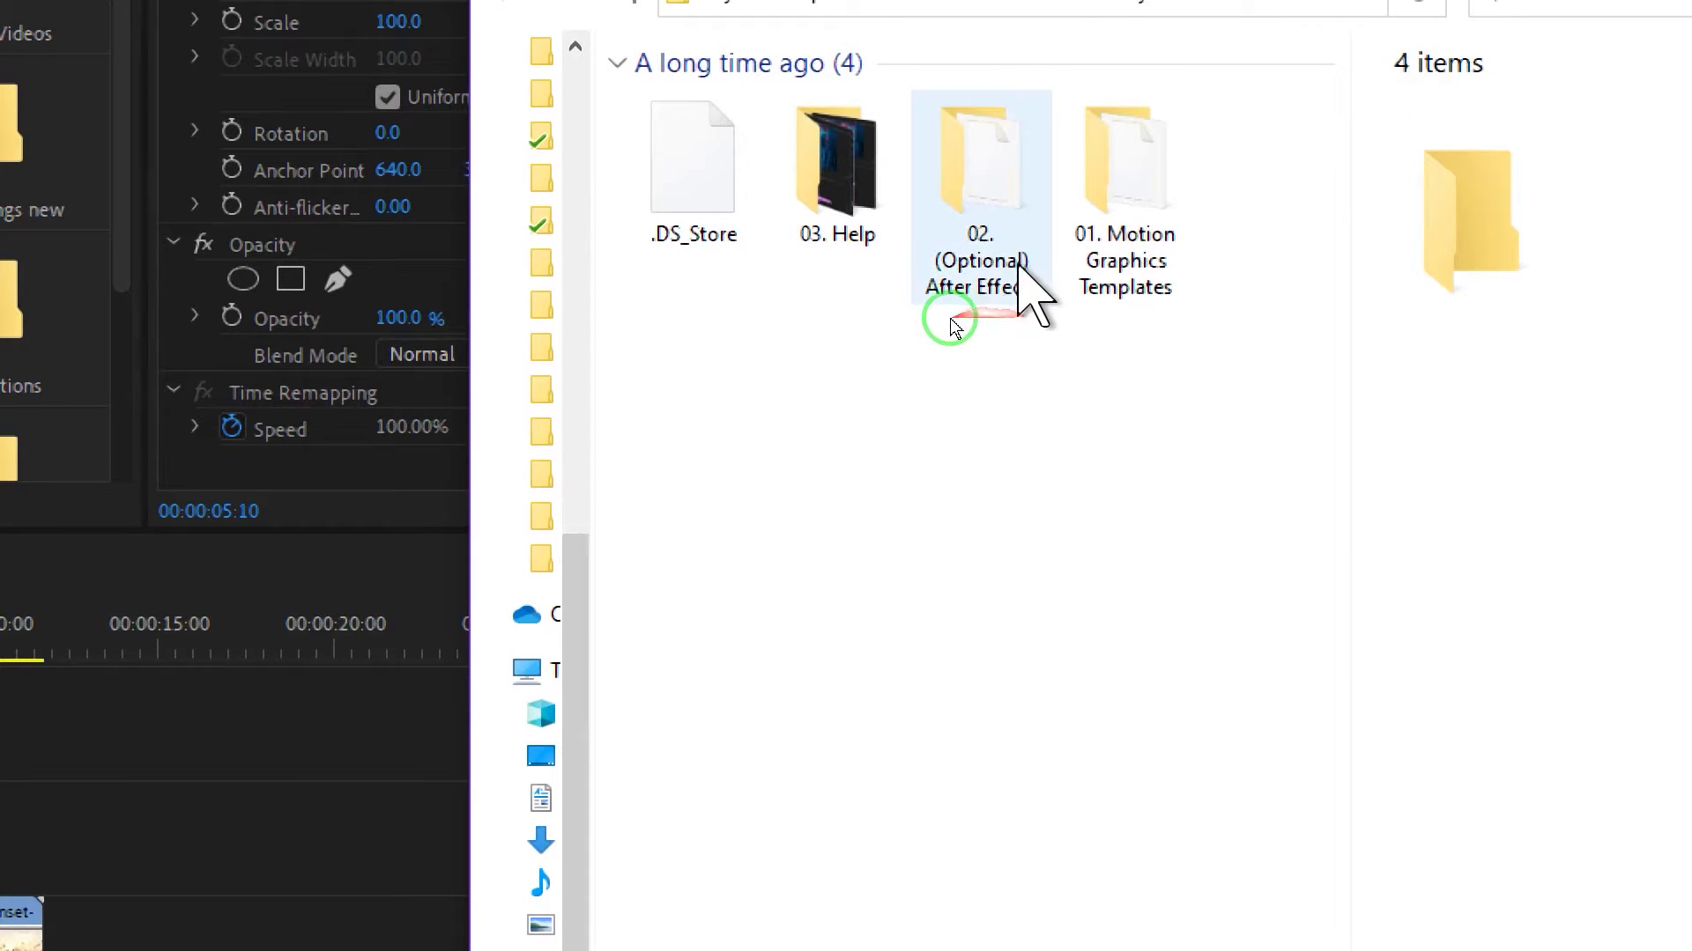
Open the 01. Motion Graphics Templates folder and look over the MOGRT files in its YouTube Pack by BRAXXU subfolder.
left_click(1138, 274)
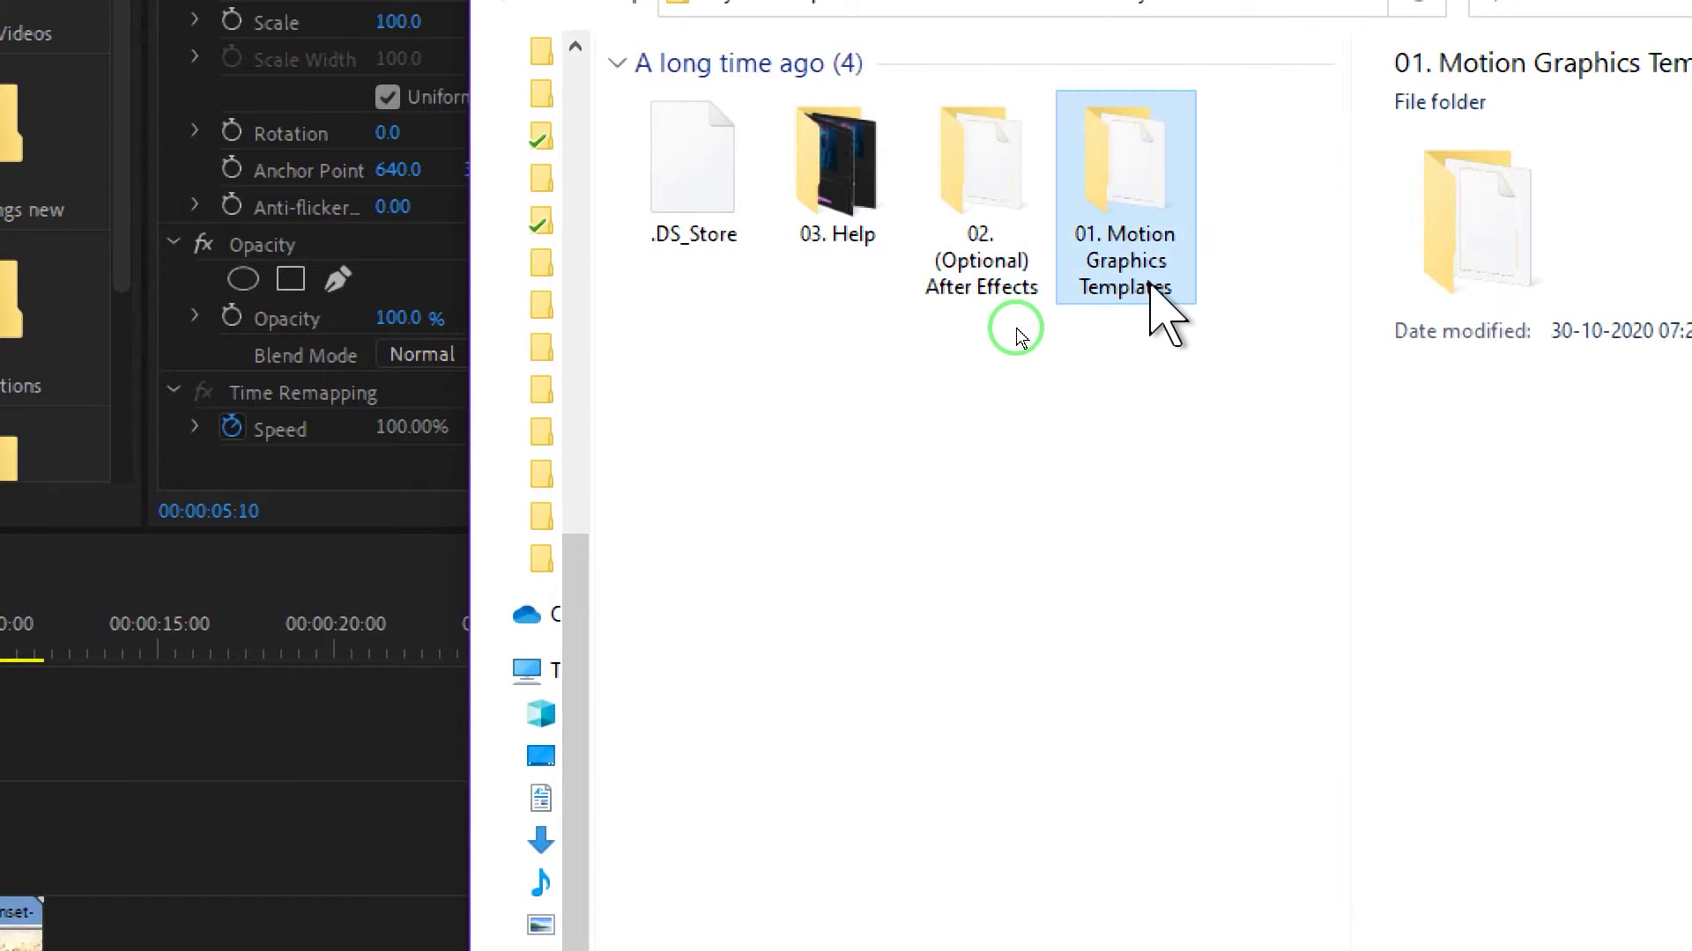
key("BackSpace")
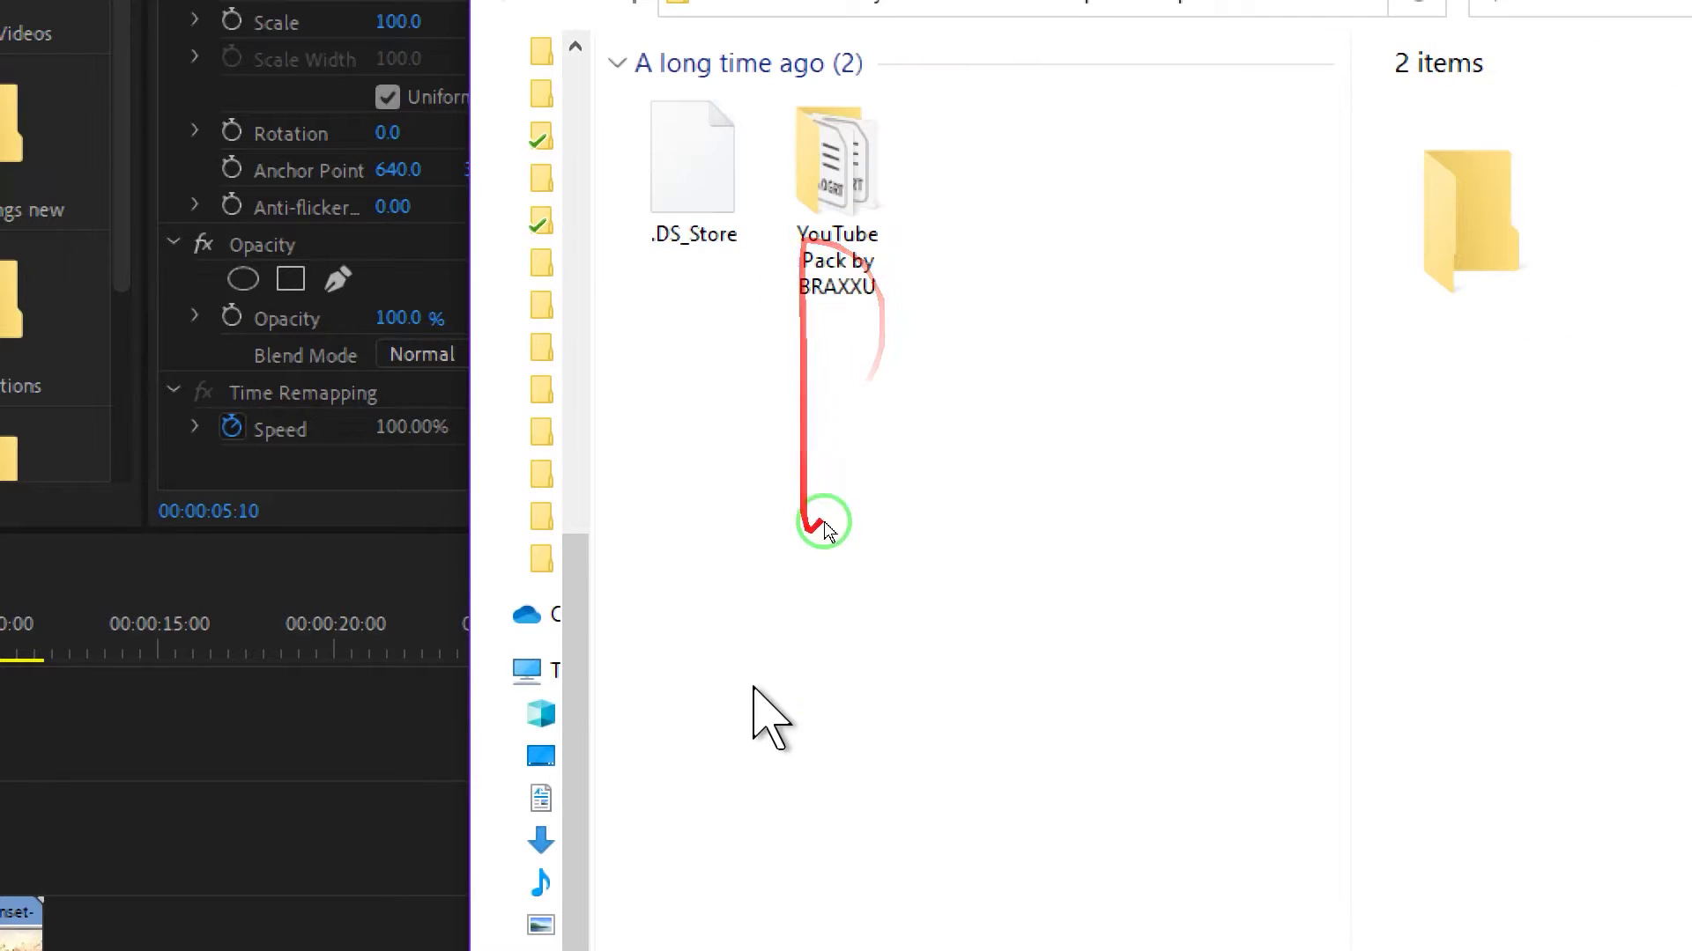
double_click(898, 294)
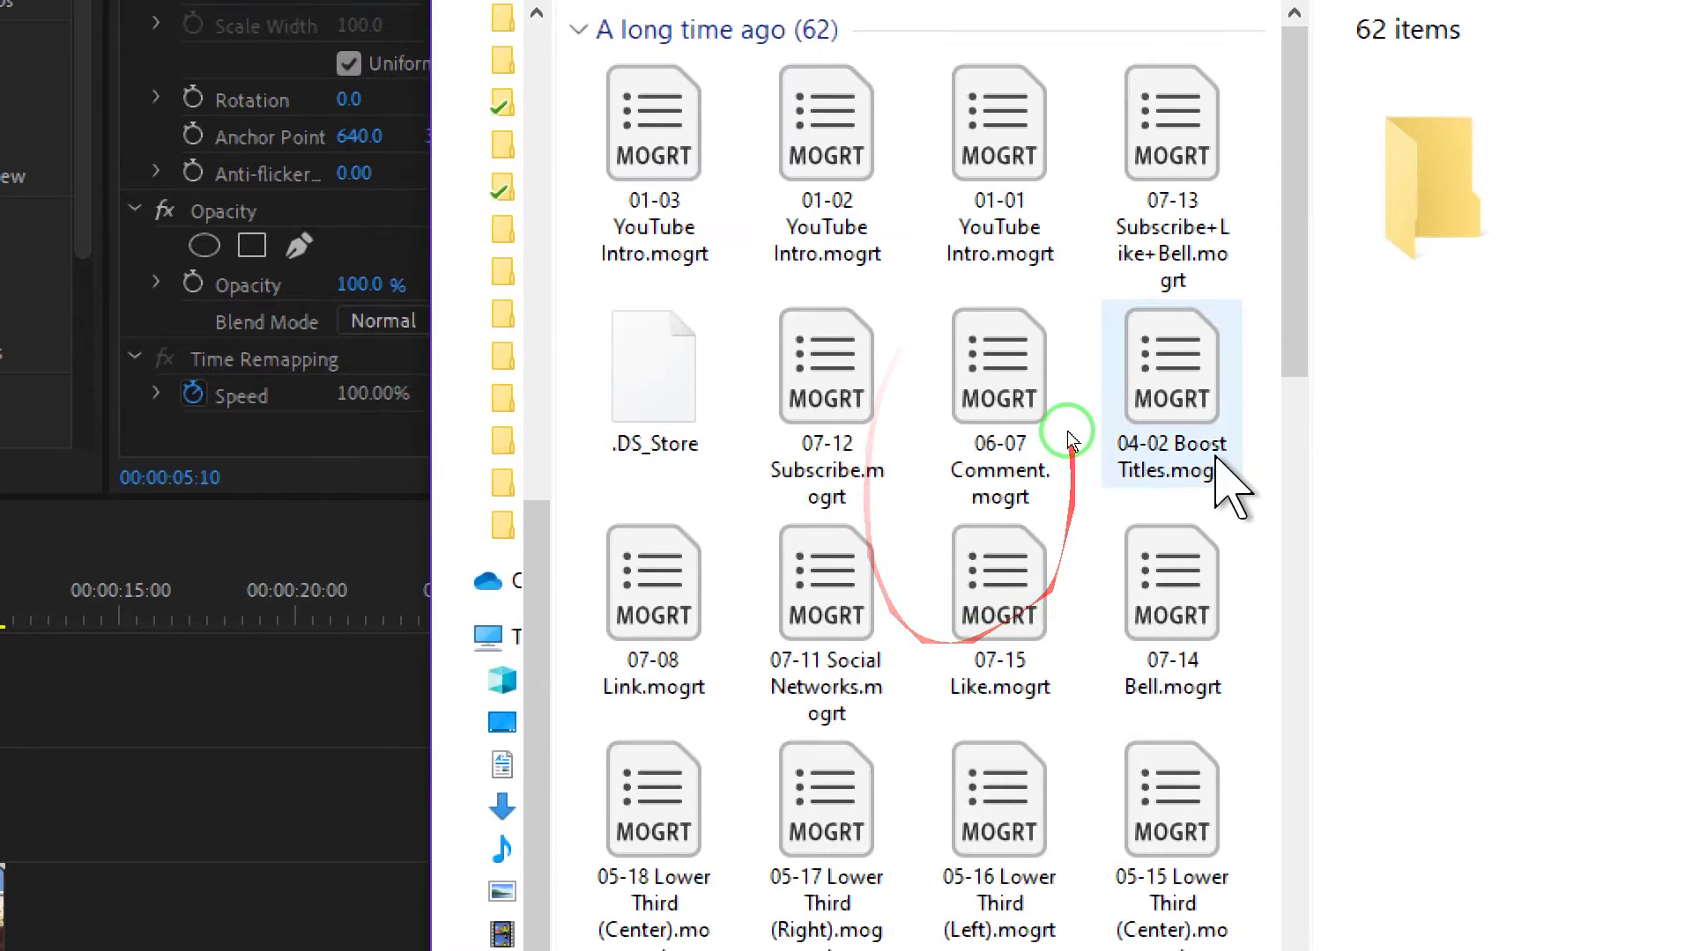
scroll(1160, 505, "down", 8)
scroll(859, 492, "up", 10)
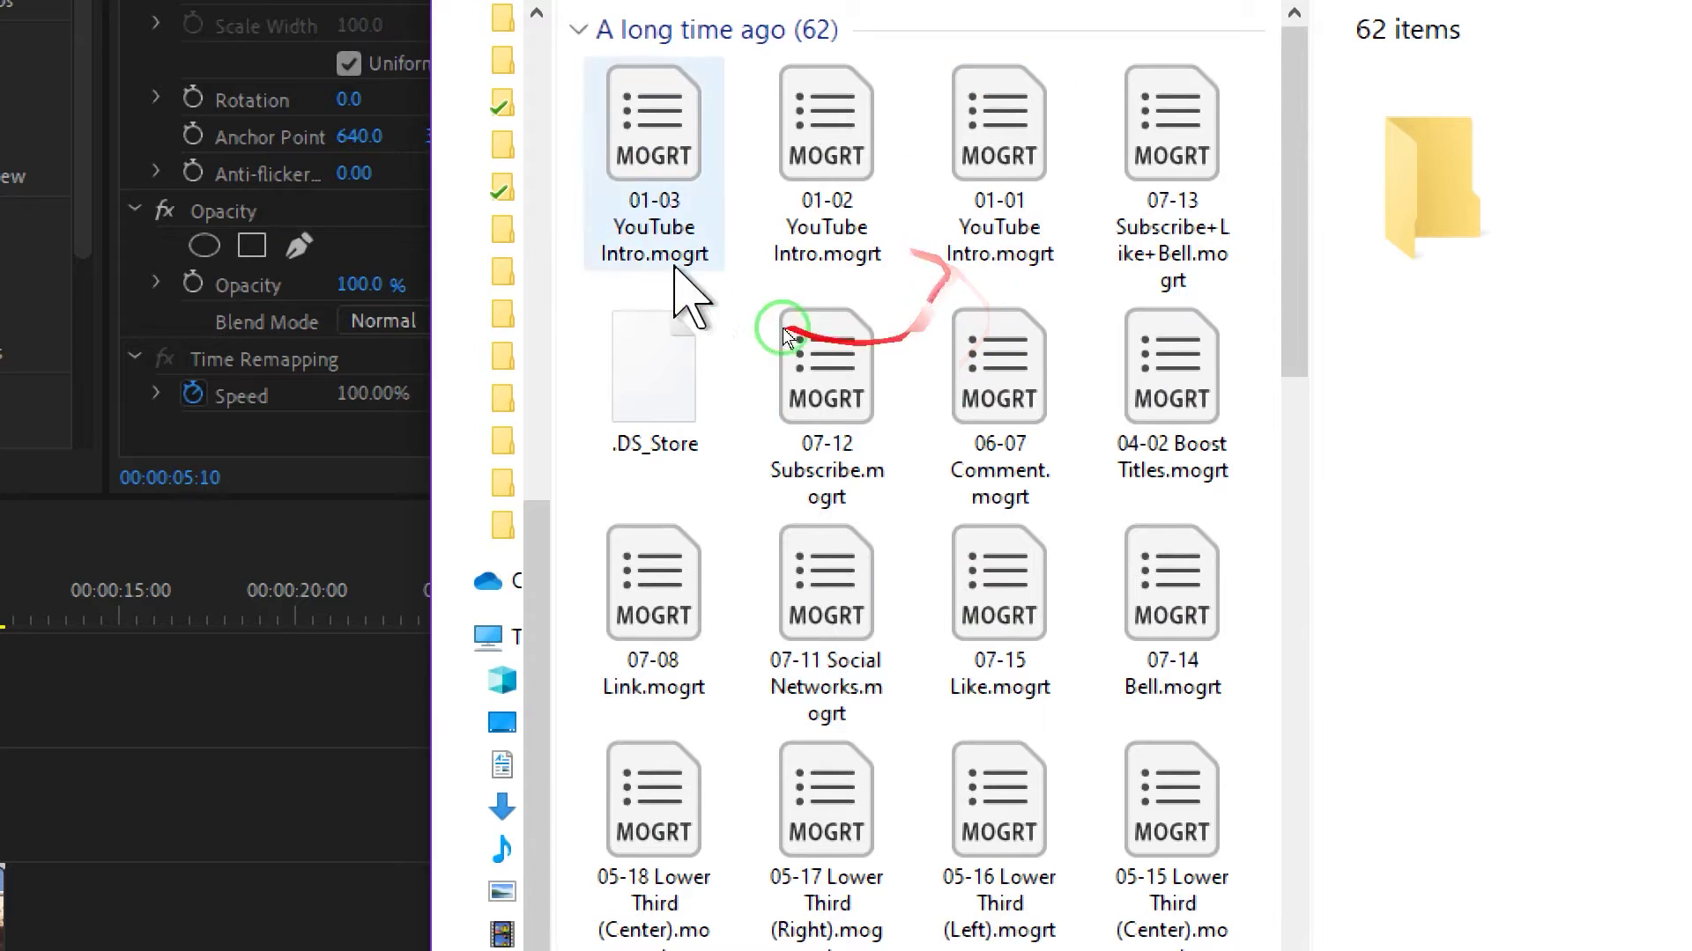
left_click(951, 259)
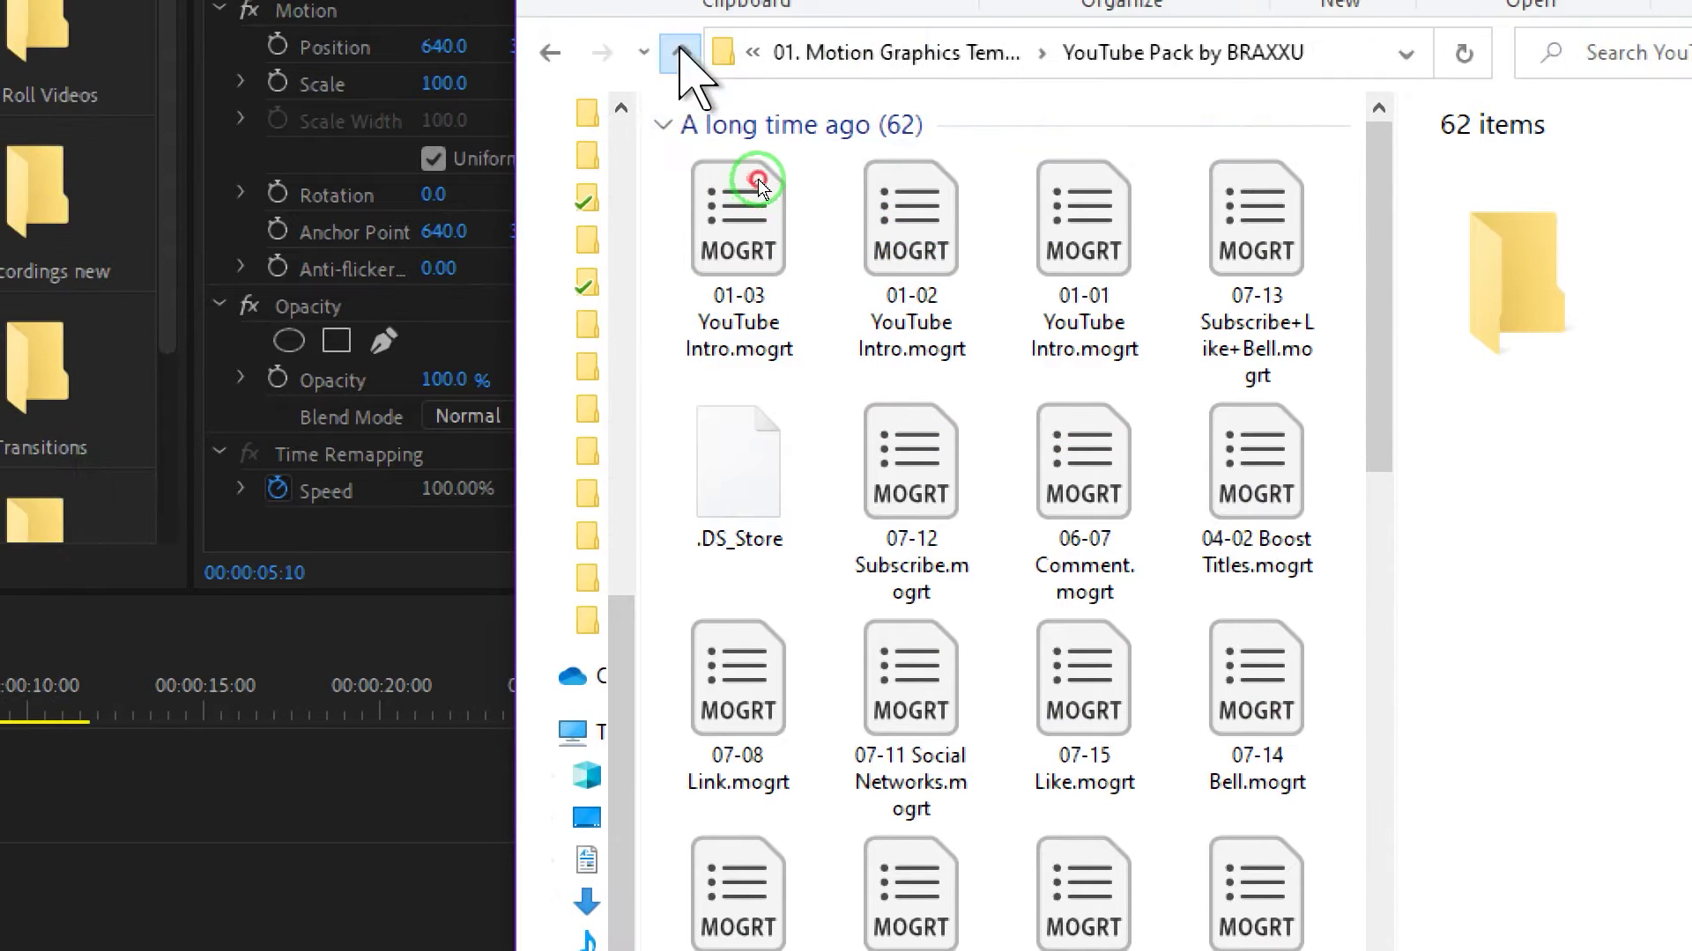
Return to the pack's main folder and check the contents of the 02. (Optional) After Effects and 03. Help folders.
left_click(577, 2)
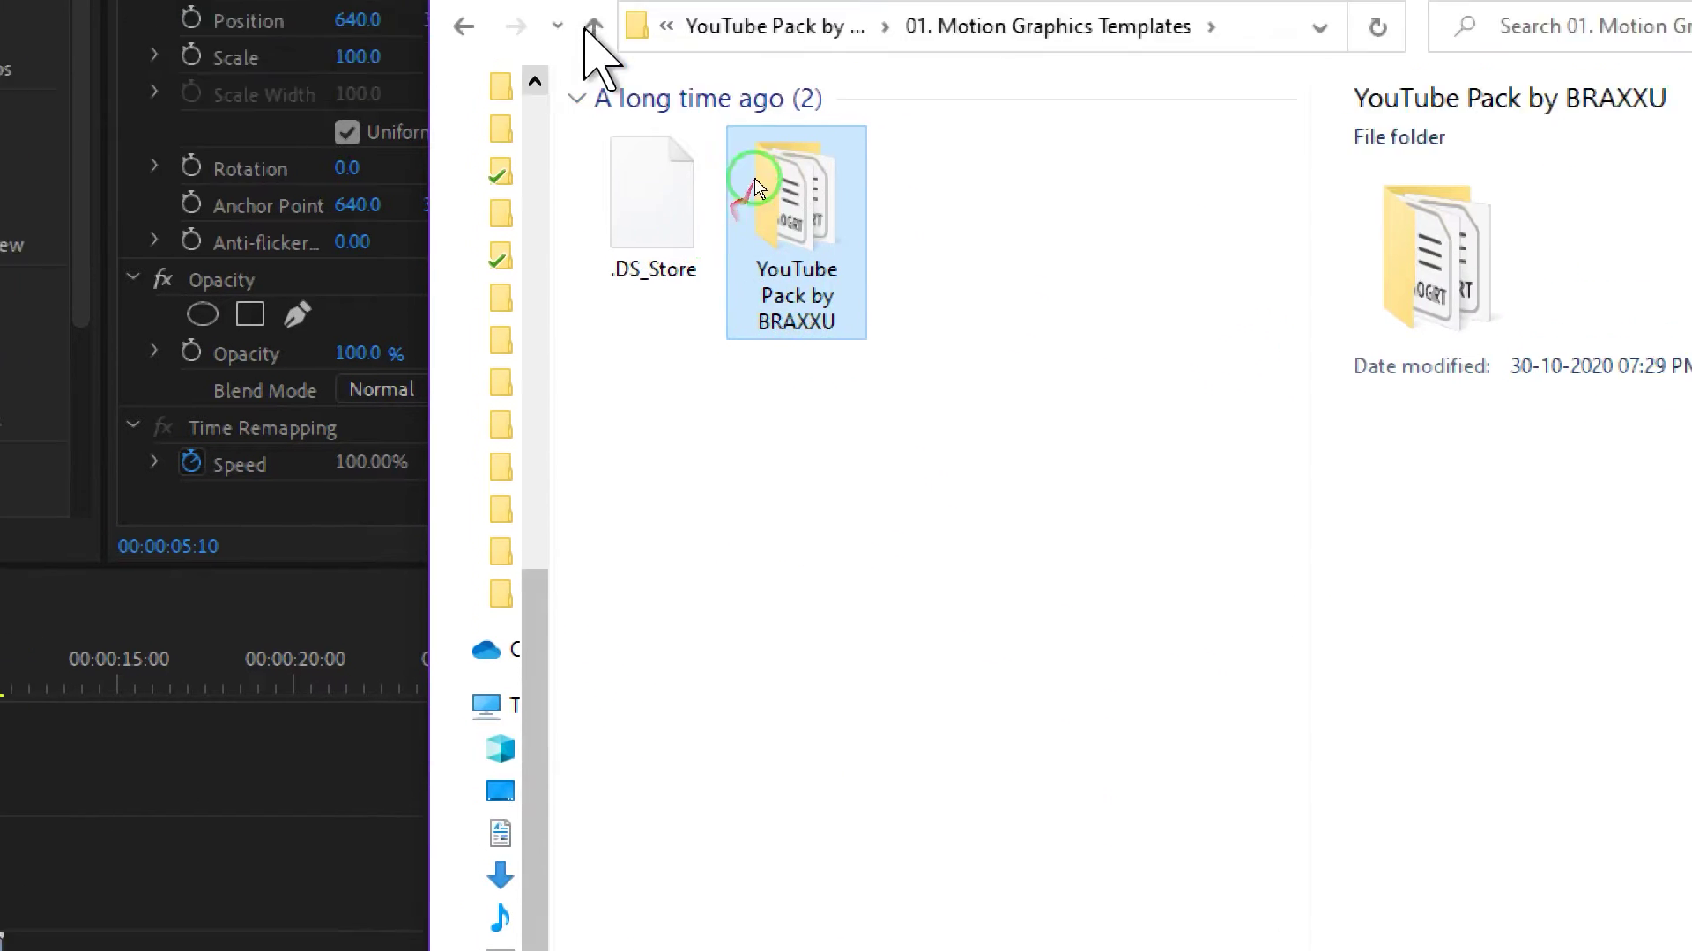
left_click(587, 83)
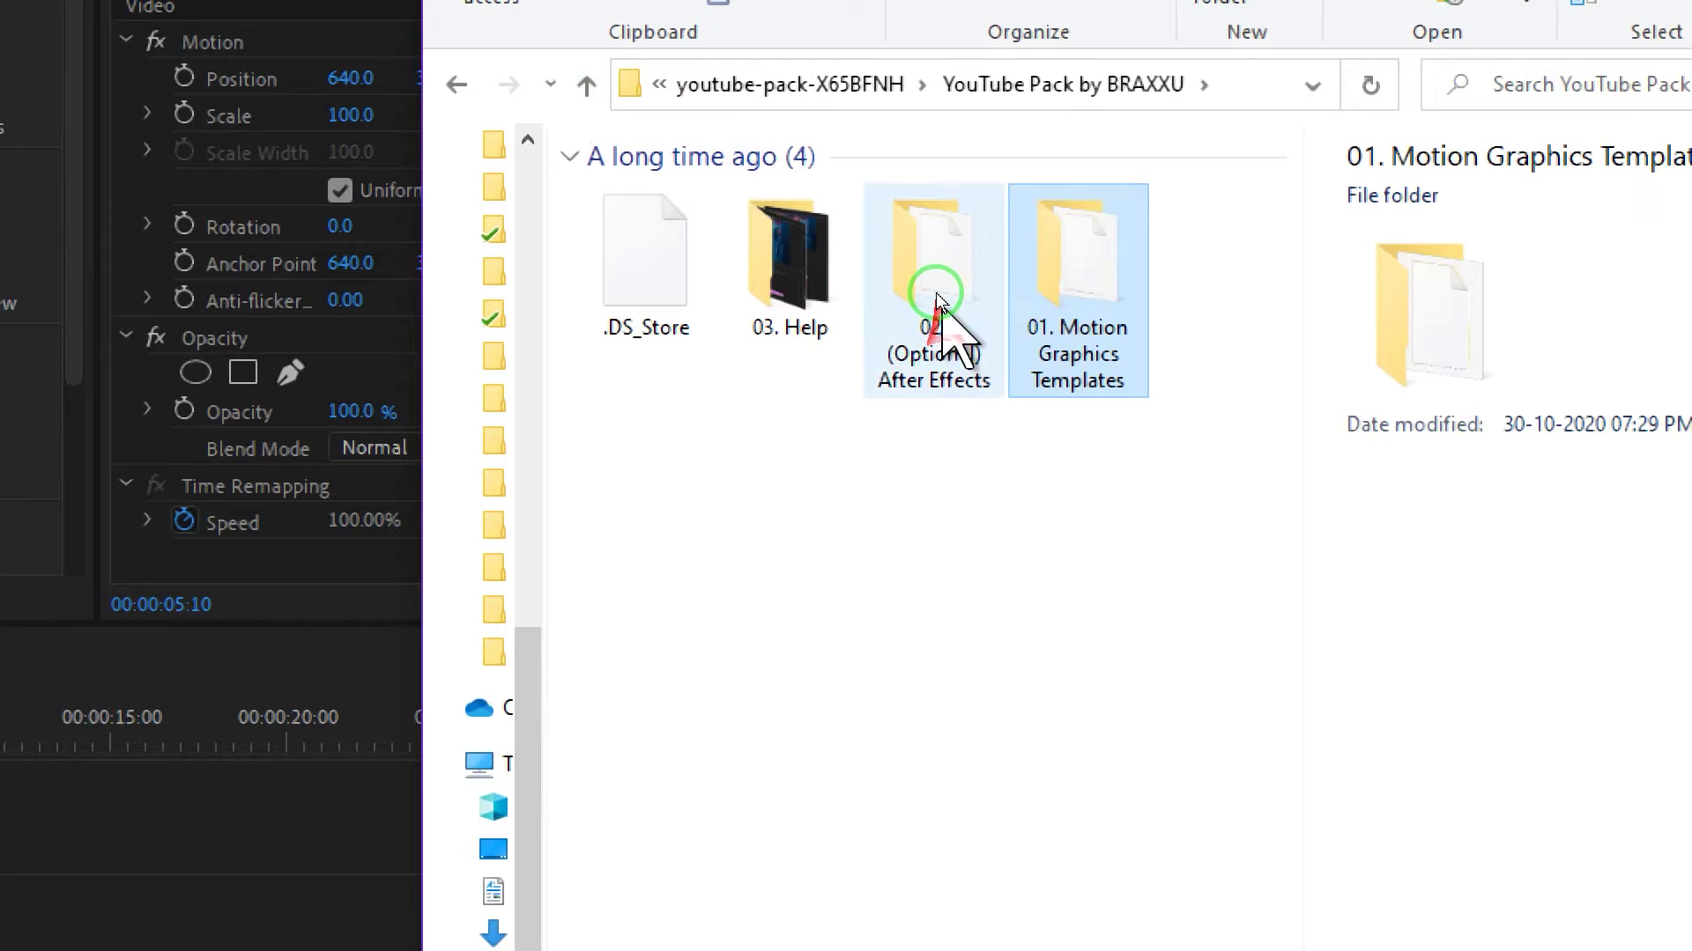
double_click(937, 294)
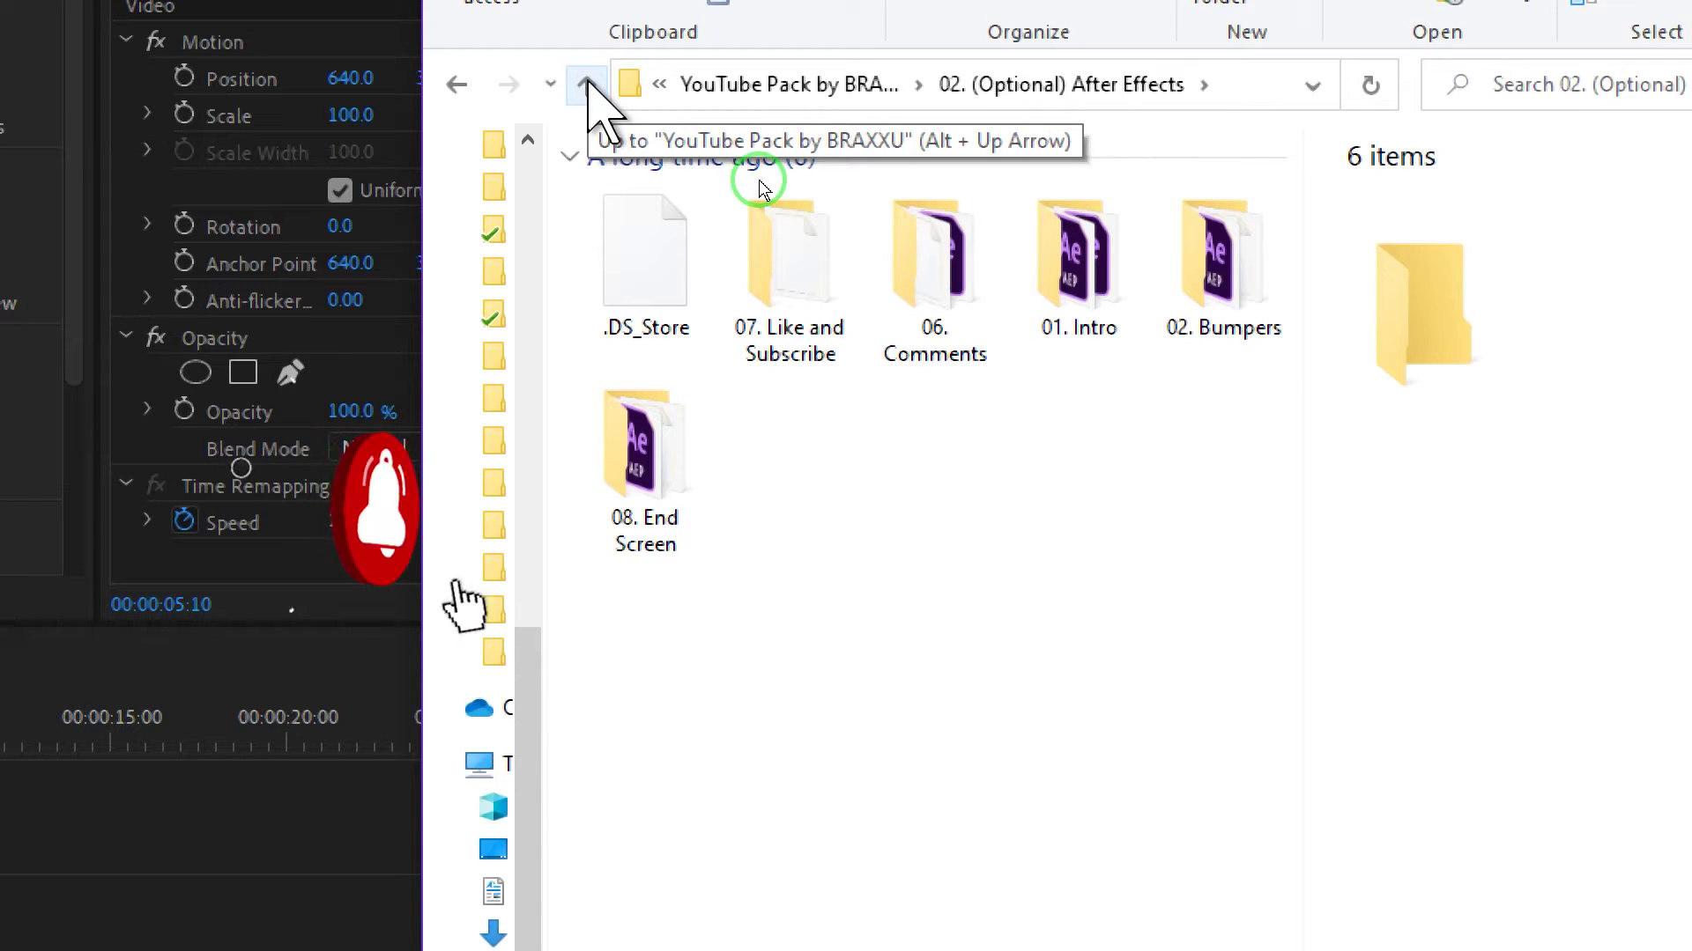
left_click(586, 84)
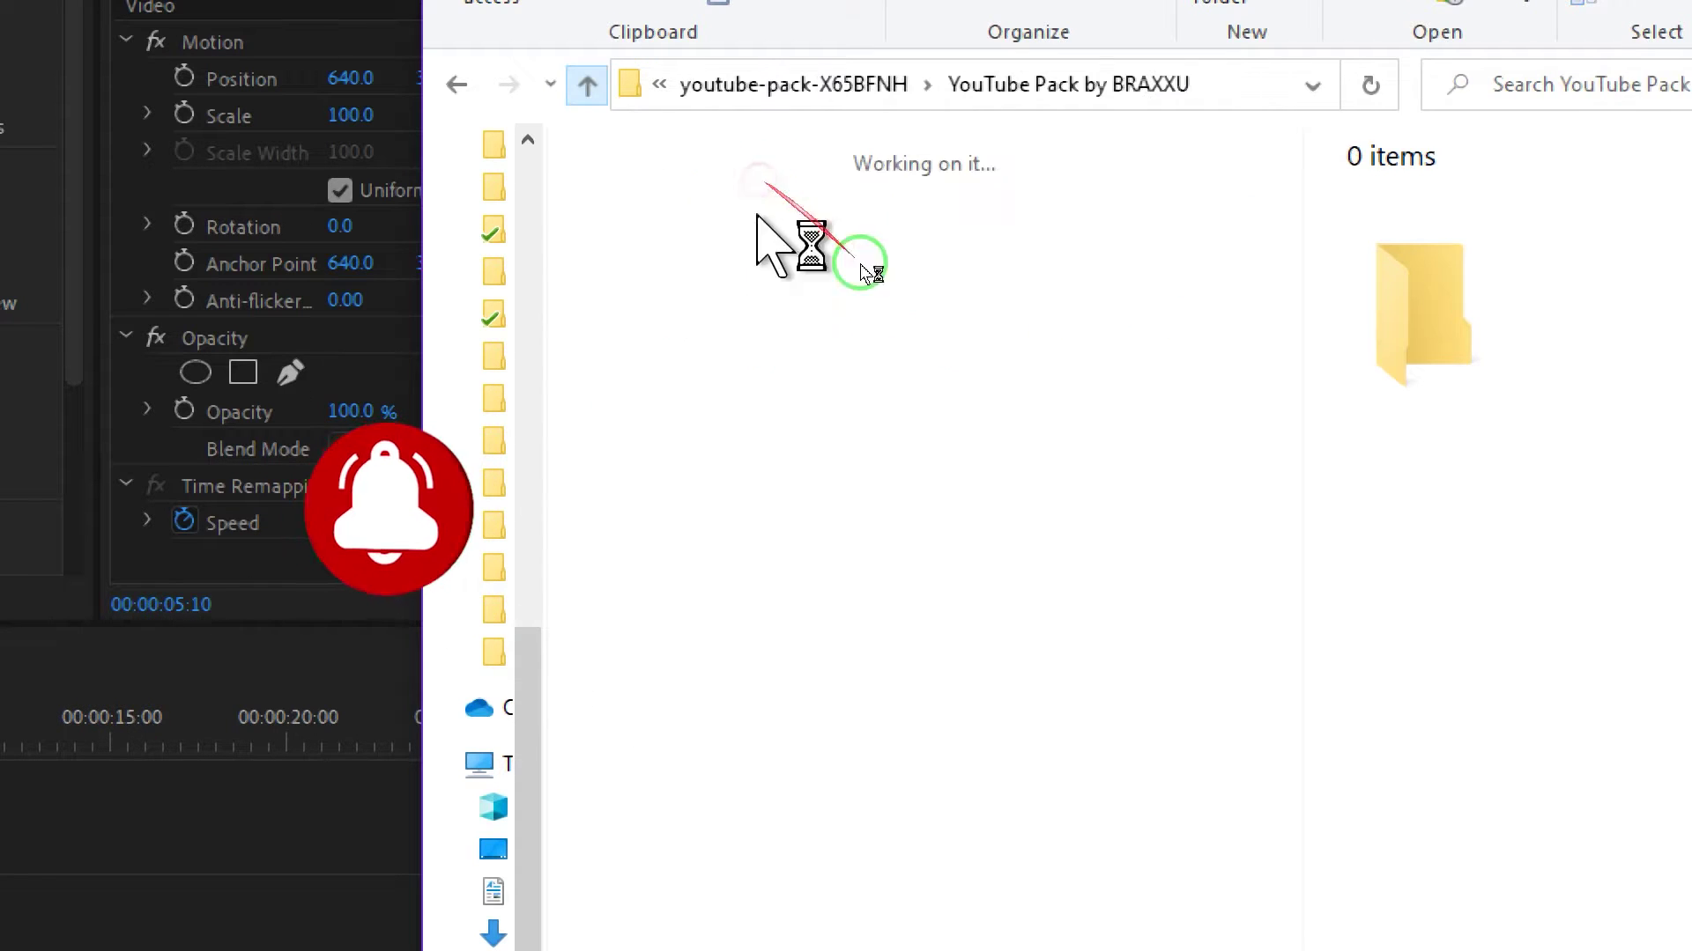
double_click(805, 312)
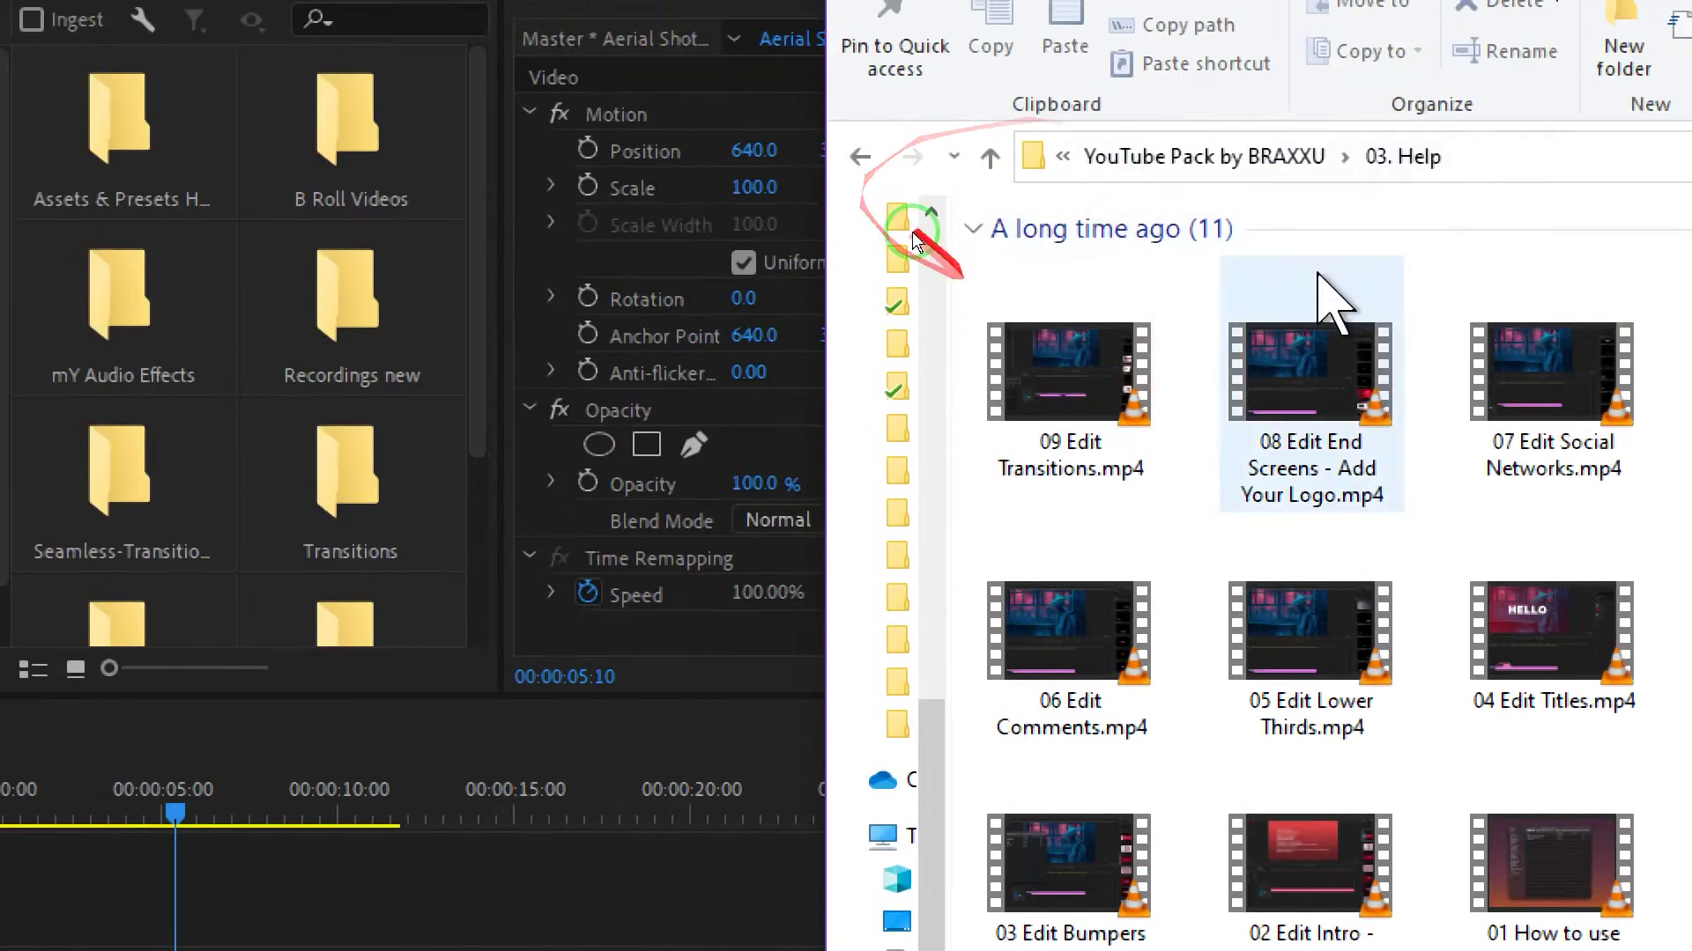
left_click(991, 157)
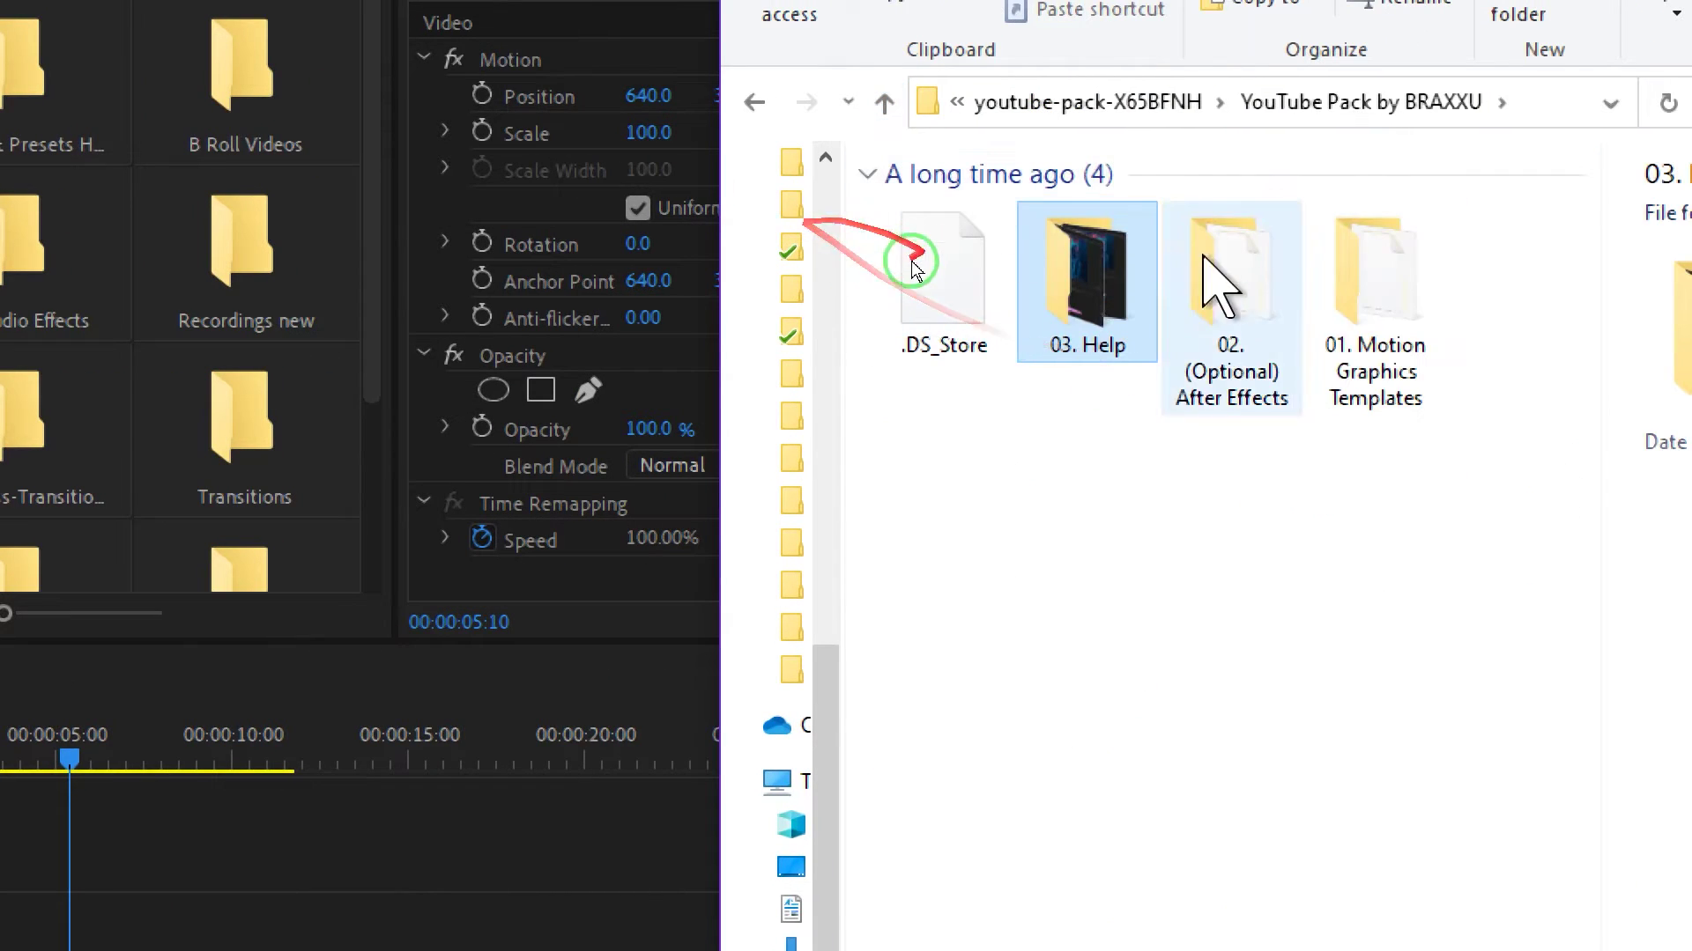
Select the 01. Motion Graphics Templates folder, and minimise the file window to switch back to Premiere Pro.
left_click(1387, 375)
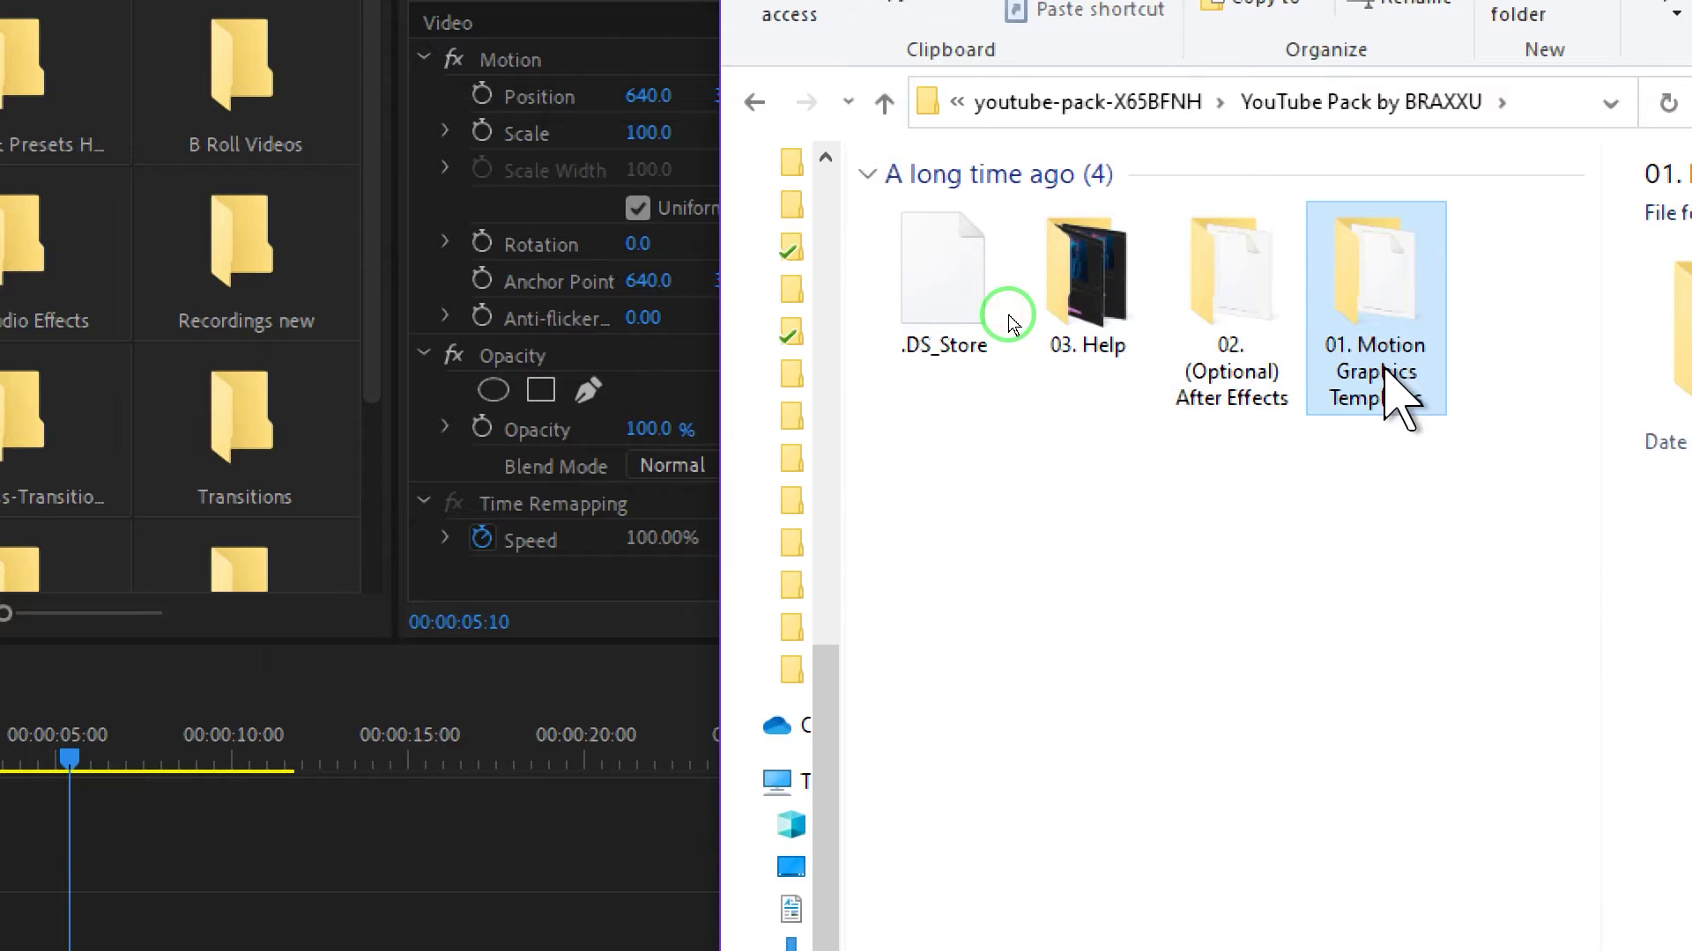
left_click_drag(1621, 58, 1185, 57)
left_click(1280, 50)
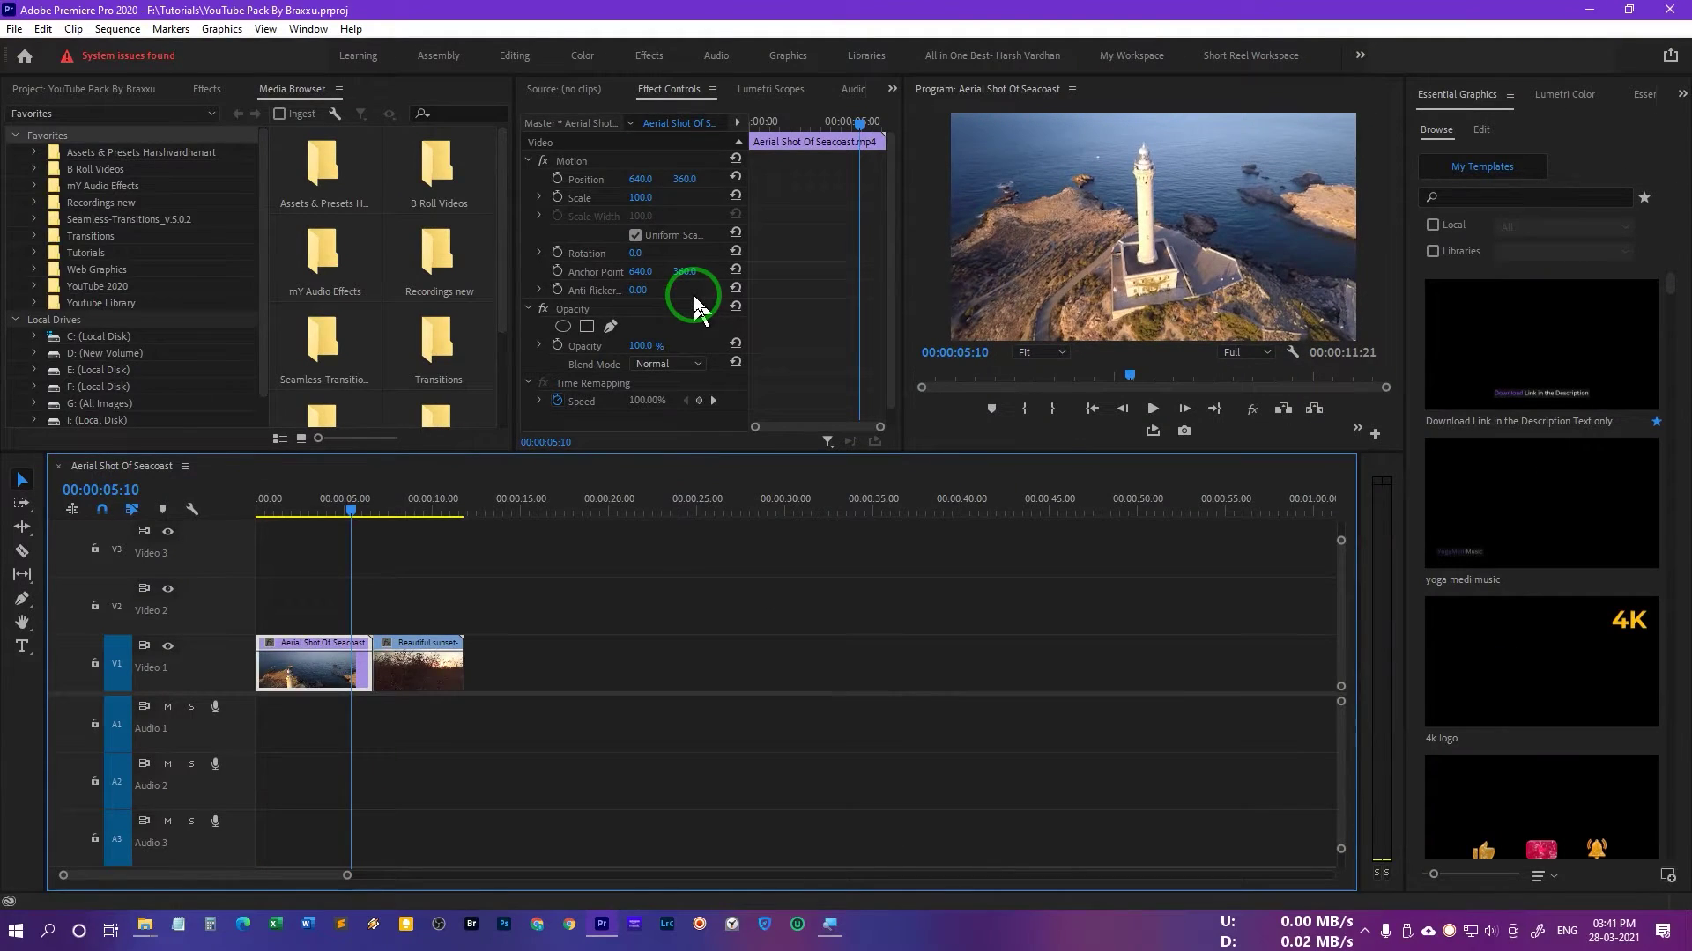
Bring up the Essential Graphics panel for browsing motion graphics templates.
left_click_drag(586, 558, 496, 950)
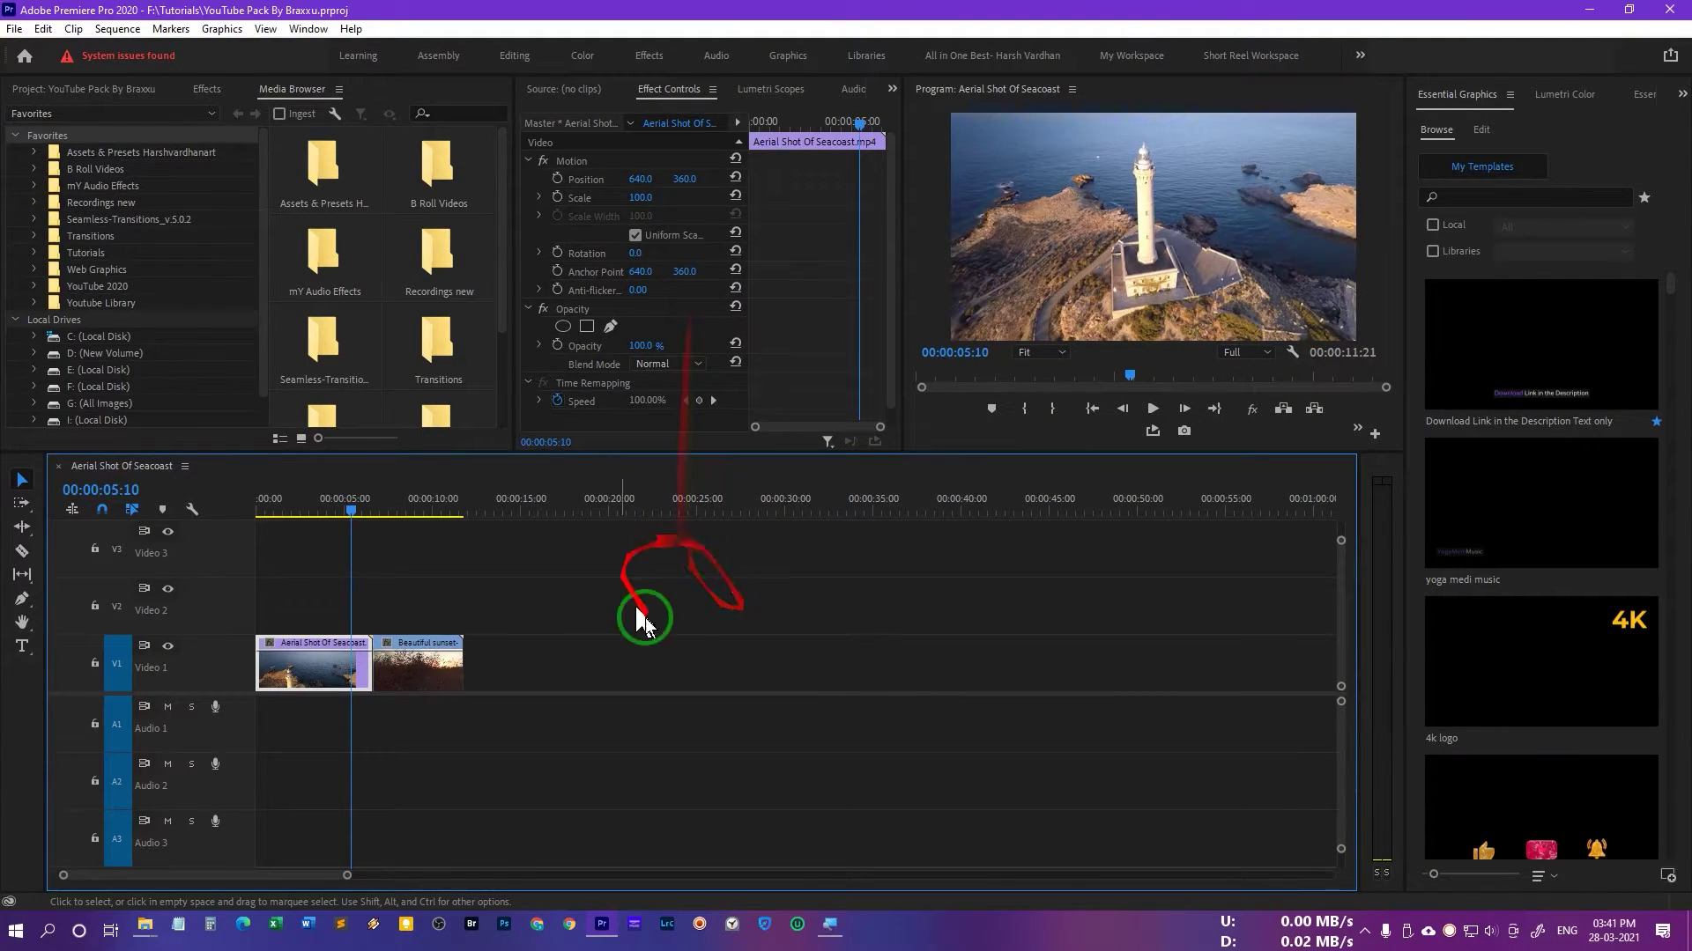
mouse_move(645, 617)
left_mouse_down()
mouse_move(803, 674)
mouse_move(938, 669)
left_mouse_up()
mouse_move(843, 617)
left_mouse_down()
mouse_move(341, 114)
mouse_move(1387, 152)
mouse_move(797, 205)
mouse_move(303, 71)
left_mouse_up()
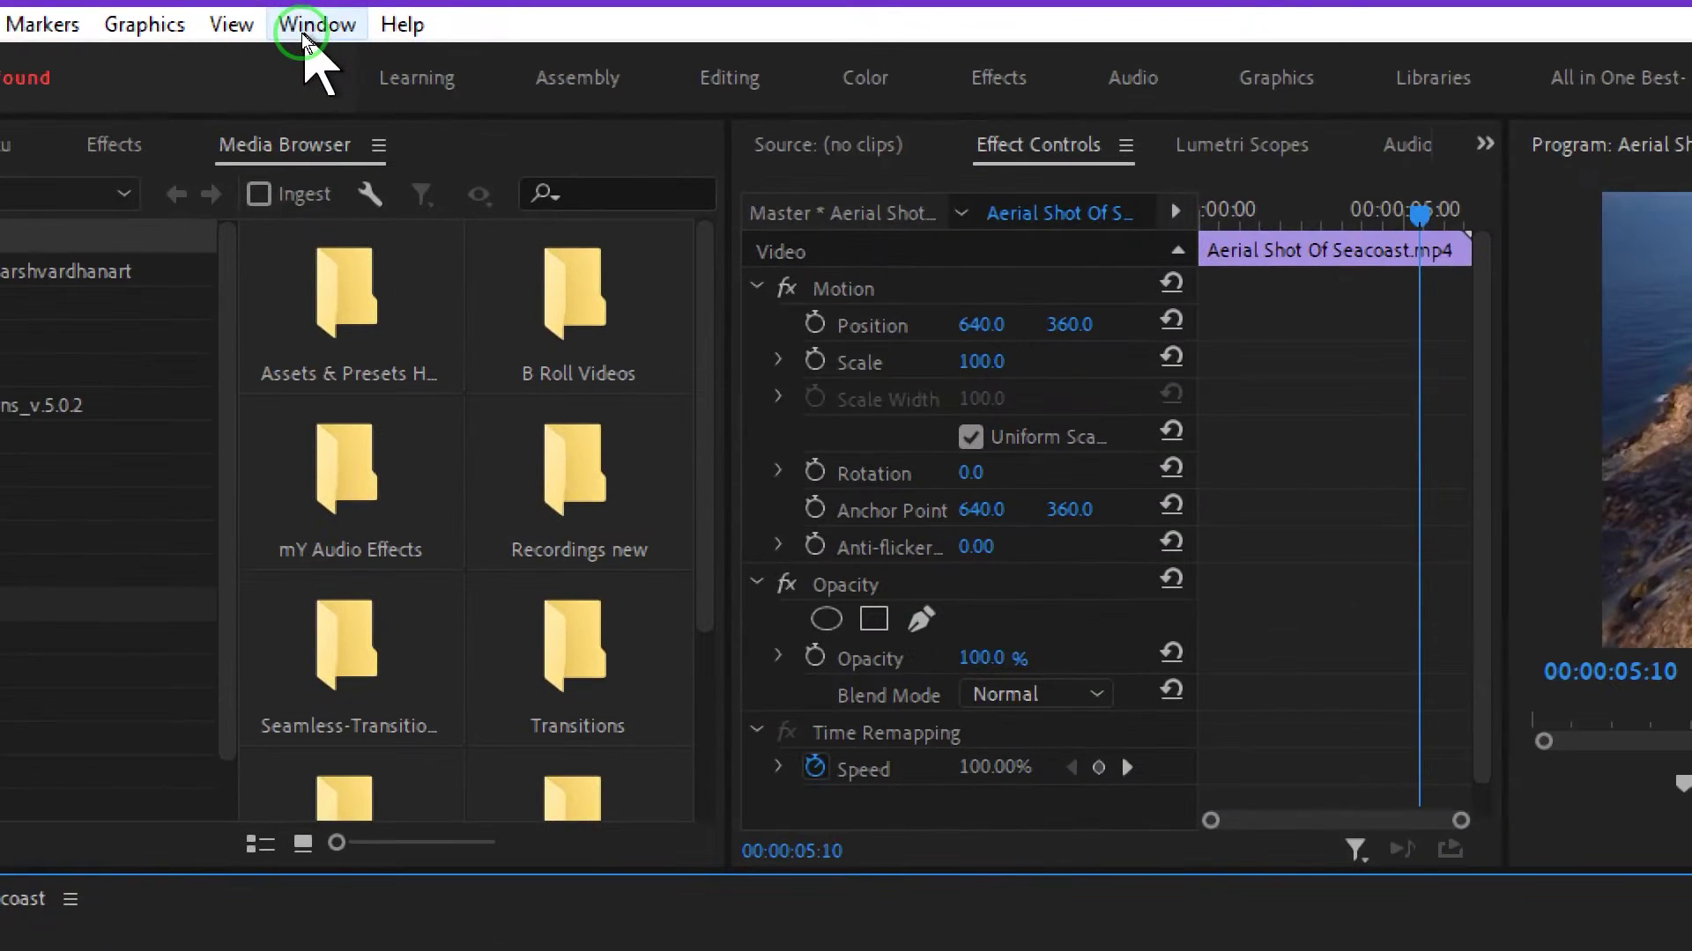
left_click(304, 33)
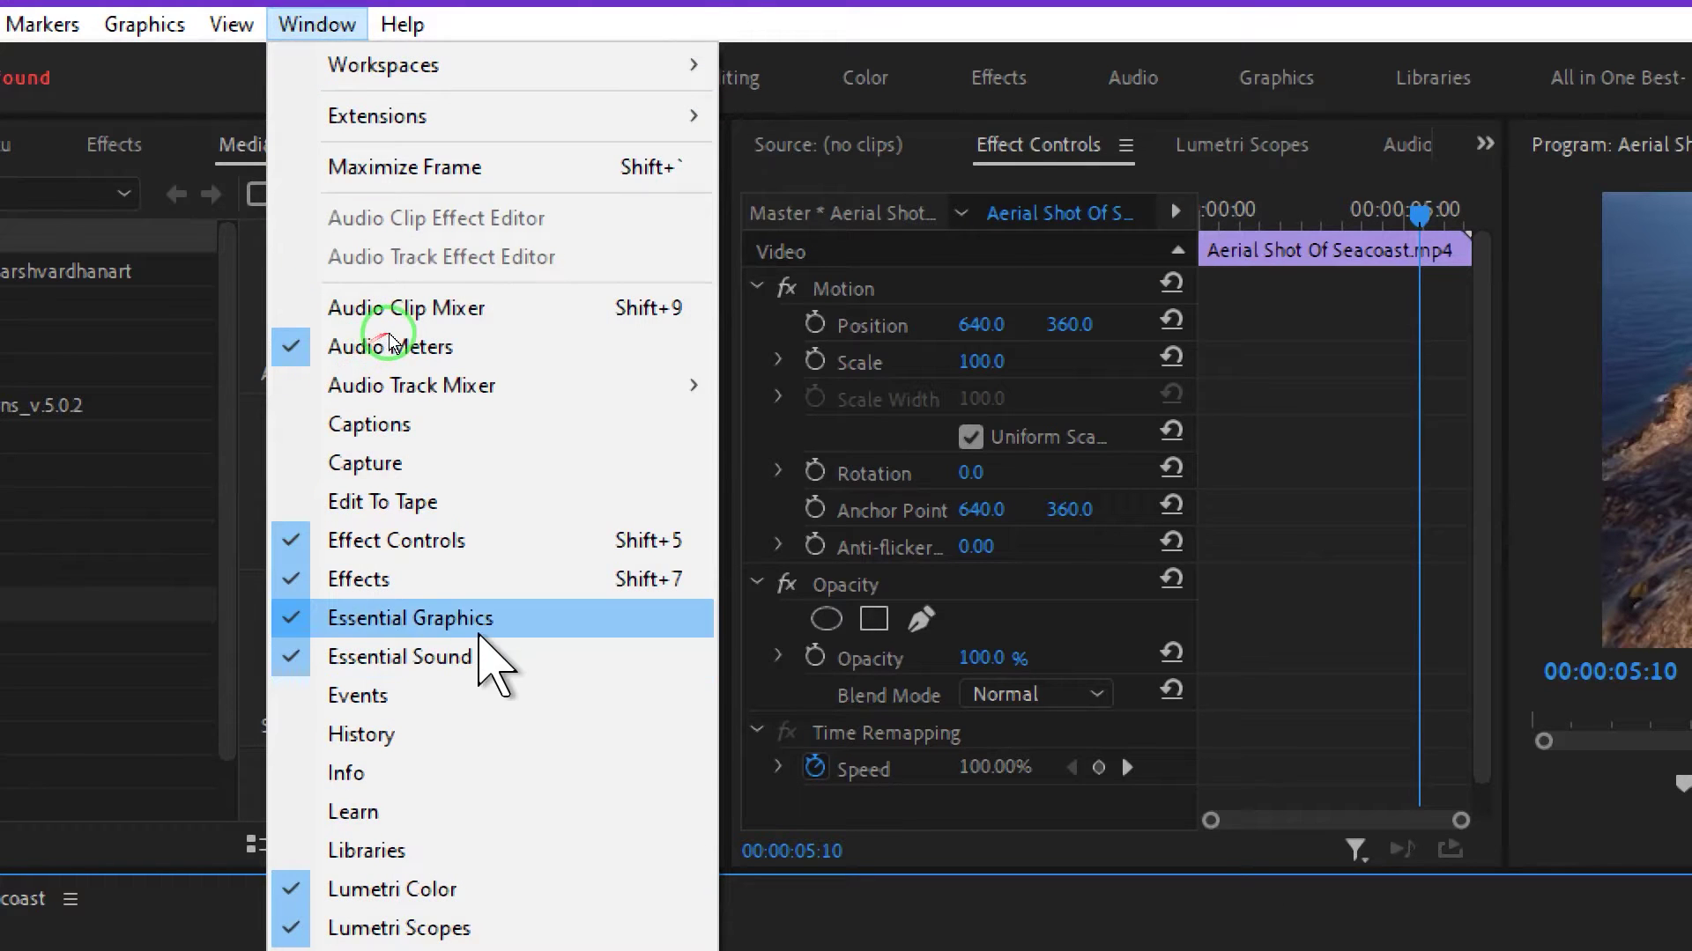
left_click(477, 631)
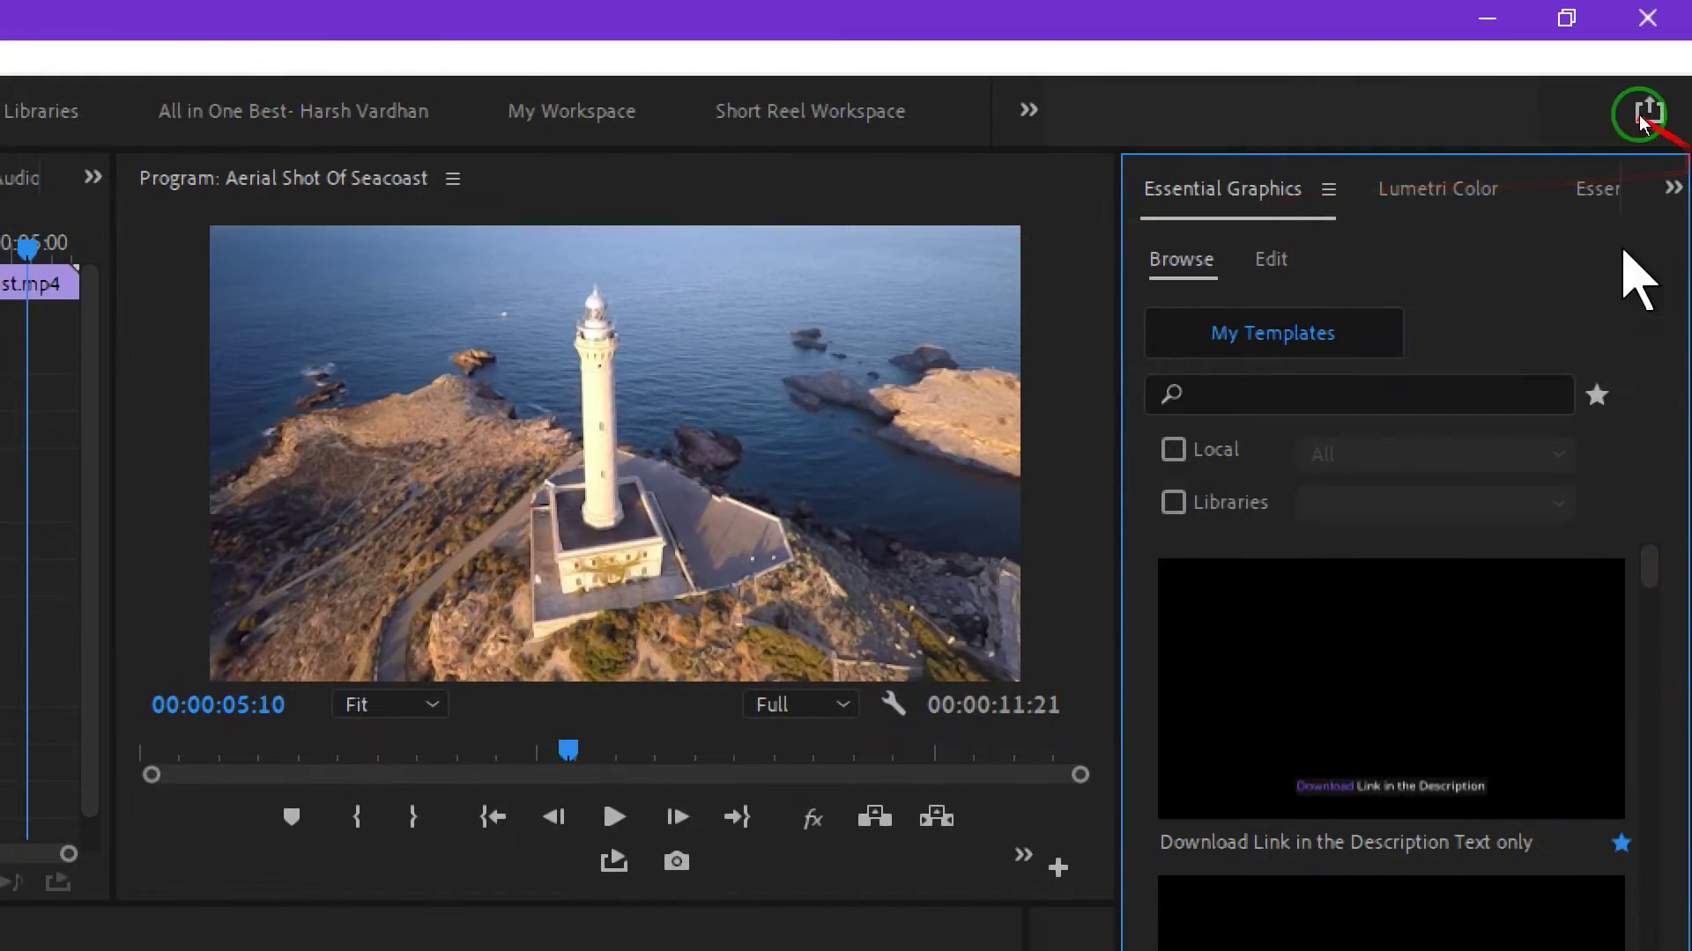
left_click_drag(1639, 104, 1503, 110)
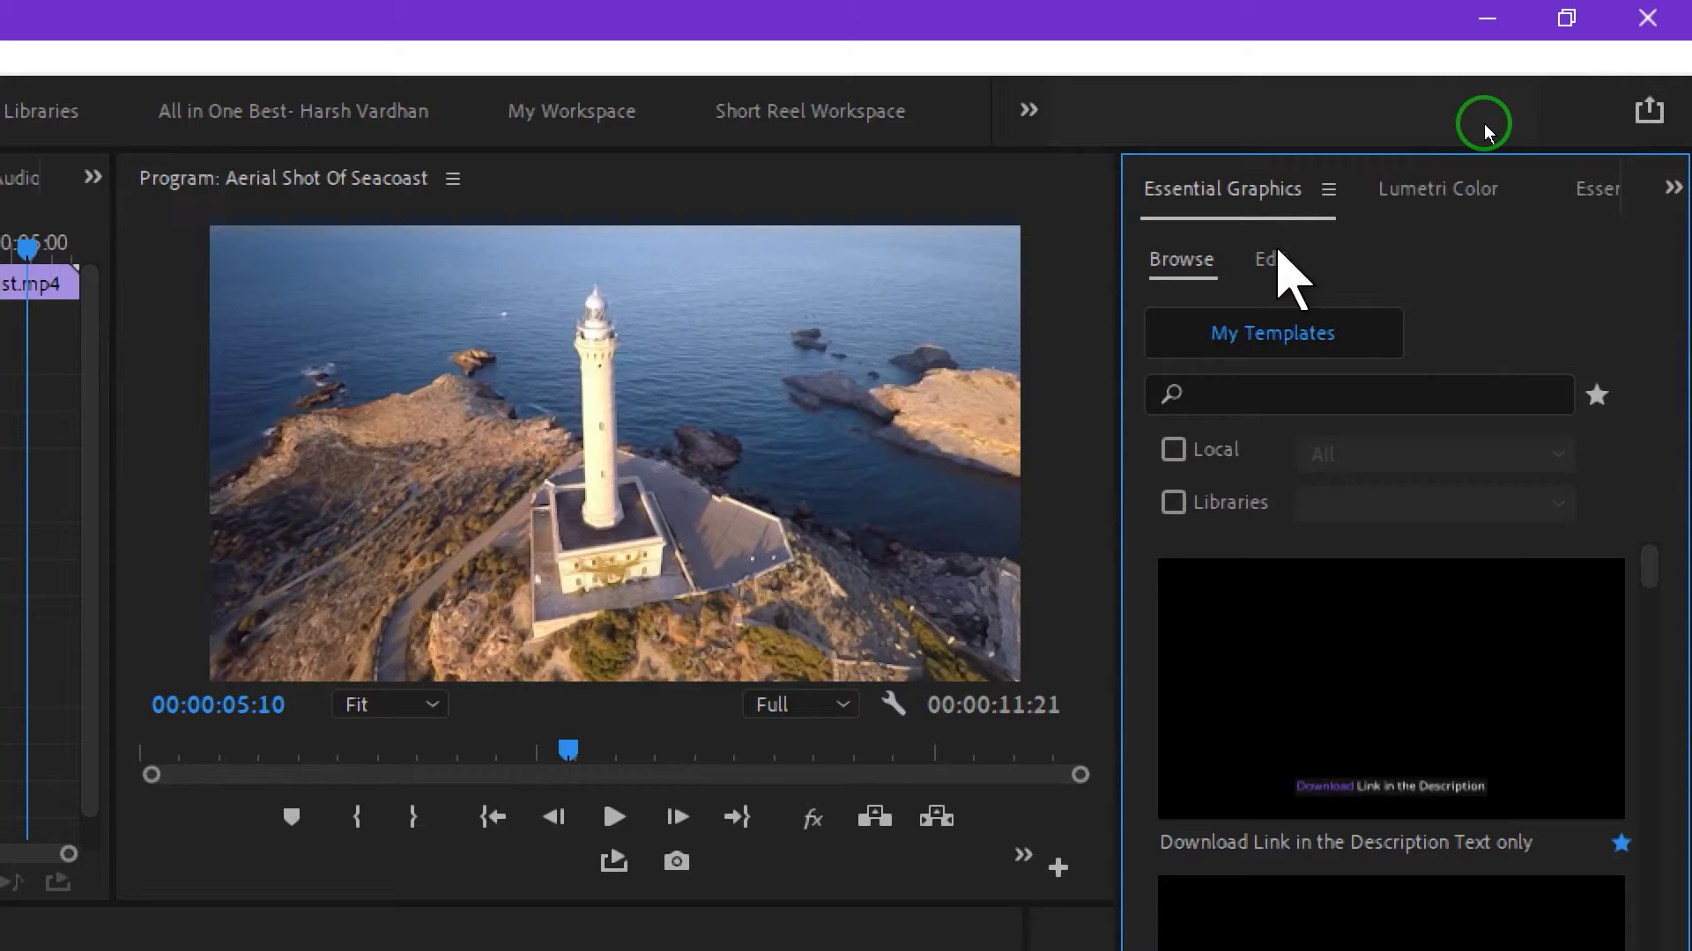
left_click_drag(1468, 138, 1495, 138)
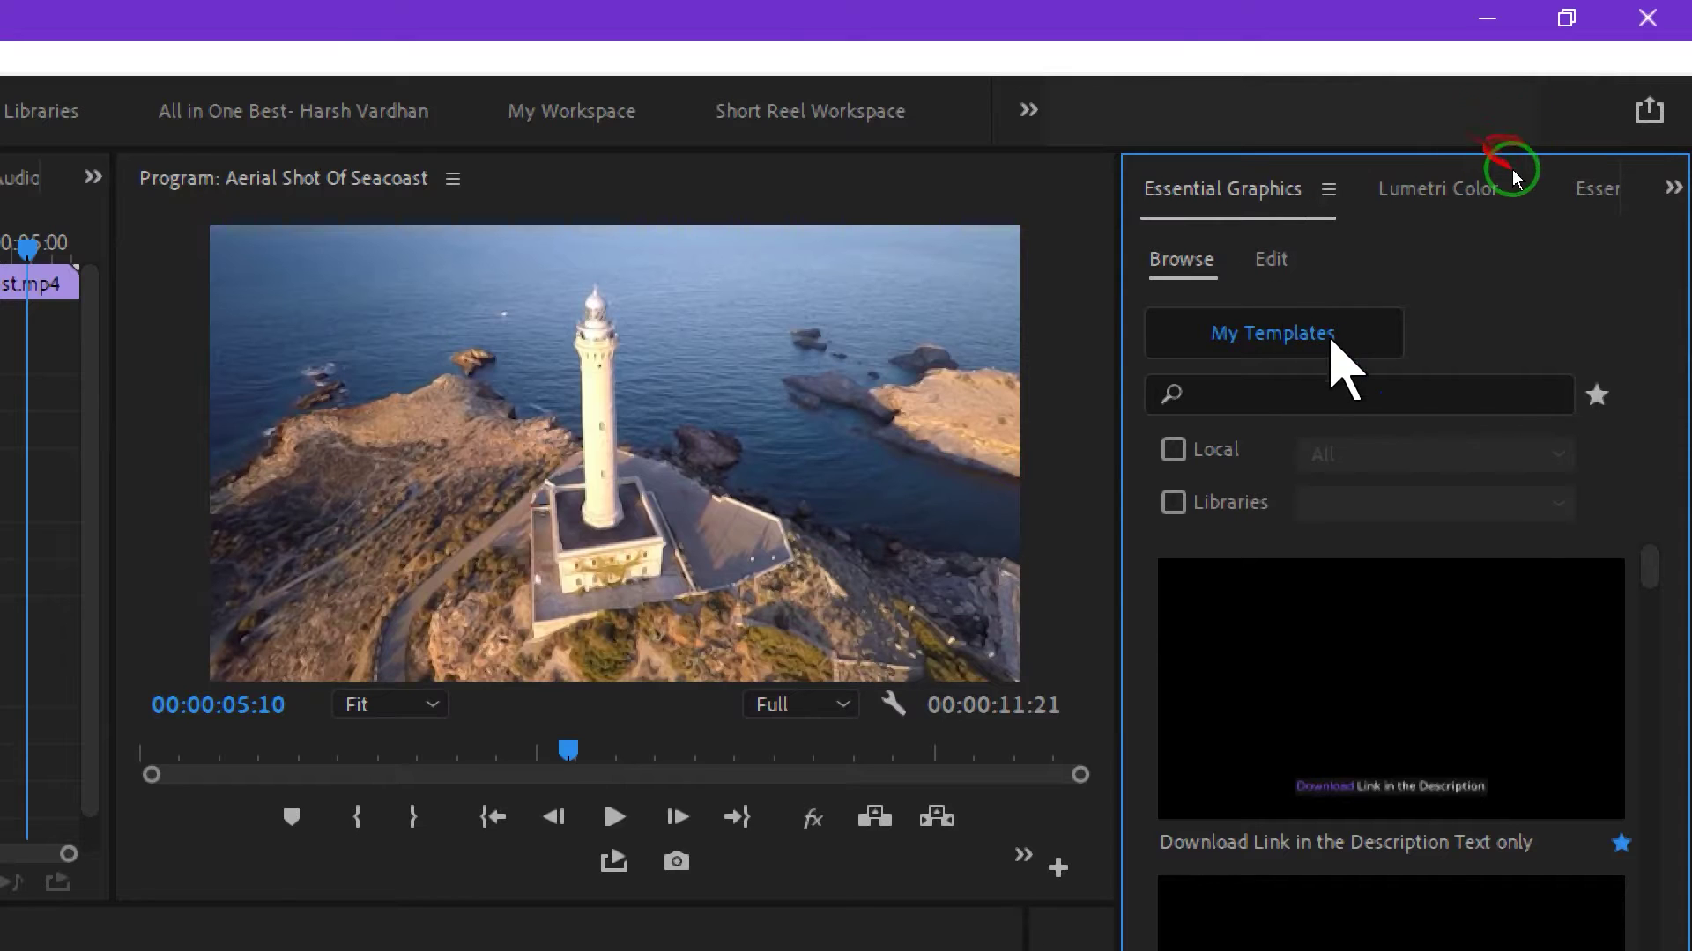
left_click(1328, 190)
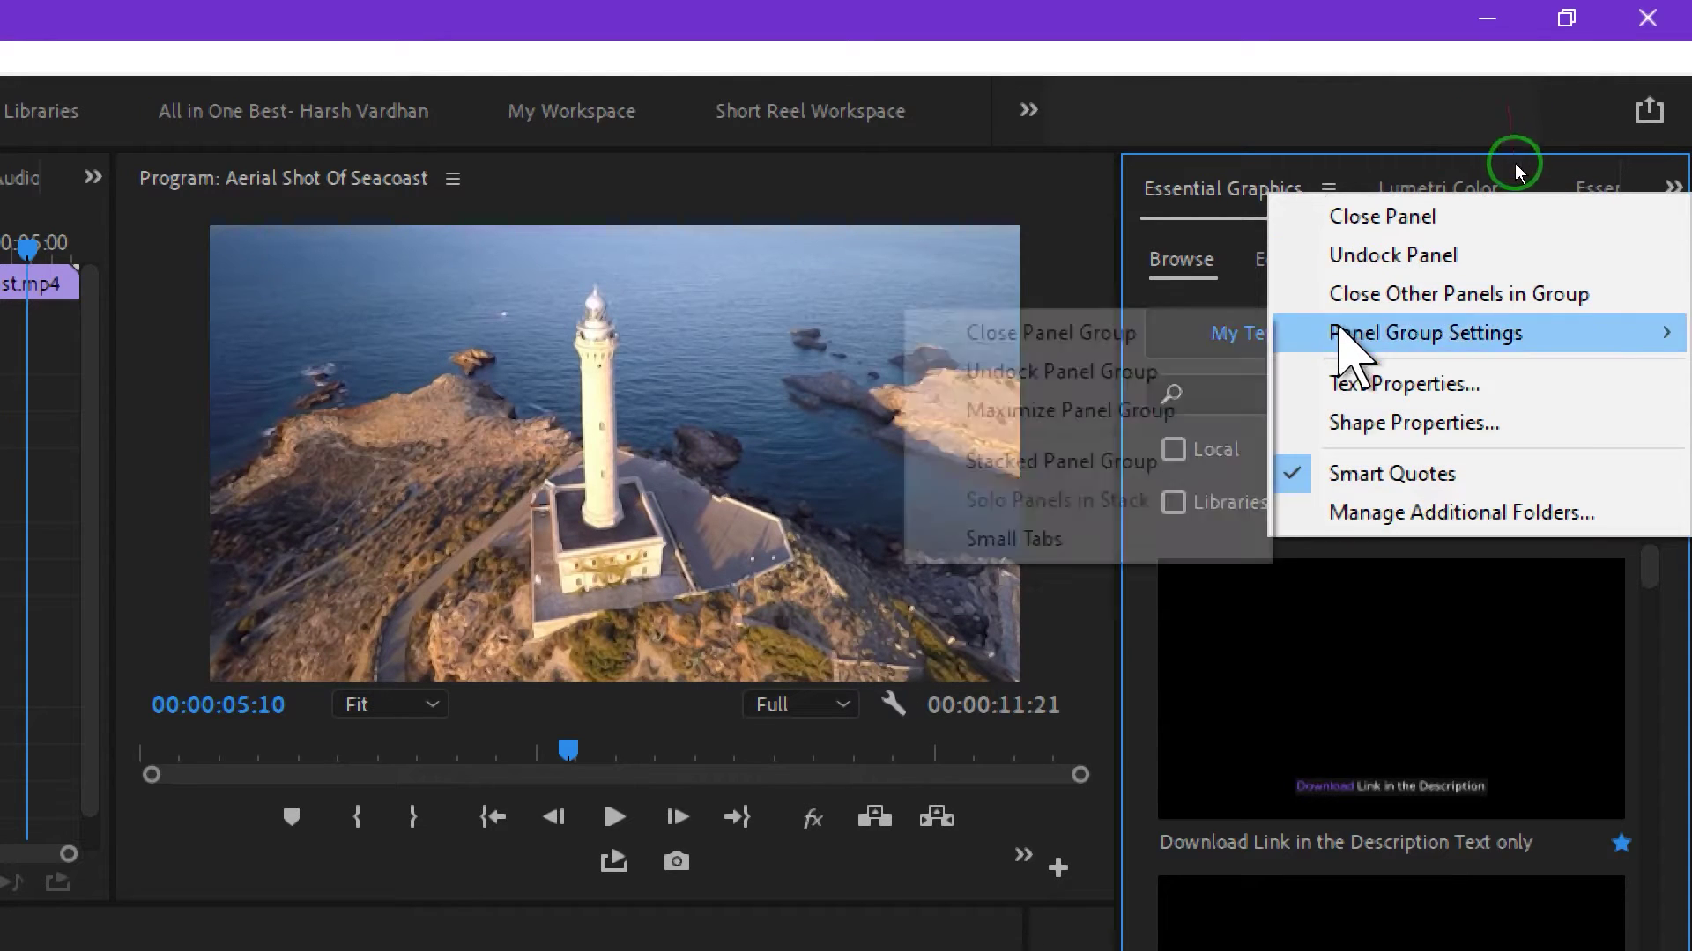
left_click_drag(1516, 196, 1524, 265)
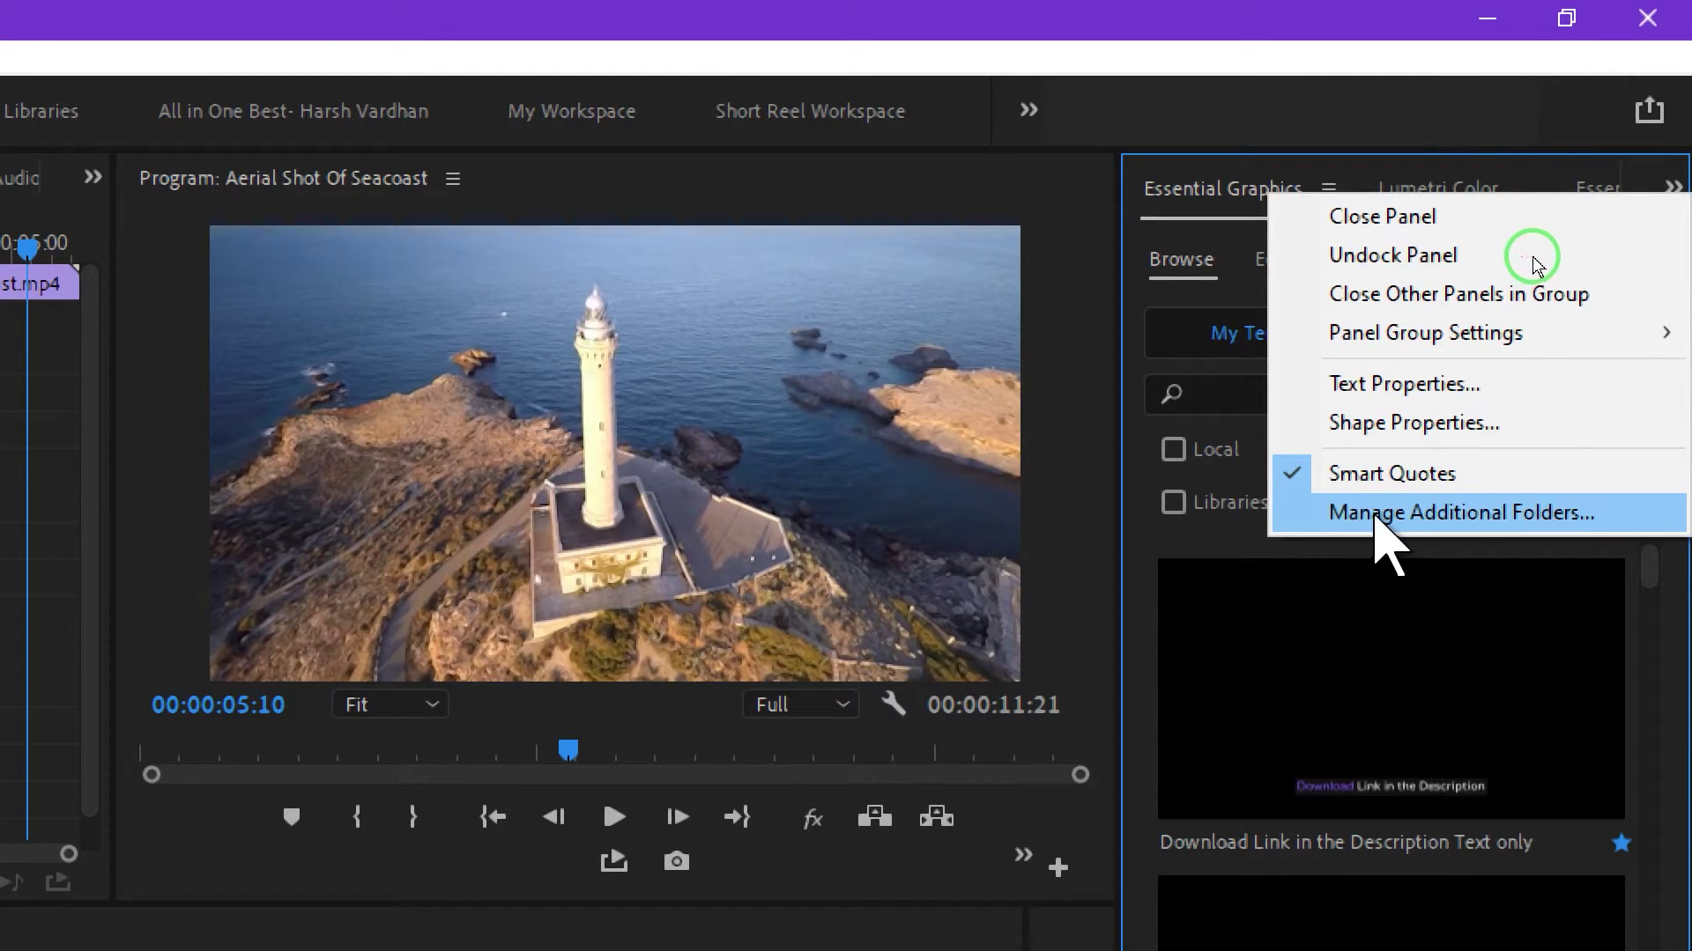
left_click(1268, 198)
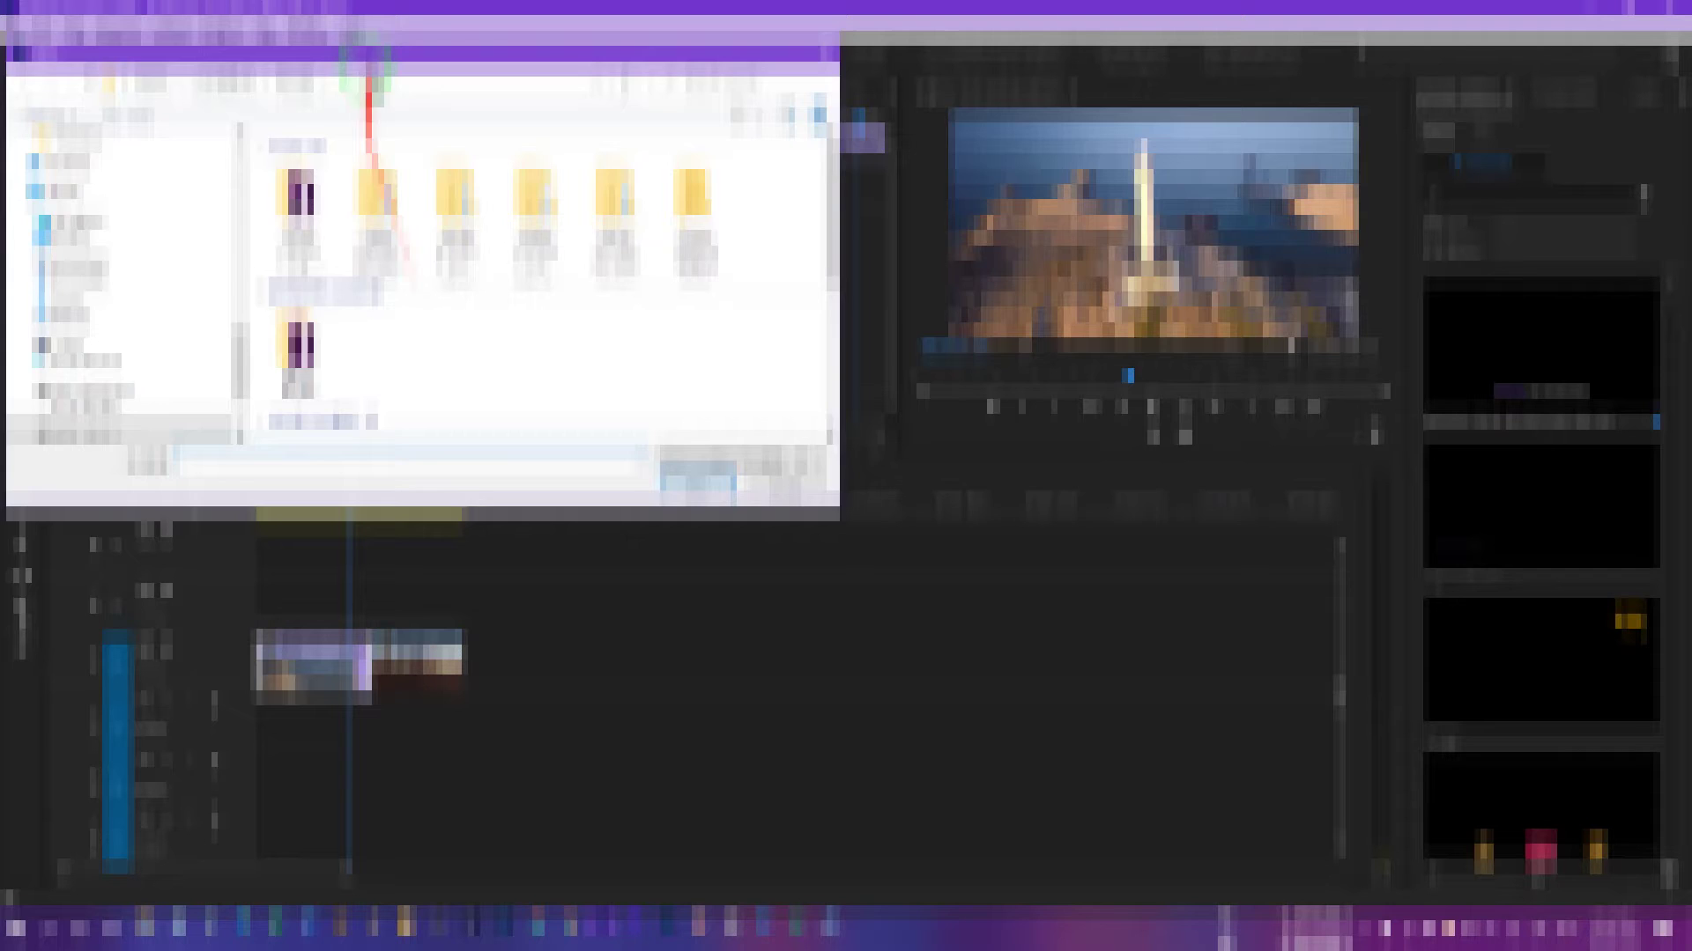
Browse for a motion graphics template to install, going to Soft on Local Disk (F:), youtube-pack-X65BFNH, YouTube Pack by BRAXXU.
left_click_drag(376, 55, 791, 113)
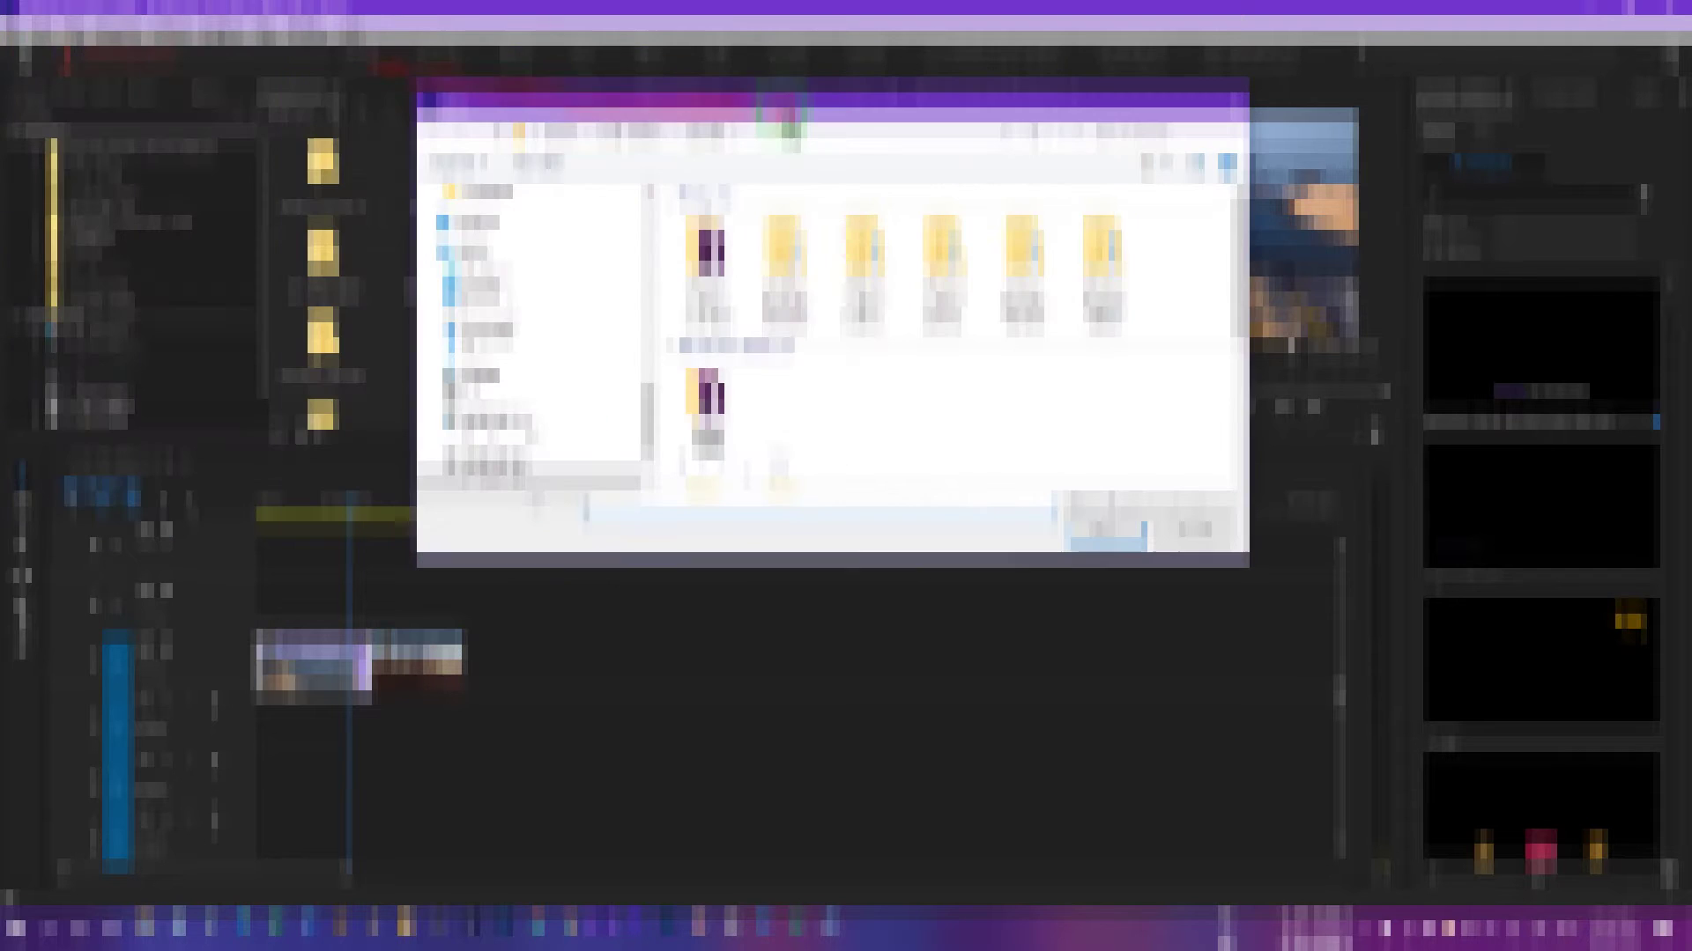
left_click_drag(649, 397, 647, 306)
left_click(479, 242)
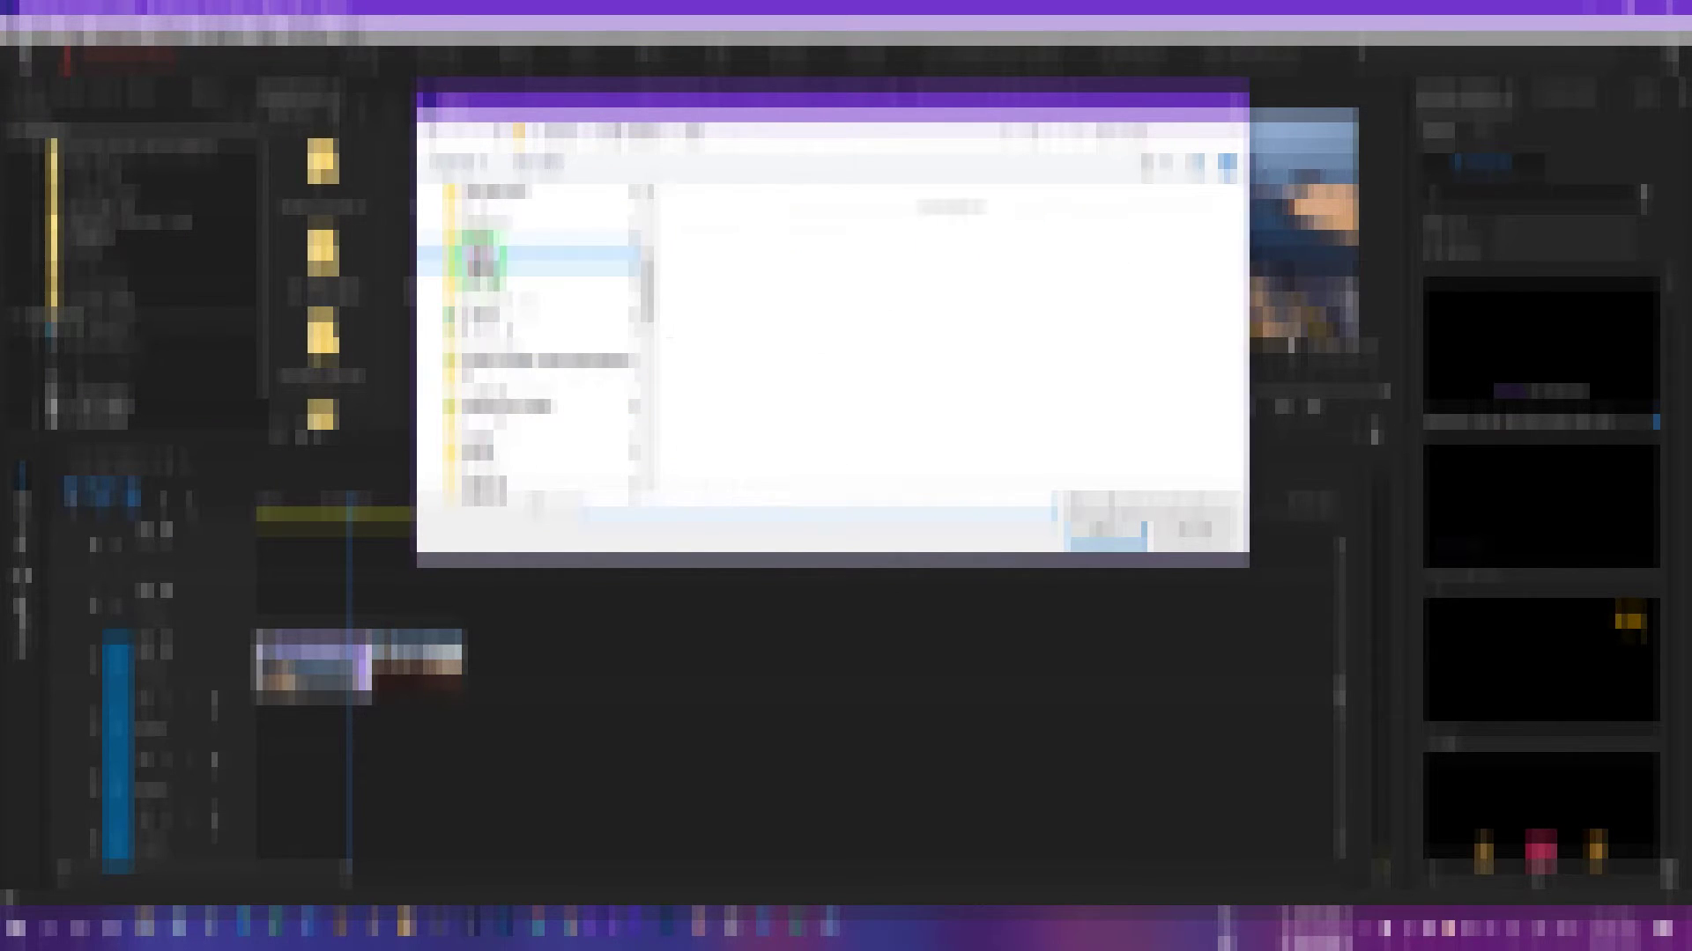
double_click(707, 255)
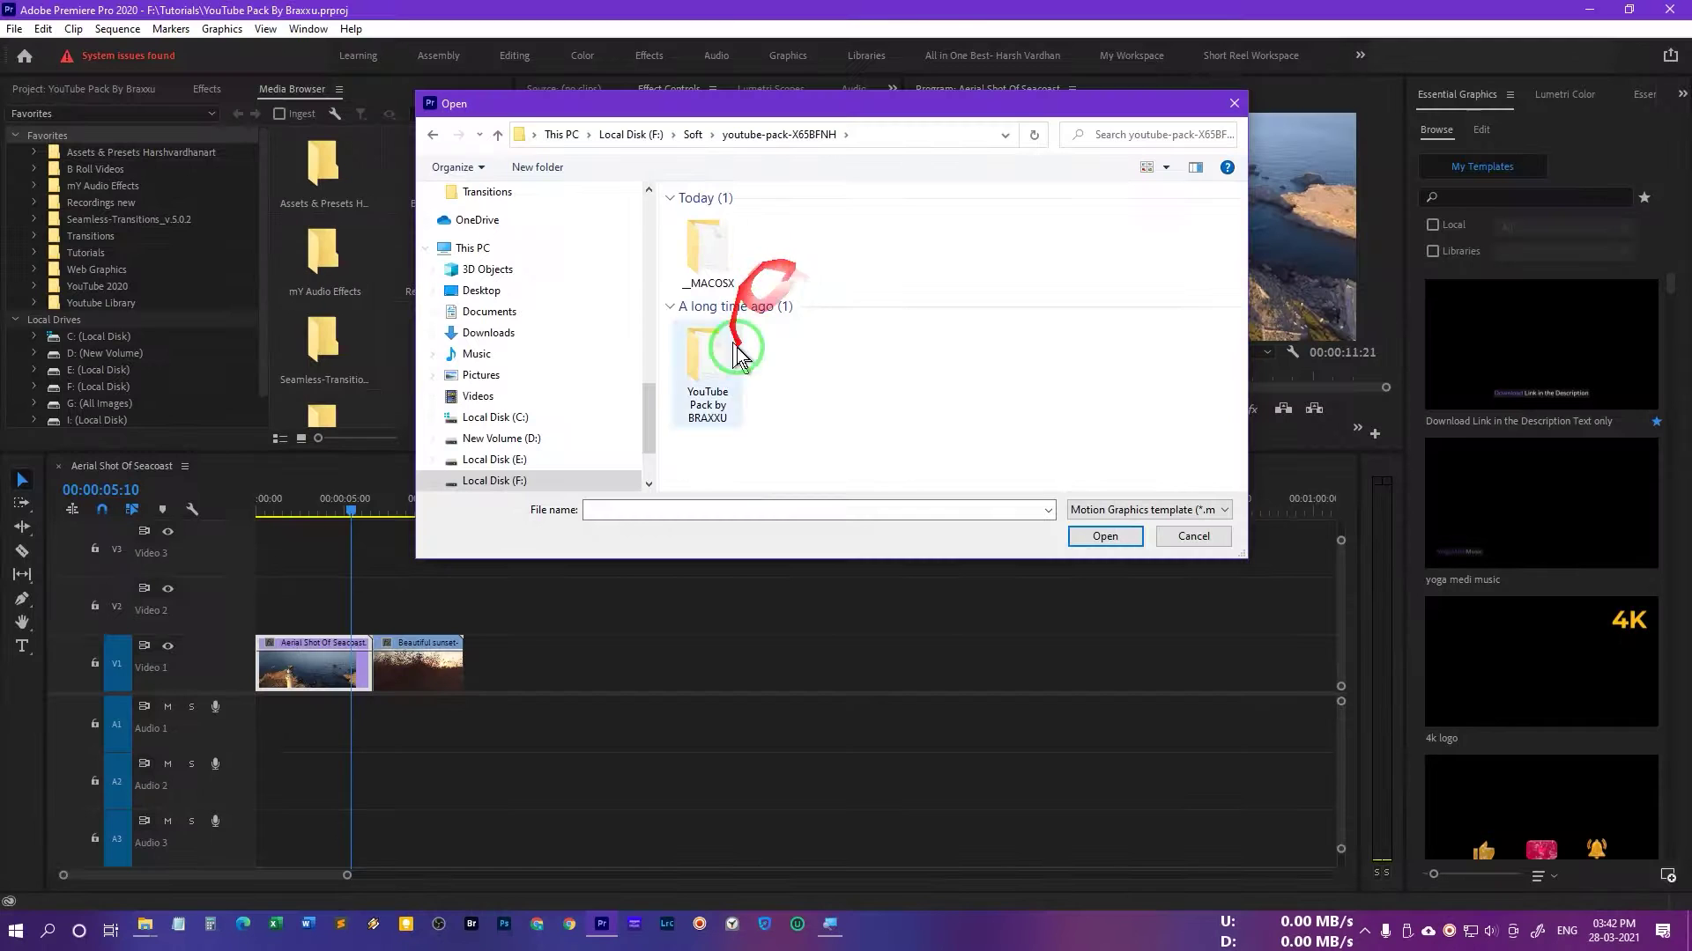
left_click(713, 406)
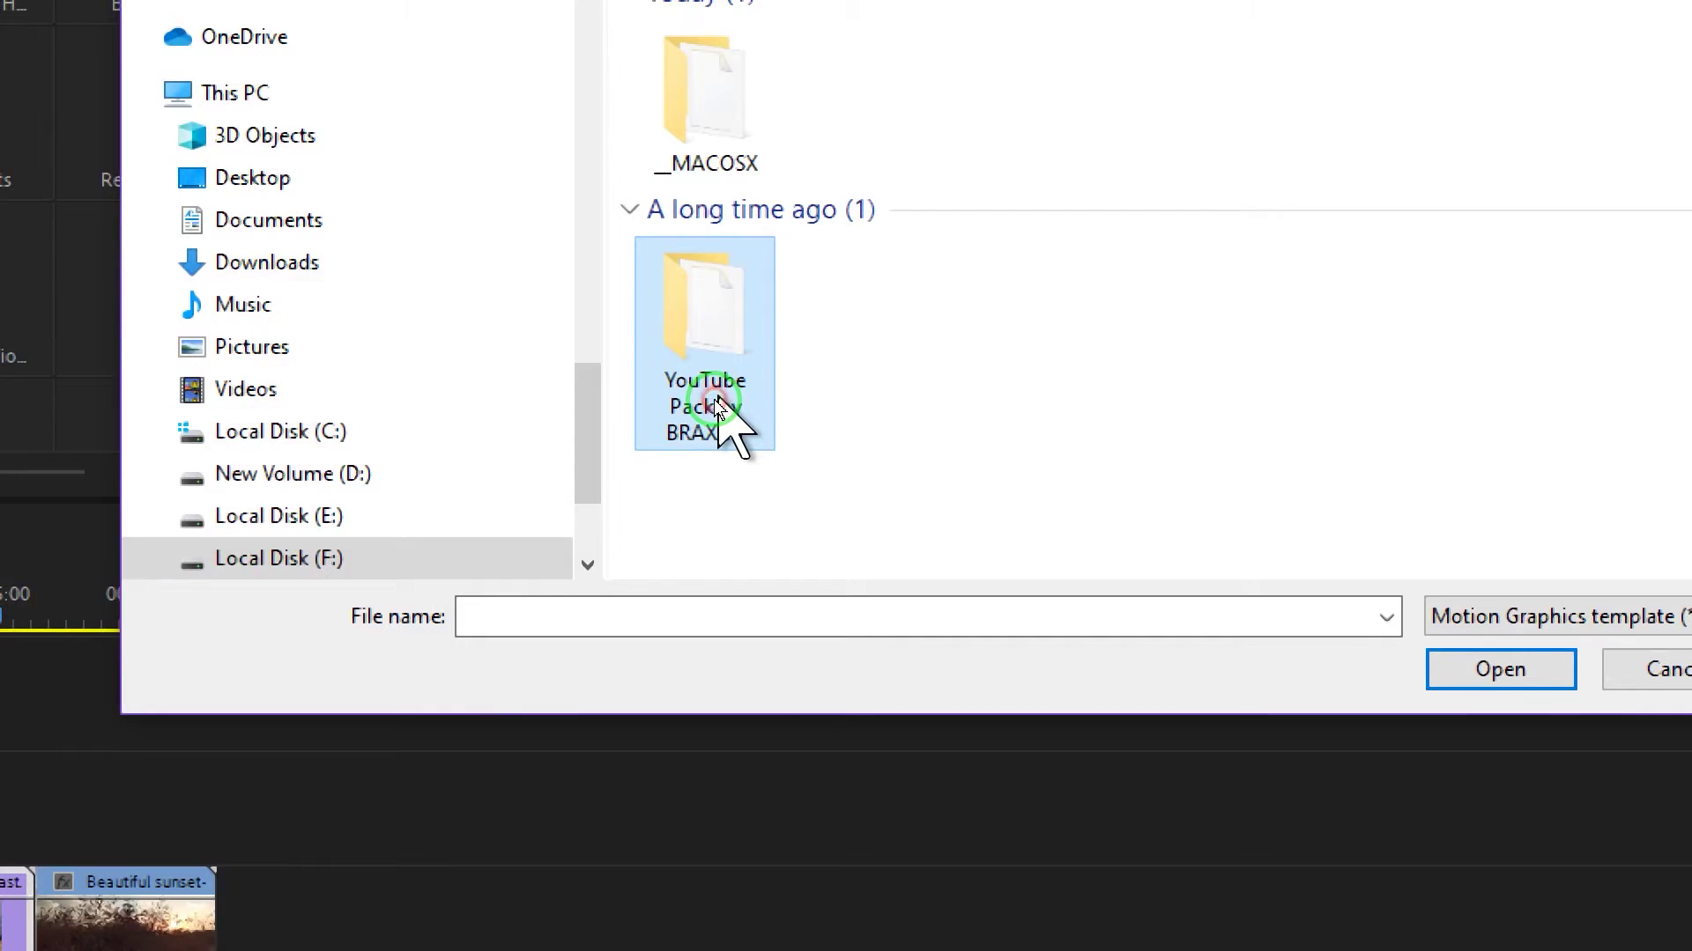
double_click(715, 405)
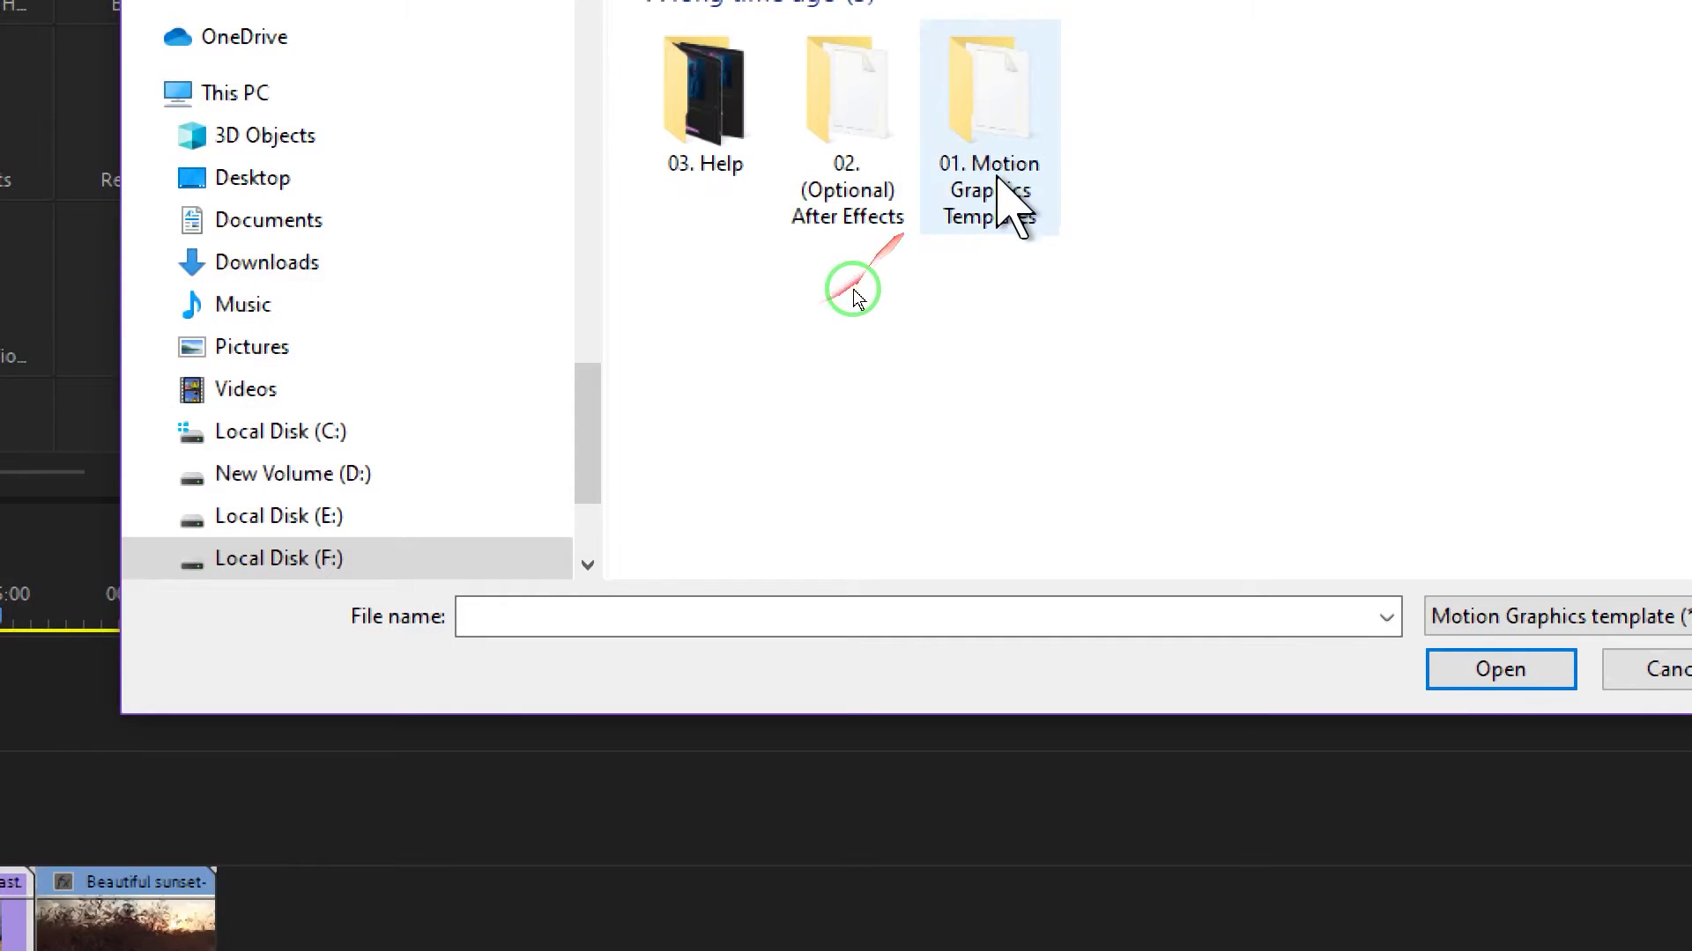
Install 01-03 YouTube Intro.mogrt from the YouTube Pack by BRAXXU subfolder of 01. Motion Graphics Templates.
double_click(997, 176)
double_click(736, 151)
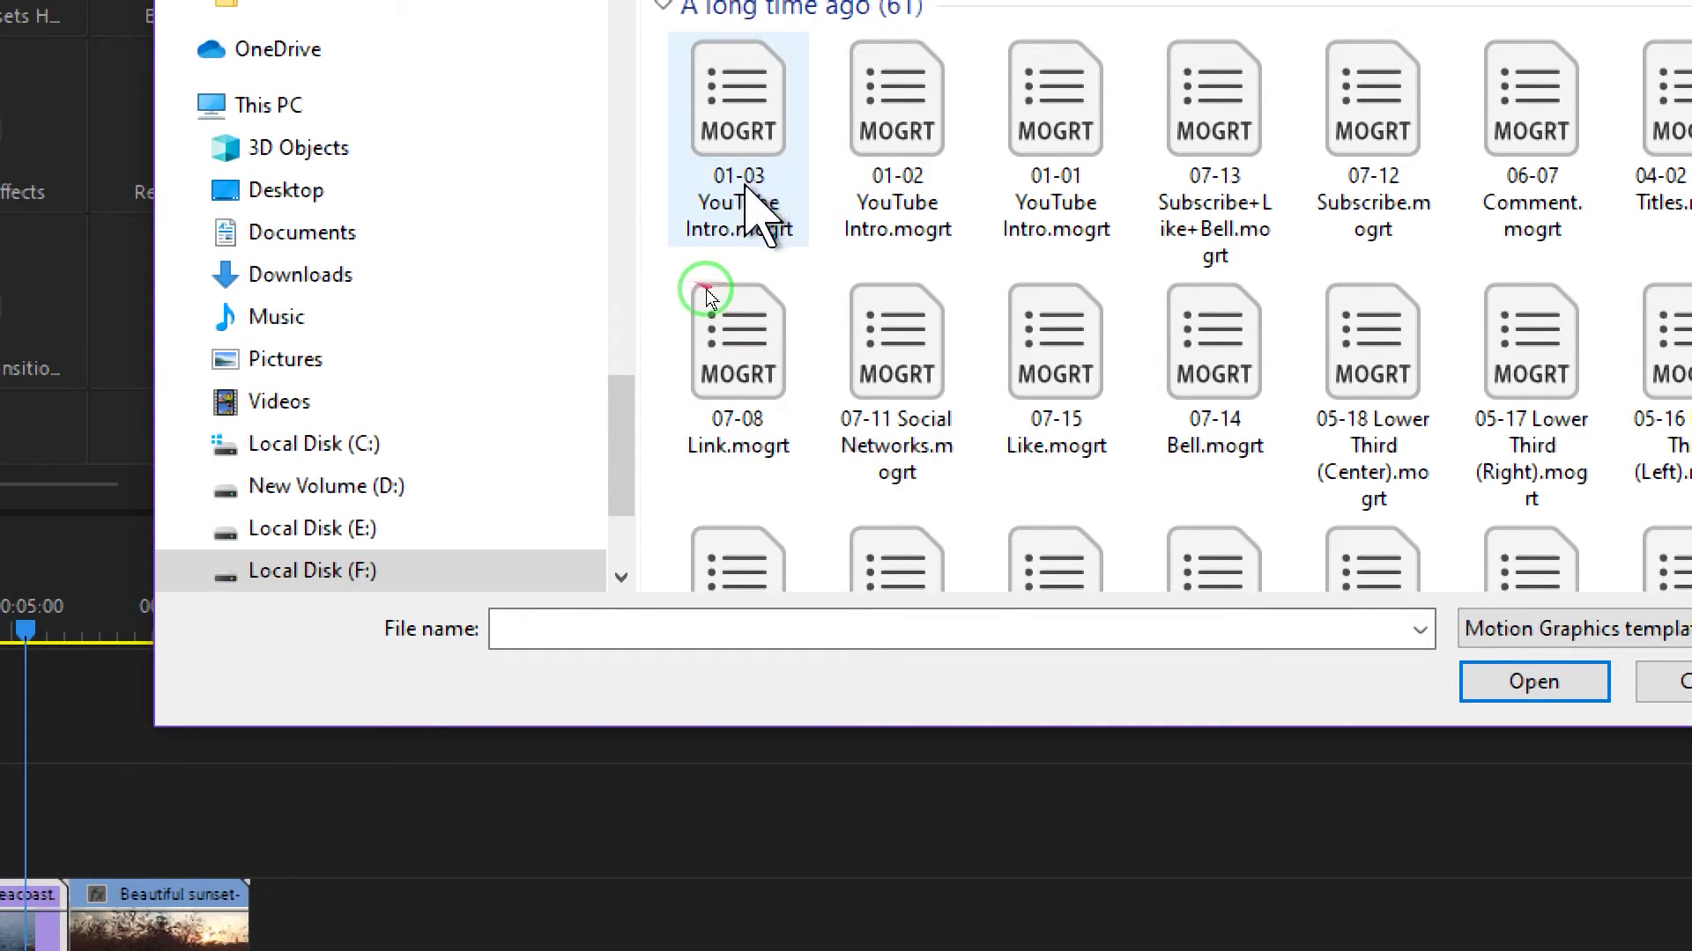
left_click(740, 194)
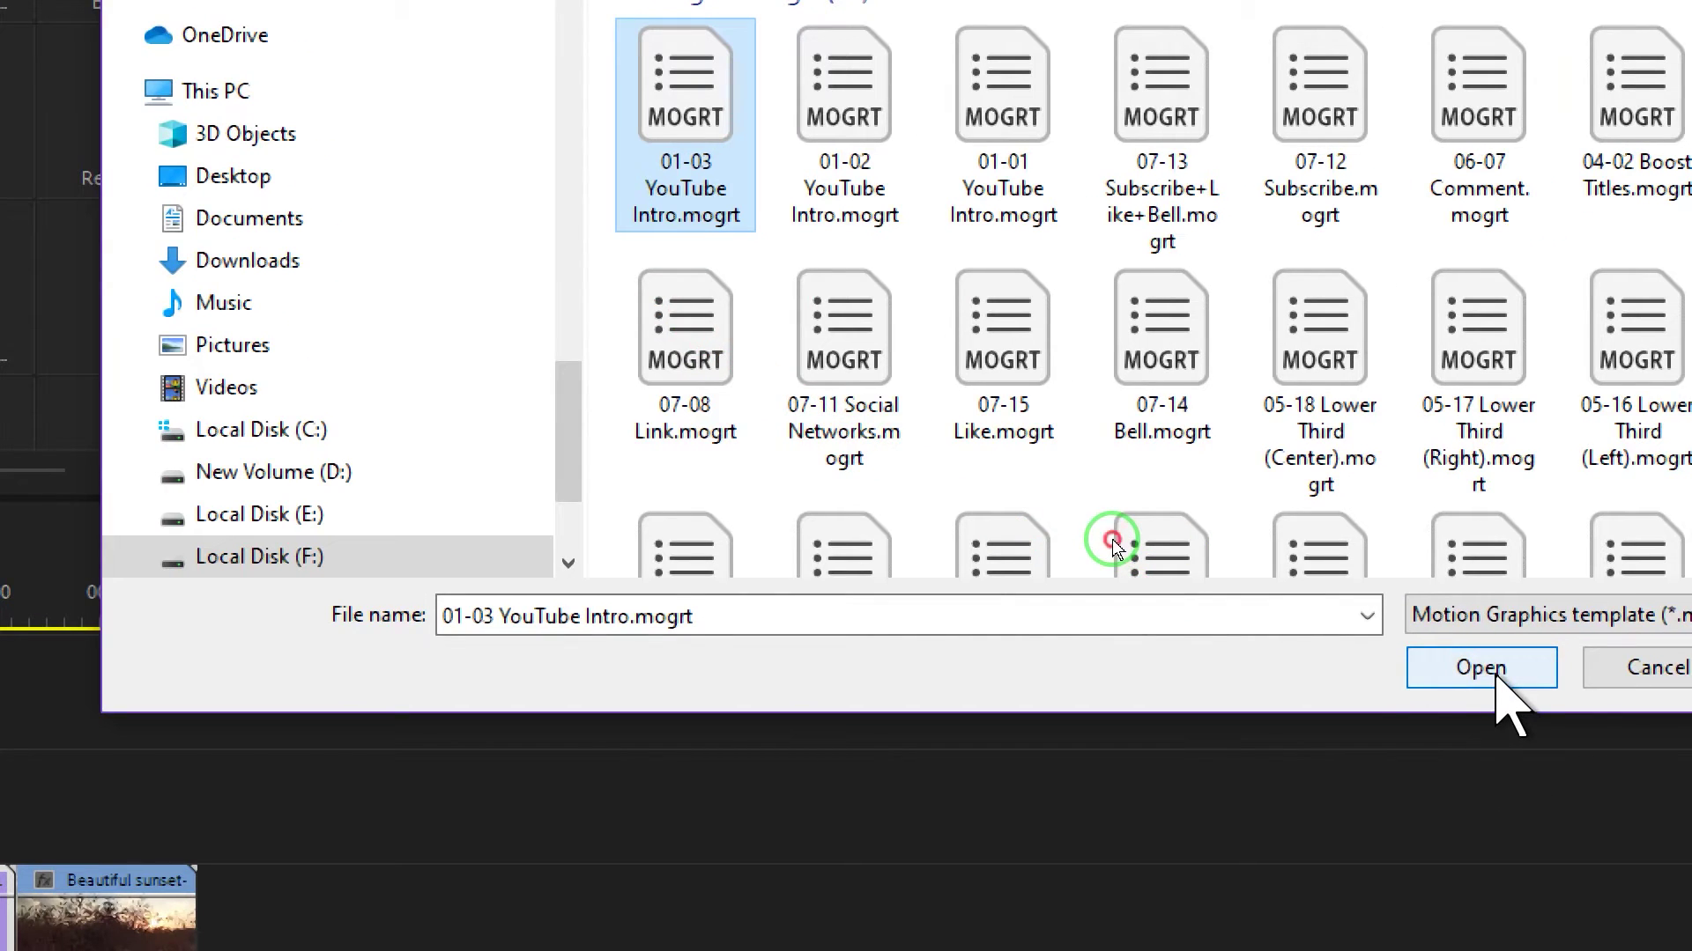
left_click(1495, 677)
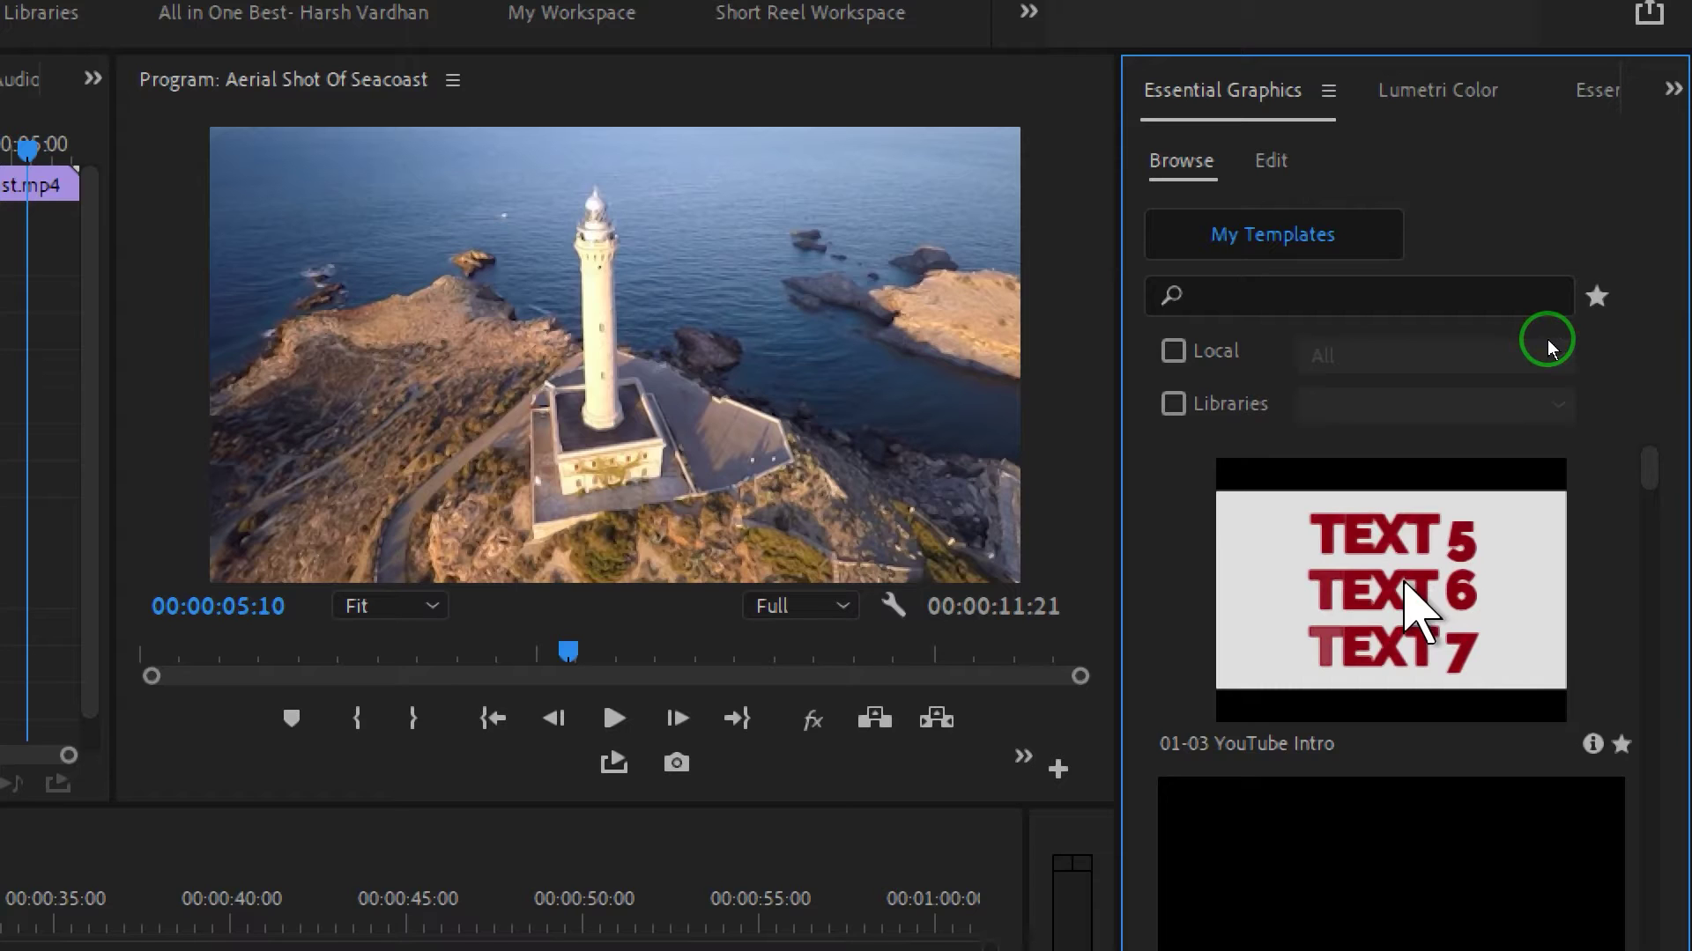
Open the additional-folders management for Essential Graphics templates and start adding a new folder.
left_click(1507, 94)
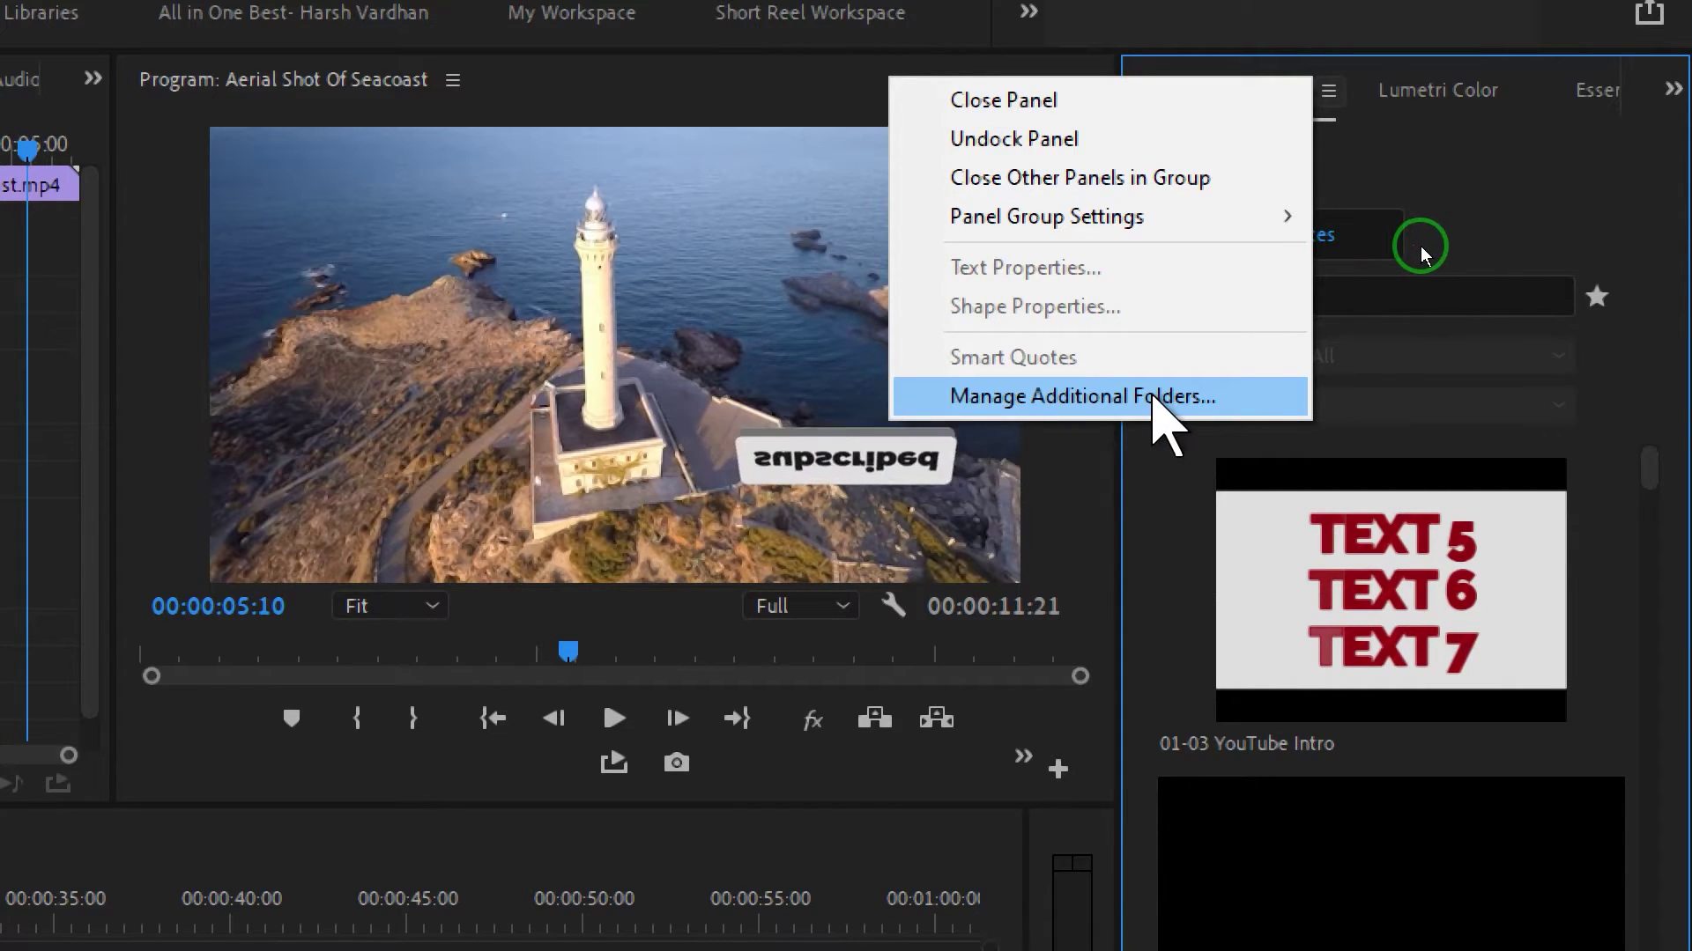
left_click(1120, 399)
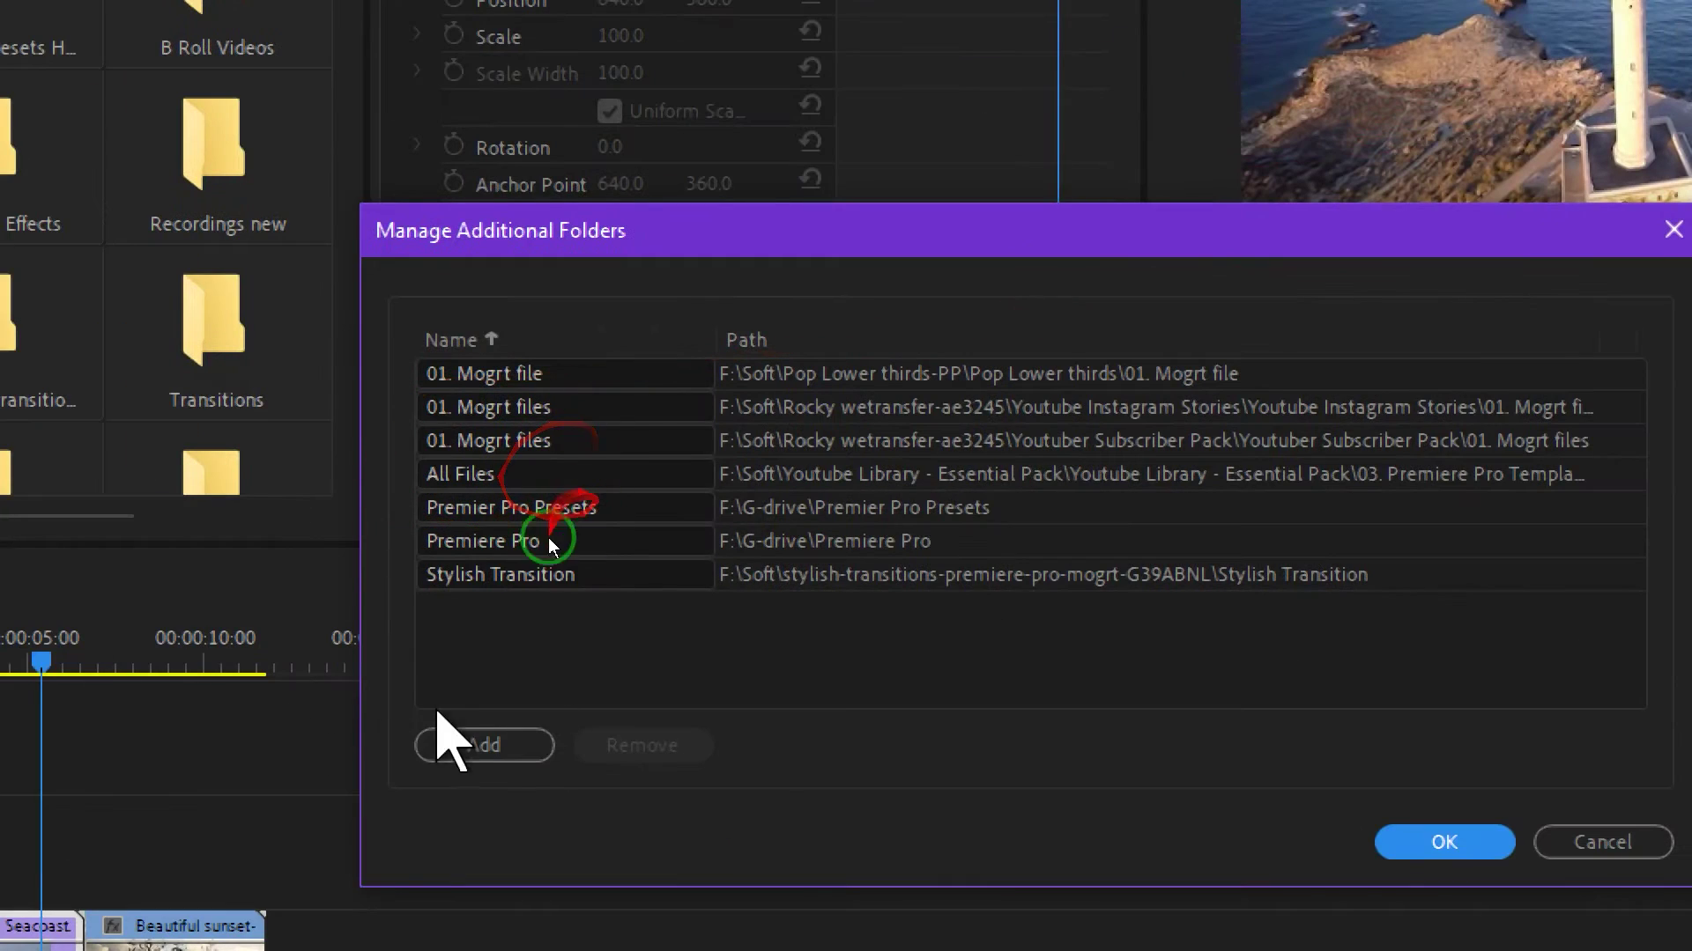
left_click(484, 746)
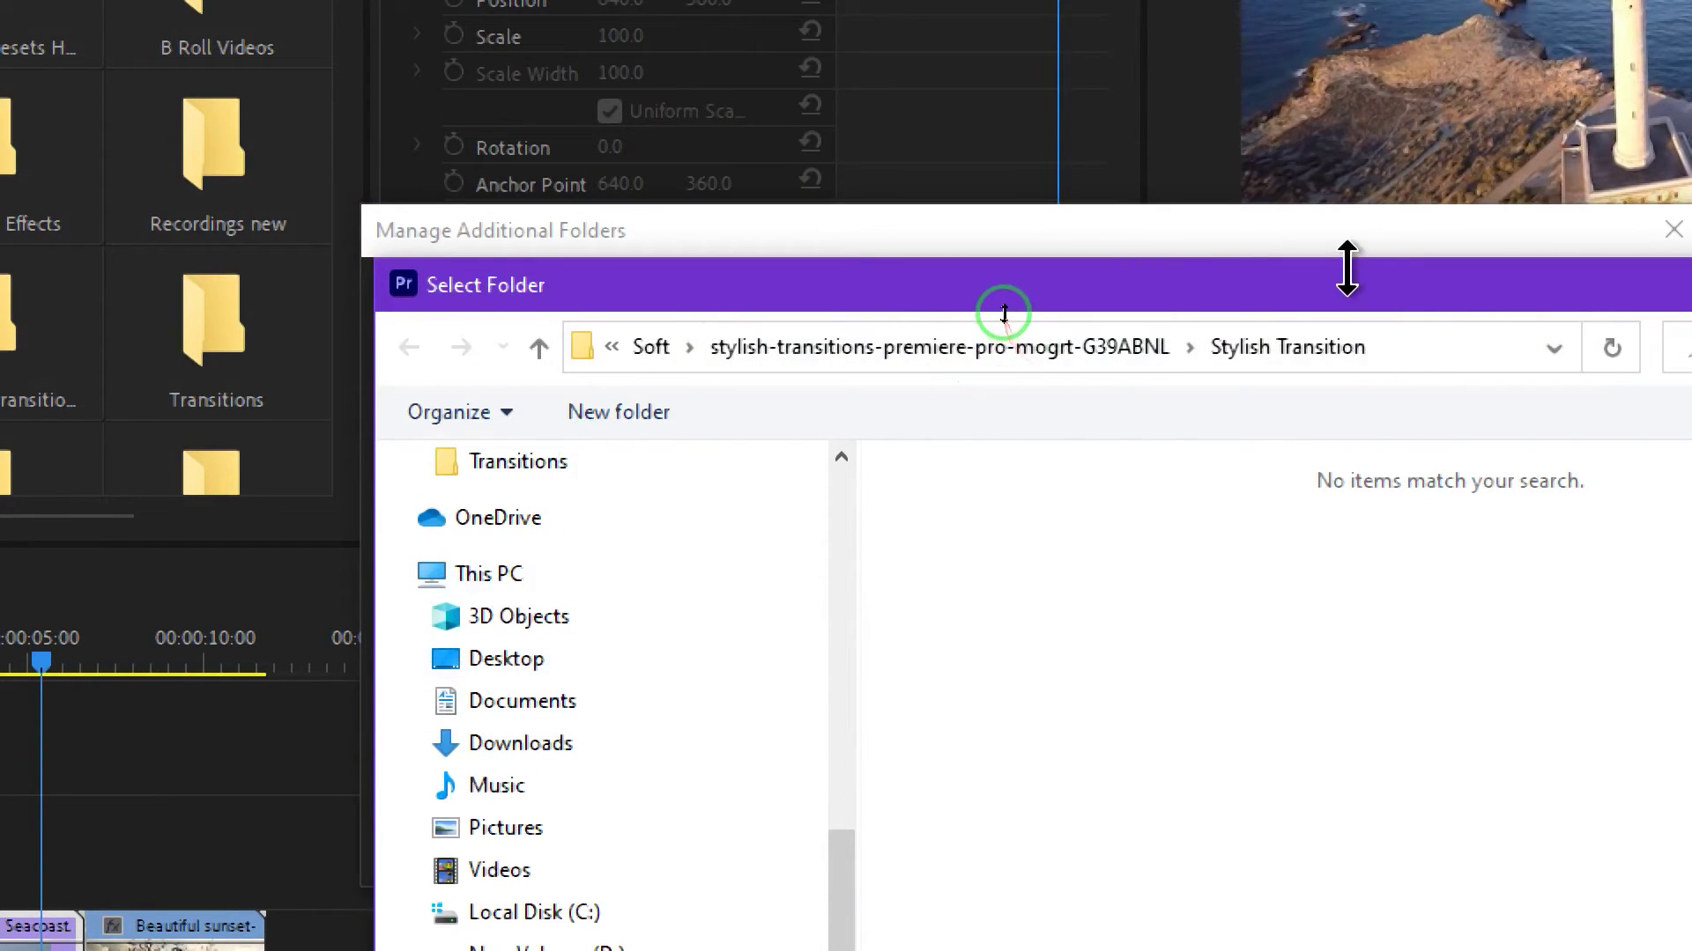
left_click_drag(1305, 290, 1259, 38)
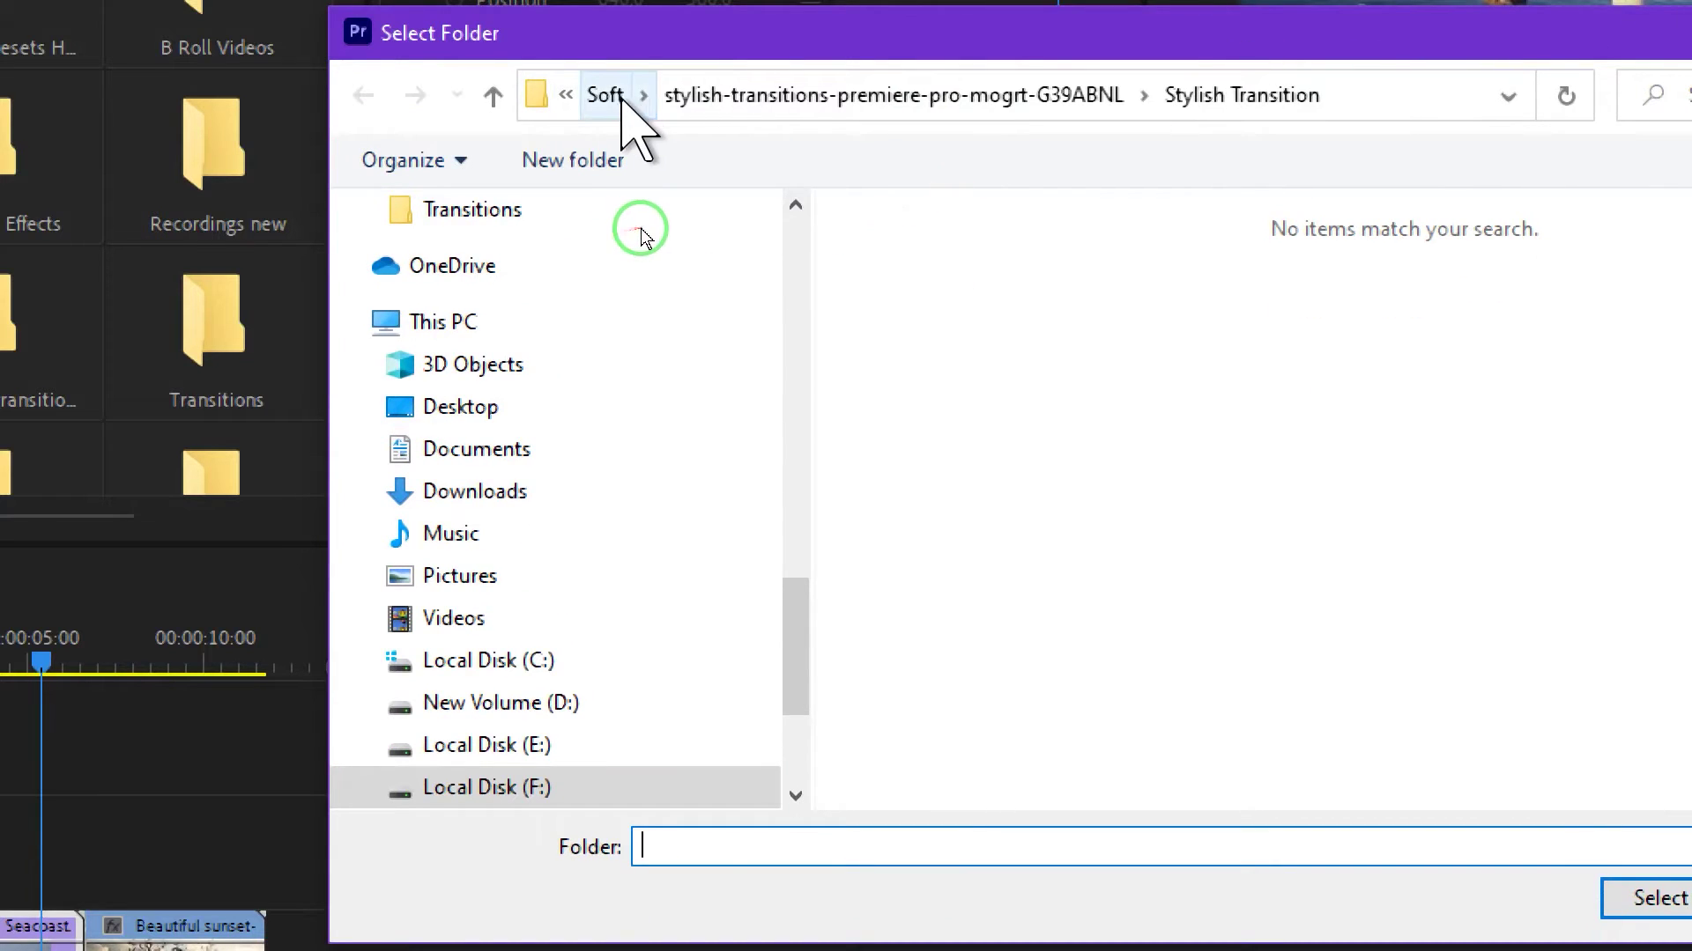
Add the YouTube Pack by BRAXXU subfolder of 01. Motion Graphics Templates, from Soft\youtube-pack-X65BFNH, as an additional template folder and accept the list.
left_click(617, 95)
double_click(881, 384)
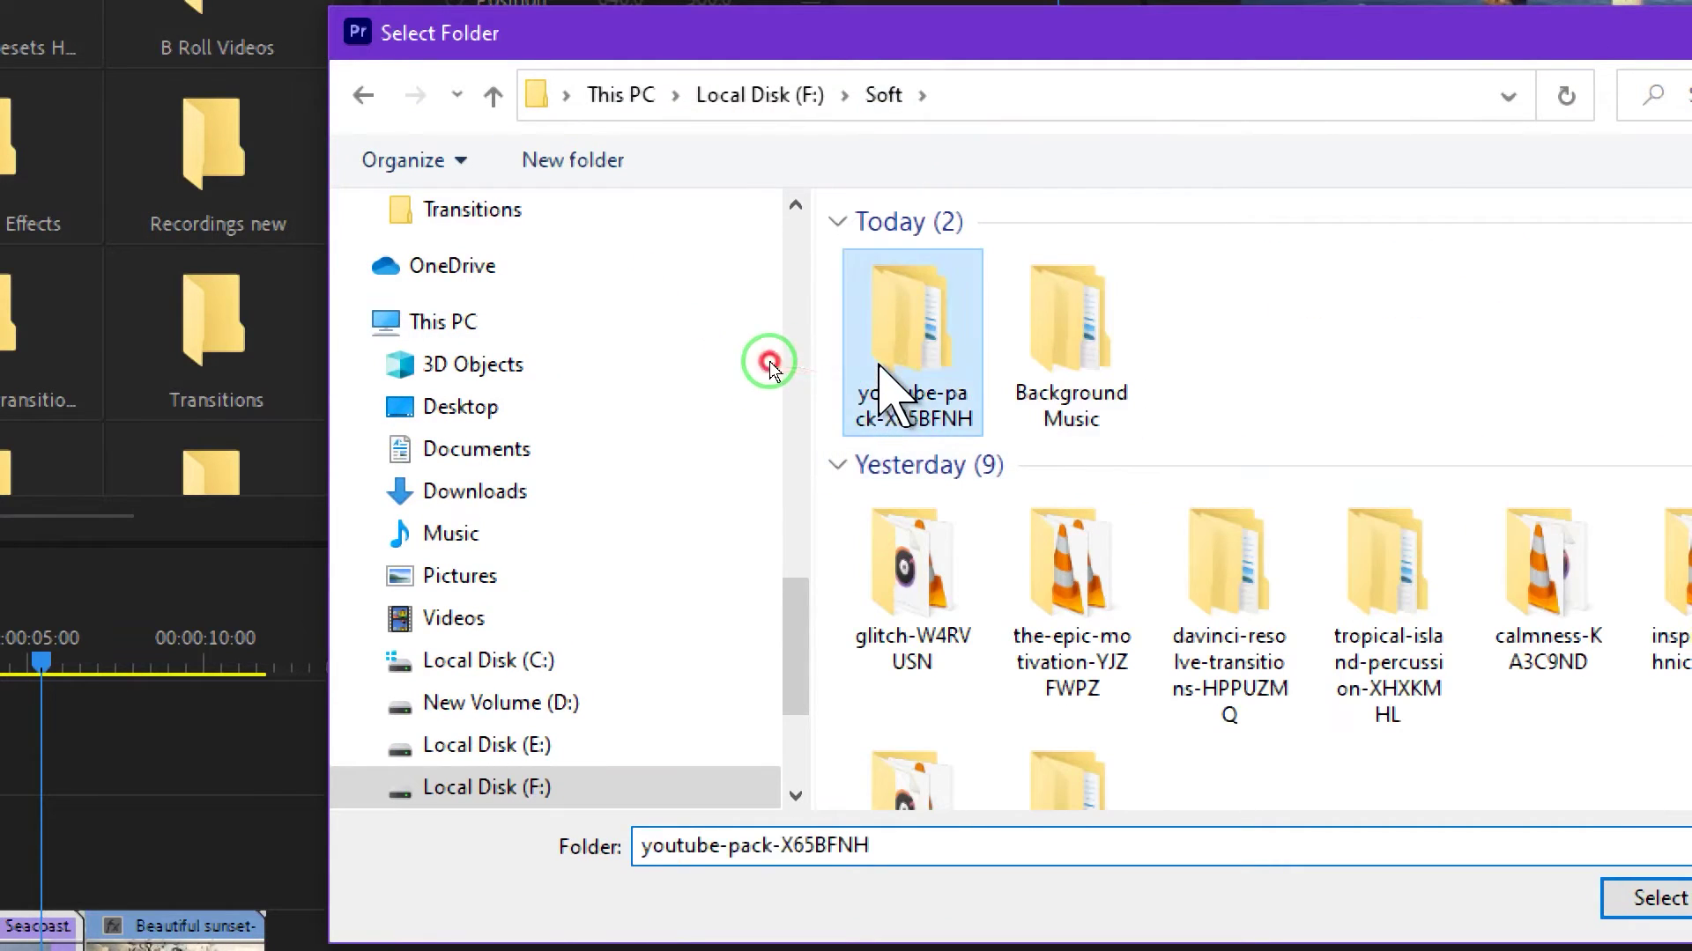
double_click(930, 631)
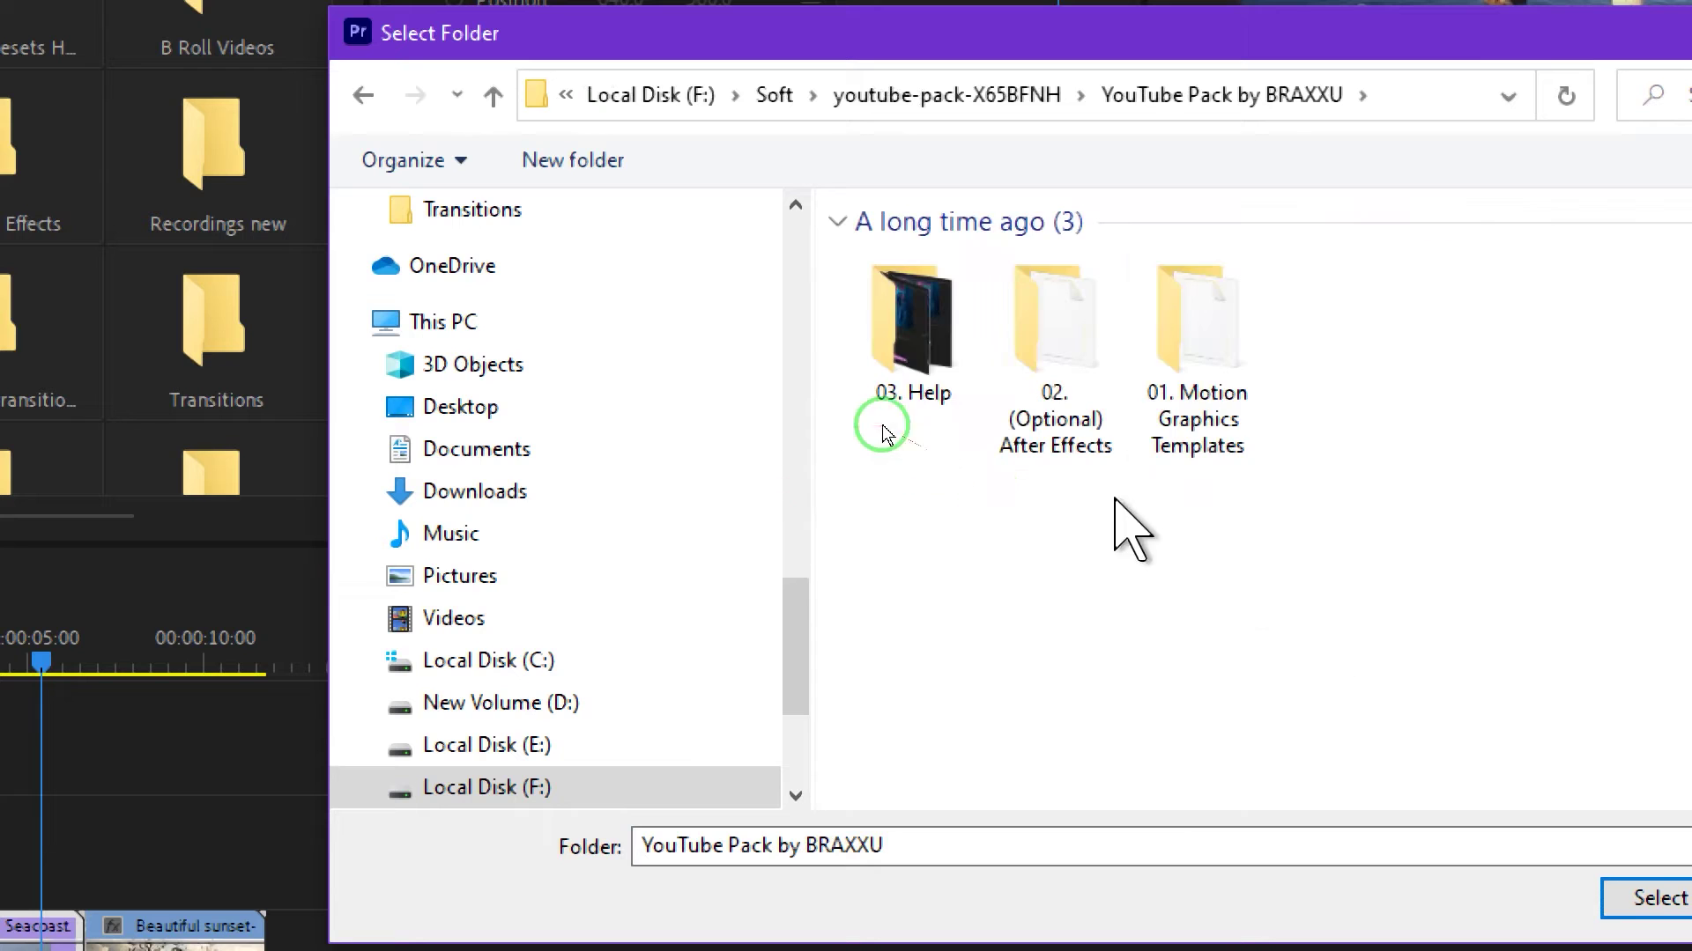
double_click(1238, 366)
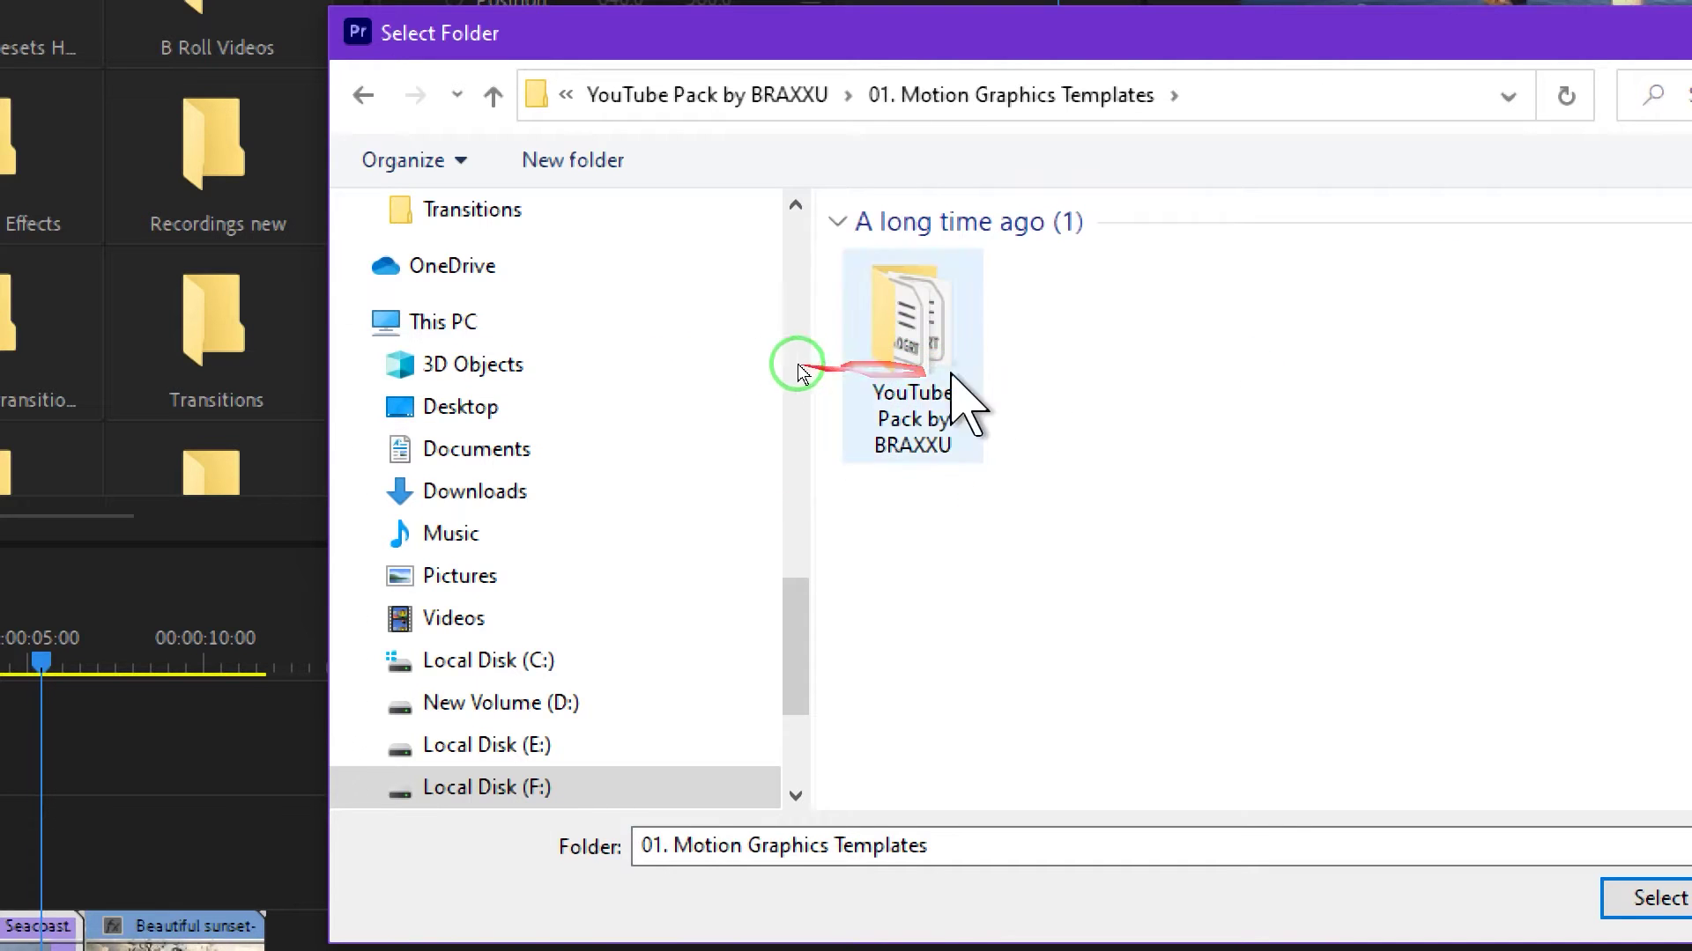
left_click(944, 363)
double_click(954, 346)
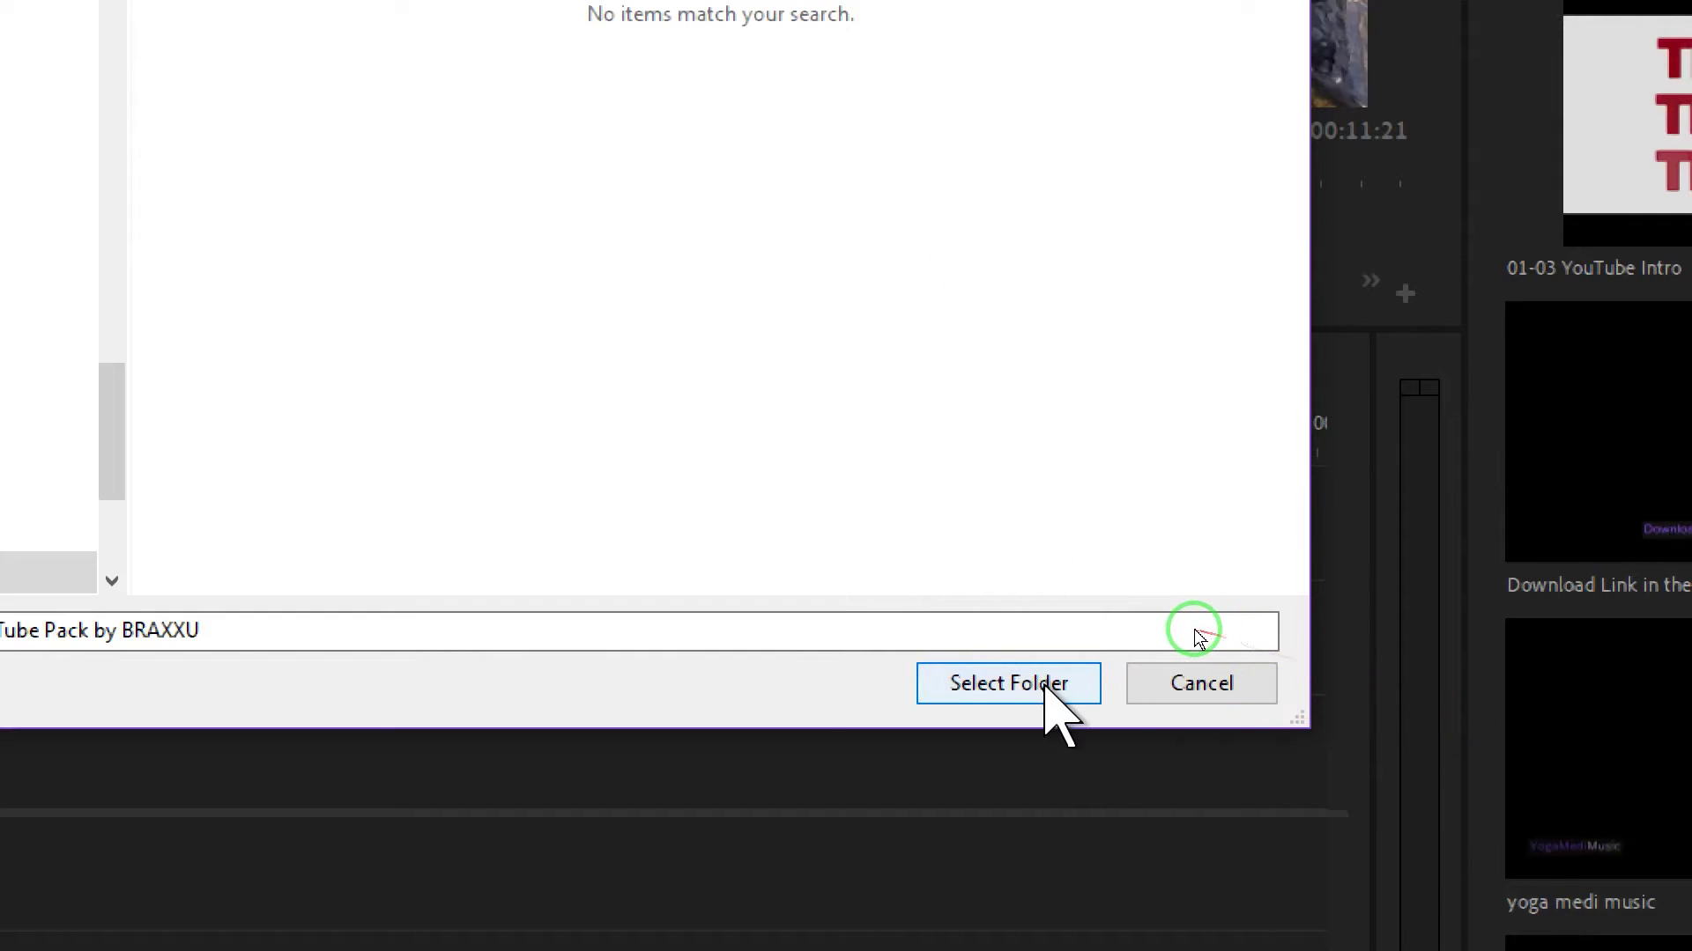
left_click(1046, 685)
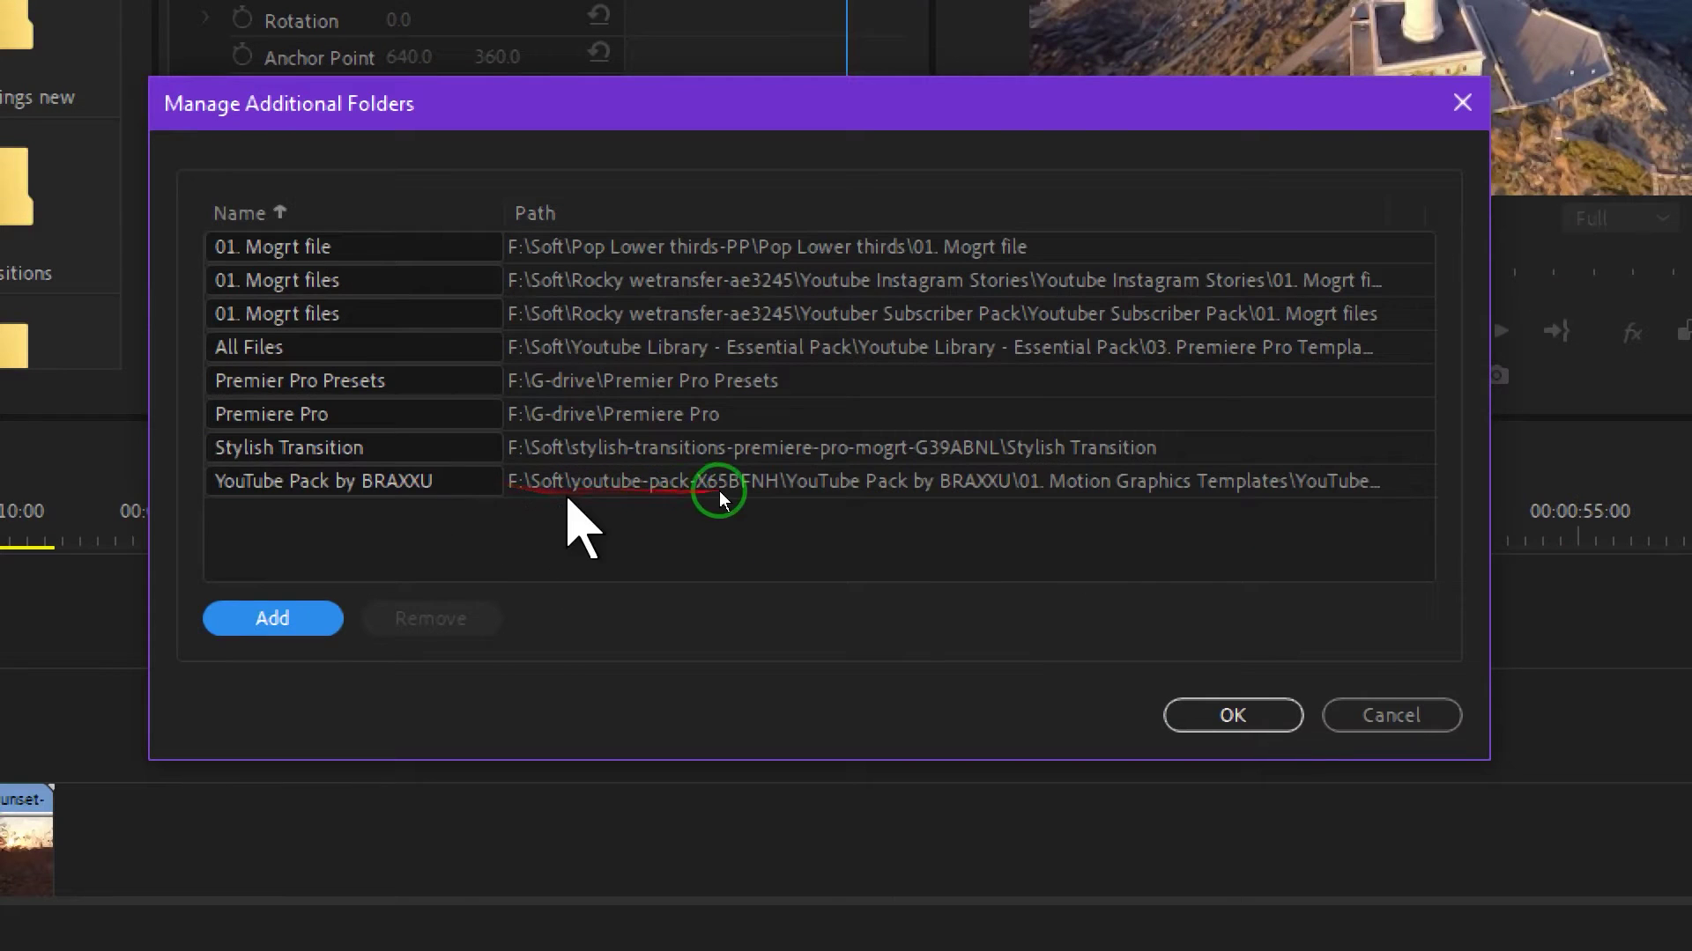
left_click(716, 482)
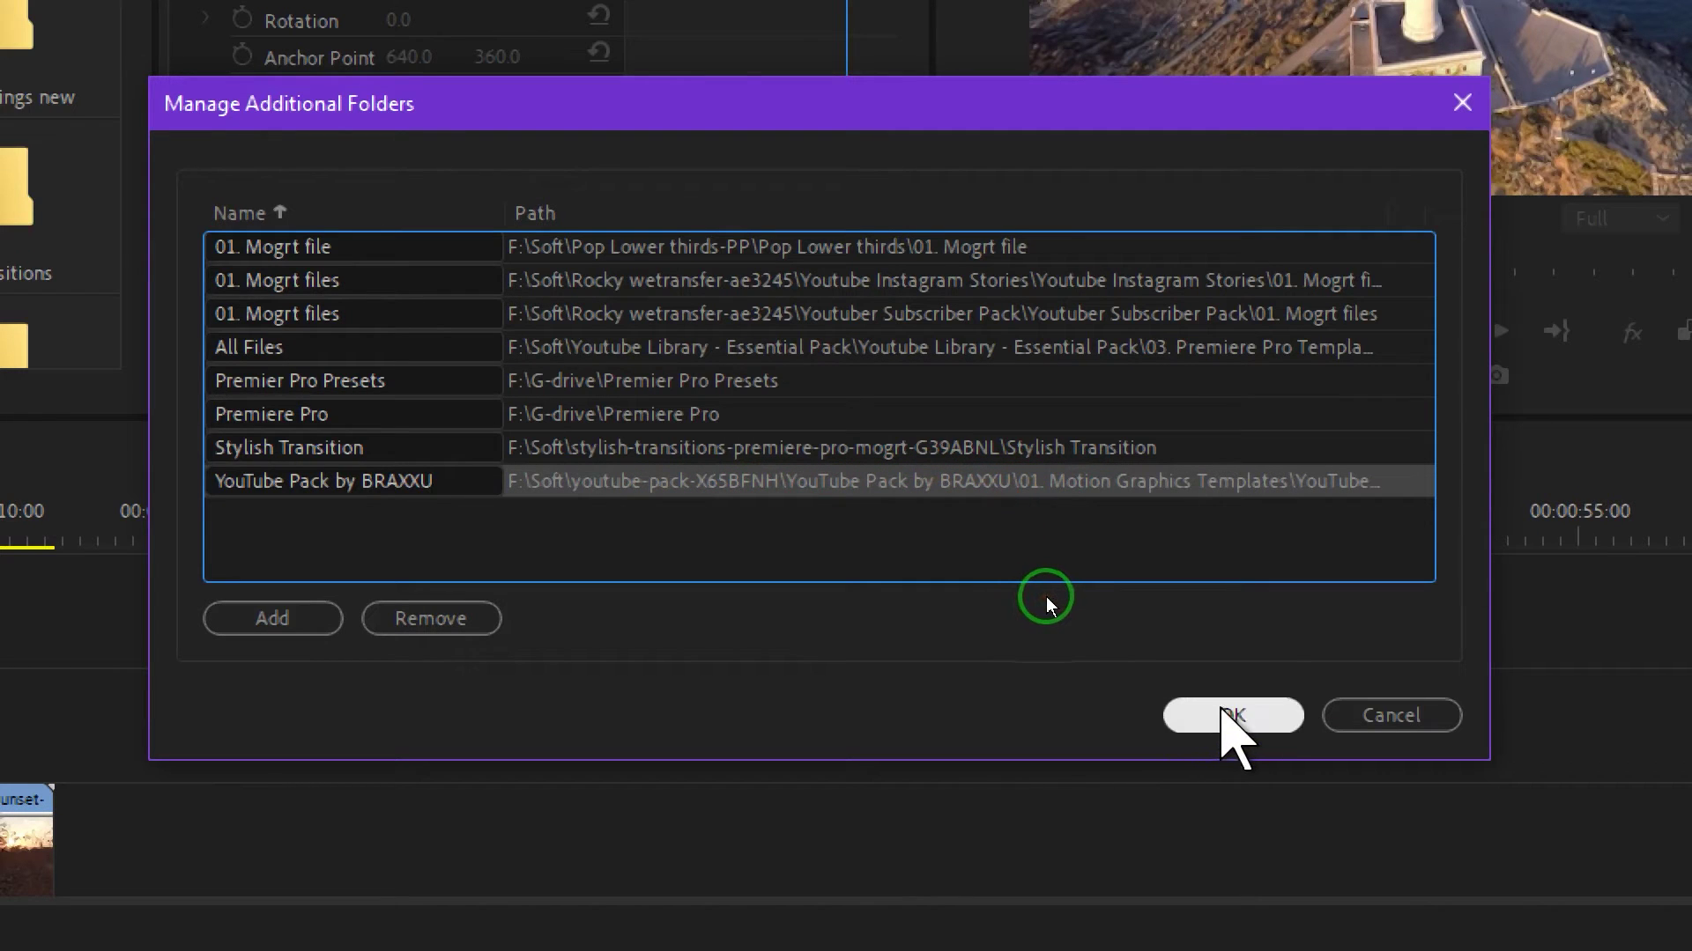
left_click(1230, 715)
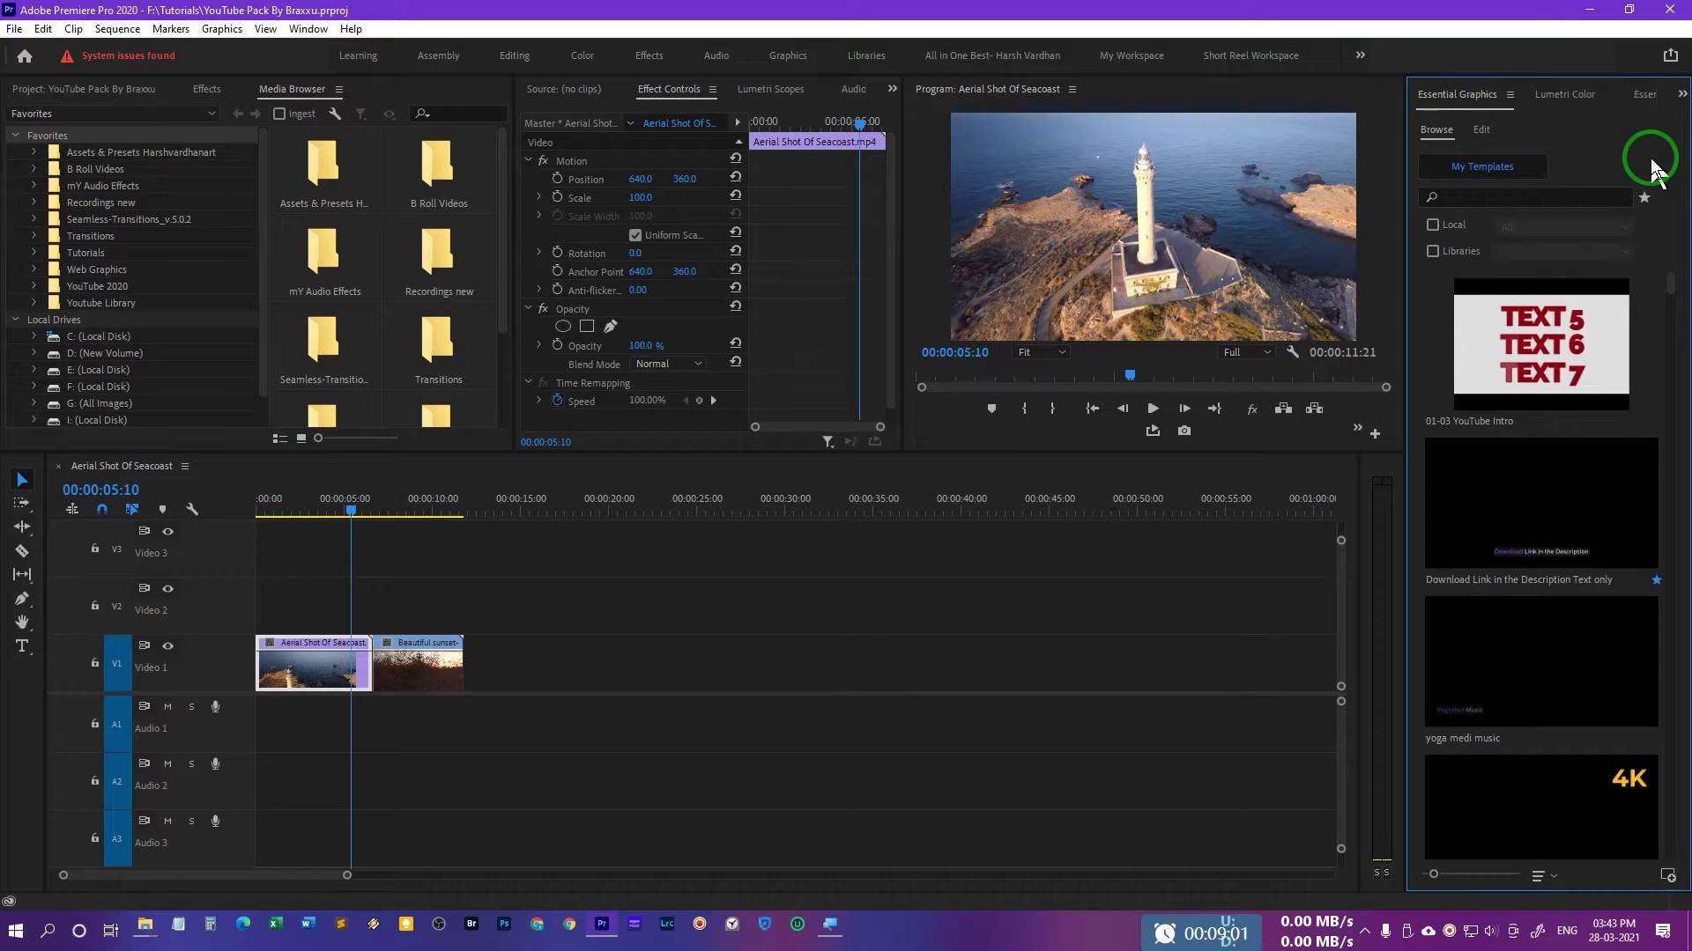
Maximise the Essential Graphics panel, look through the YouTube Pack template thumbnails, and restore the normal layout.
key("grave")
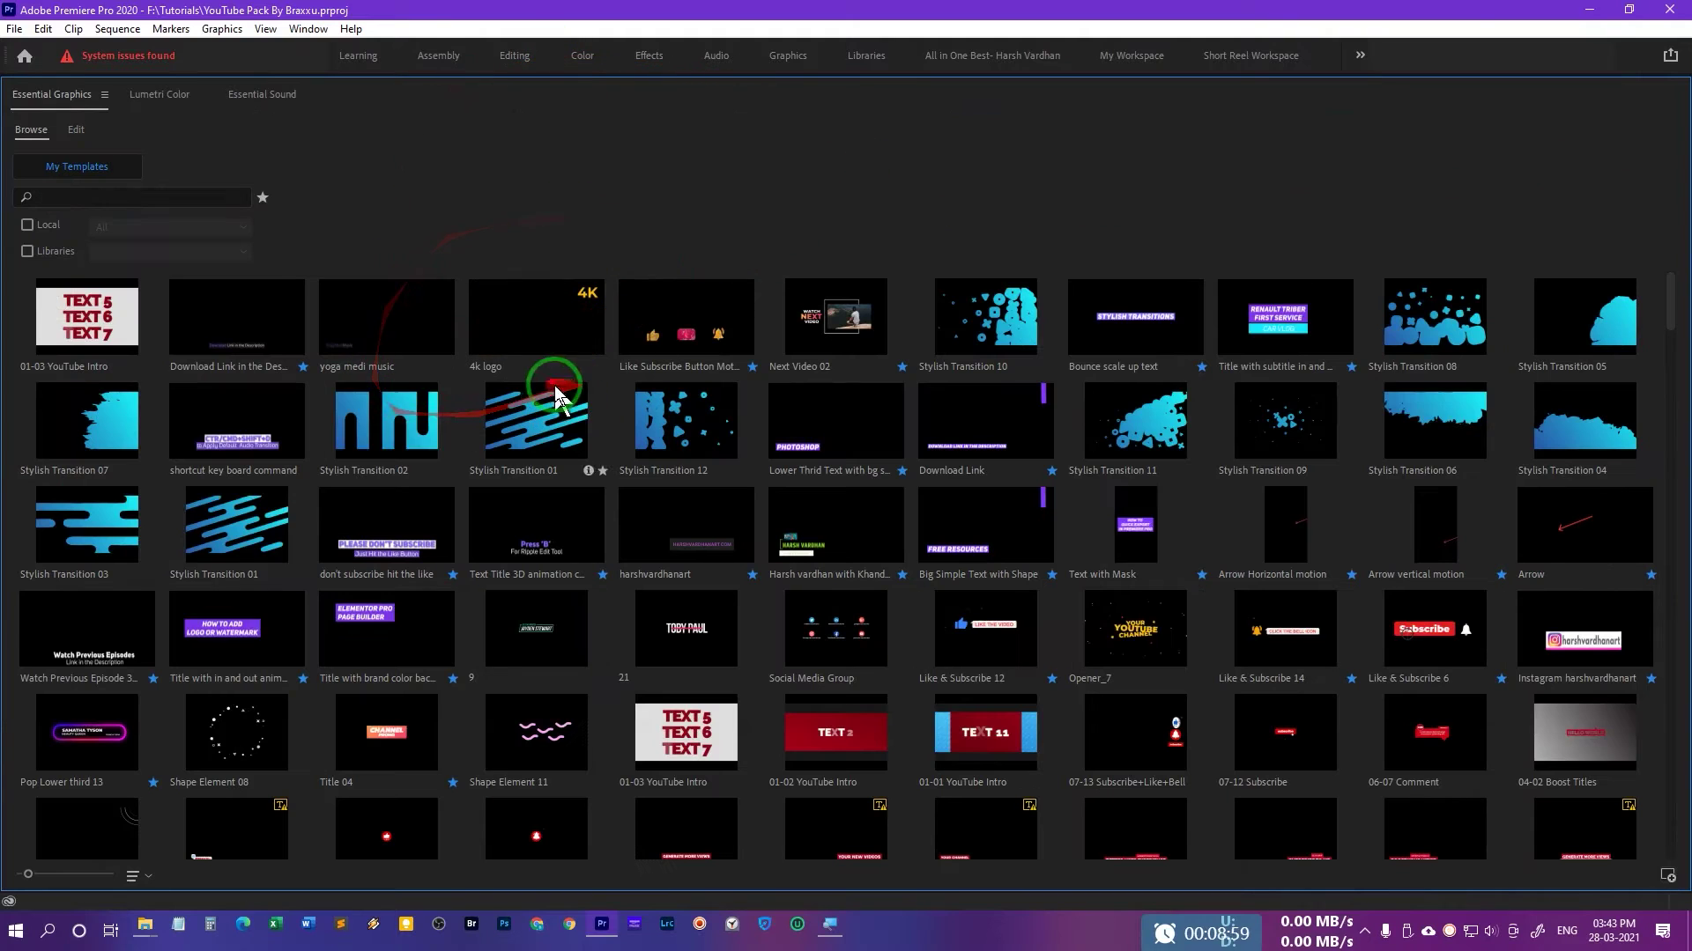
left_click(1673, 317)
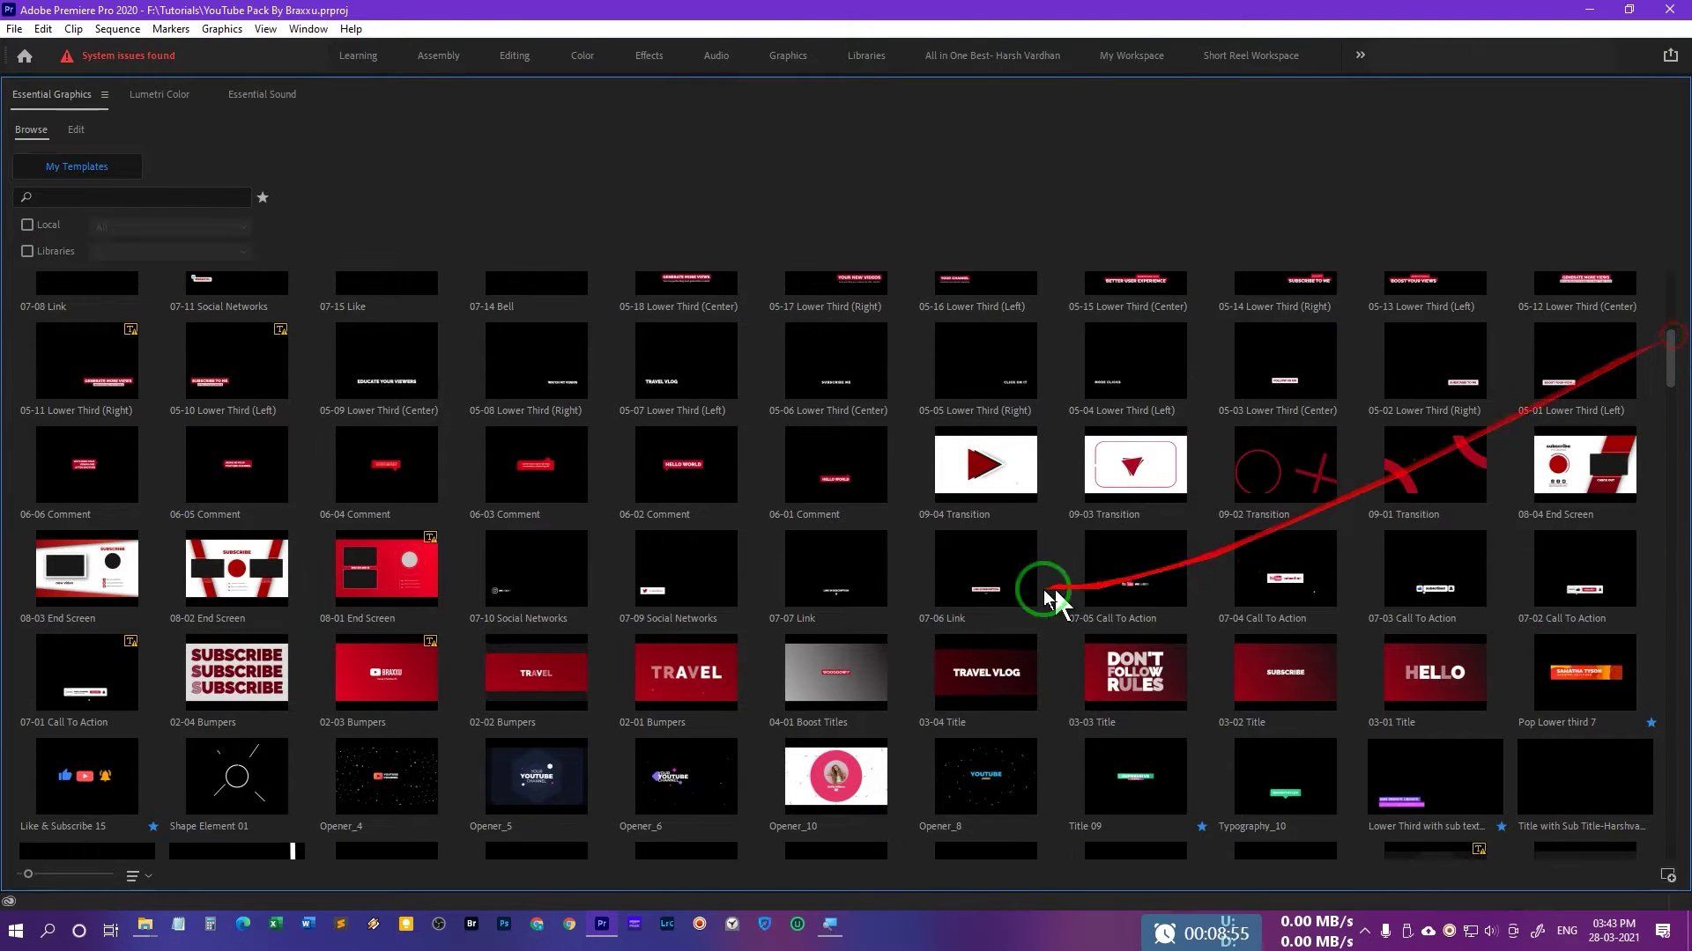
scroll(881, 571, "up", 1)
scroll(1070, 557, "up", 4)
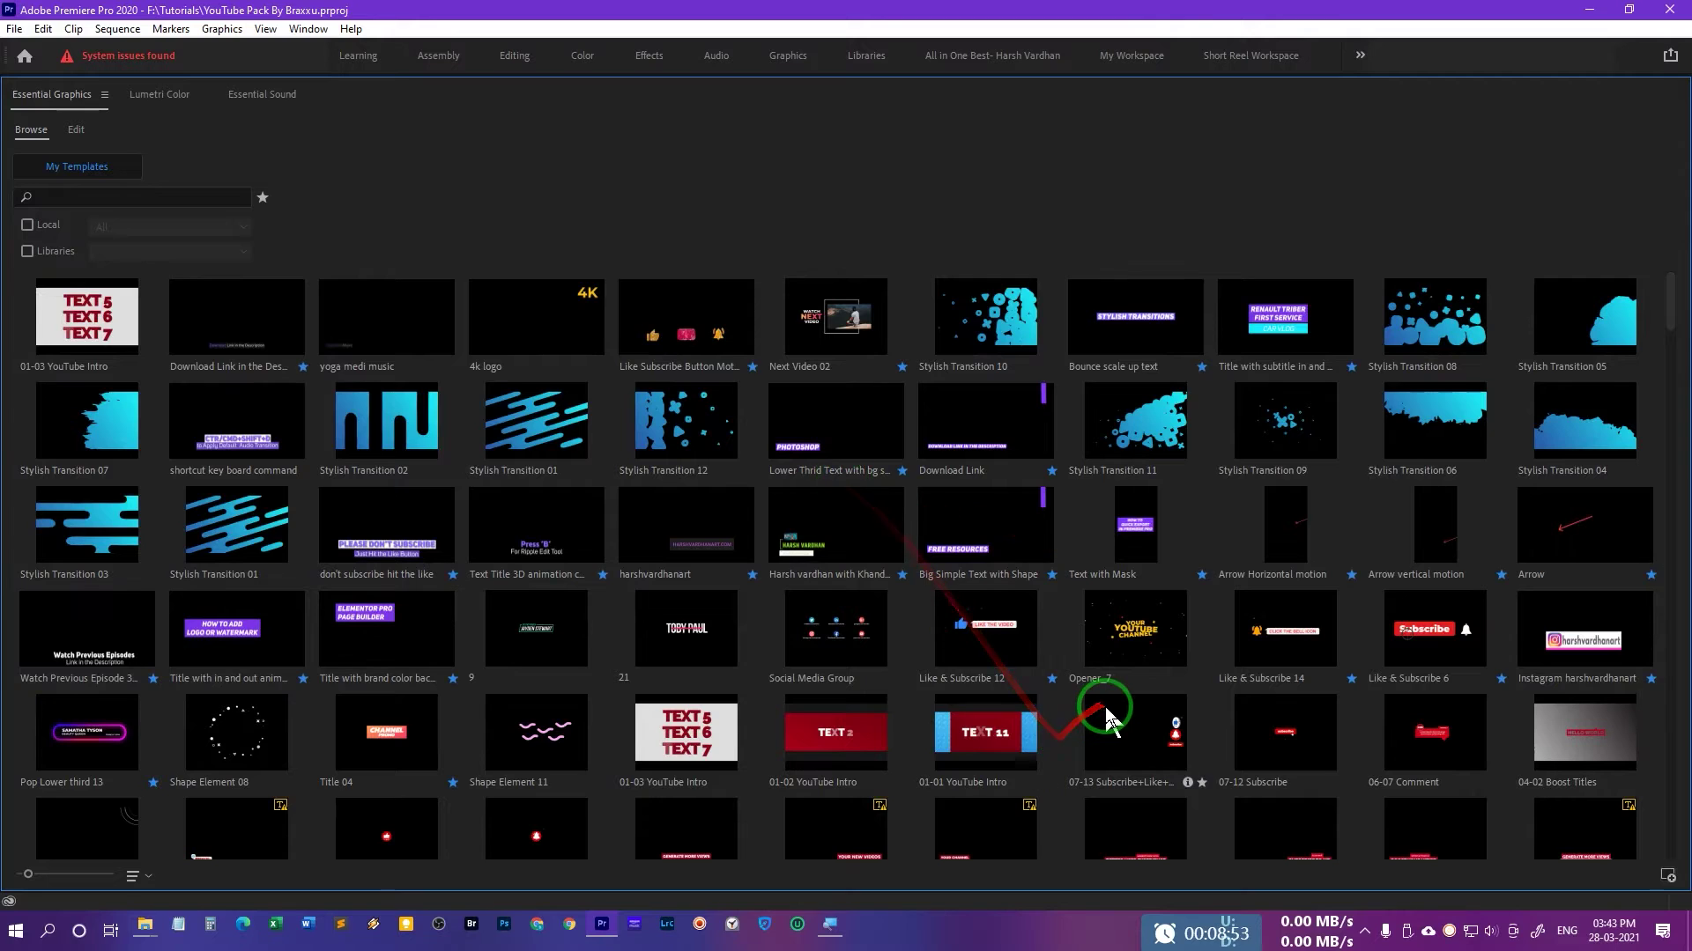
scroll(1108, 714, "down", 3)
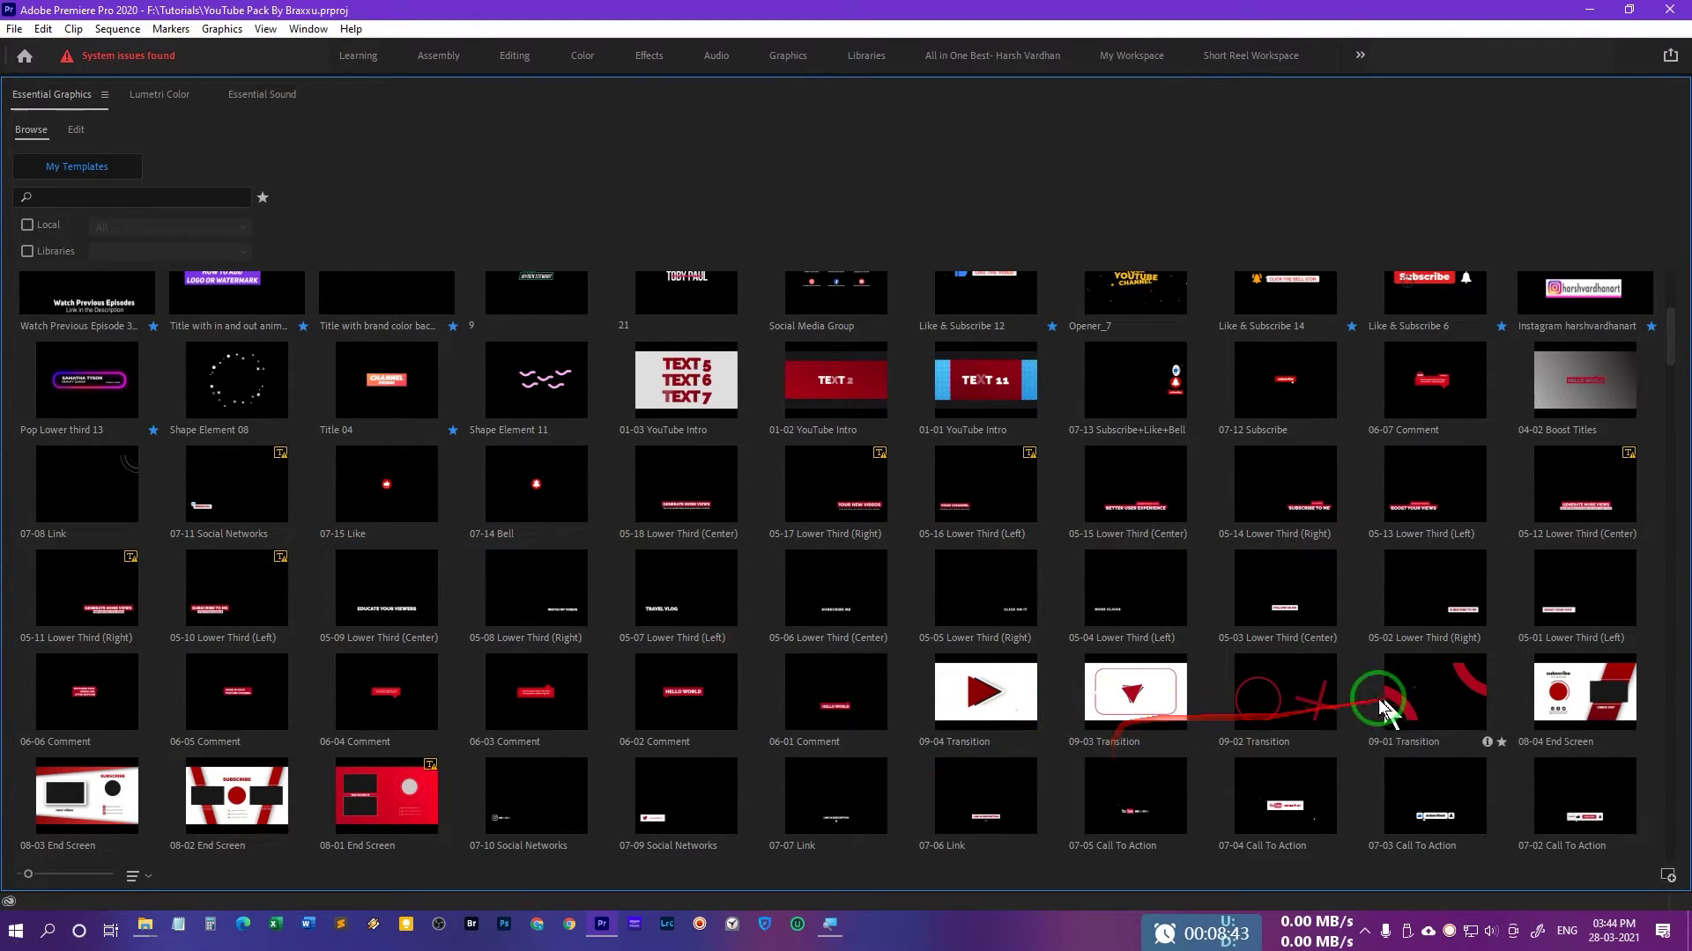
scroll(1213, 740, "down", 2)
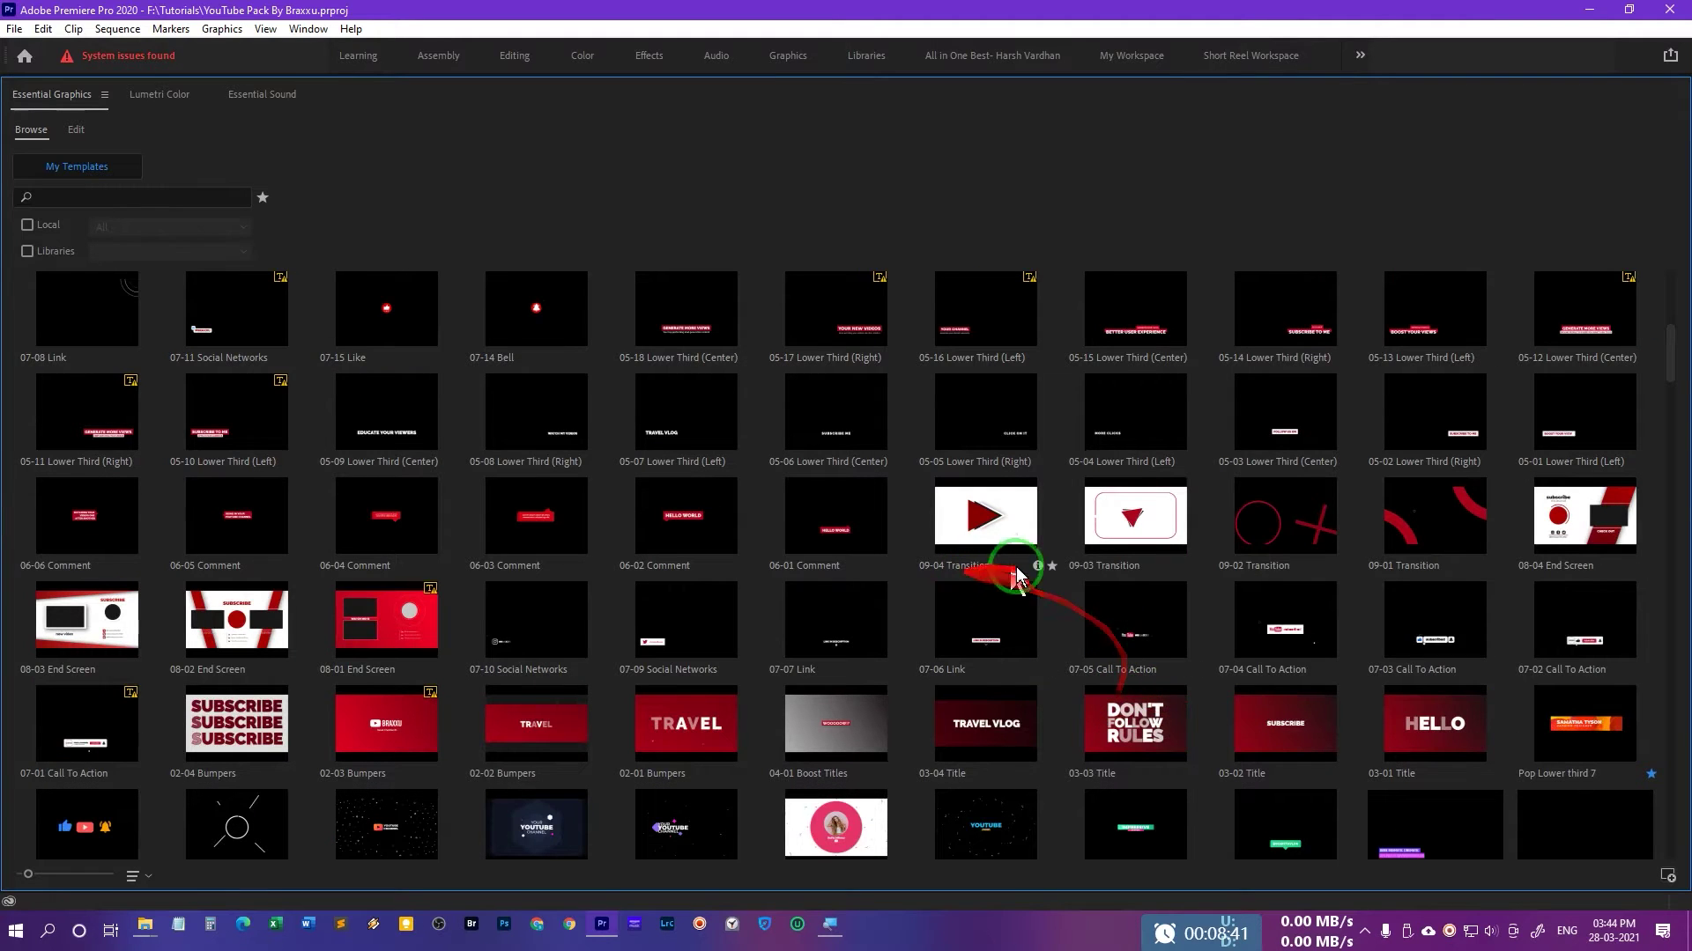
scroll(1022, 581, "up", 8)
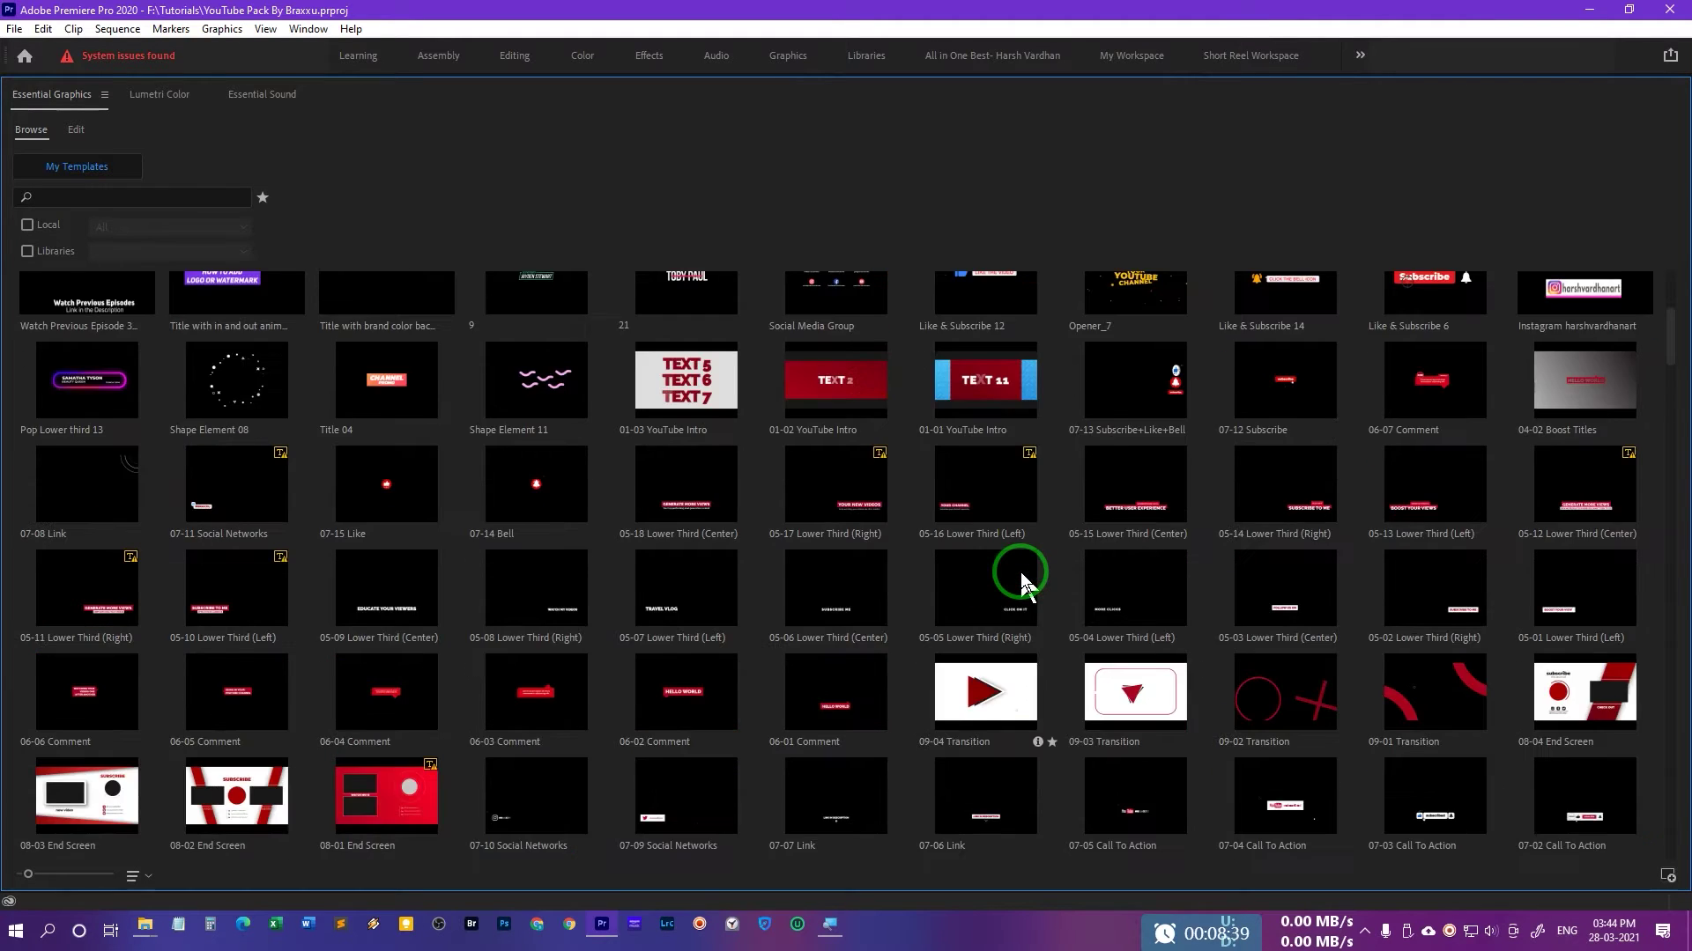
key("grave")
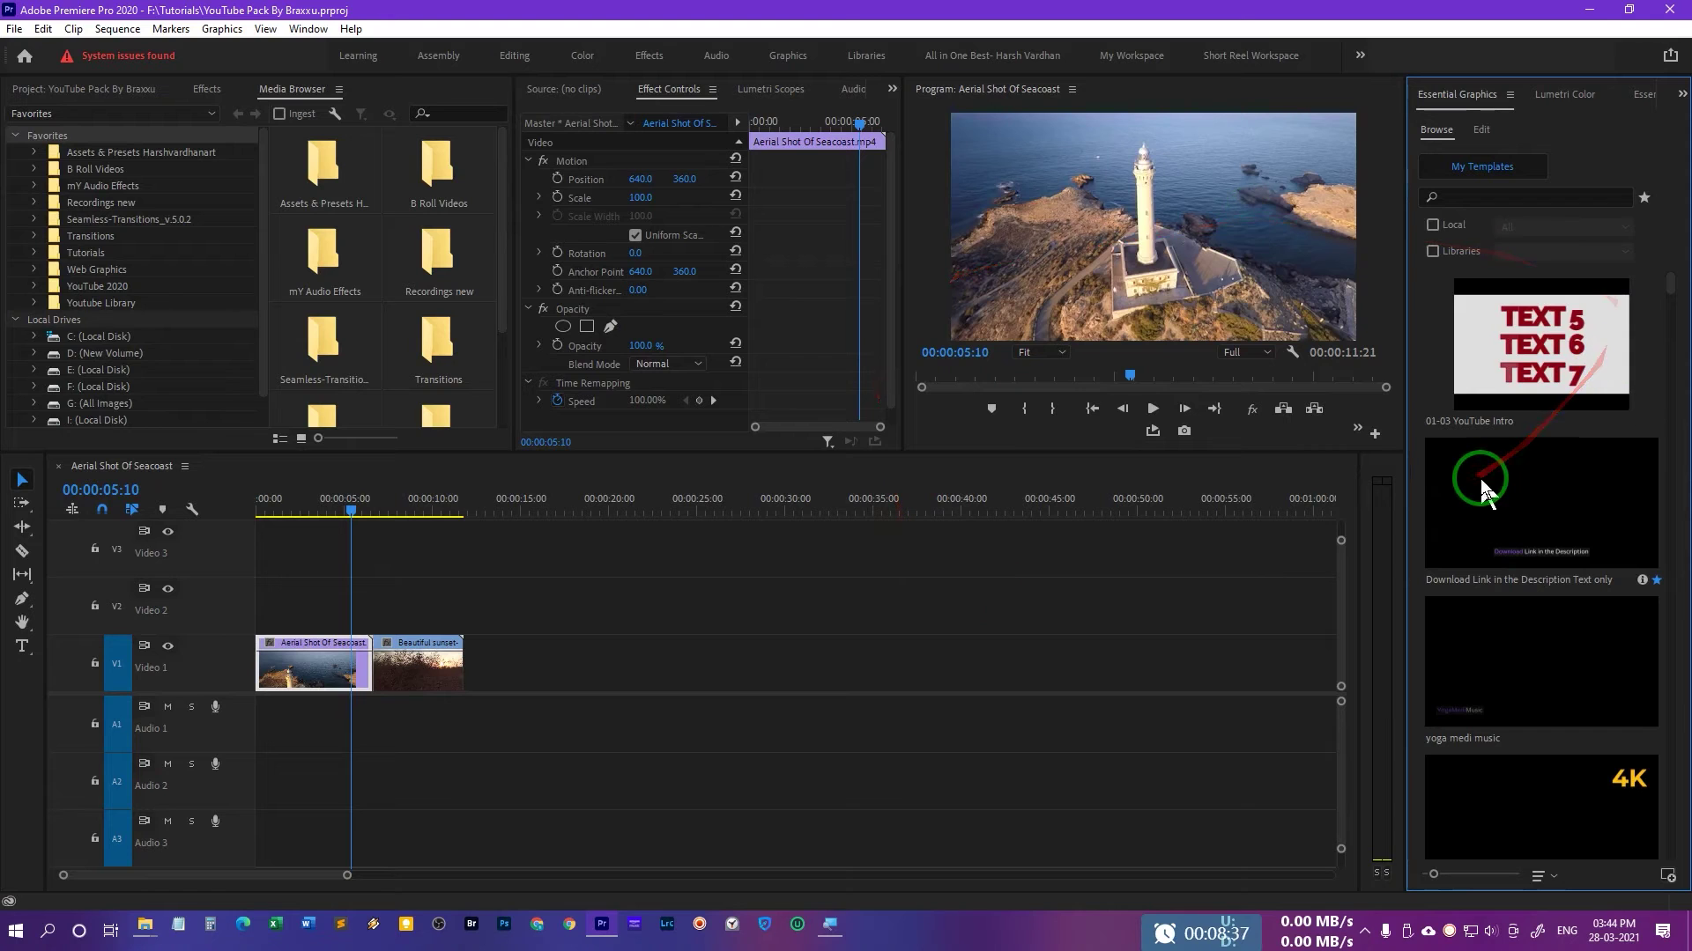
Place the 07-13 Subscribe+Like+Bell template on track V2, starting at about 00:00:03:12 above the seacoast clip.
scroll(1584, 497, "down", 10)
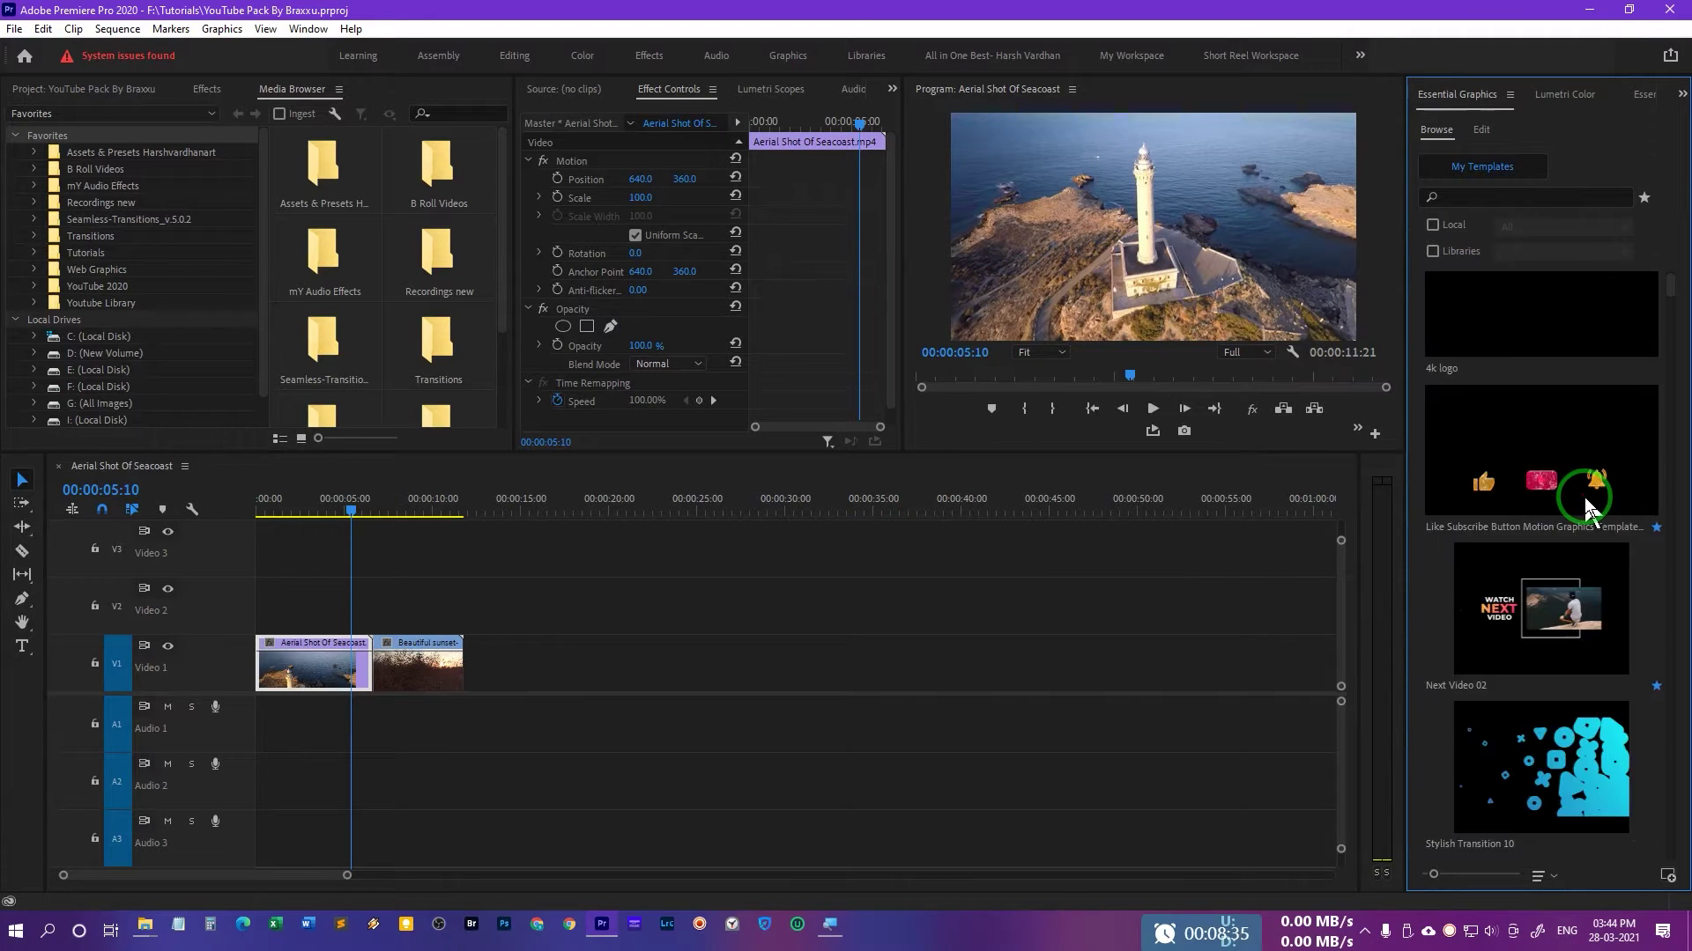
scroll(1584, 497, "down", 10)
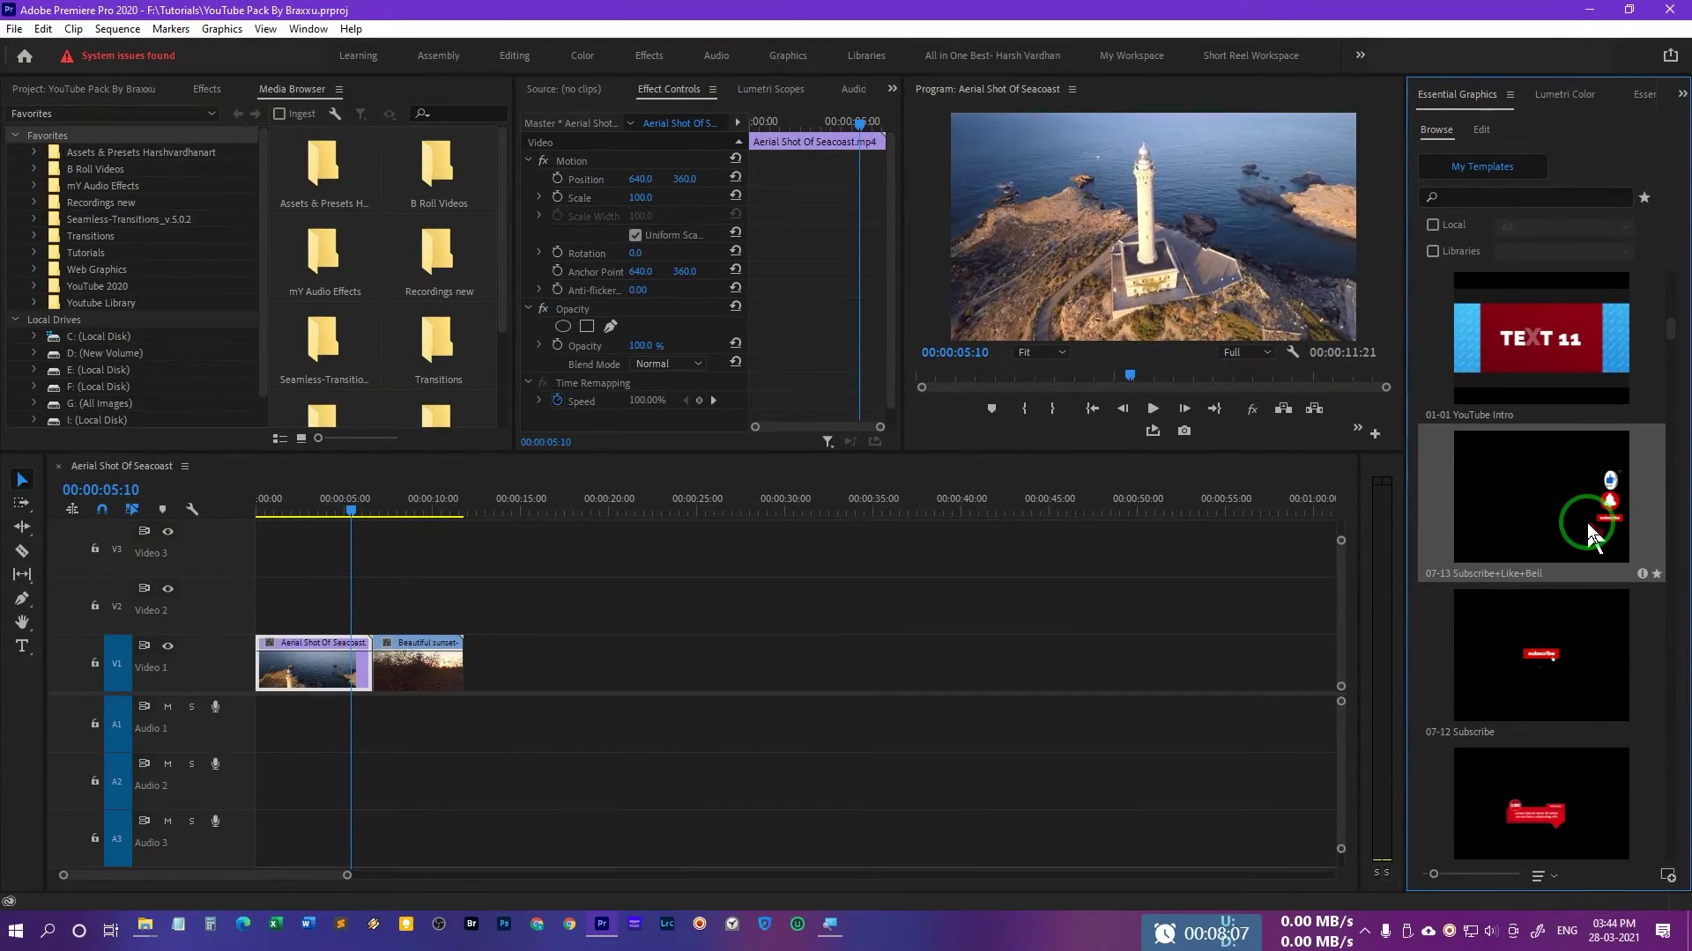
left_click_drag(1603, 537, 320, 584)
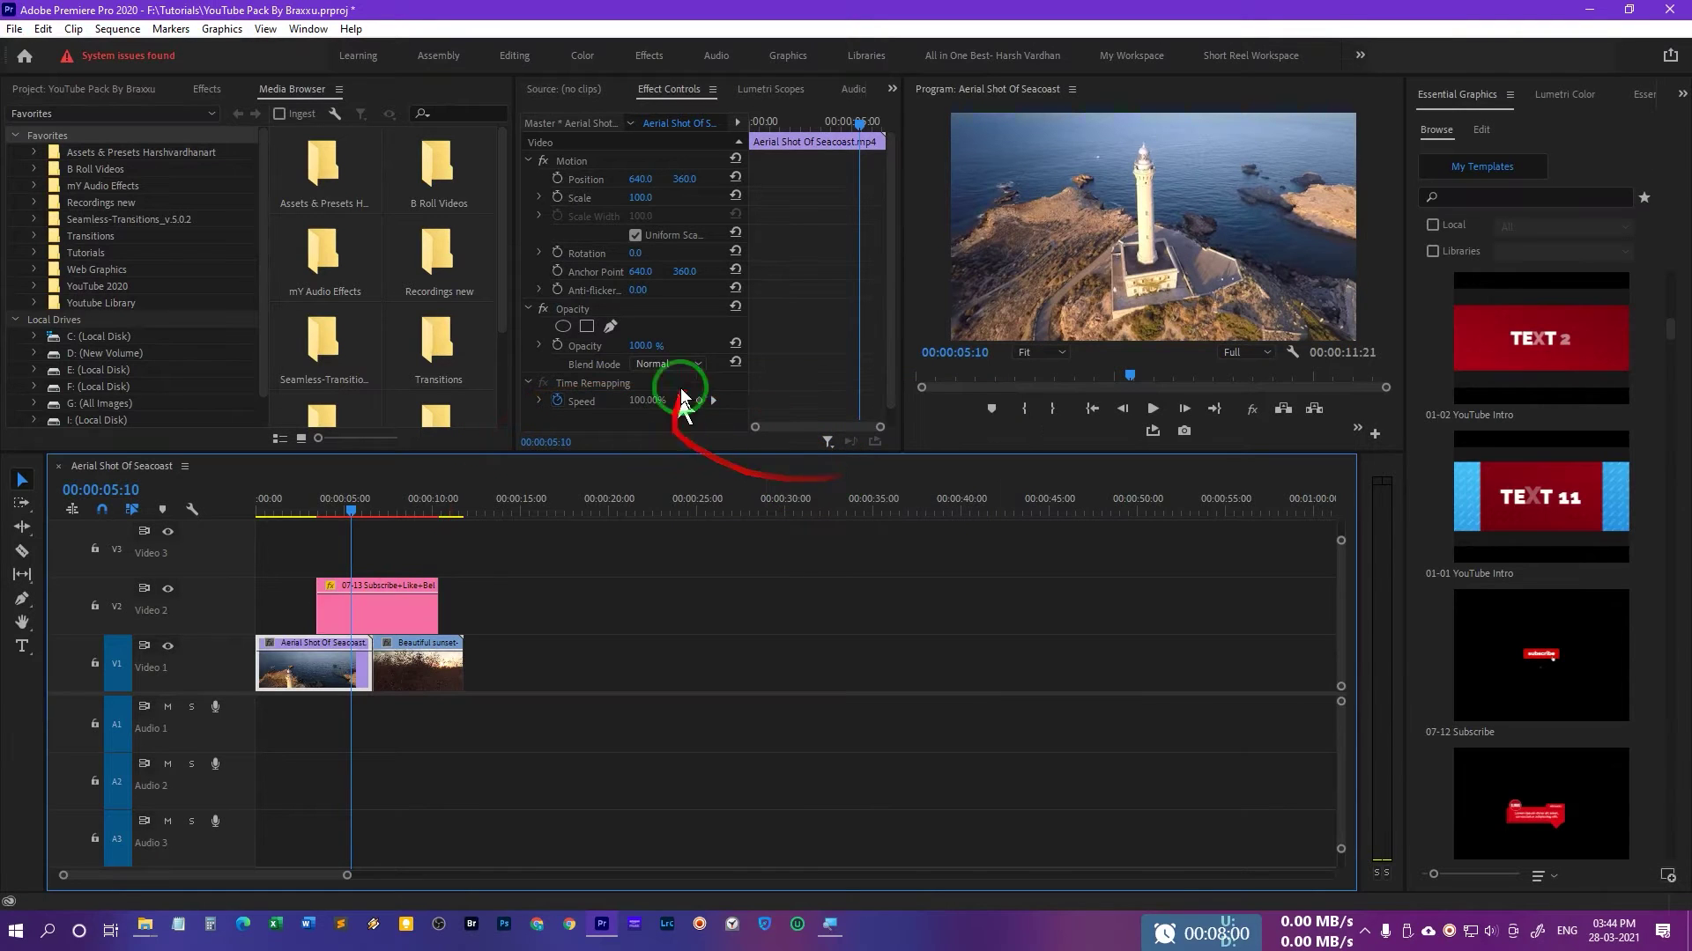
Apply Scale to Frame Size to the 07-13 Subscribe+Like+Bell clip on V2.
scroll(892, 254, "down", 1)
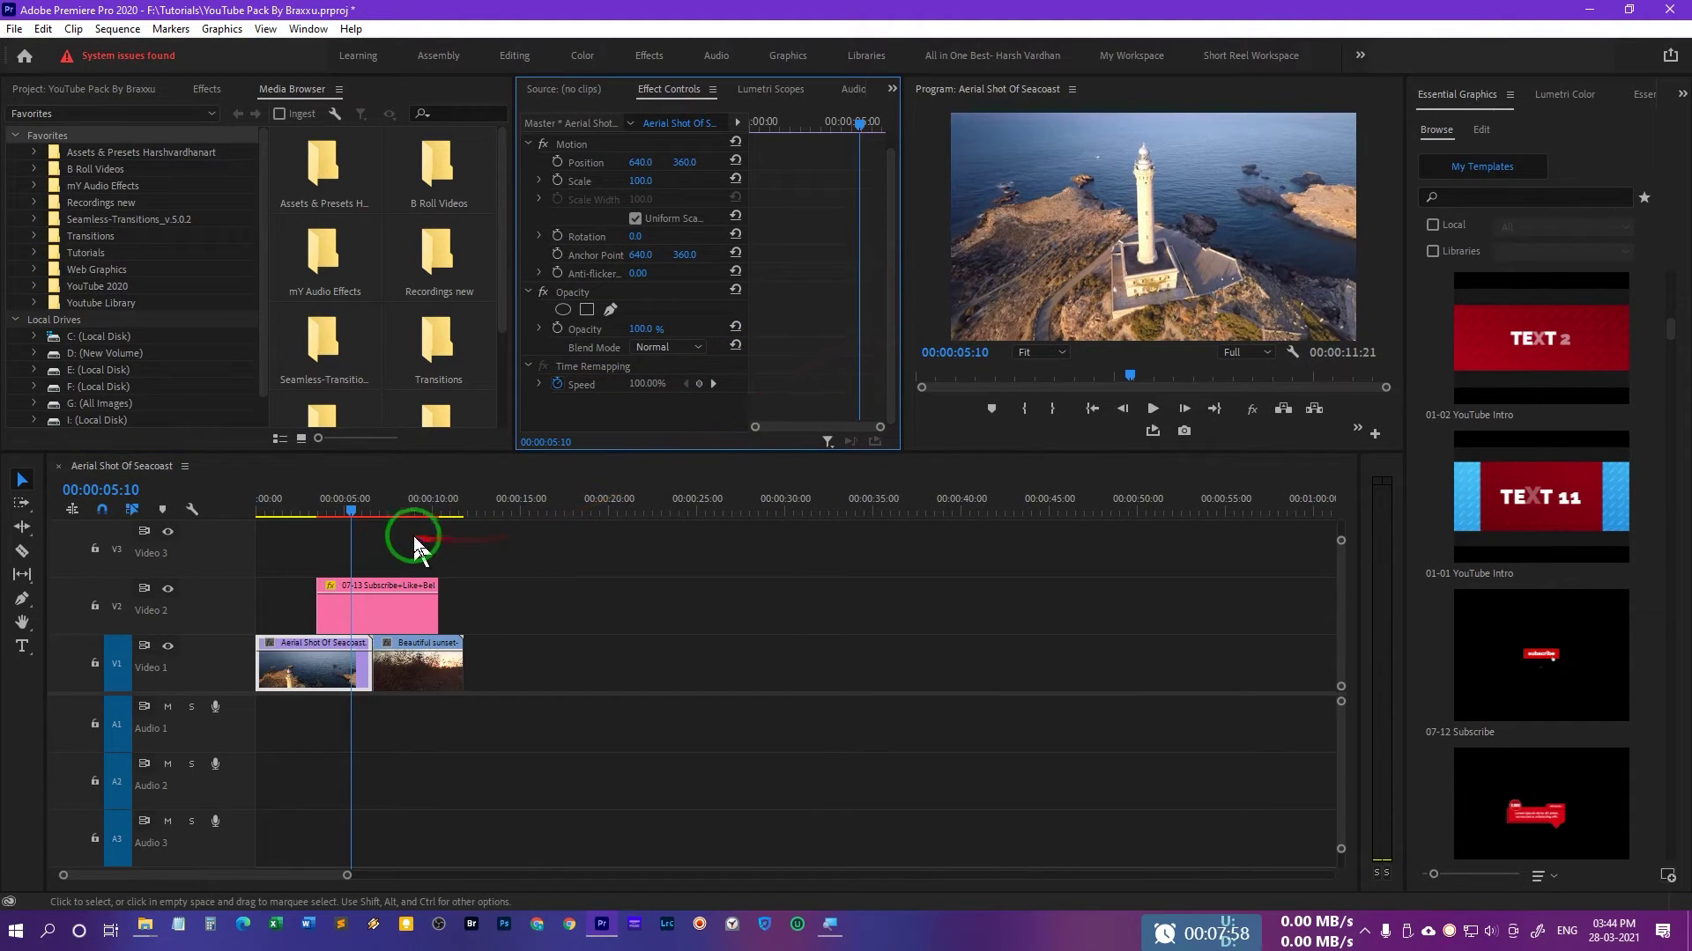
left_click(371, 597)
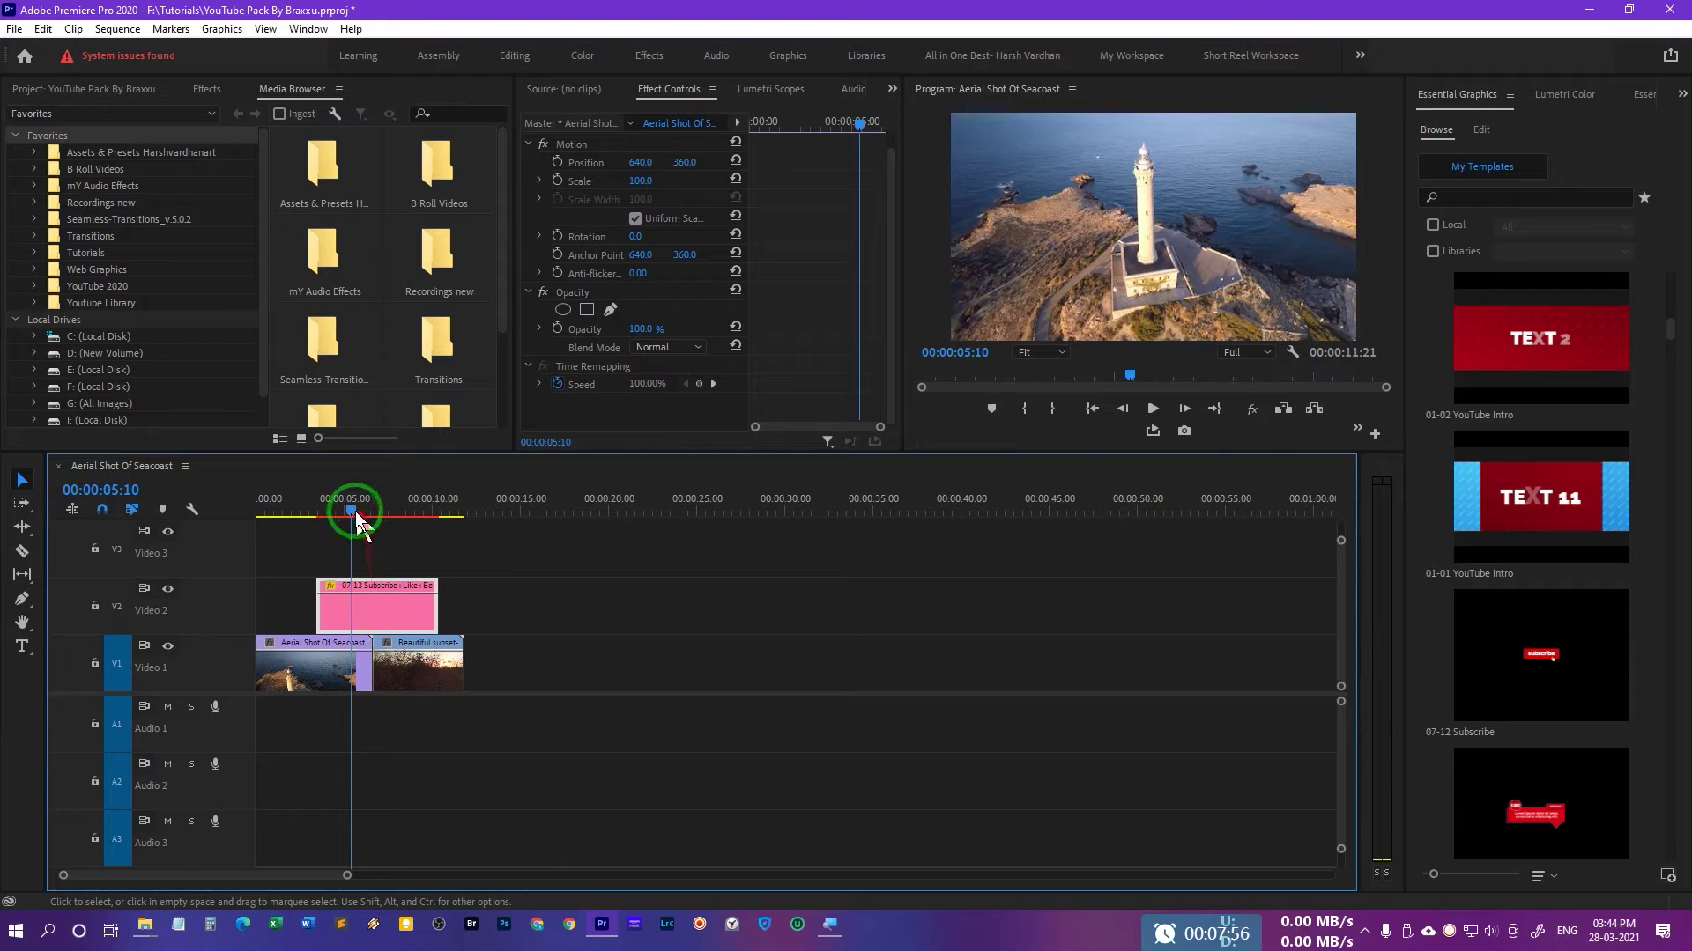
left_click(379, 581)
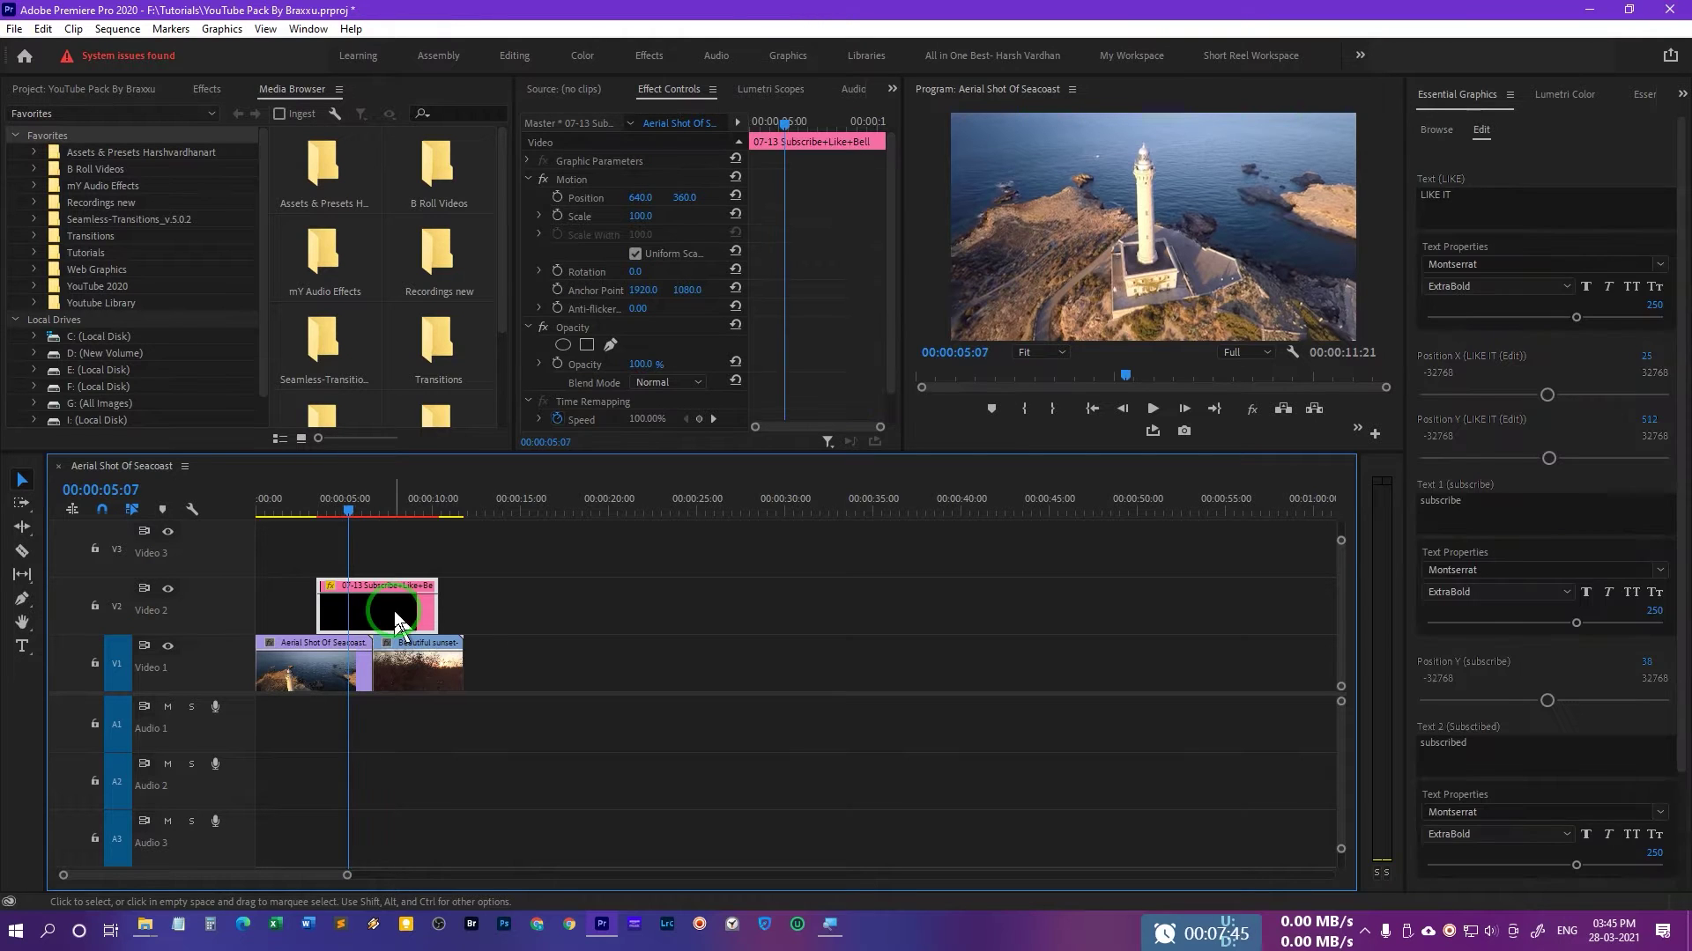
right_click(394, 610)
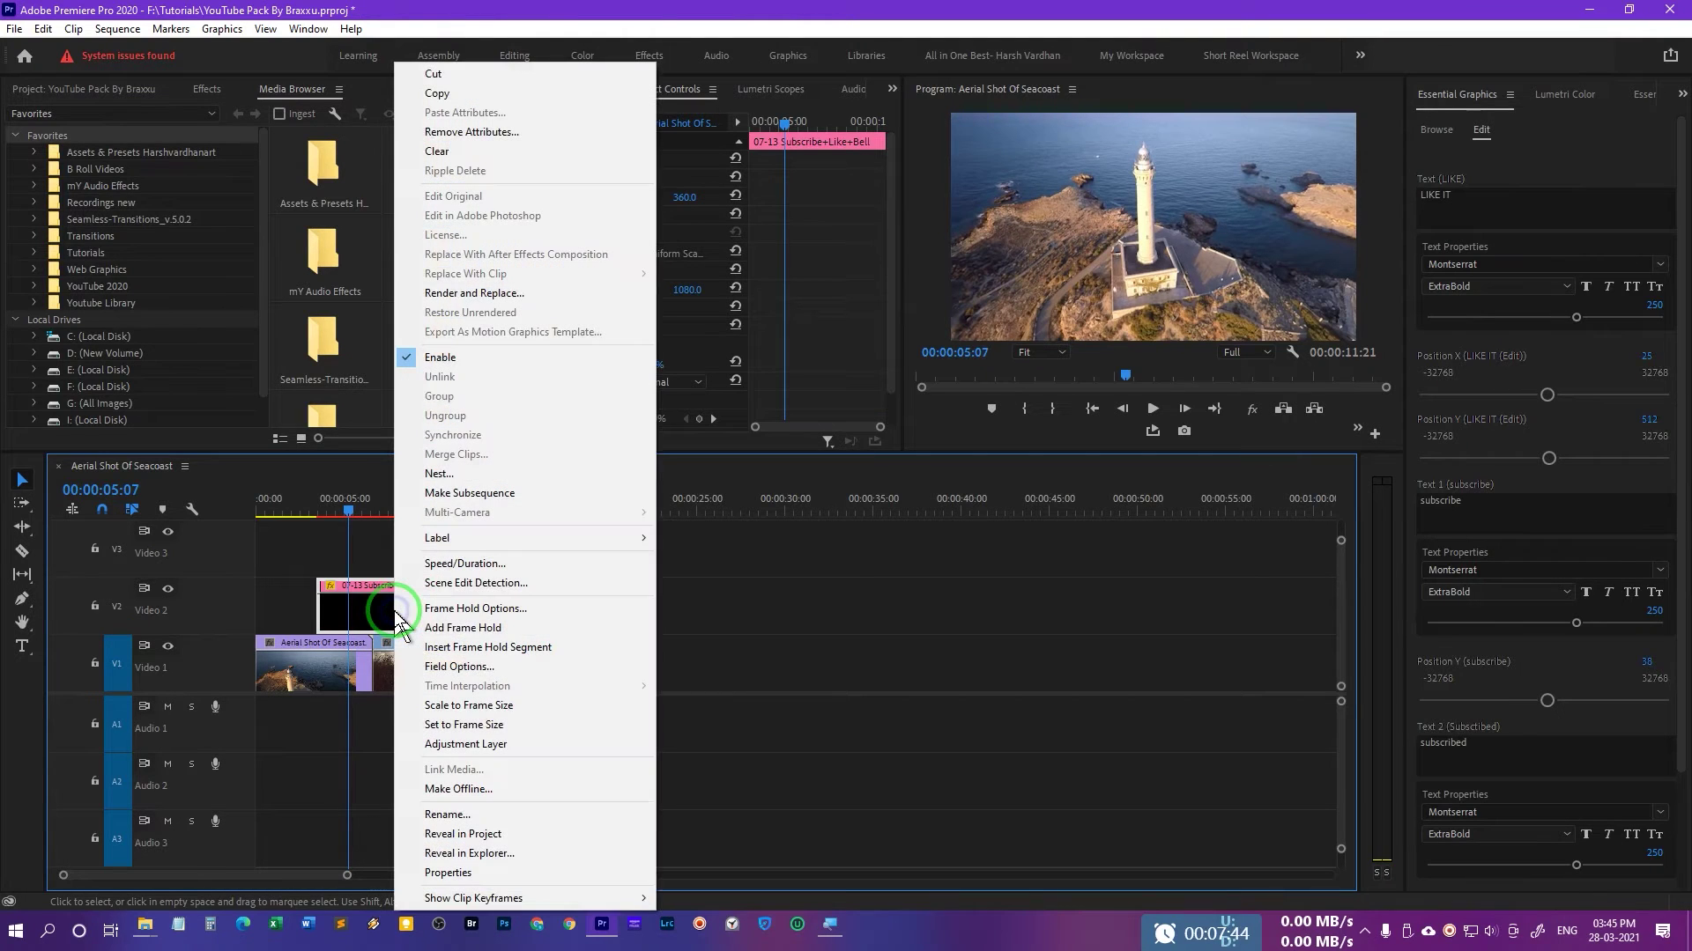
left_click(475, 705)
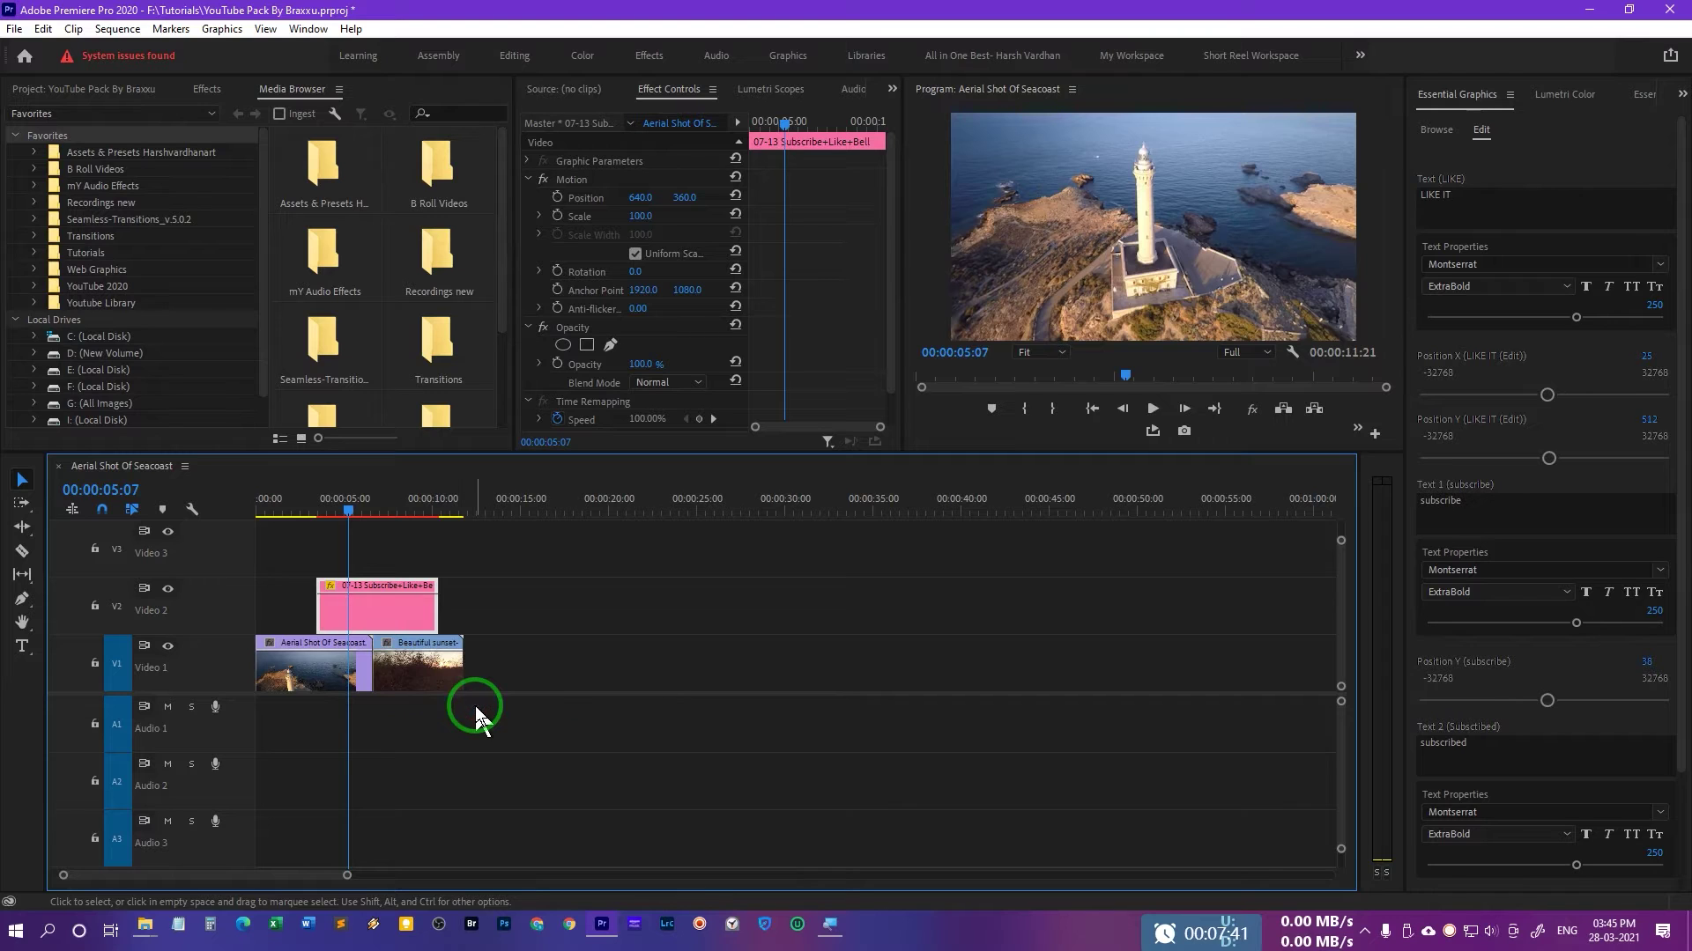
Move the playhead to 00:00:03:05, just before the V2 graphic, and set the playback resolution to 1/4.
left_click(348, 519)
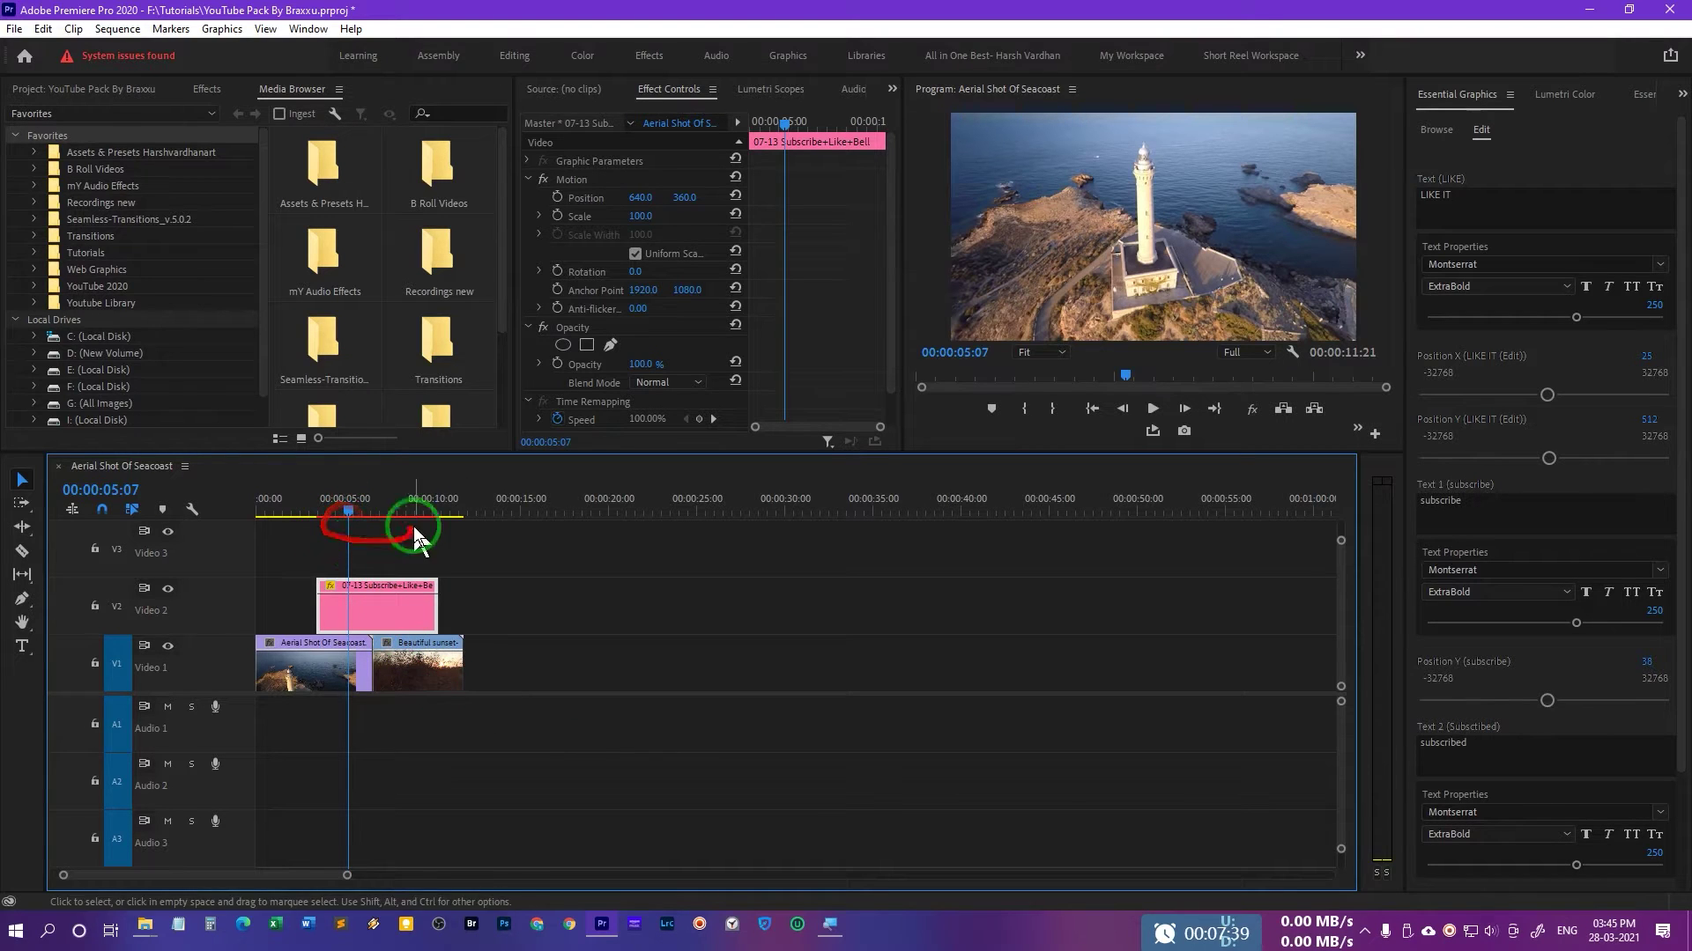
left_click(314, 515)
left_click(1246, 352)
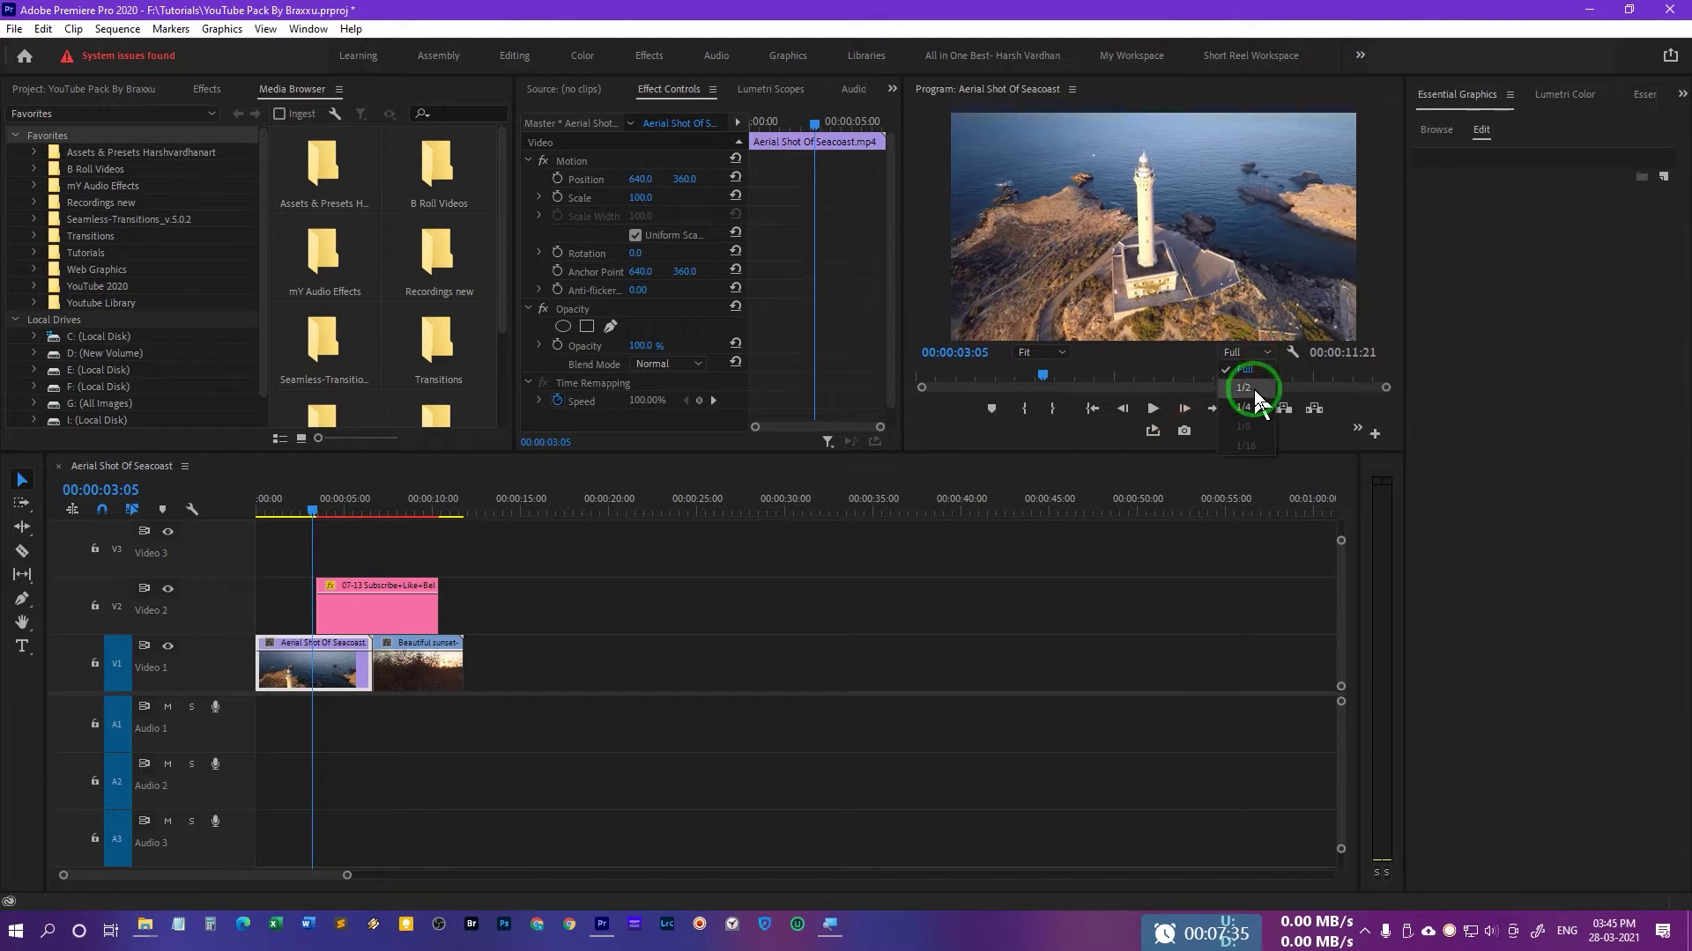
left_click(1243, 407)
Select the Subscribe+Like+Bell clip and play the sequence to preview its animation over the seacoast footage.
left_click(395, 612)
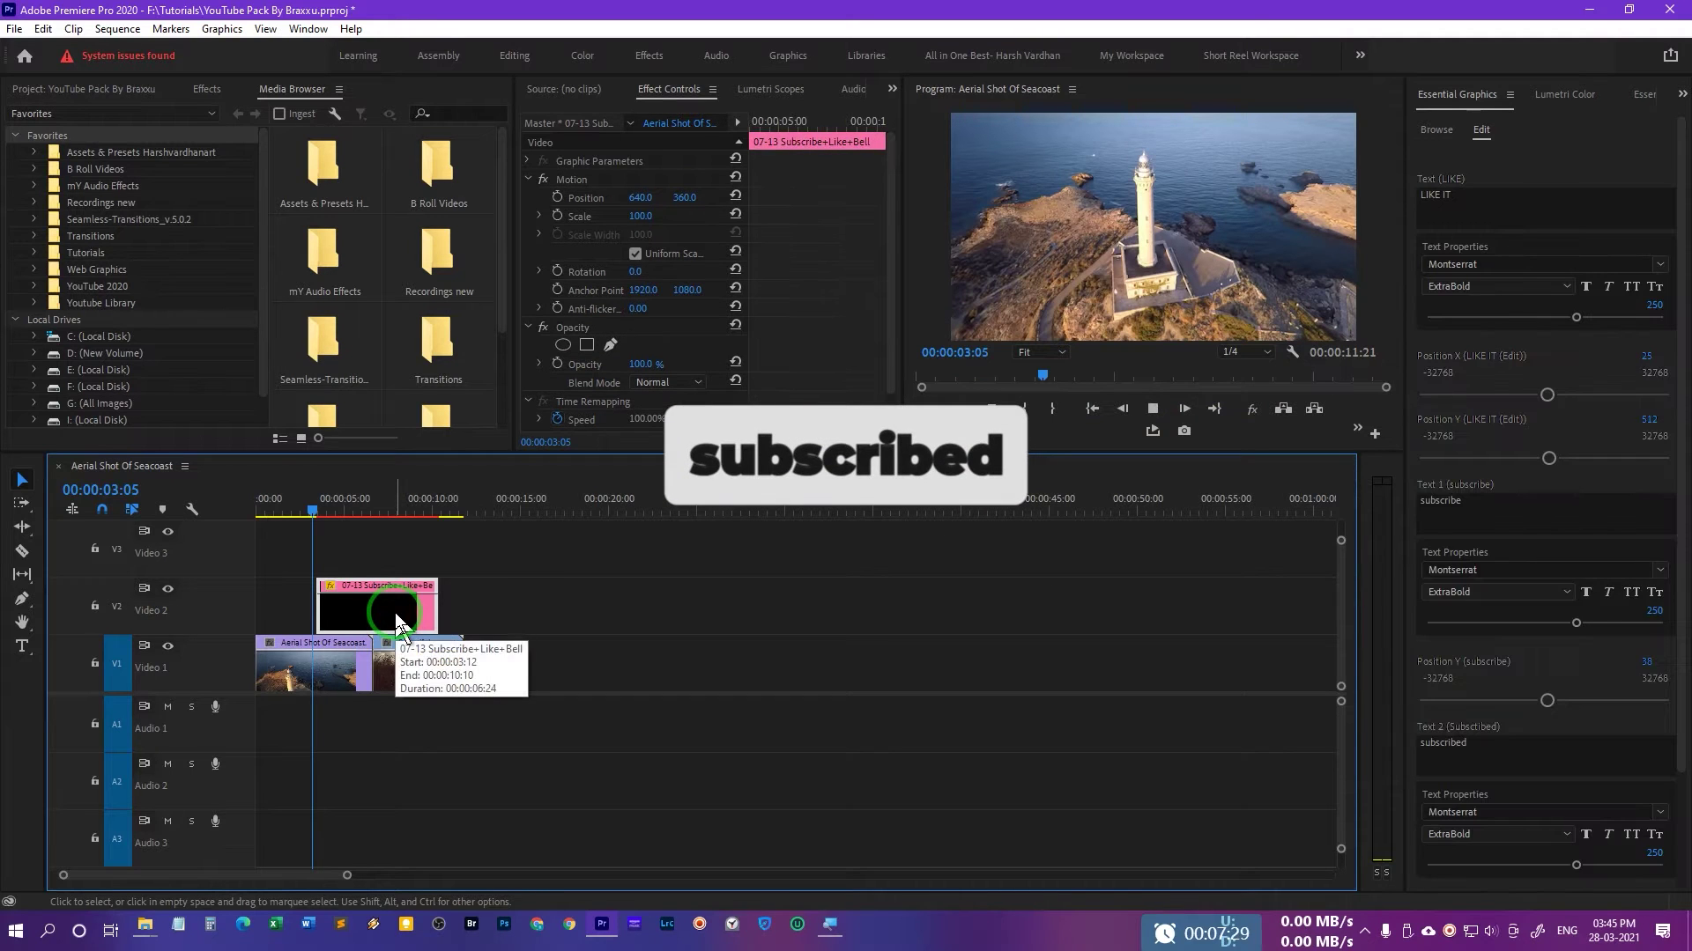
key("space")
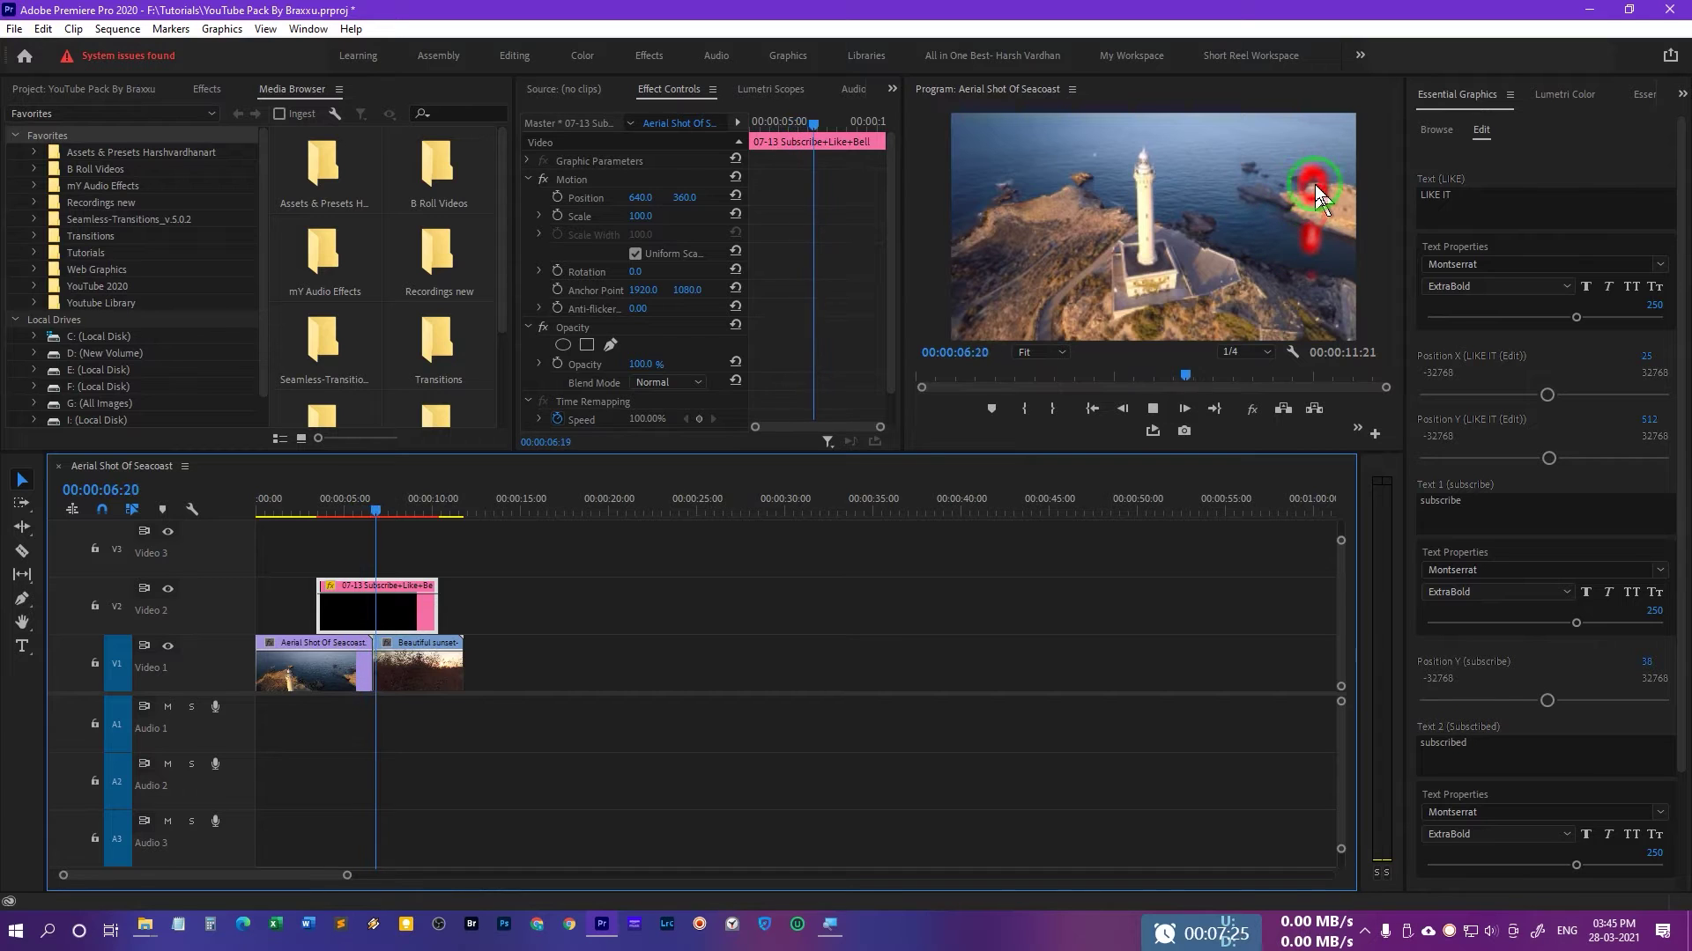
key("space")
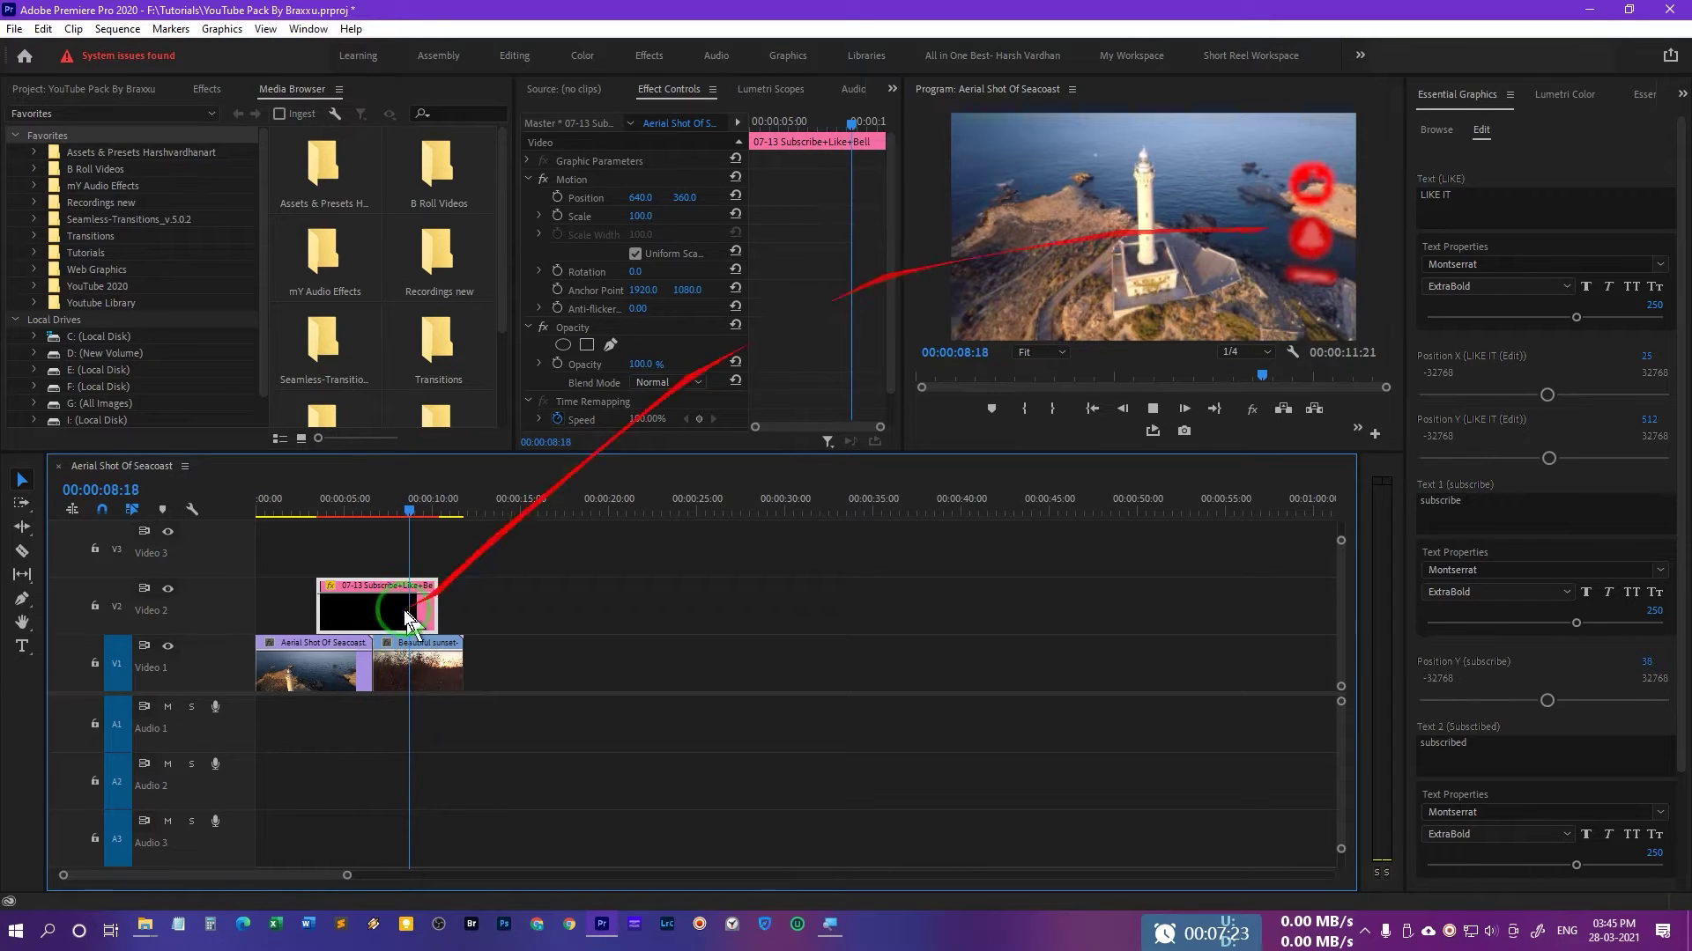
Return the playhead to 00:00:03:11 at the start of the Subscribe+Like+Bell clip and save the project.
left_click(318, 511)
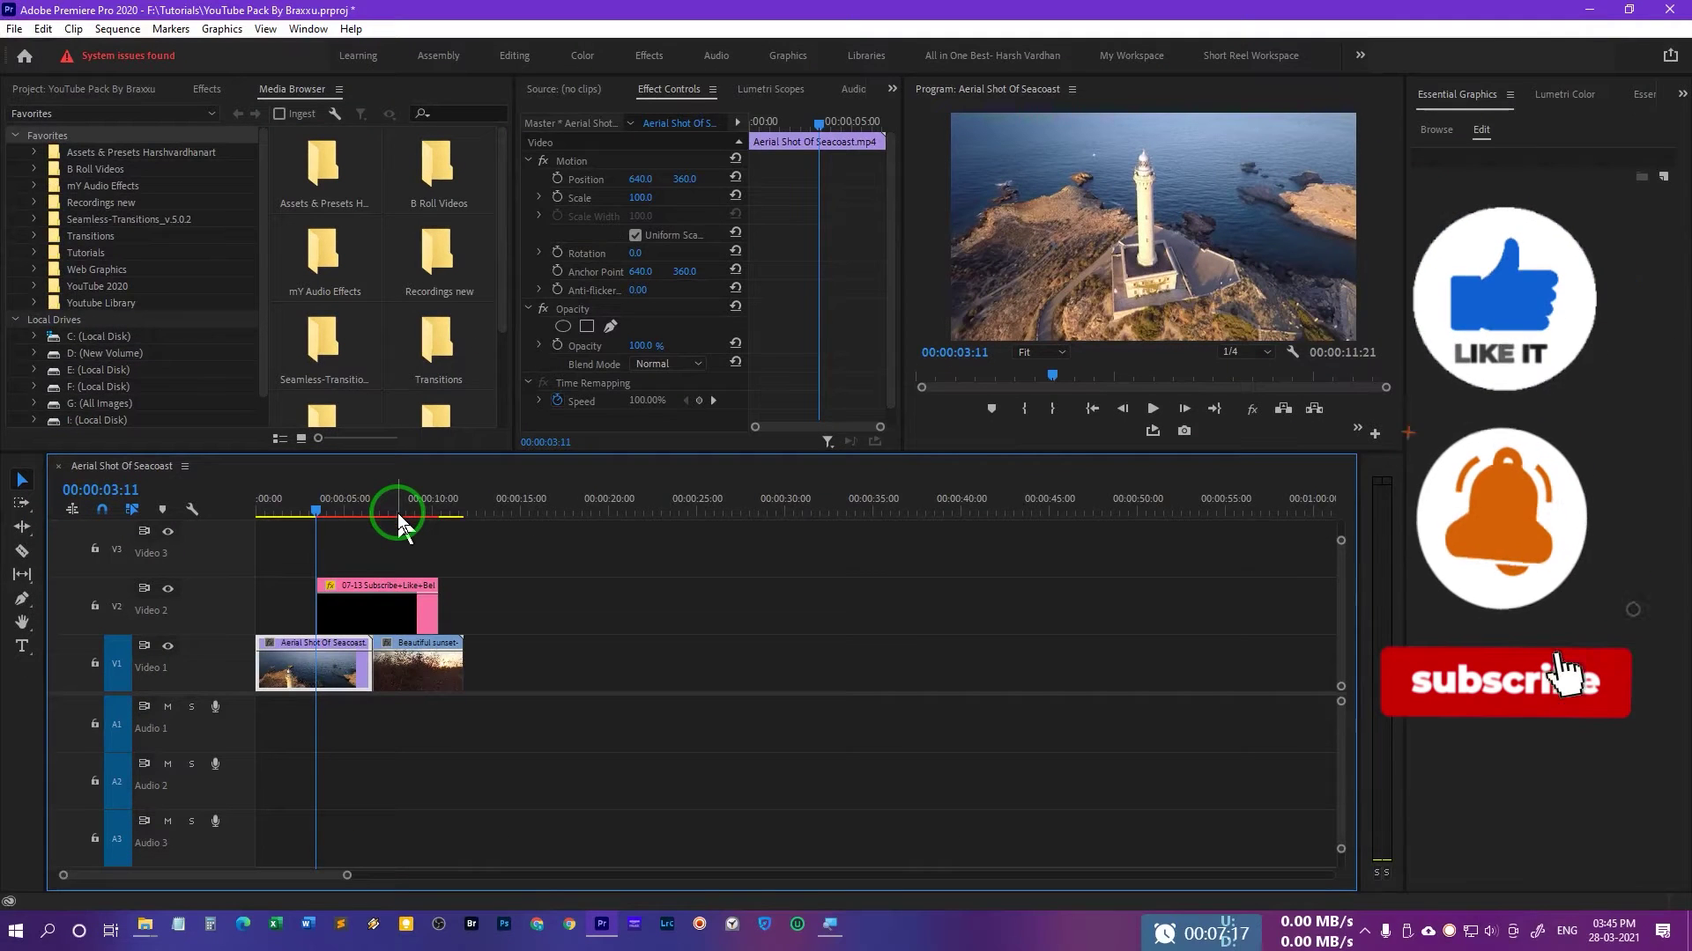
key("ctrl+s")
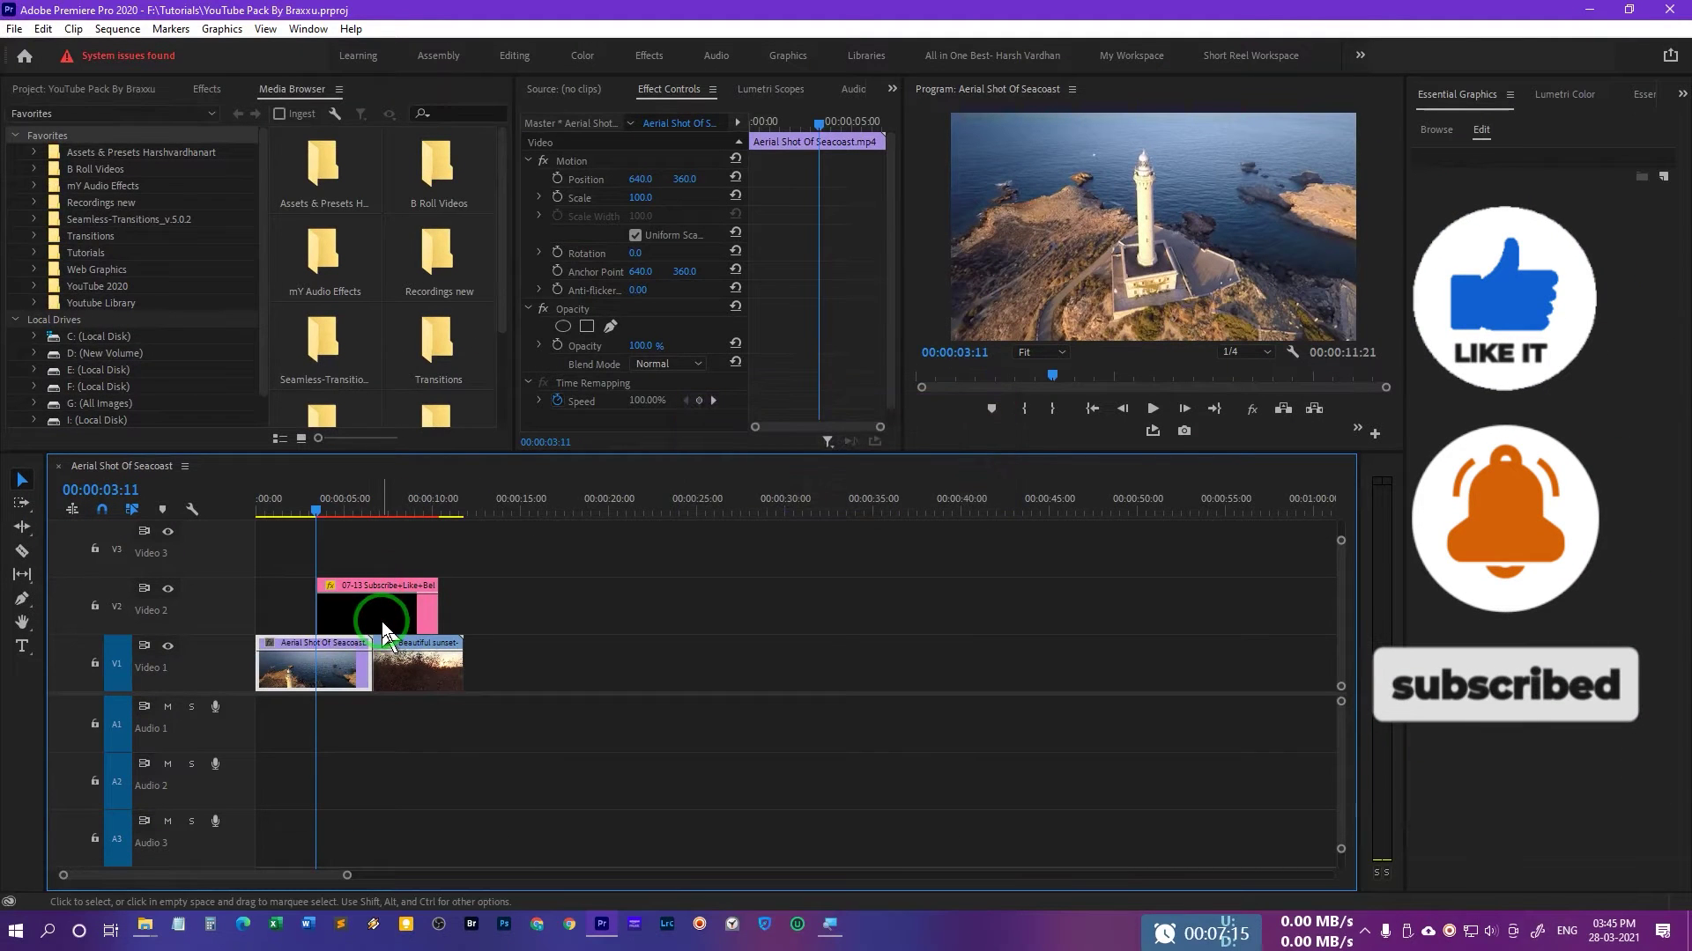
Widen the Program monitor by narrowing the Effect Controls area beside it.
left_click(382, 620)
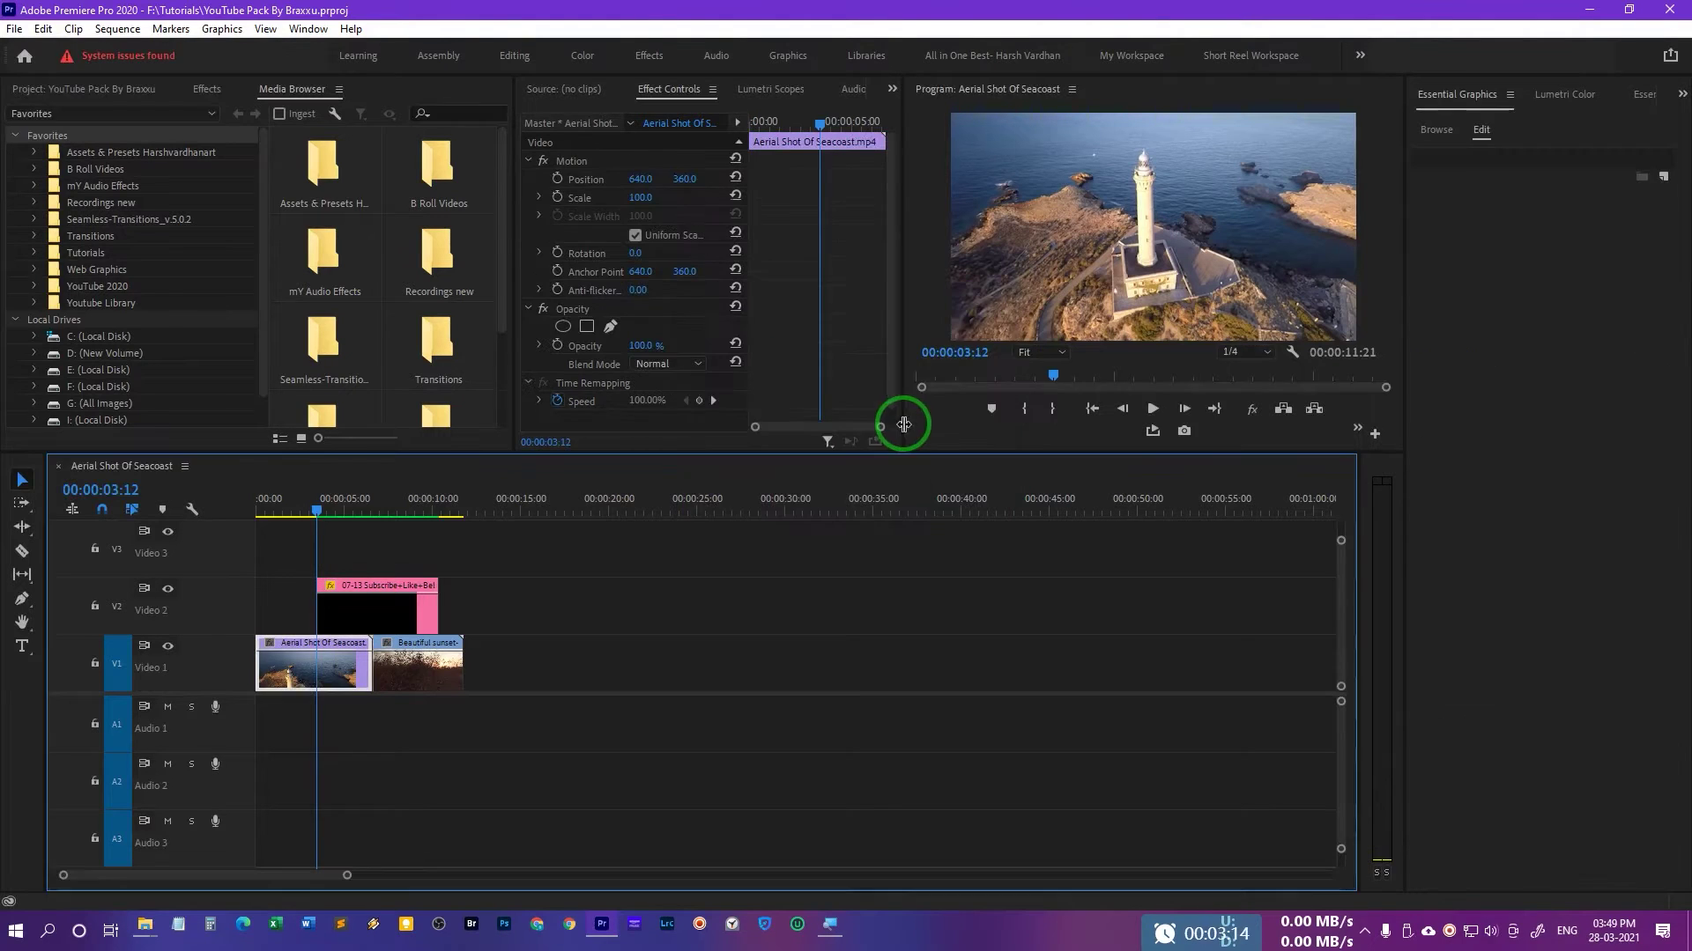
left_click_drag(903, 425, 775, 423)
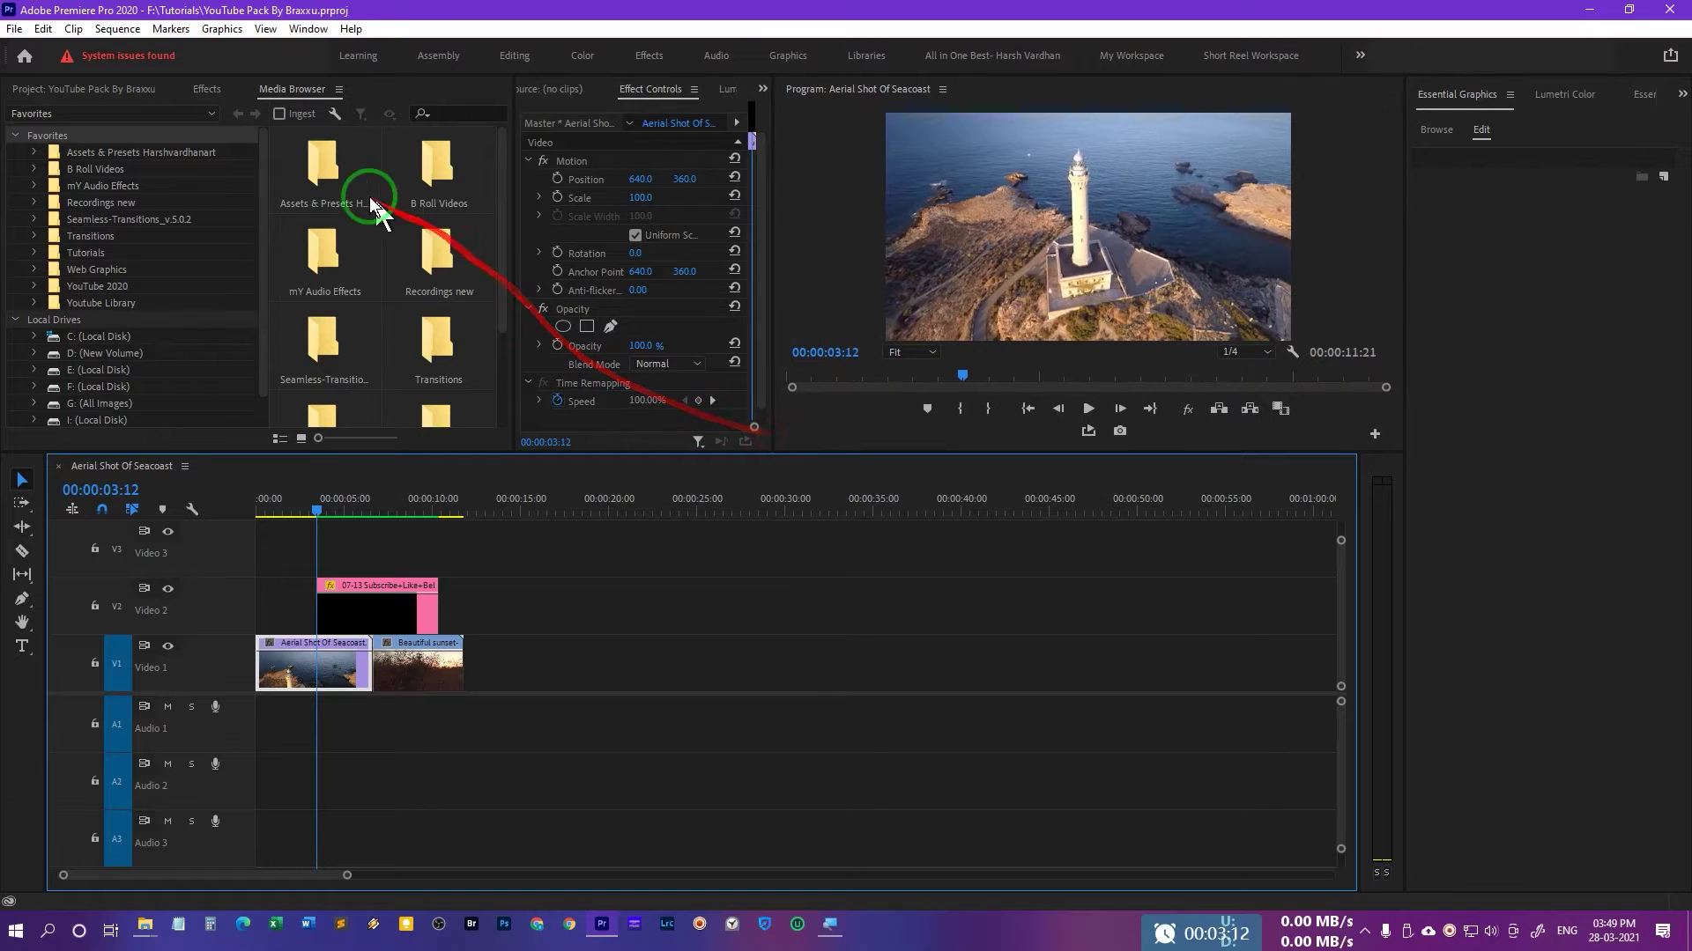
Show the project's media and resize the surrounding panels to give the Program monitor more width and height.
left_click(127, 92)
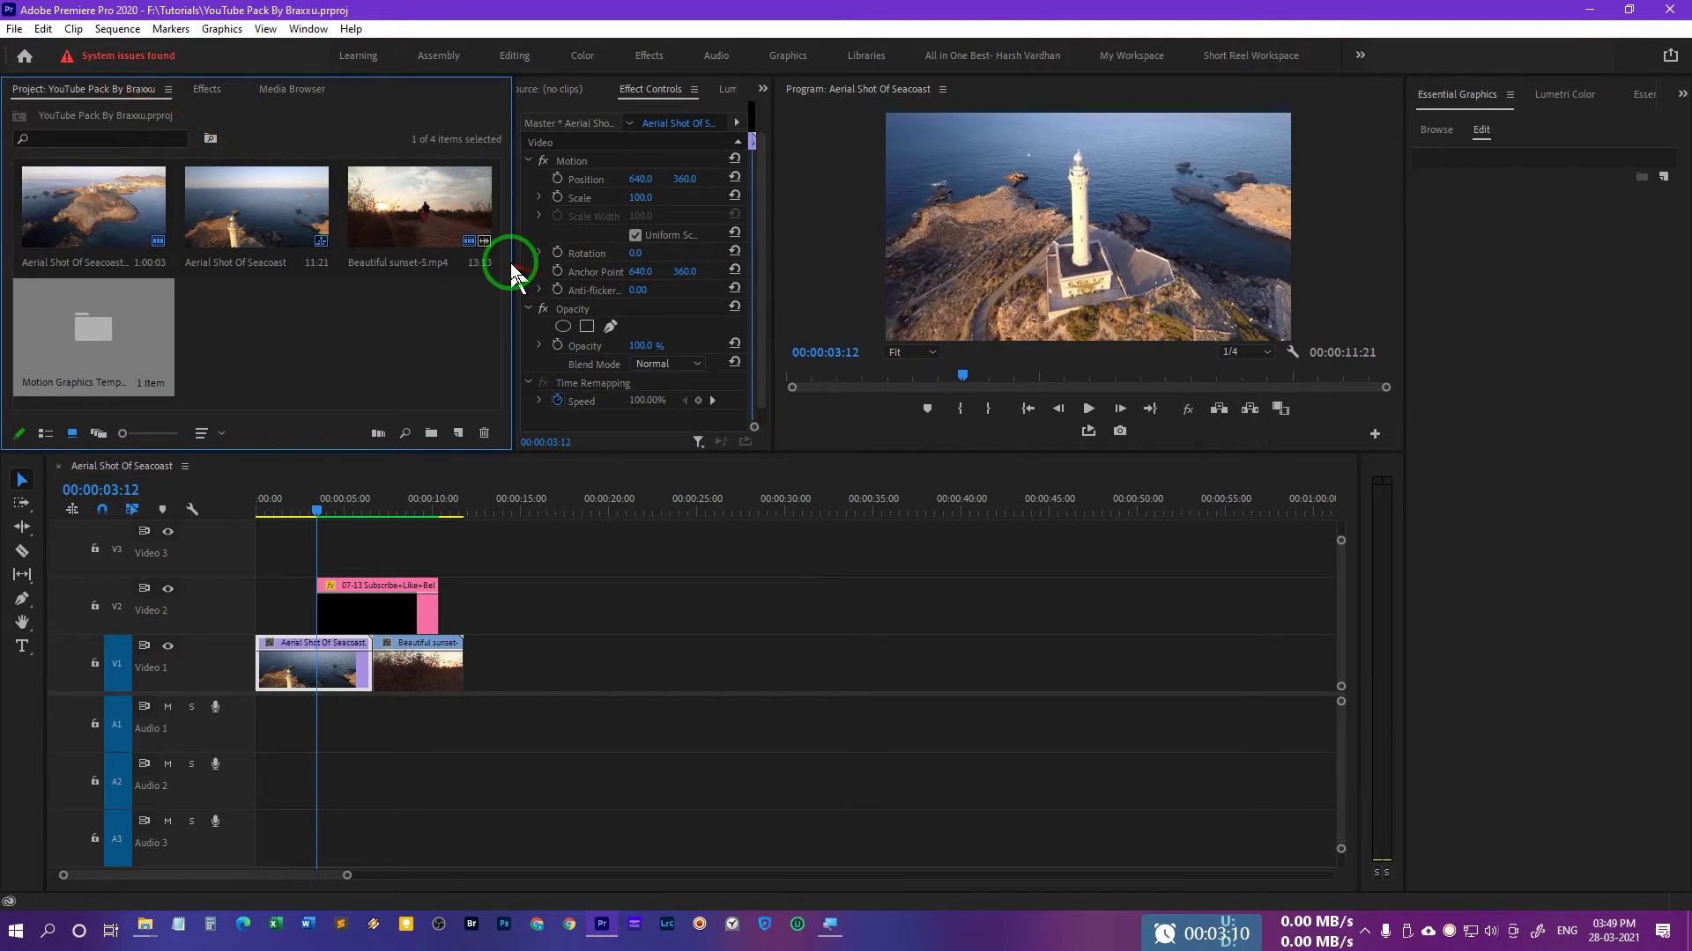
left_click_drag(516, 256, 357, 273)
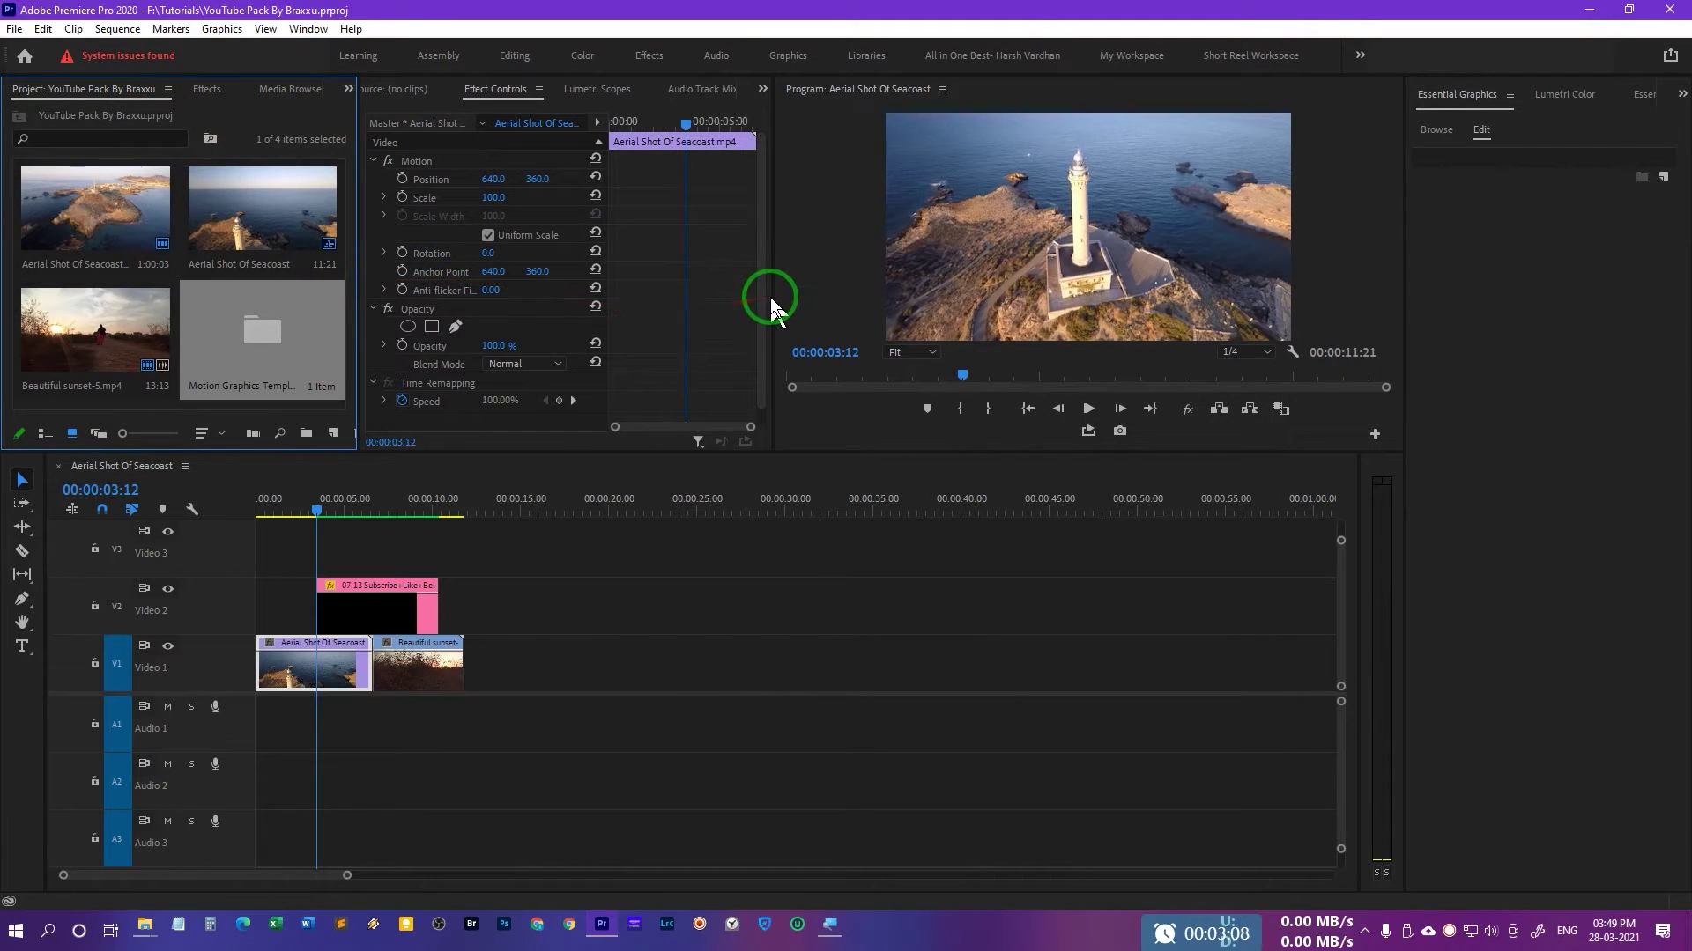
left_click_drag(773, 294, 634, 303)
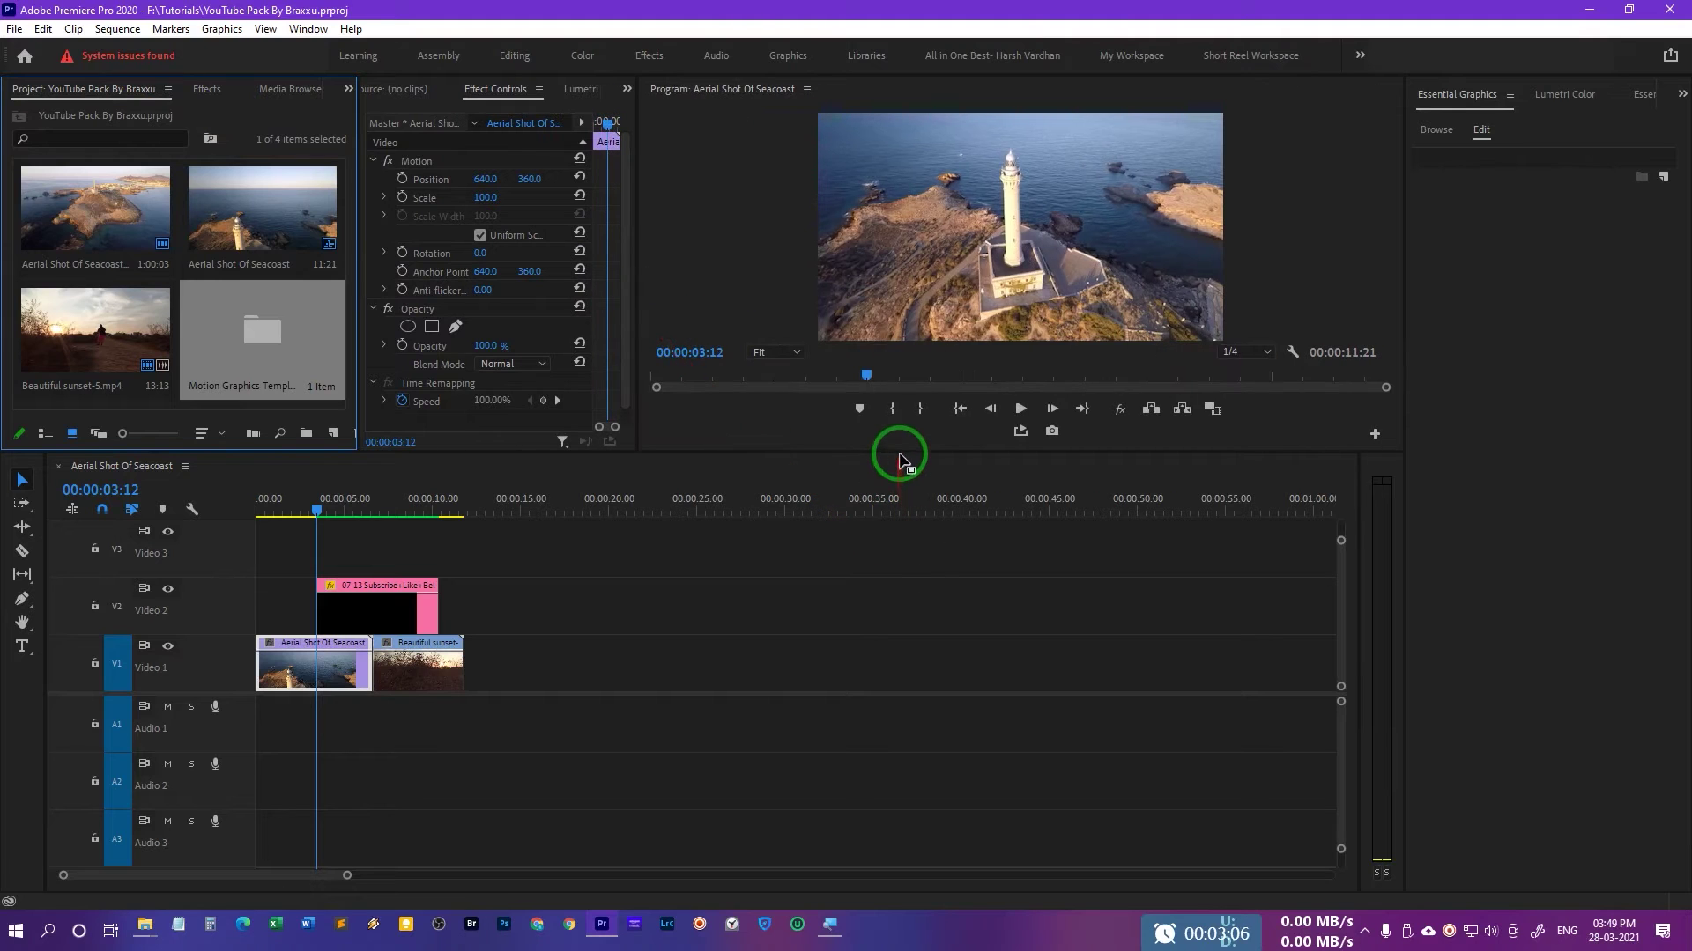
left_click_drag(900, 480, 881, 608)
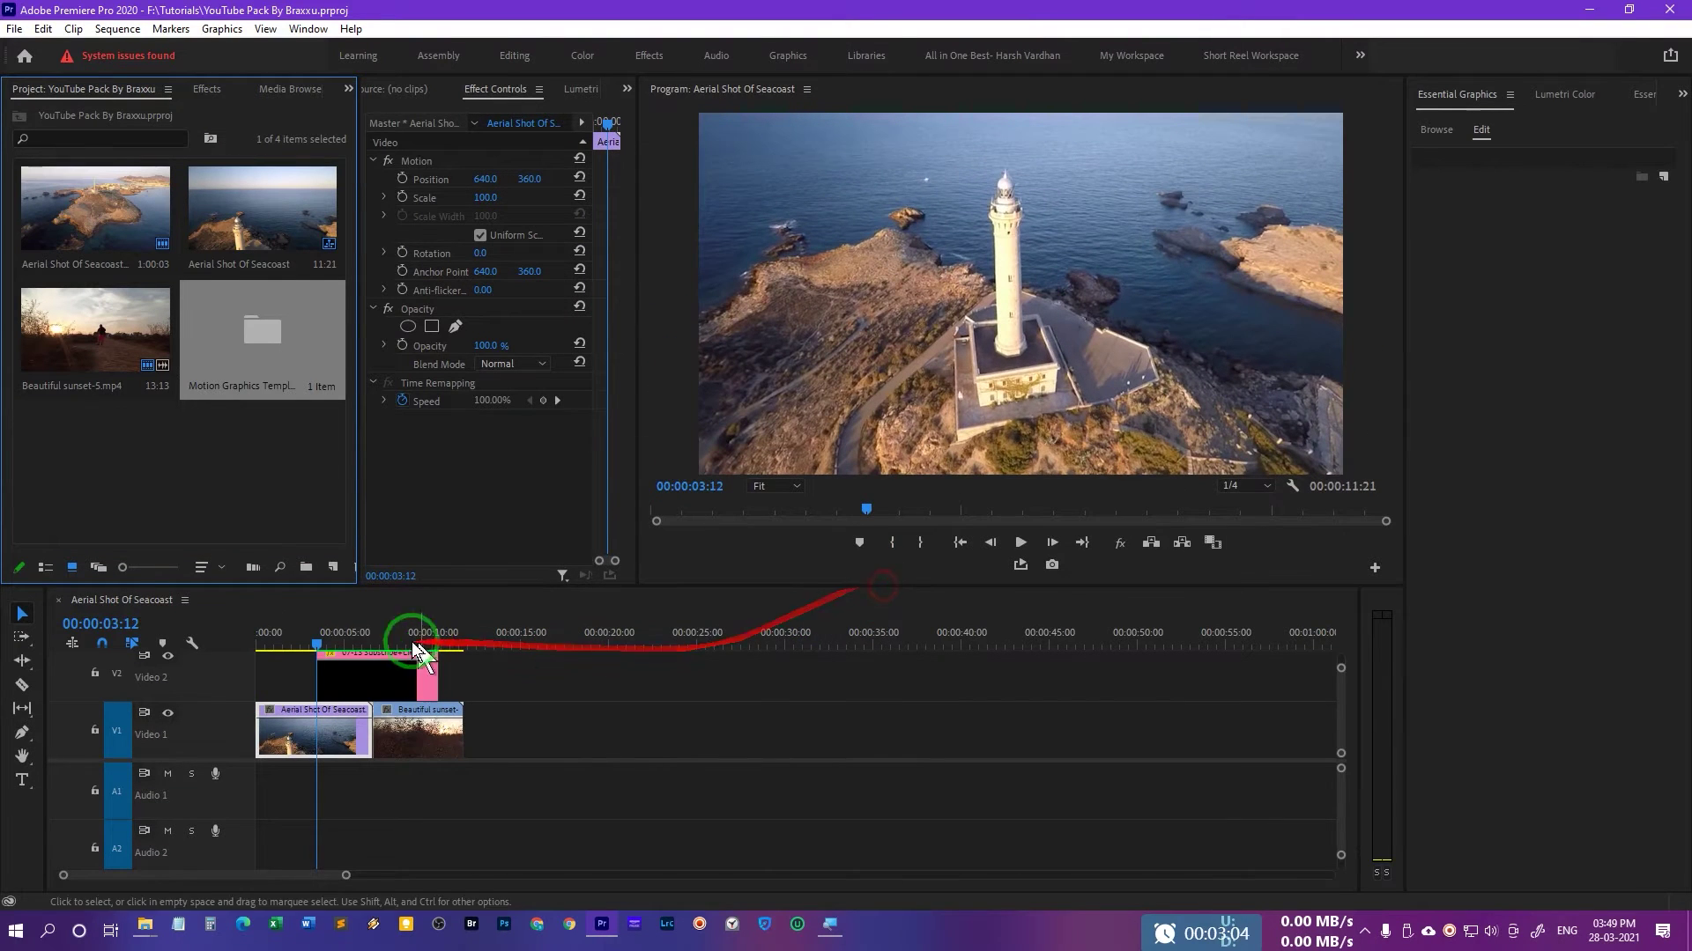
Play the sequence from just before the Subscribe+Like+Bell clip to preview its animation in the enlarged monitor.
left_click(310, 648)
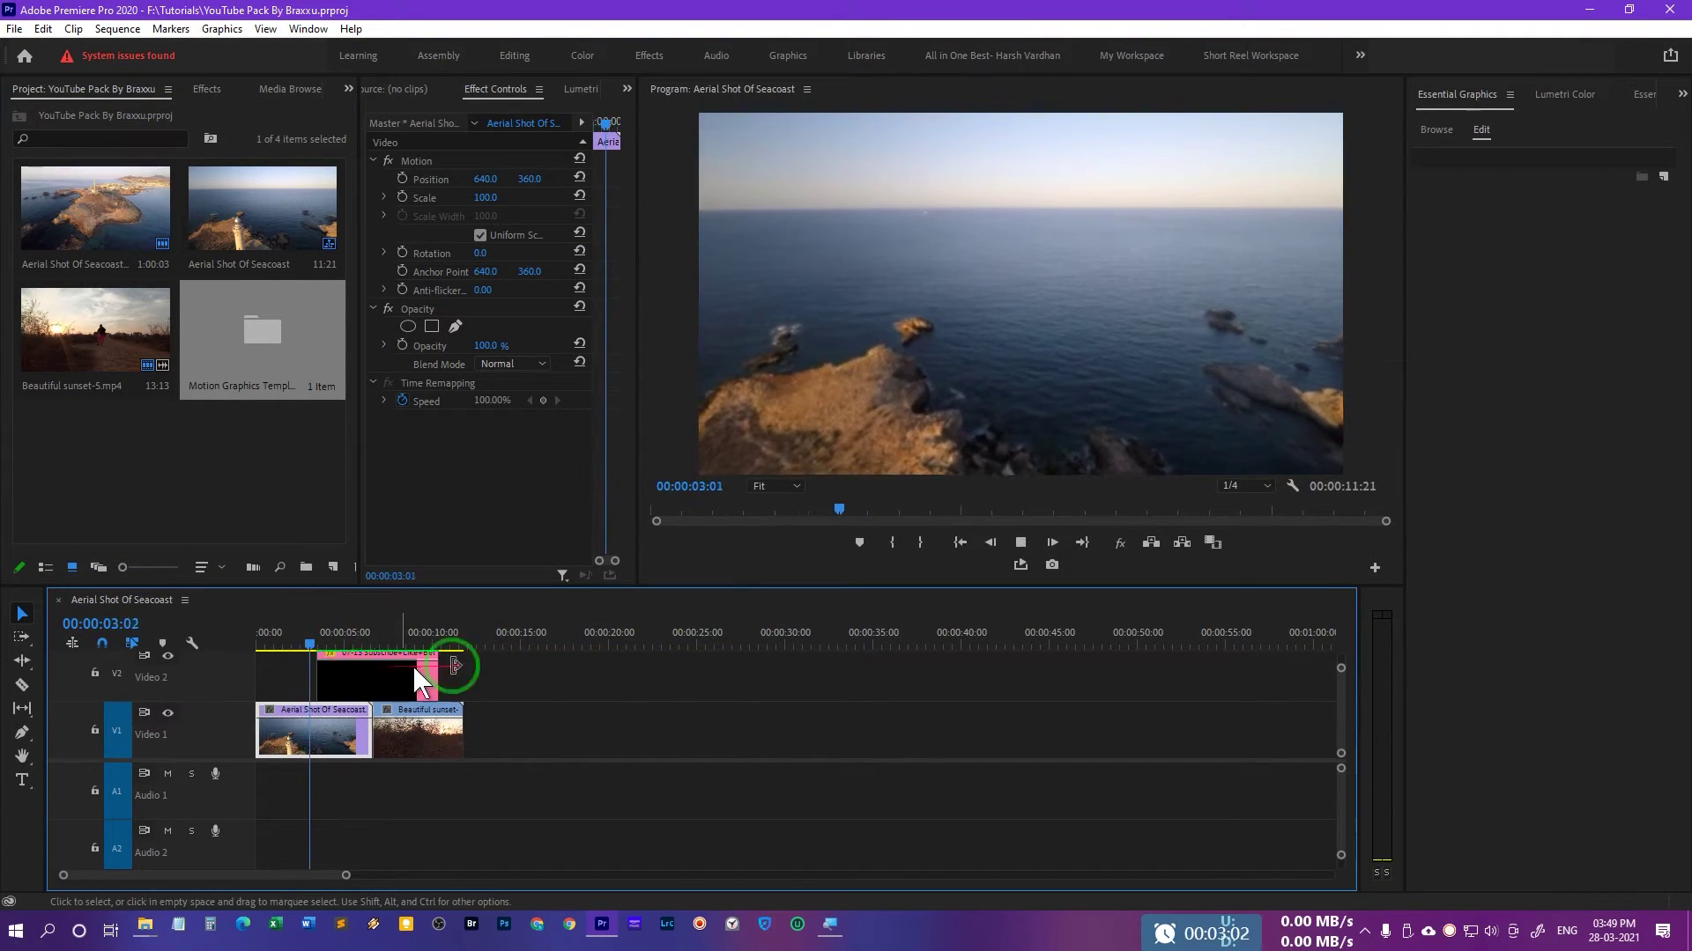
key("space")
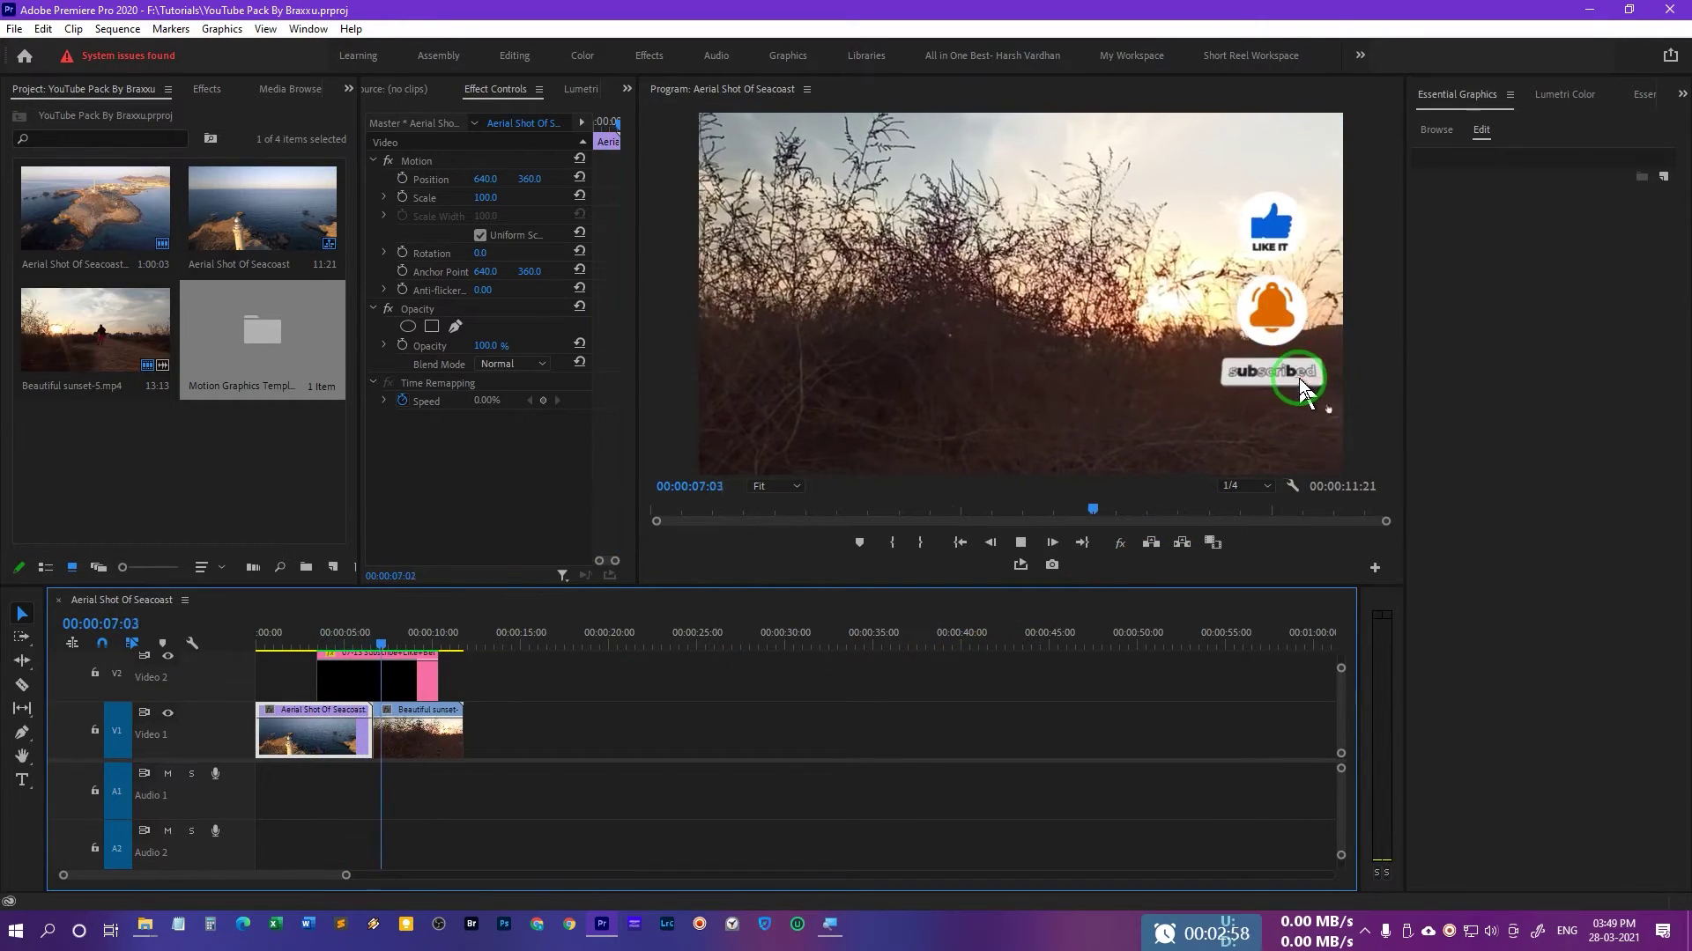
Delete the Subscribe+Like+Bell clip and place the 07-12 Subscribe template on track V2 starting at 00:00:04:24.
left_click(476, 677)
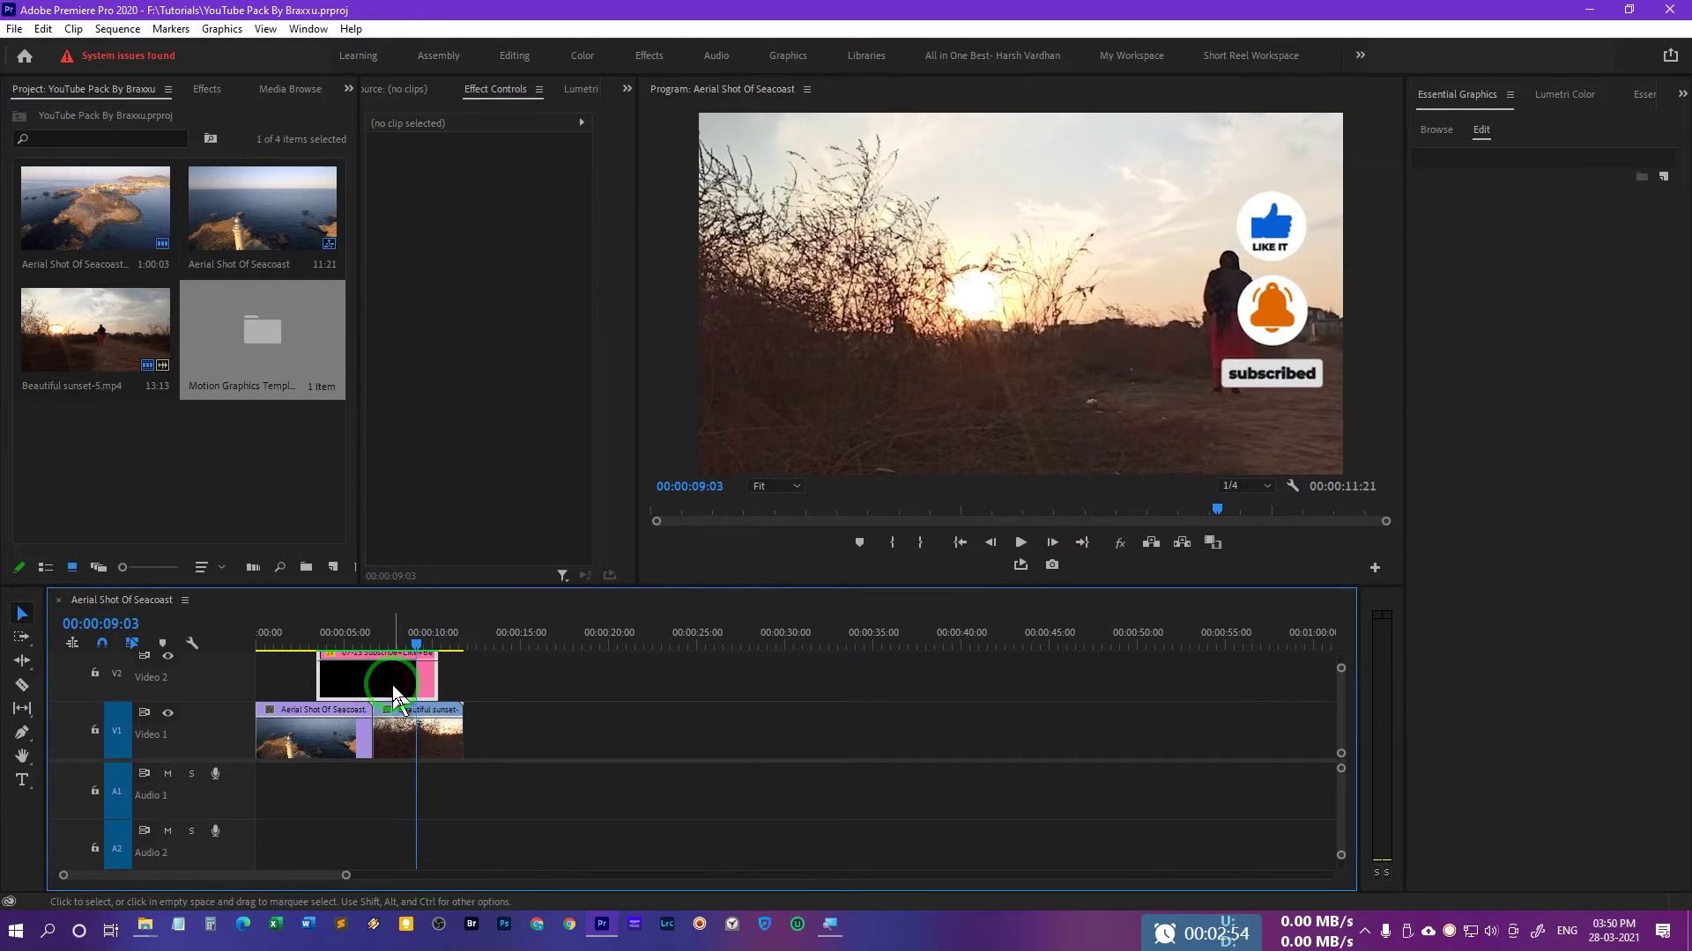
left_click(1434, 131)
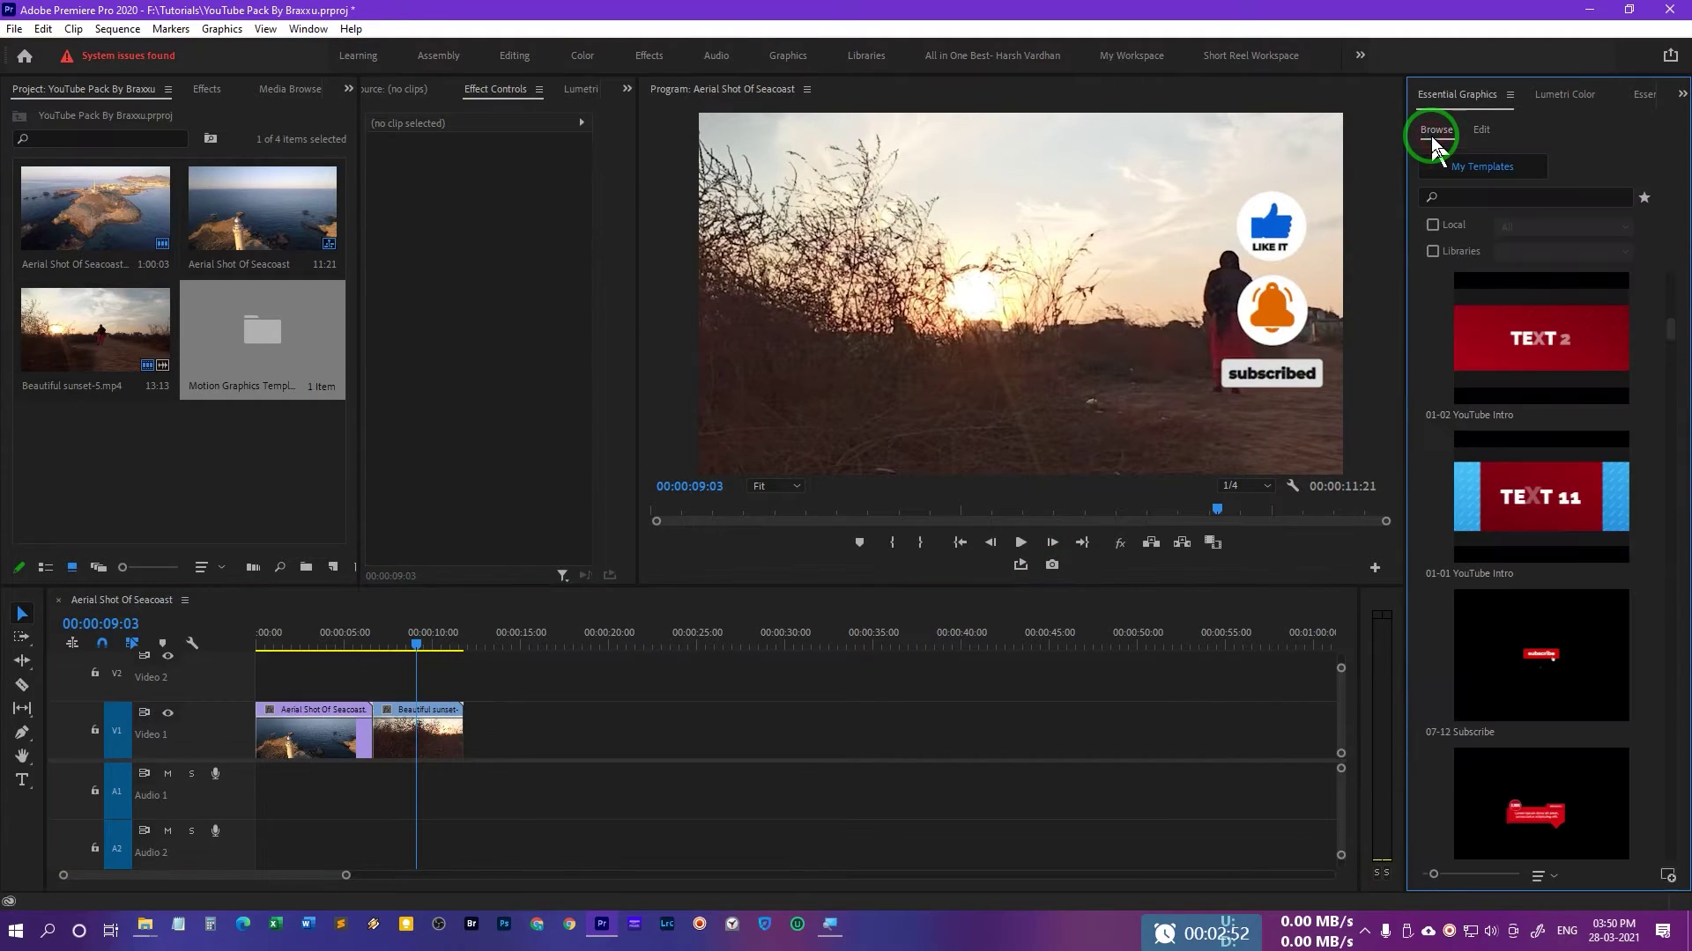
key("Delete")
scroll(1538, 608, "down", 5)
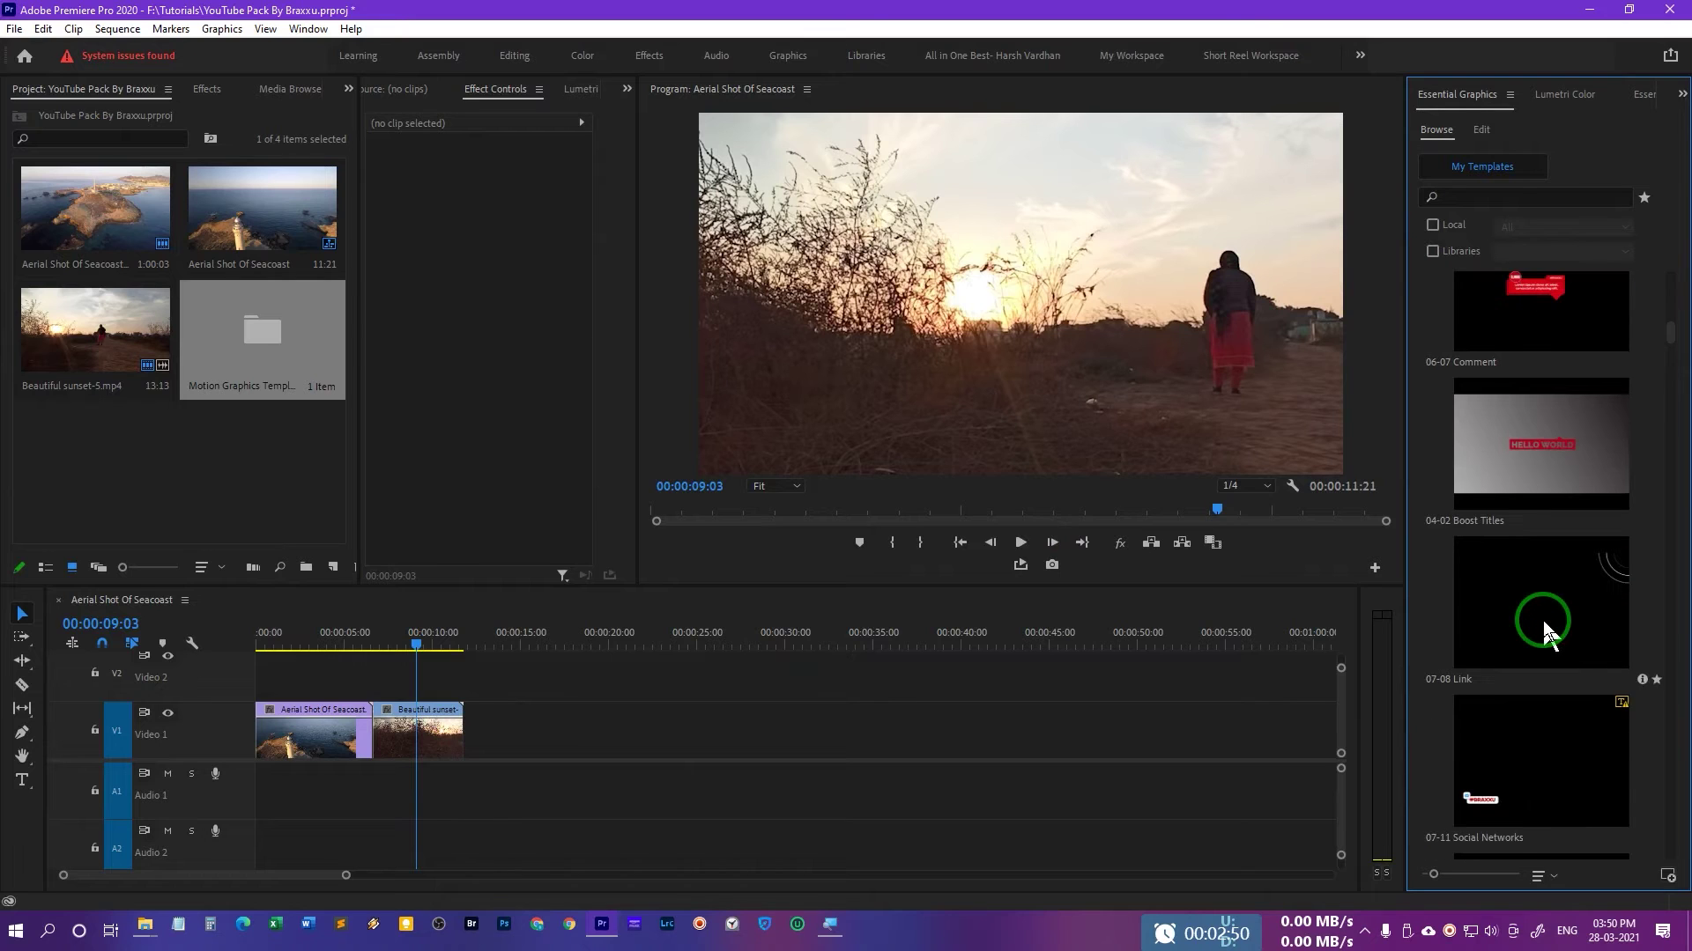
scroll(1548, 630, "up", 2)
left_click_drag(1564, 321, 342, 691)
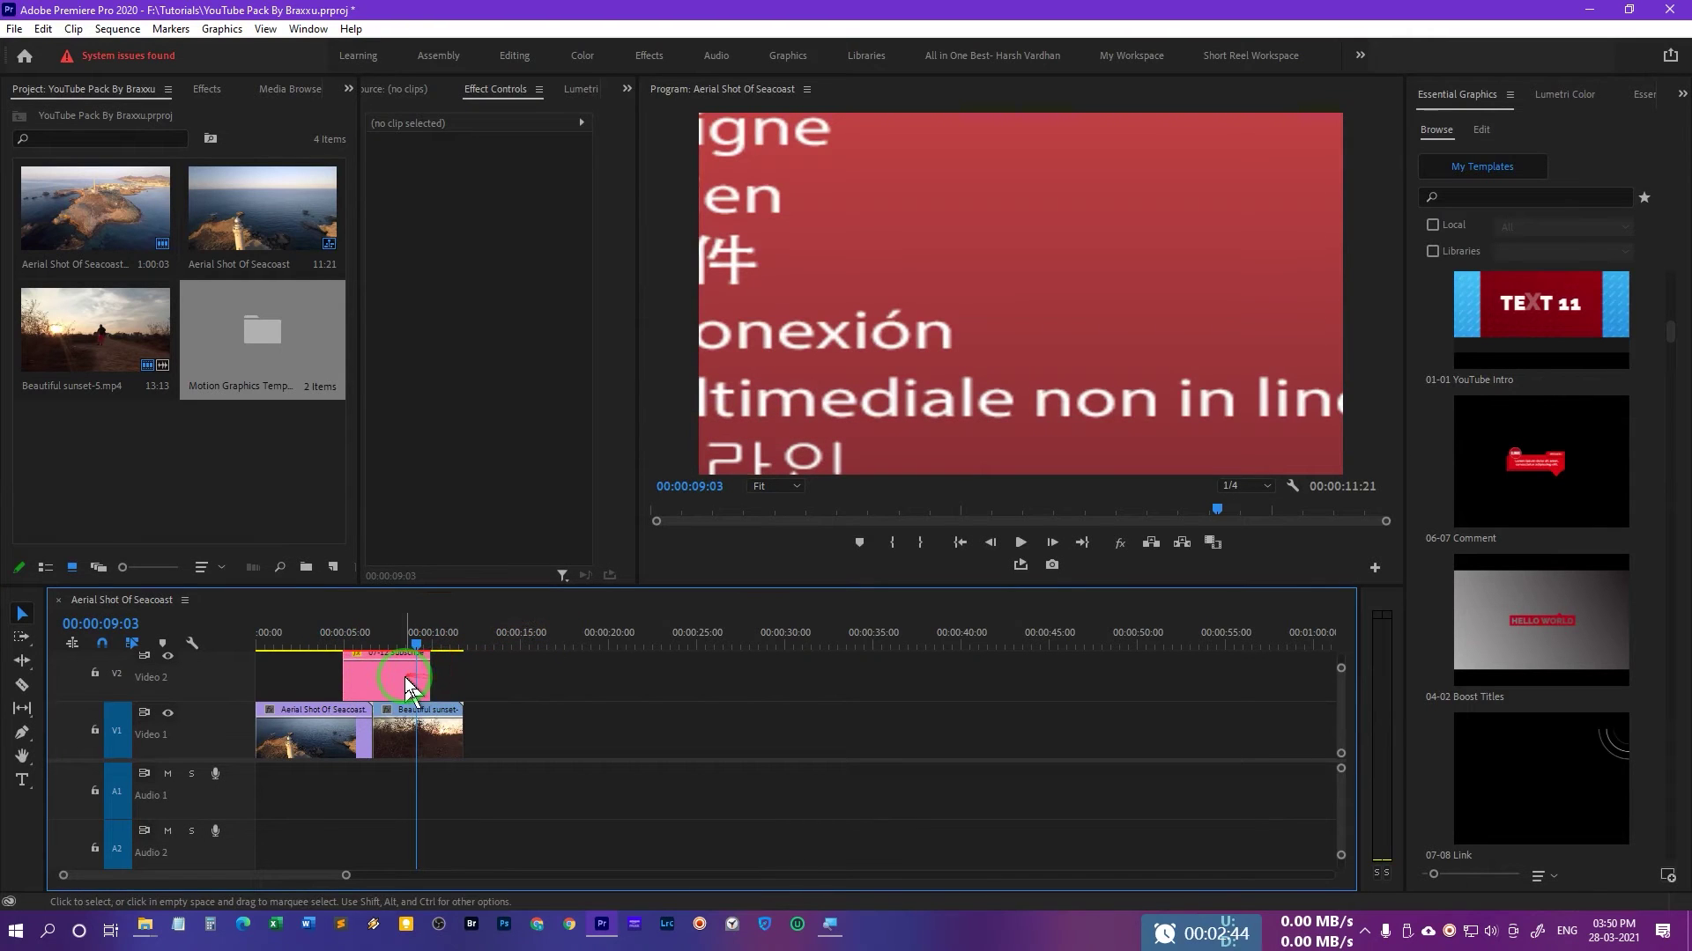
Scale the 07-12 Subscribe clip on V2 to the frame size.
left_click(407, 687)
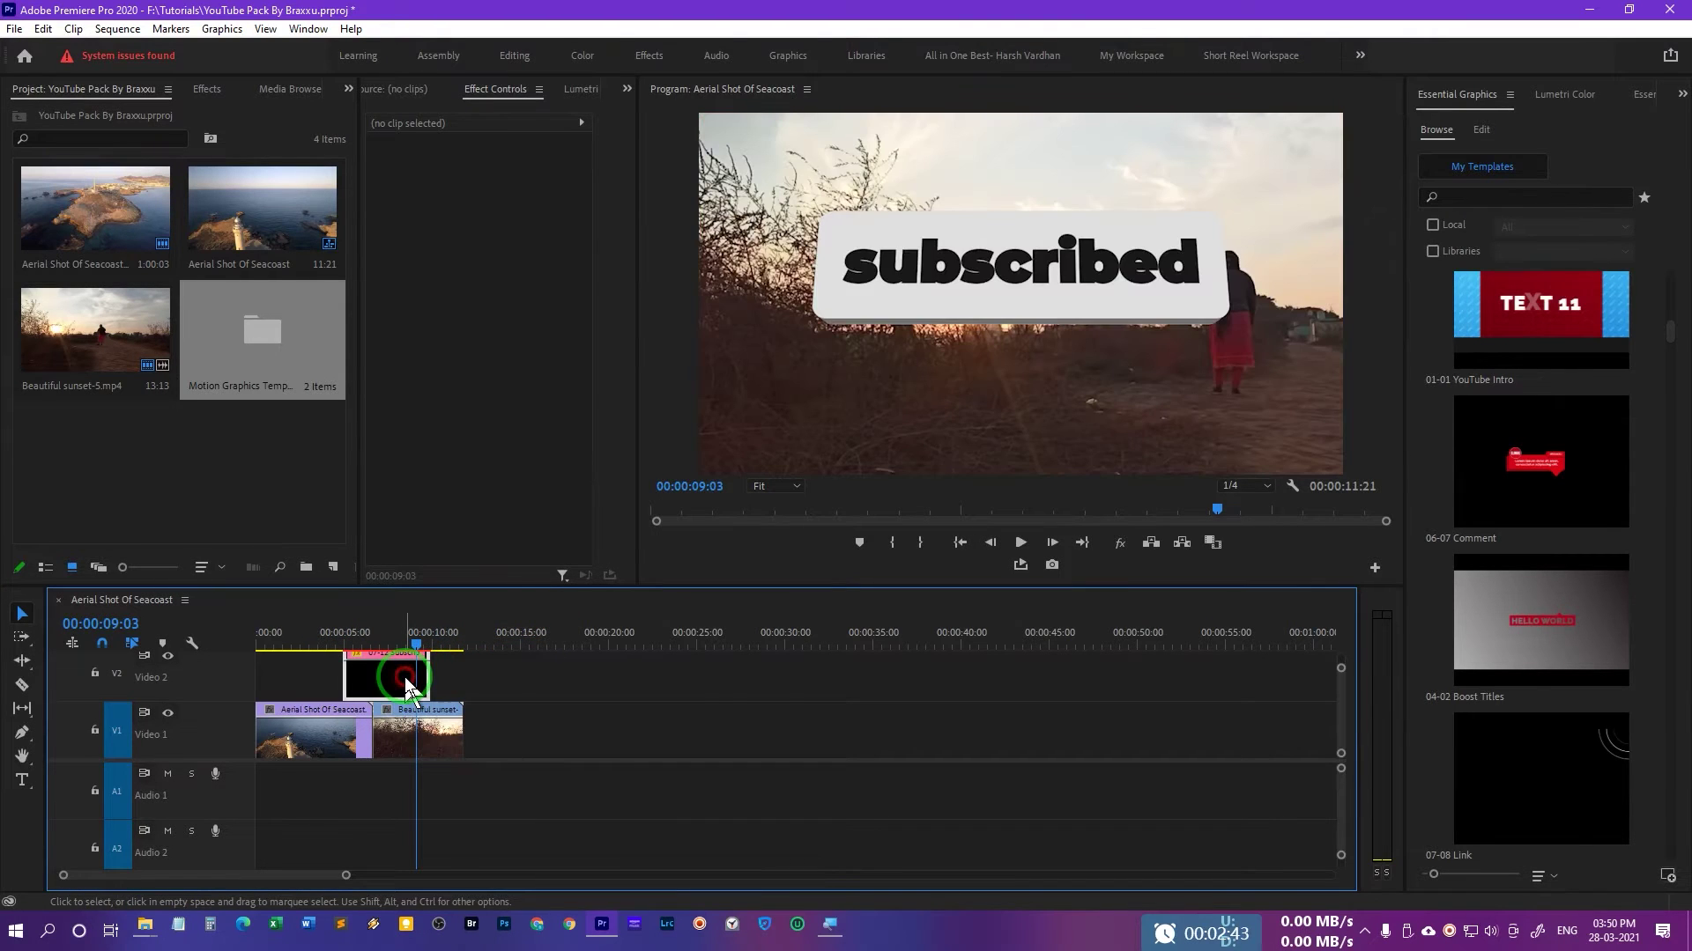
right_click(407, 686)
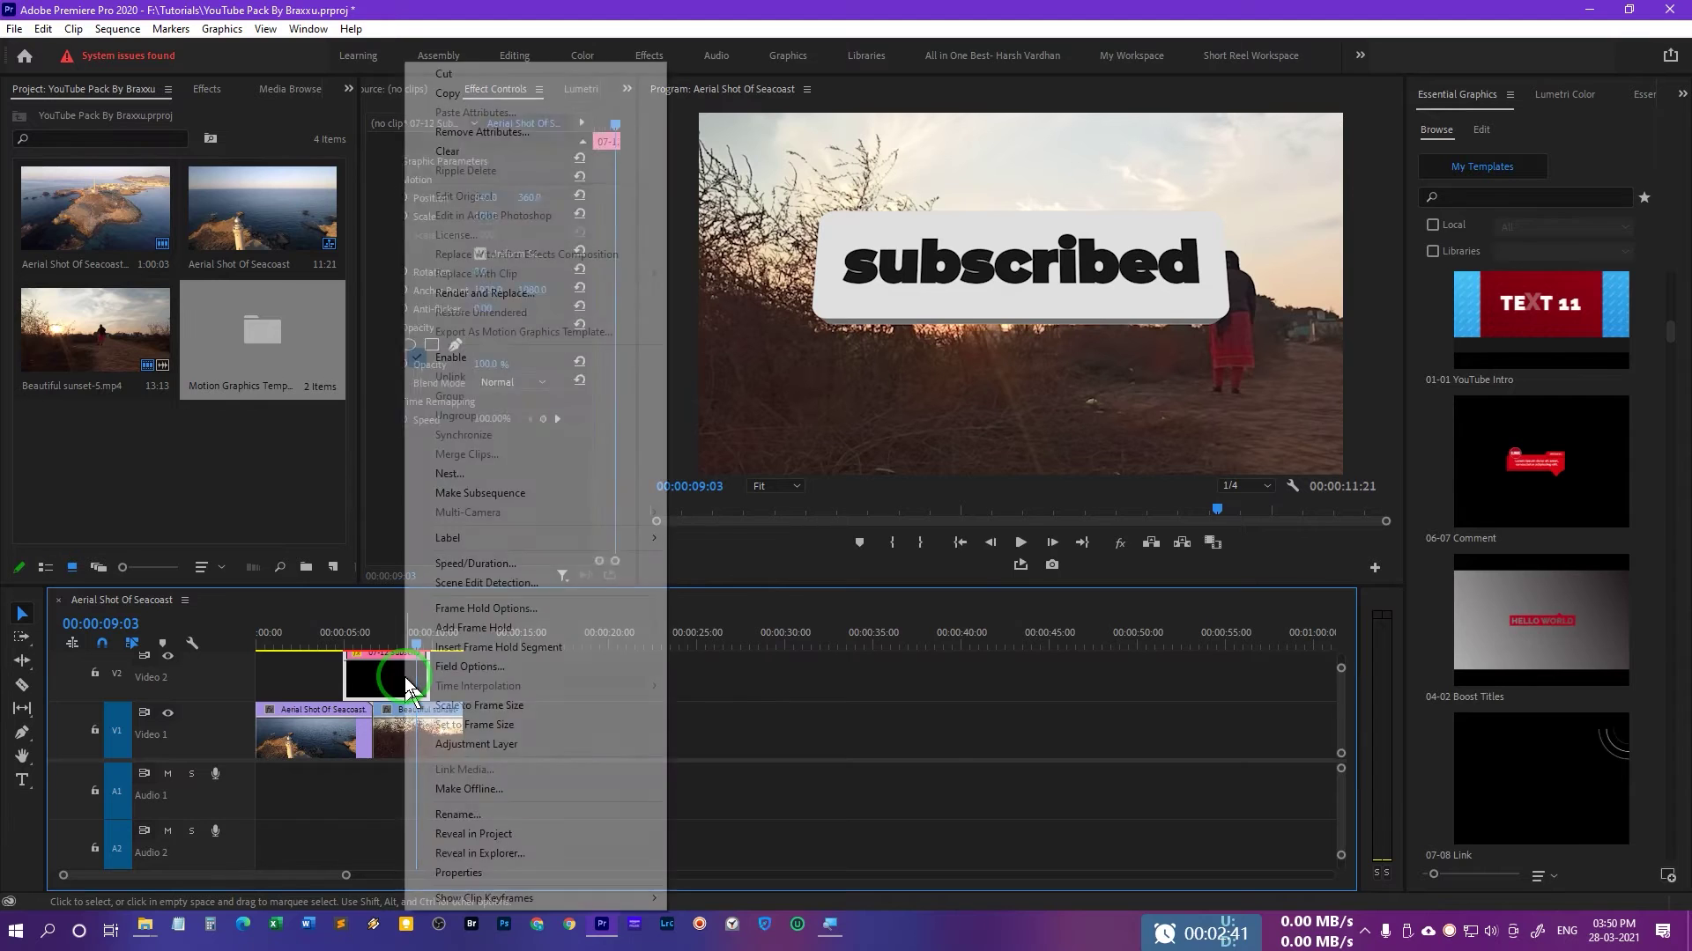
left_click(474, 708)
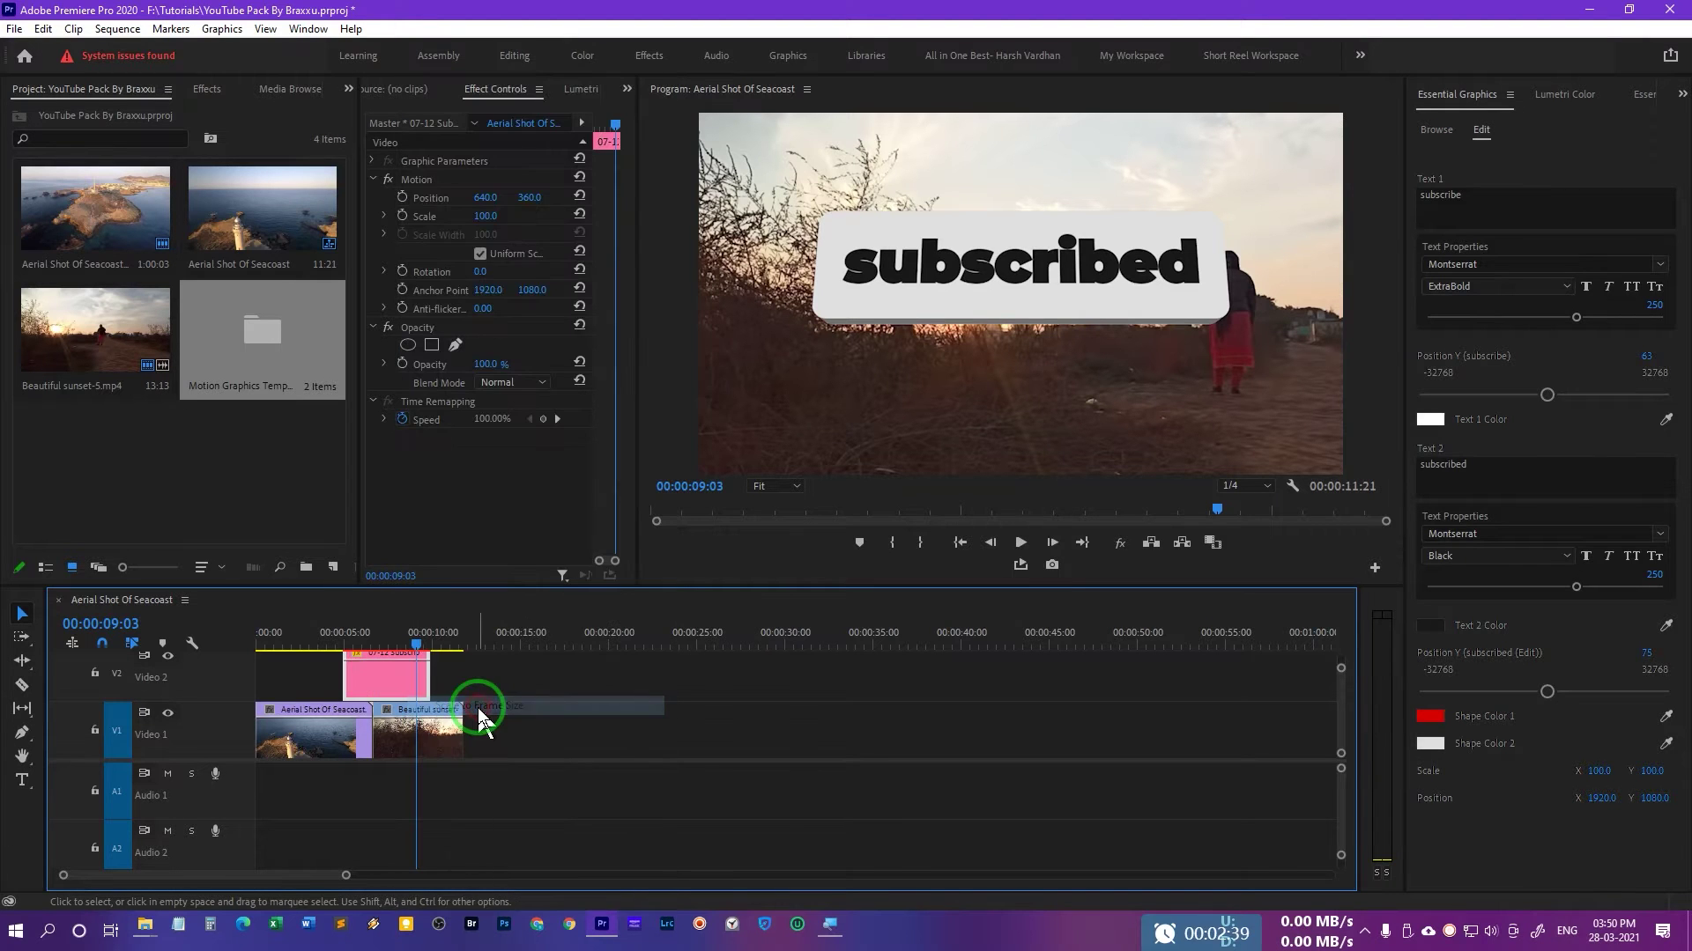
Preview the start of the Subscribe animation and set the playback resolution to Full.
left_click(332, 635)
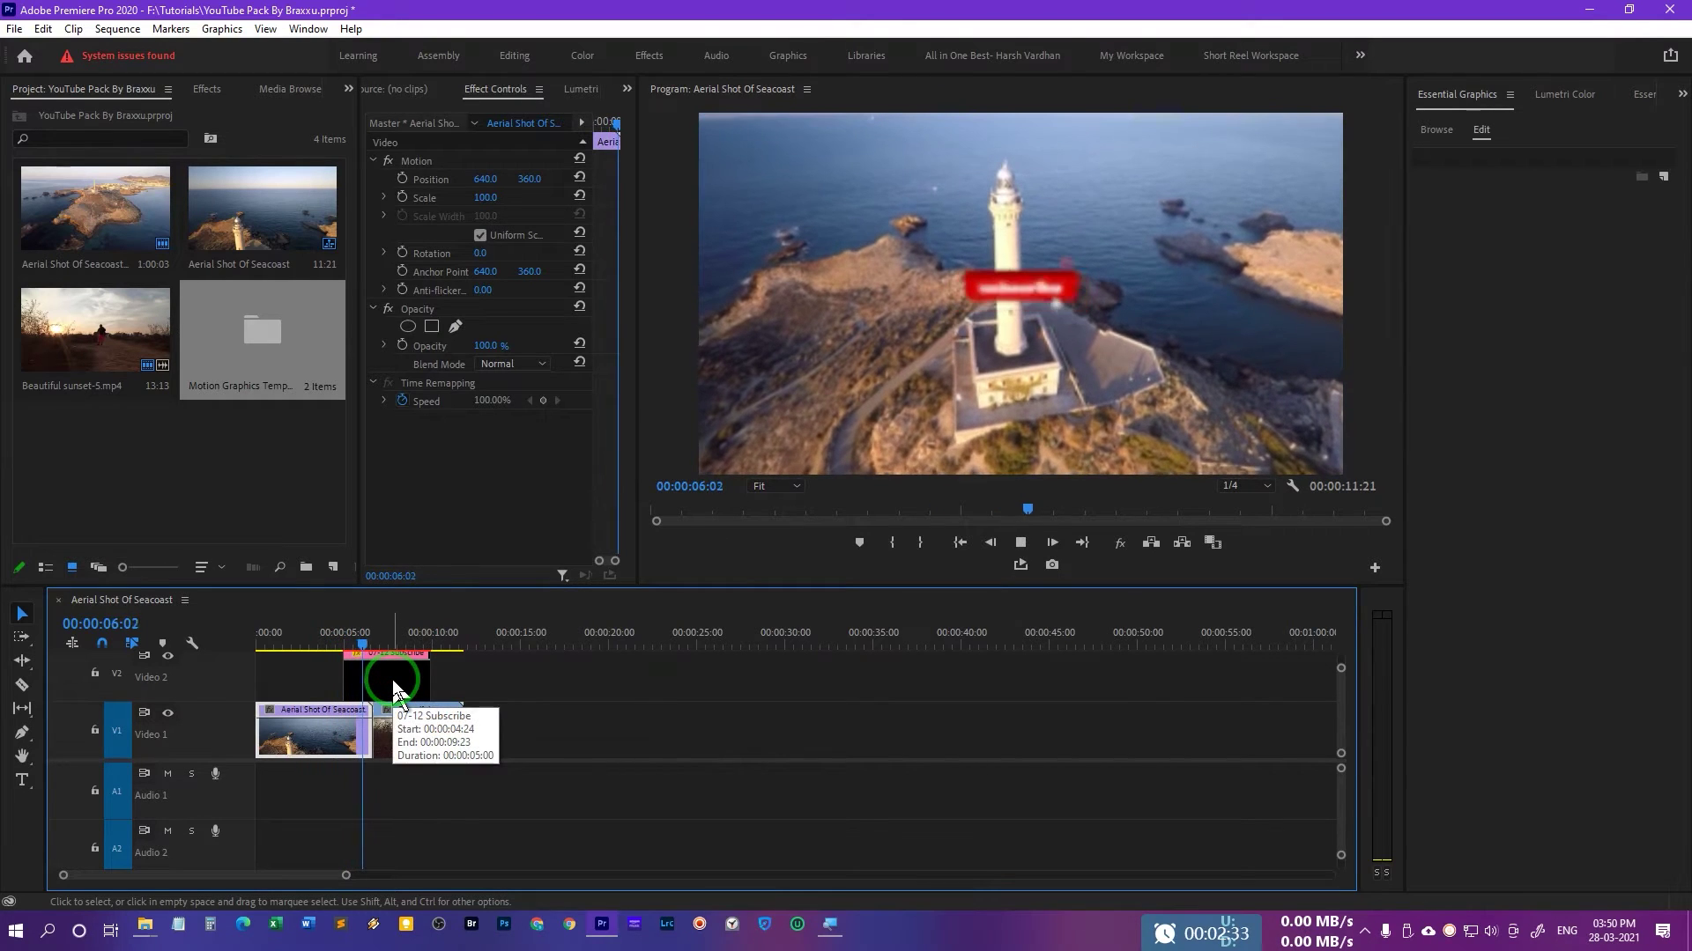
key("space")
left_click(1245, 490)
left_click(1242, 509)
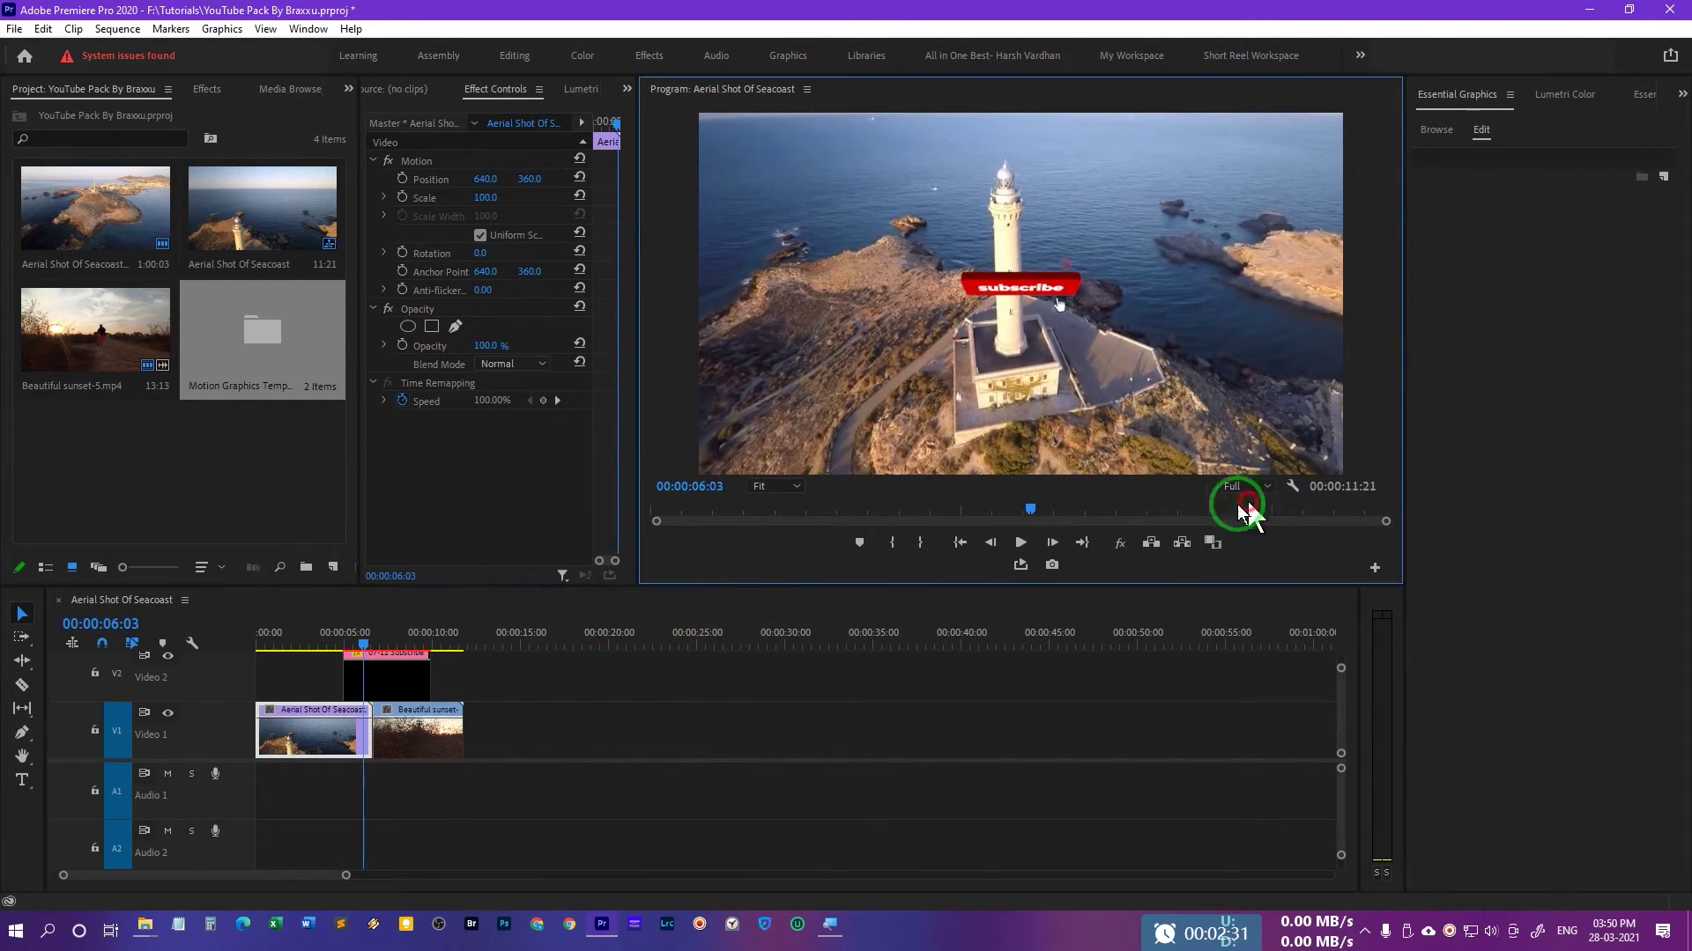
Replay the sequence from around the start of the 07-12 Subscribe clip to check its animation at full resolution.
left_click(343, 633)
key("space")
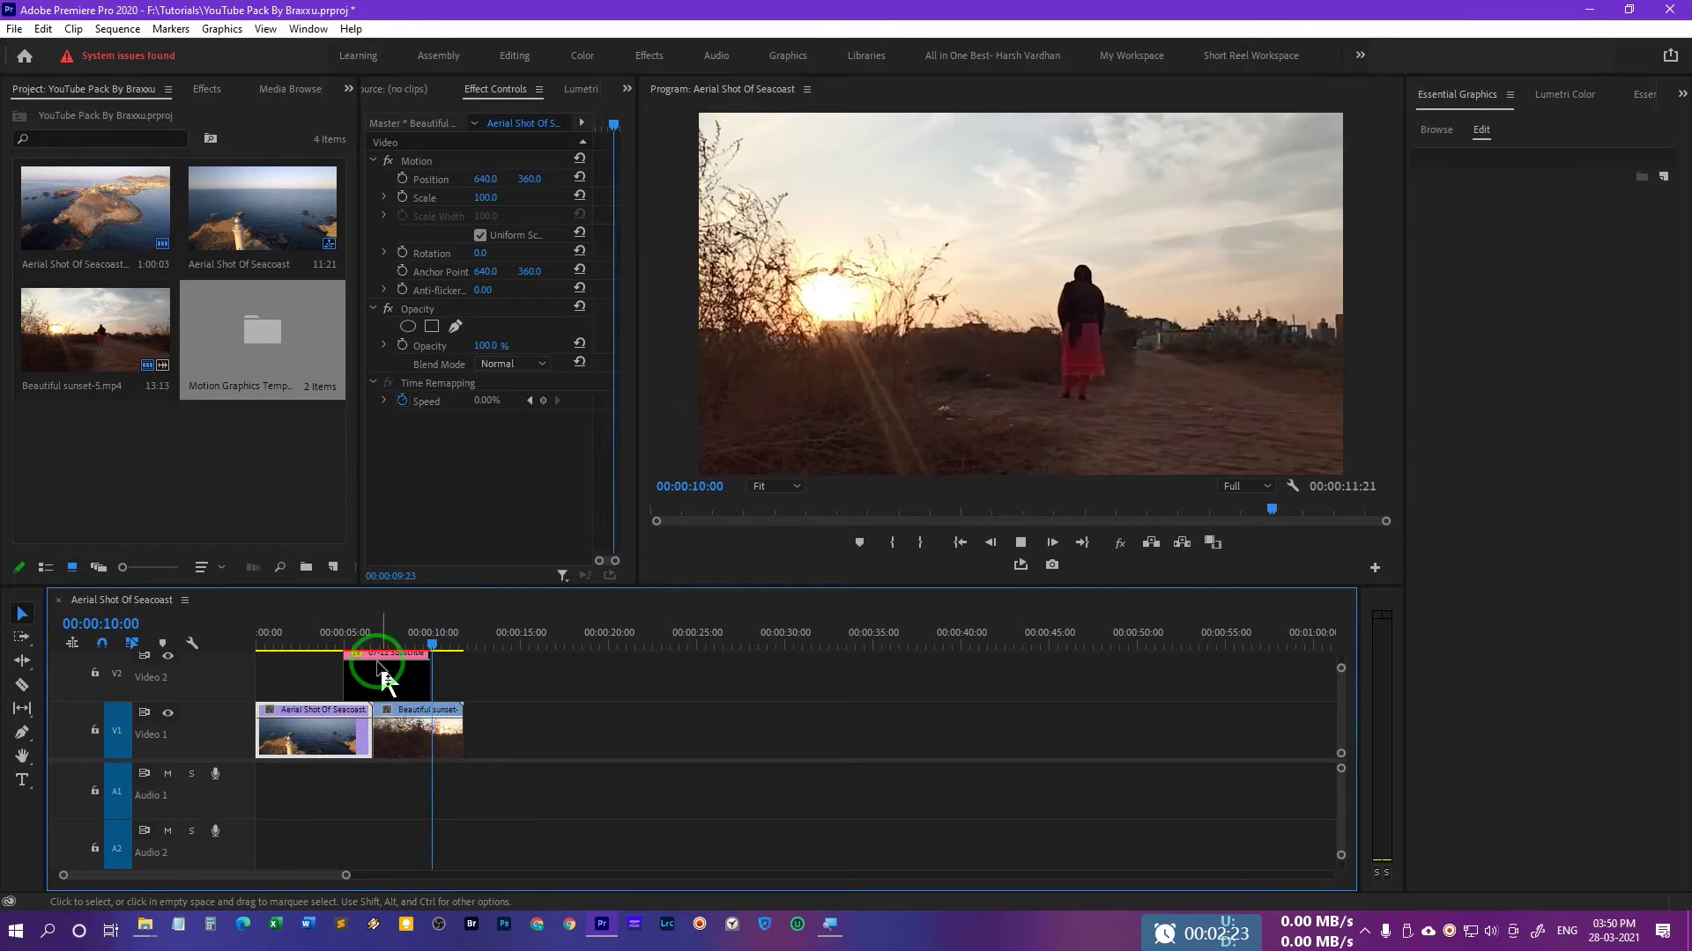
left_click(350, 634)
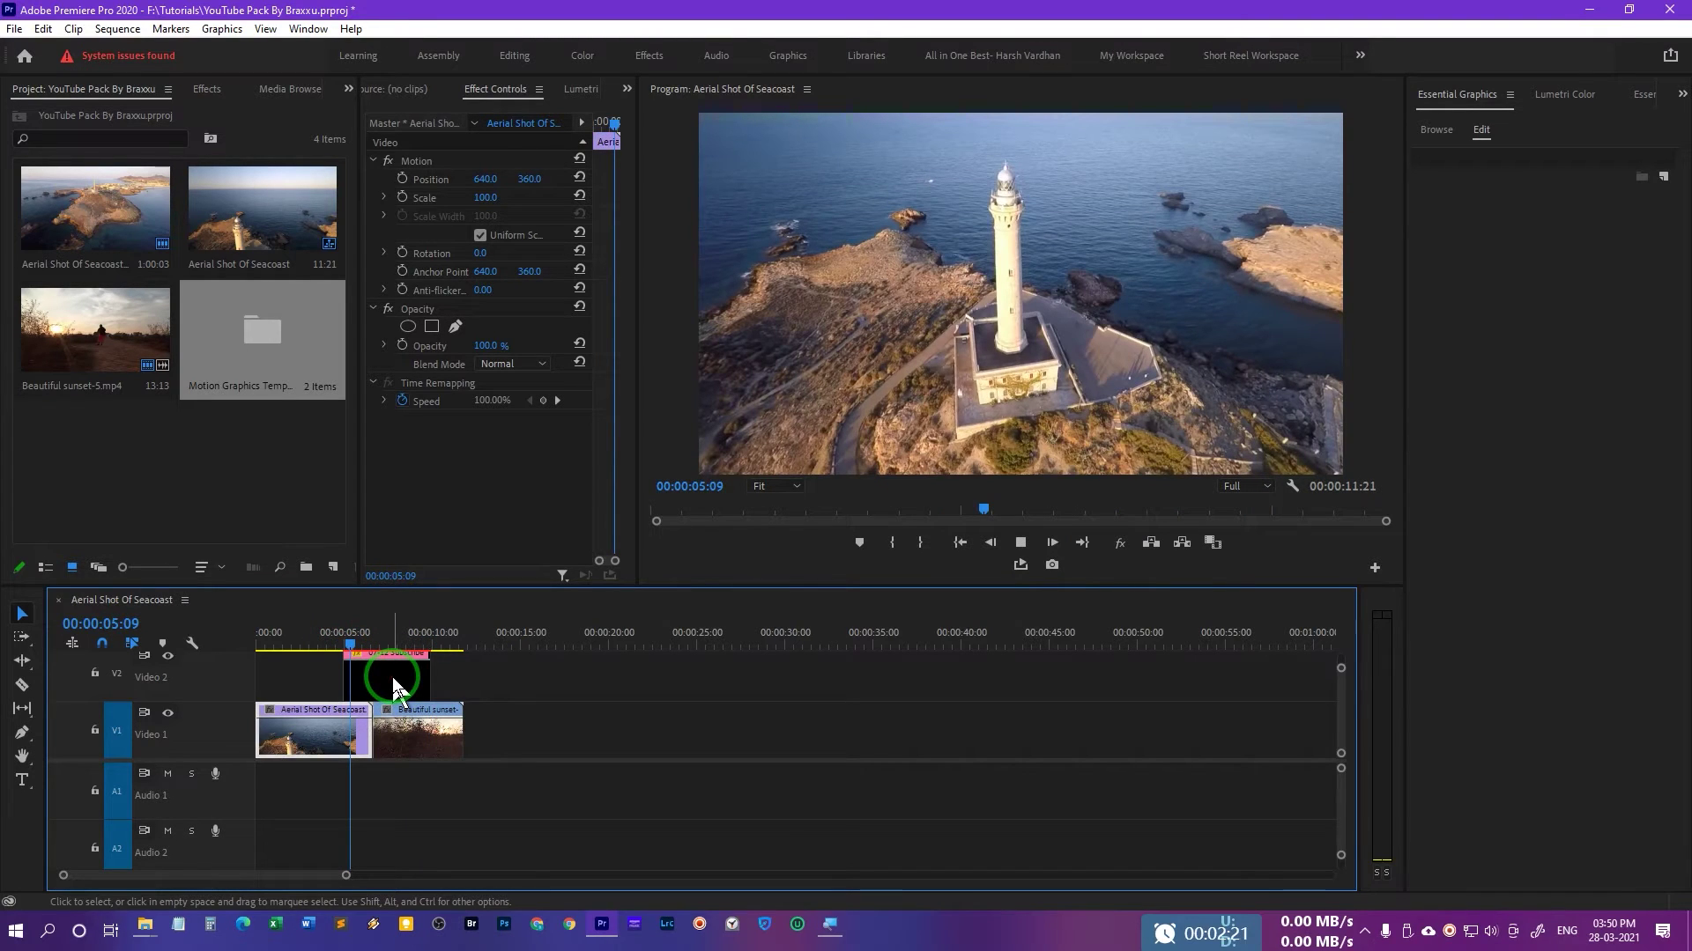
Select the 07-12 Subscribe clip and change its Text 1 to "comment".
left_click(394, 688)
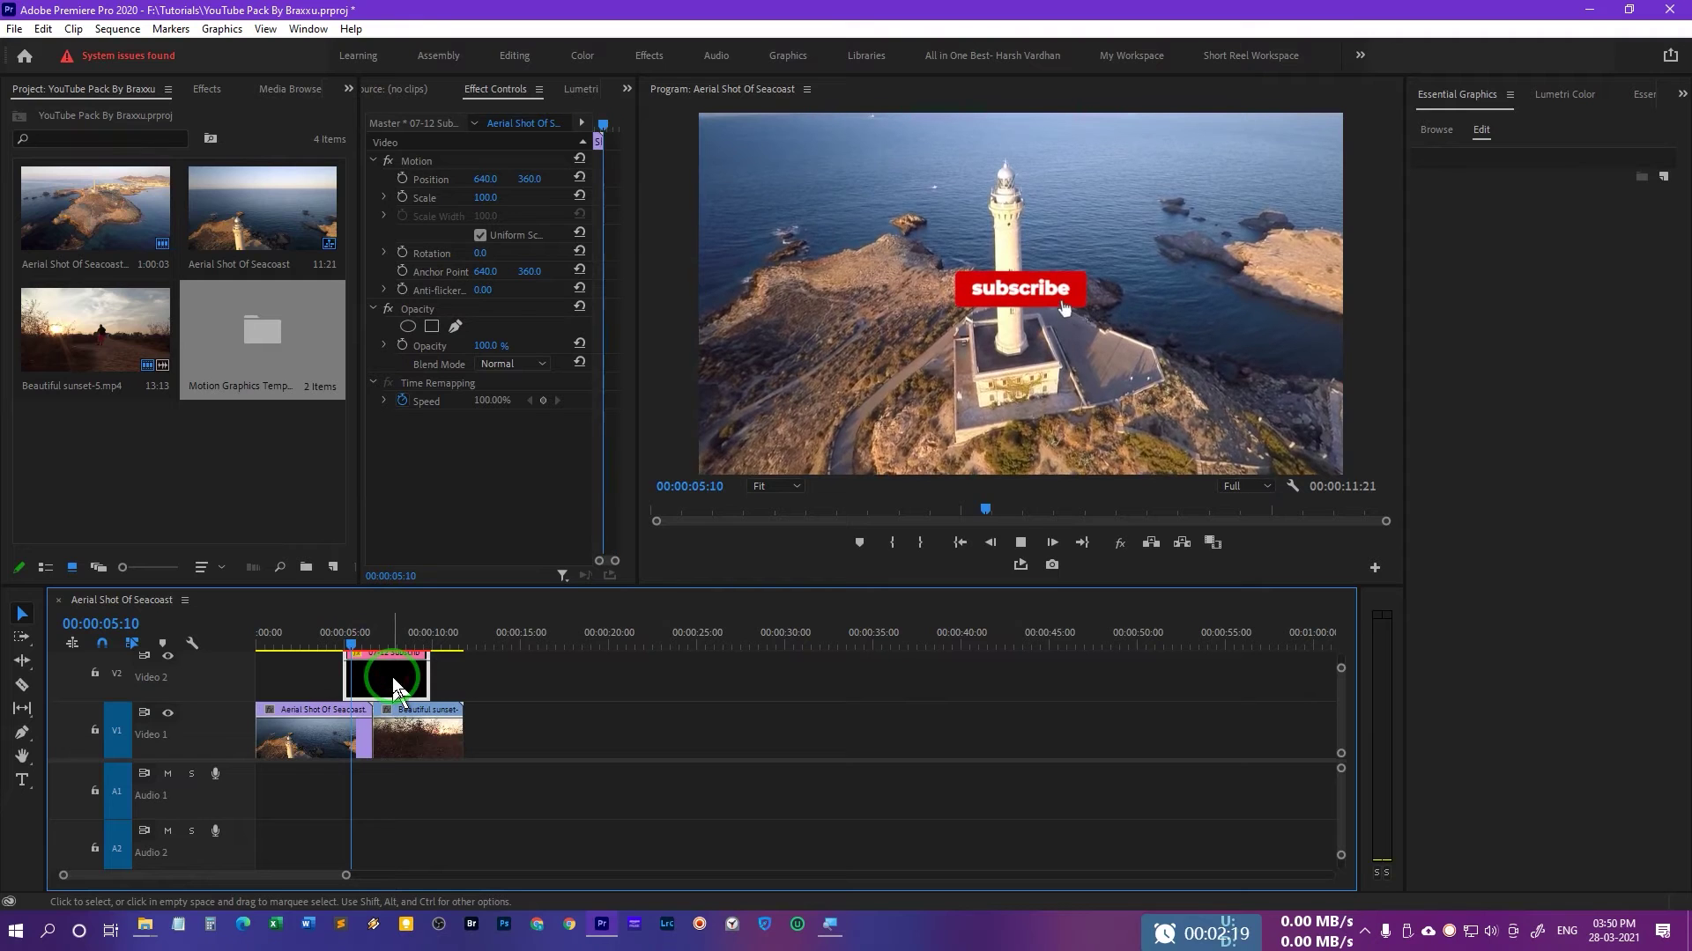
double_click(393, 687)
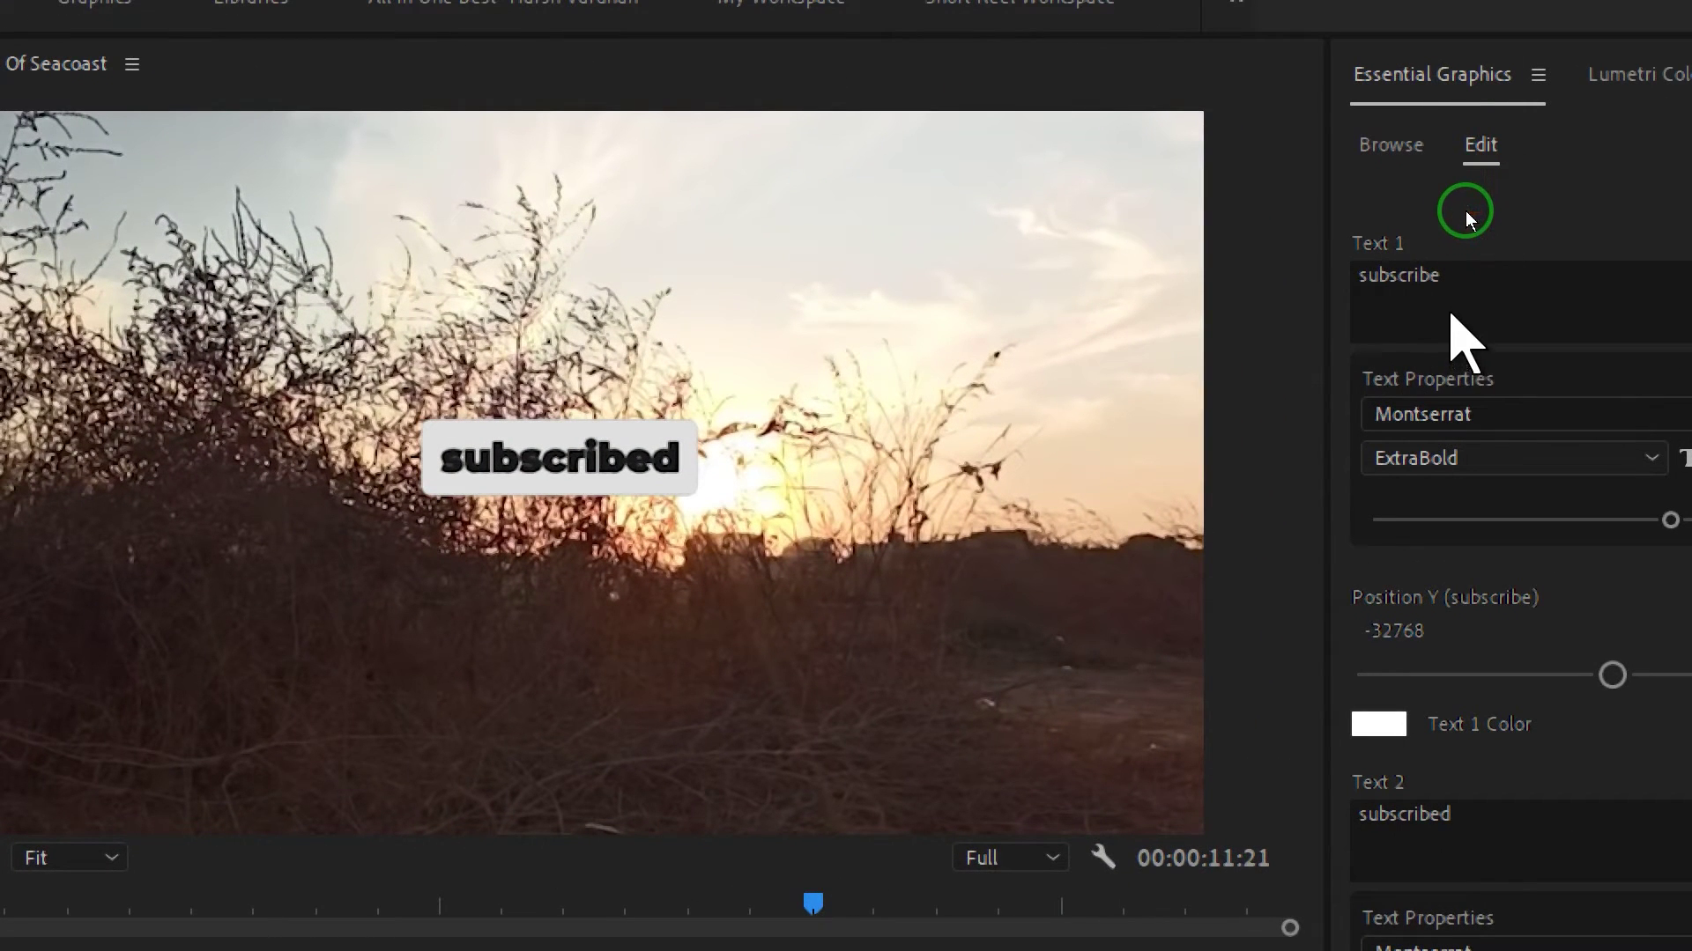
double_click(1428, 277)
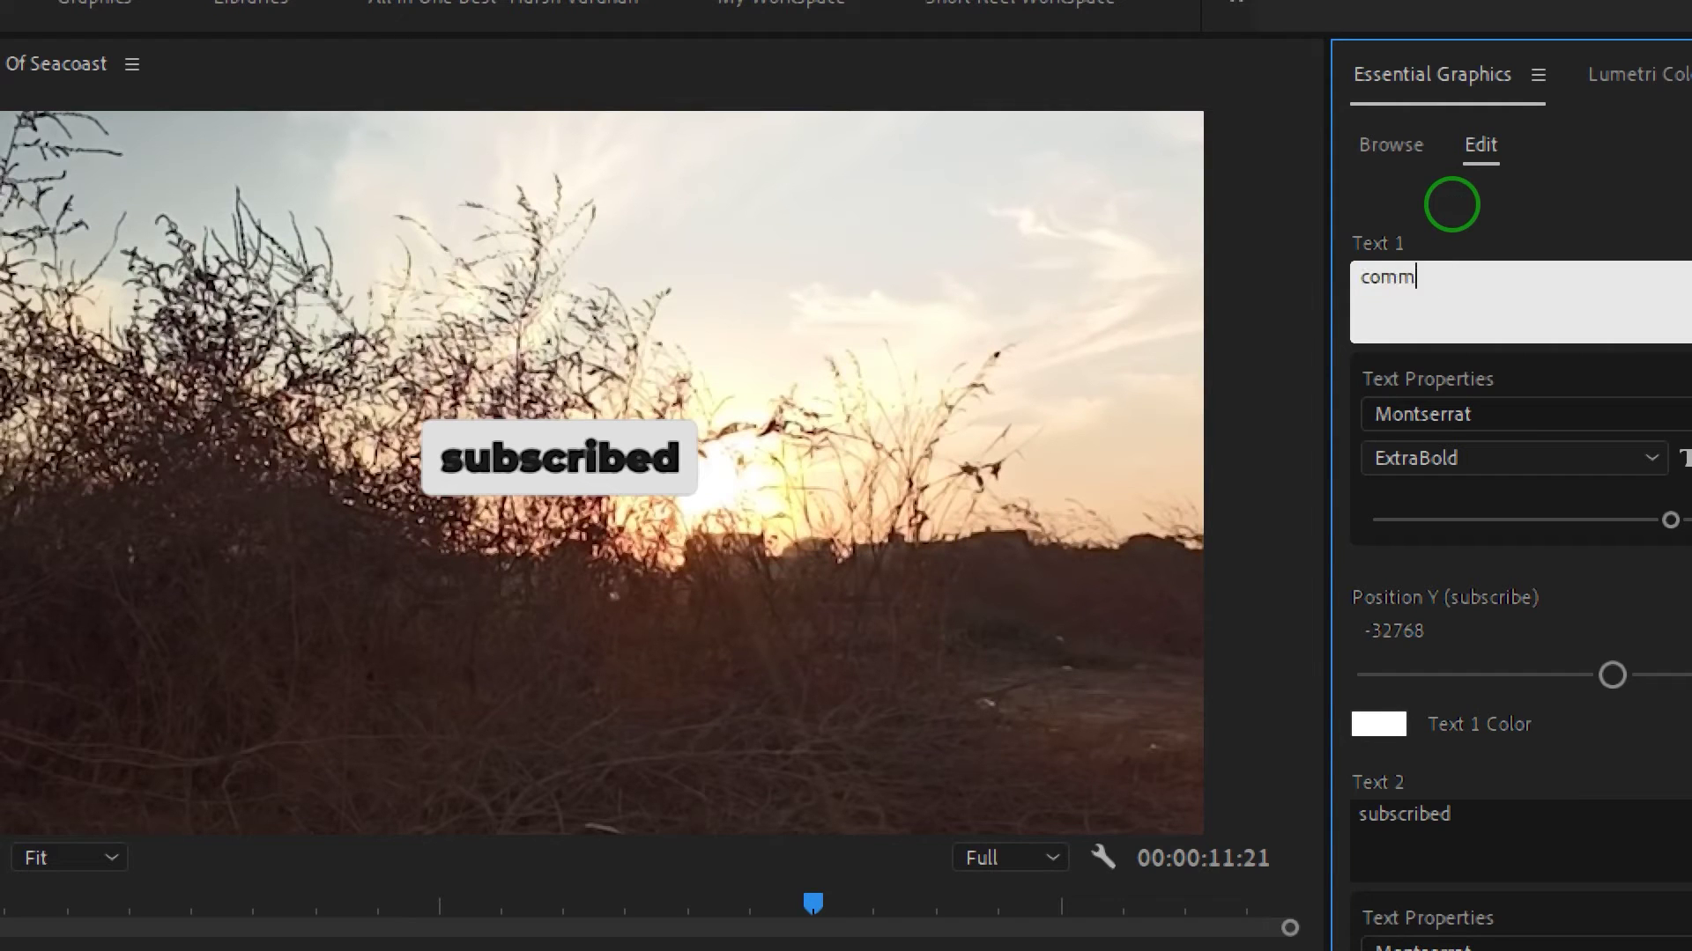
left_click(1497, 176)
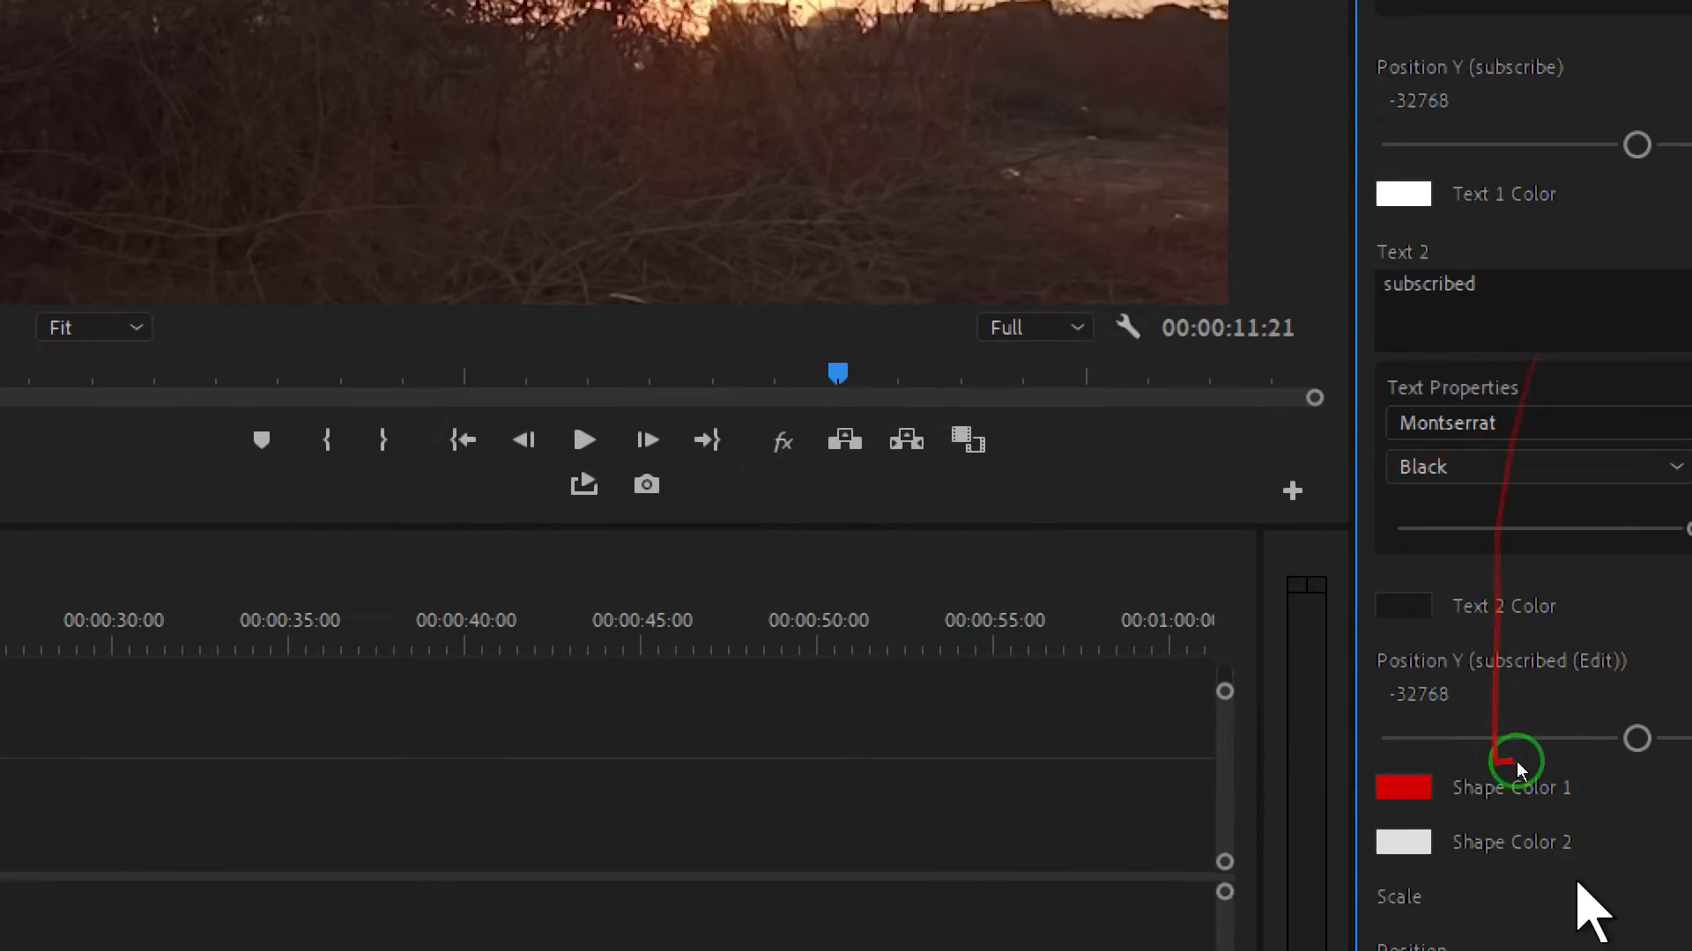
Change Text 2 of the 07-12 Subscribe graphic to "like".
left_click(1479, 811)
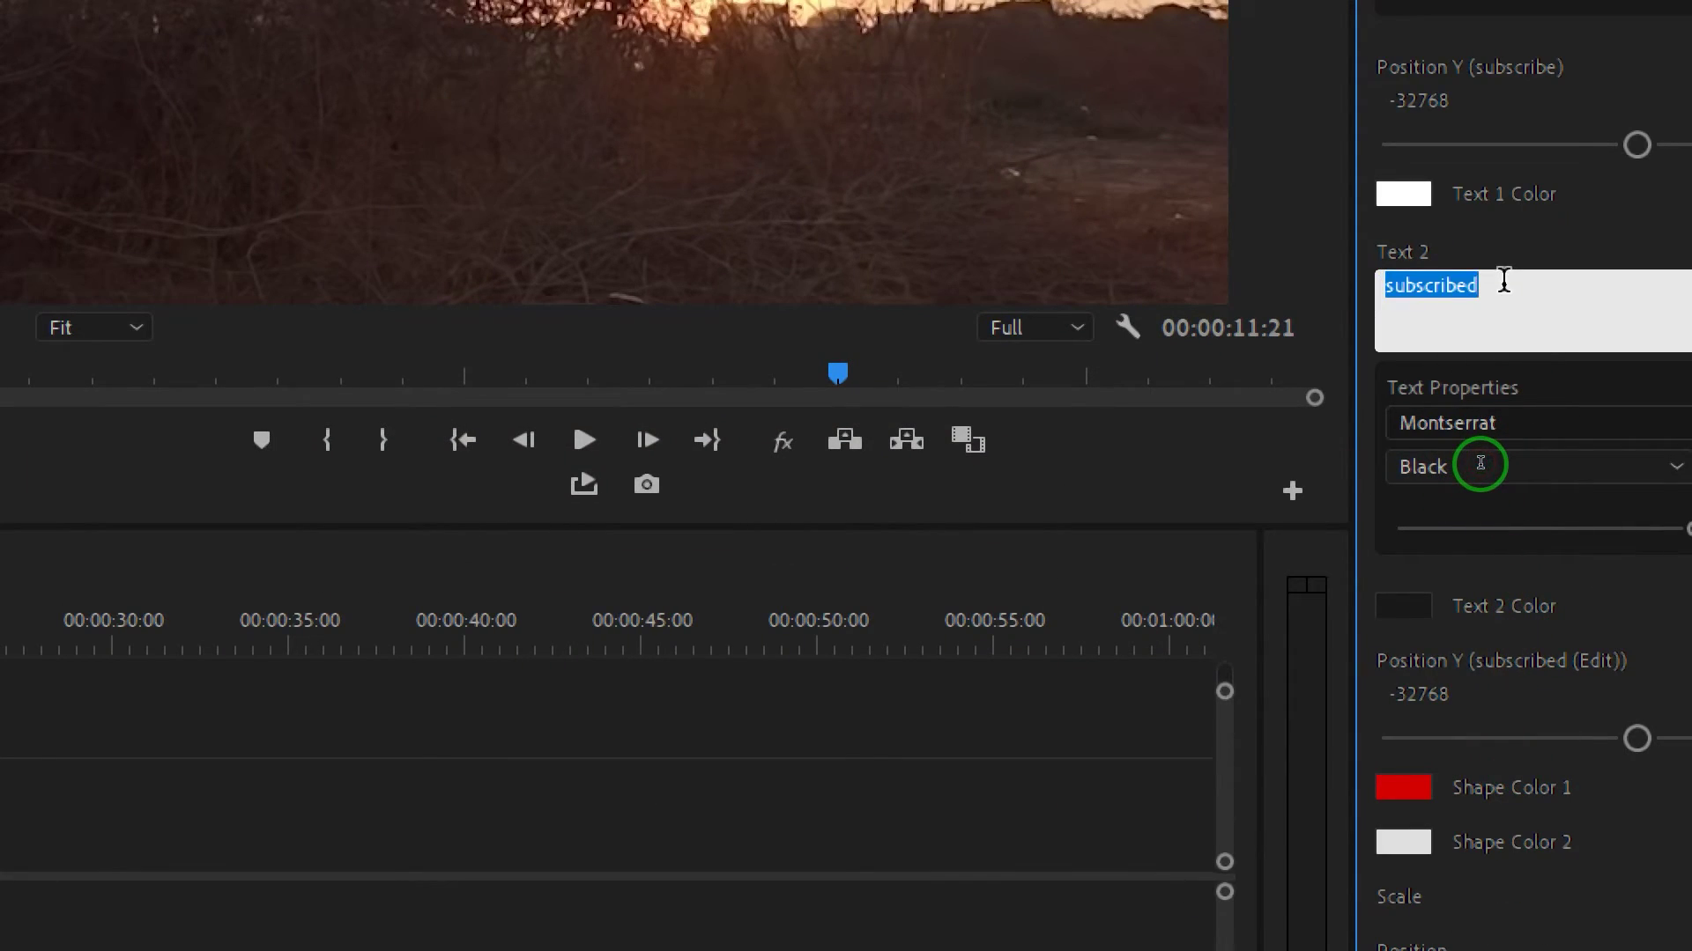
left_click(1503, 280)
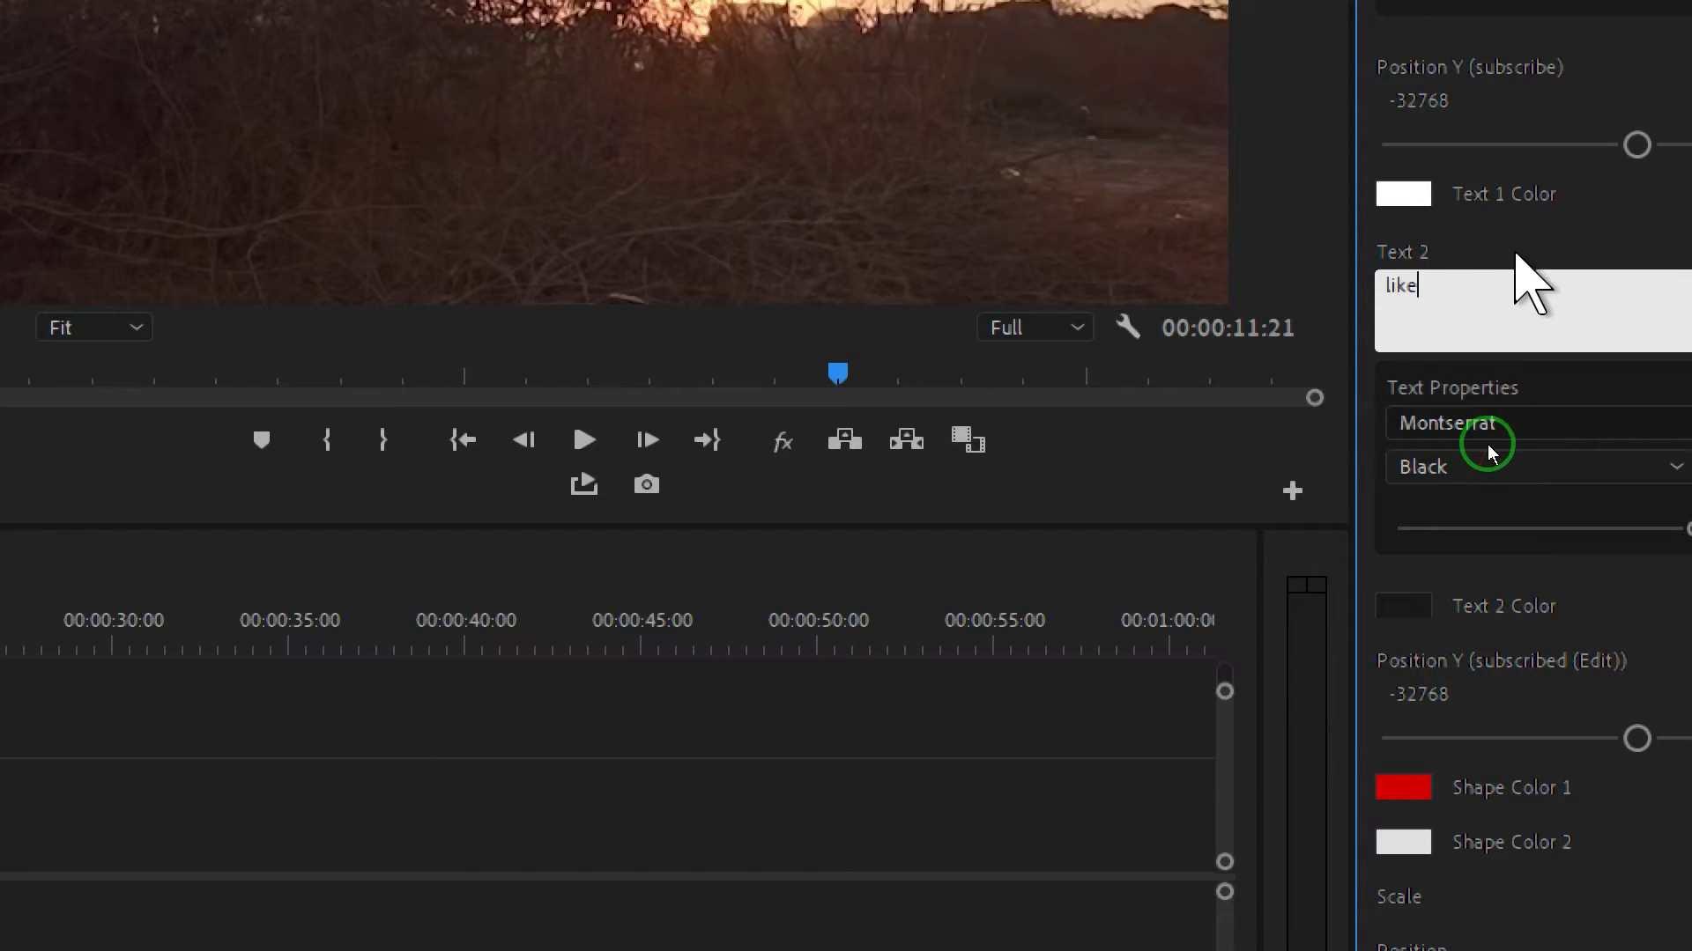
left_click(1488, 443)
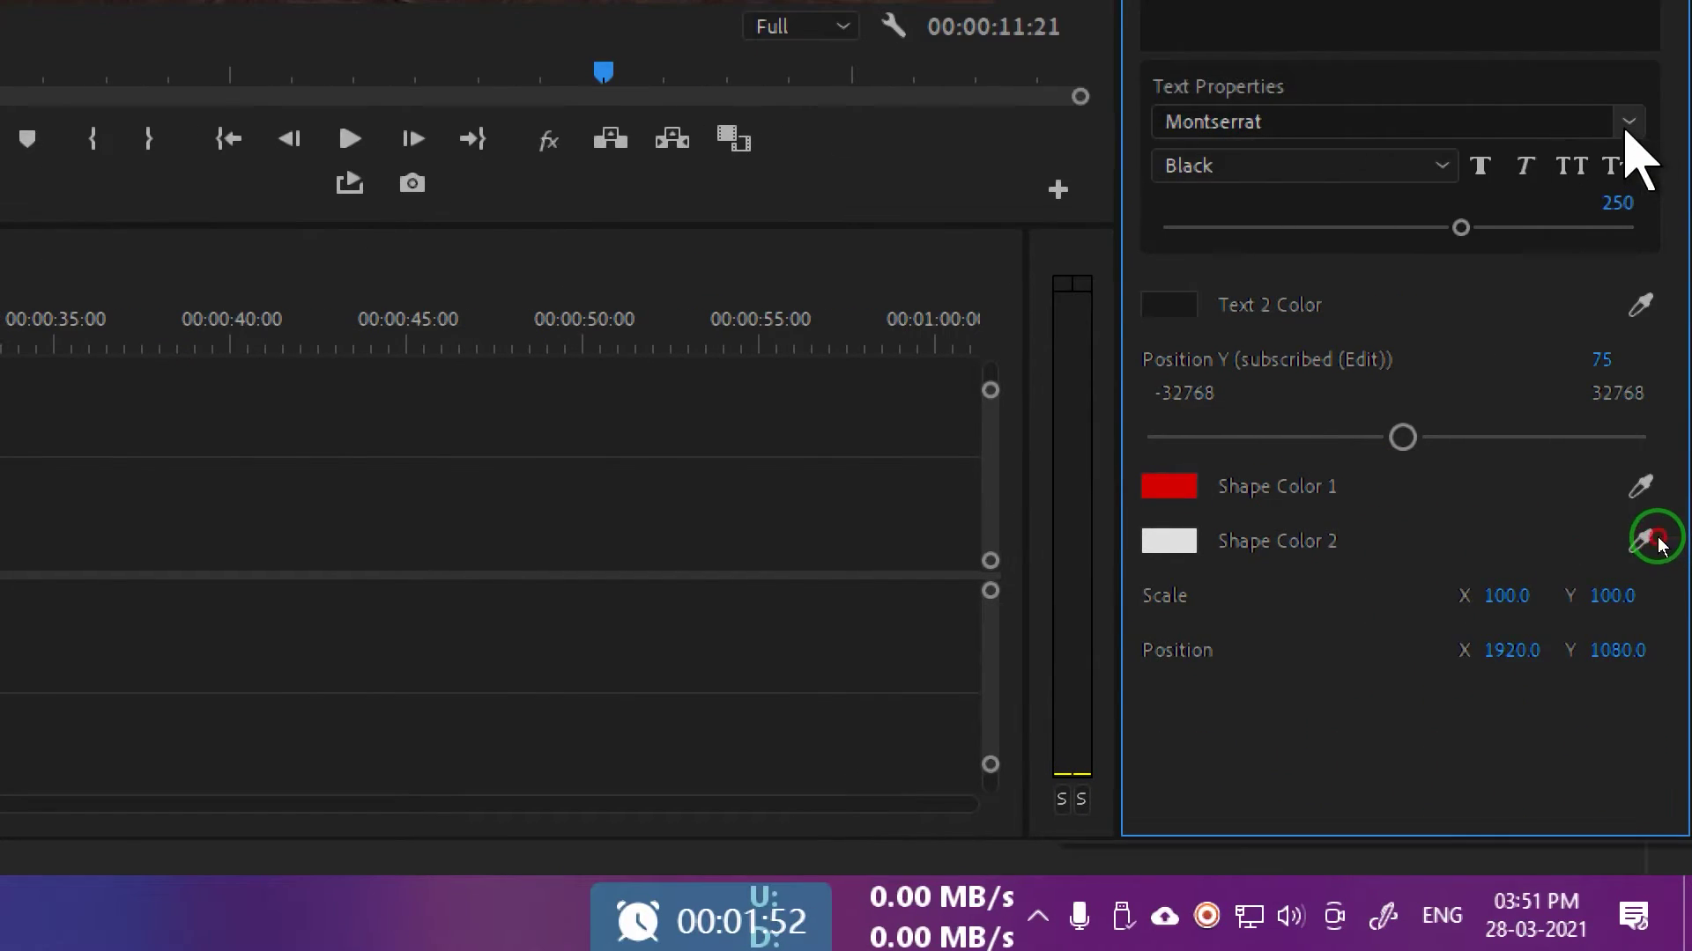
left_click(1628, 123)
left_click(1635, 127)
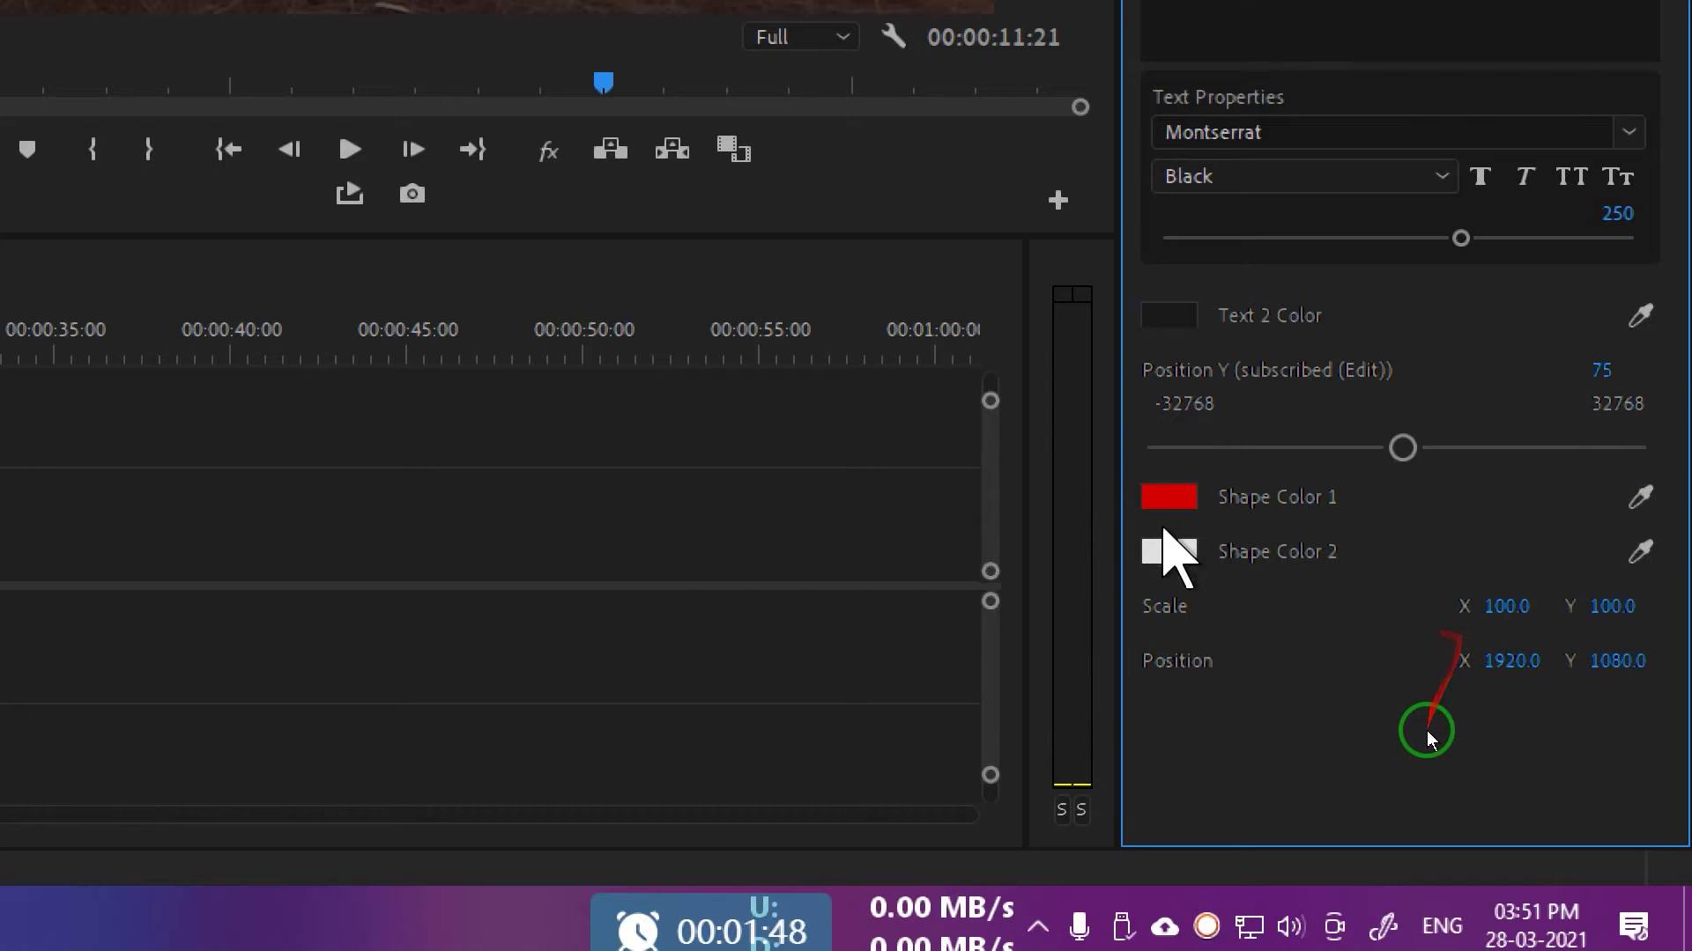
Set Shape Color 1 of the 07-12 Subscribe graphic to blue 0397C2.
left_click(1170, 498)
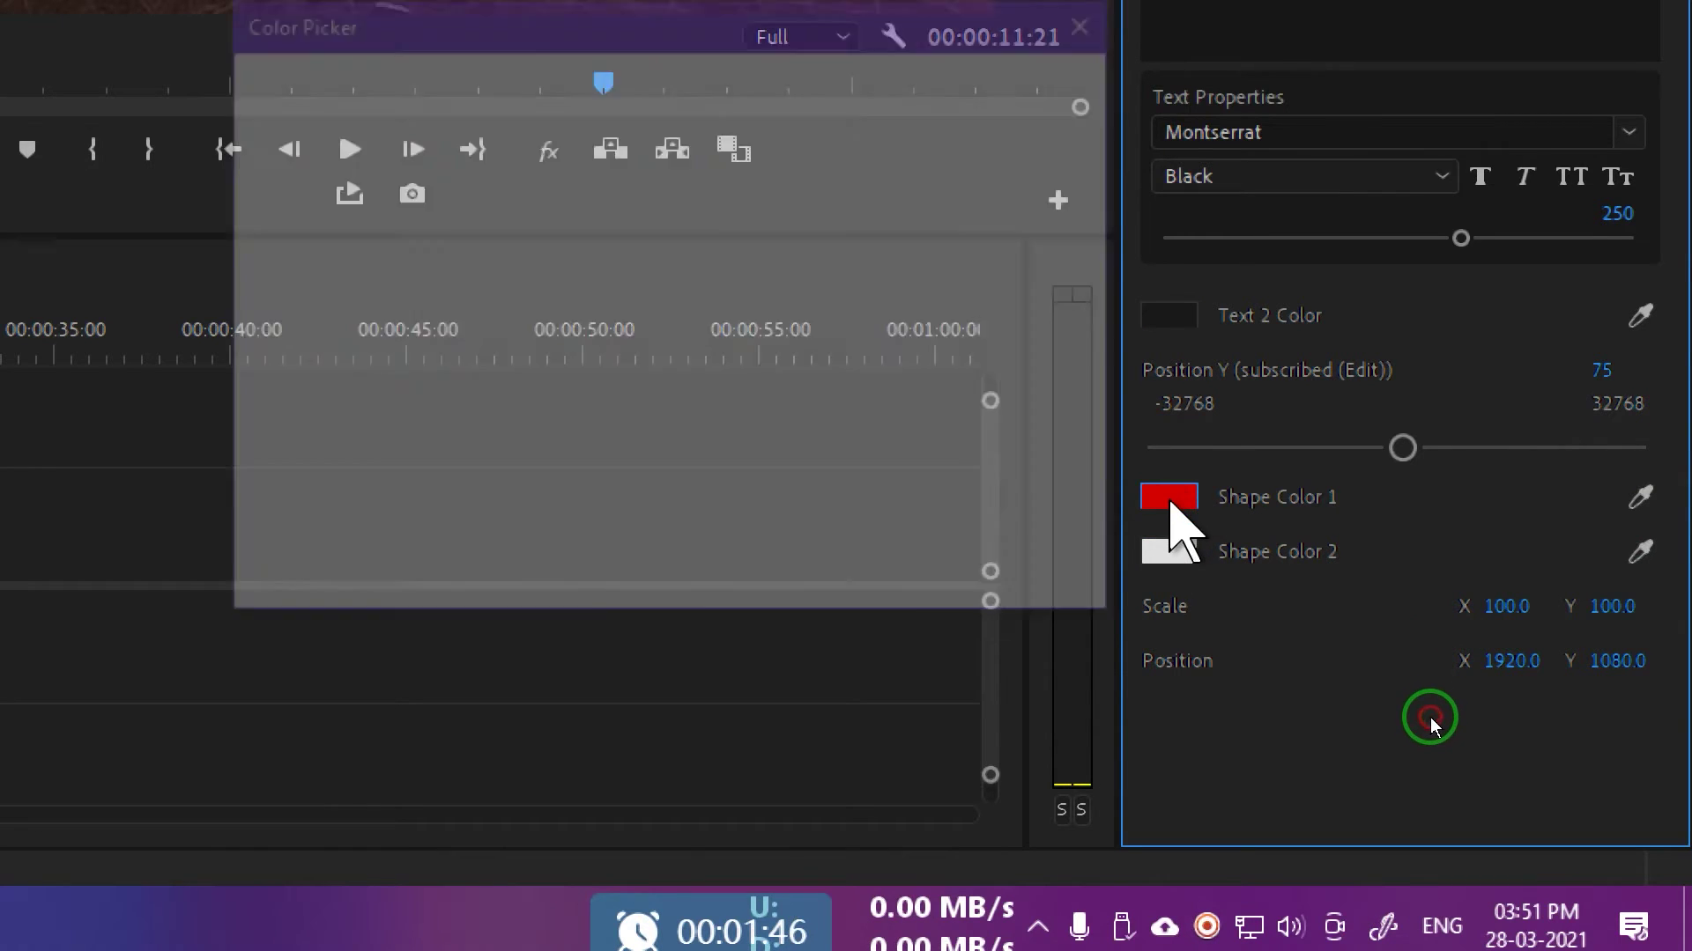
left_click_drag(743, 434, 743, 344)
mouse_move(692, 476)
left_mouse_down()
mouse_move(645, 554)
mouse_move(693, 418)
left_mouse_up()
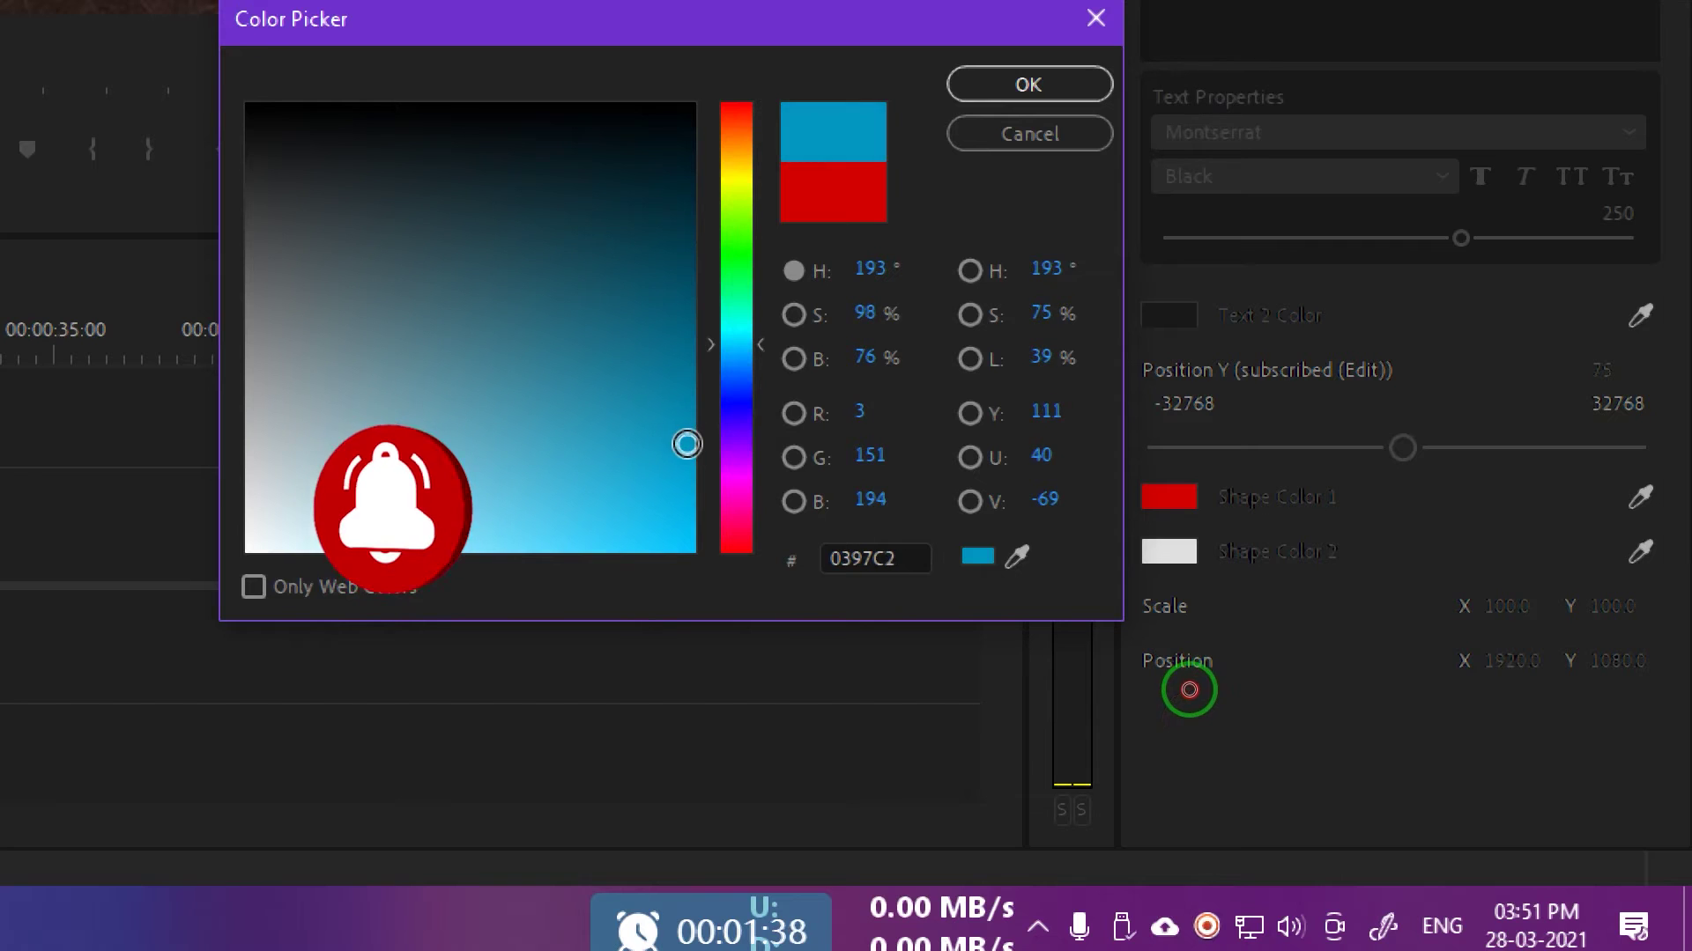
left_click(1072, 81)
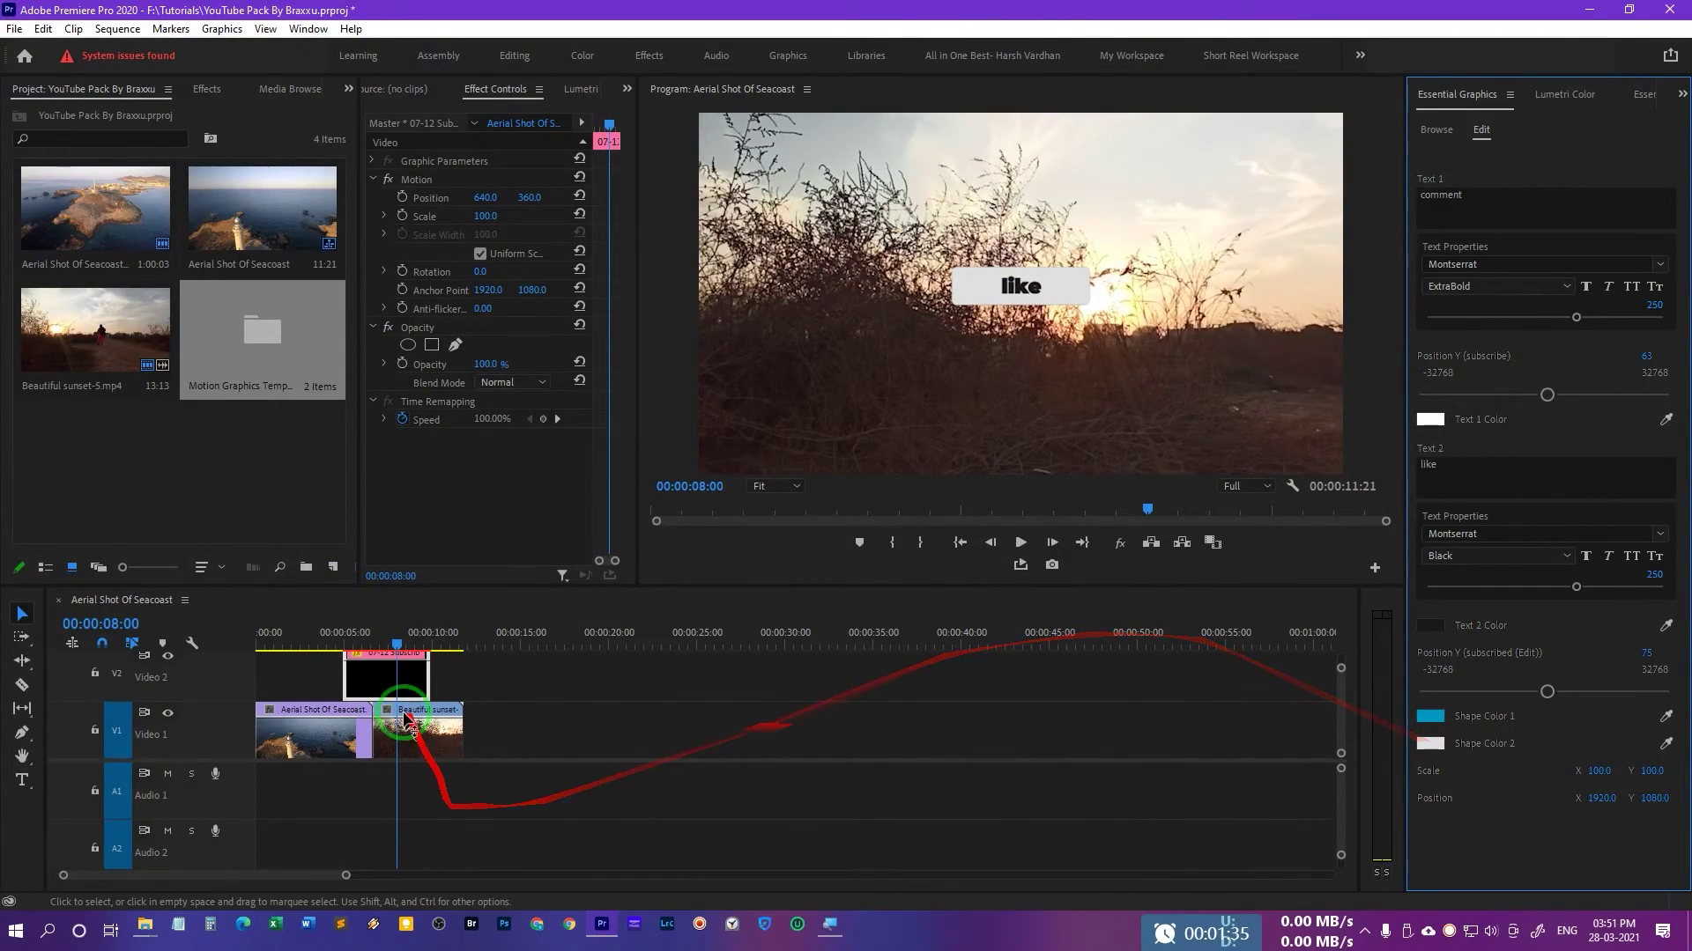
Play the sequence from just before the customized Subscribe clip to preview its new texts and color.
left_click(340, 643)
key("space")
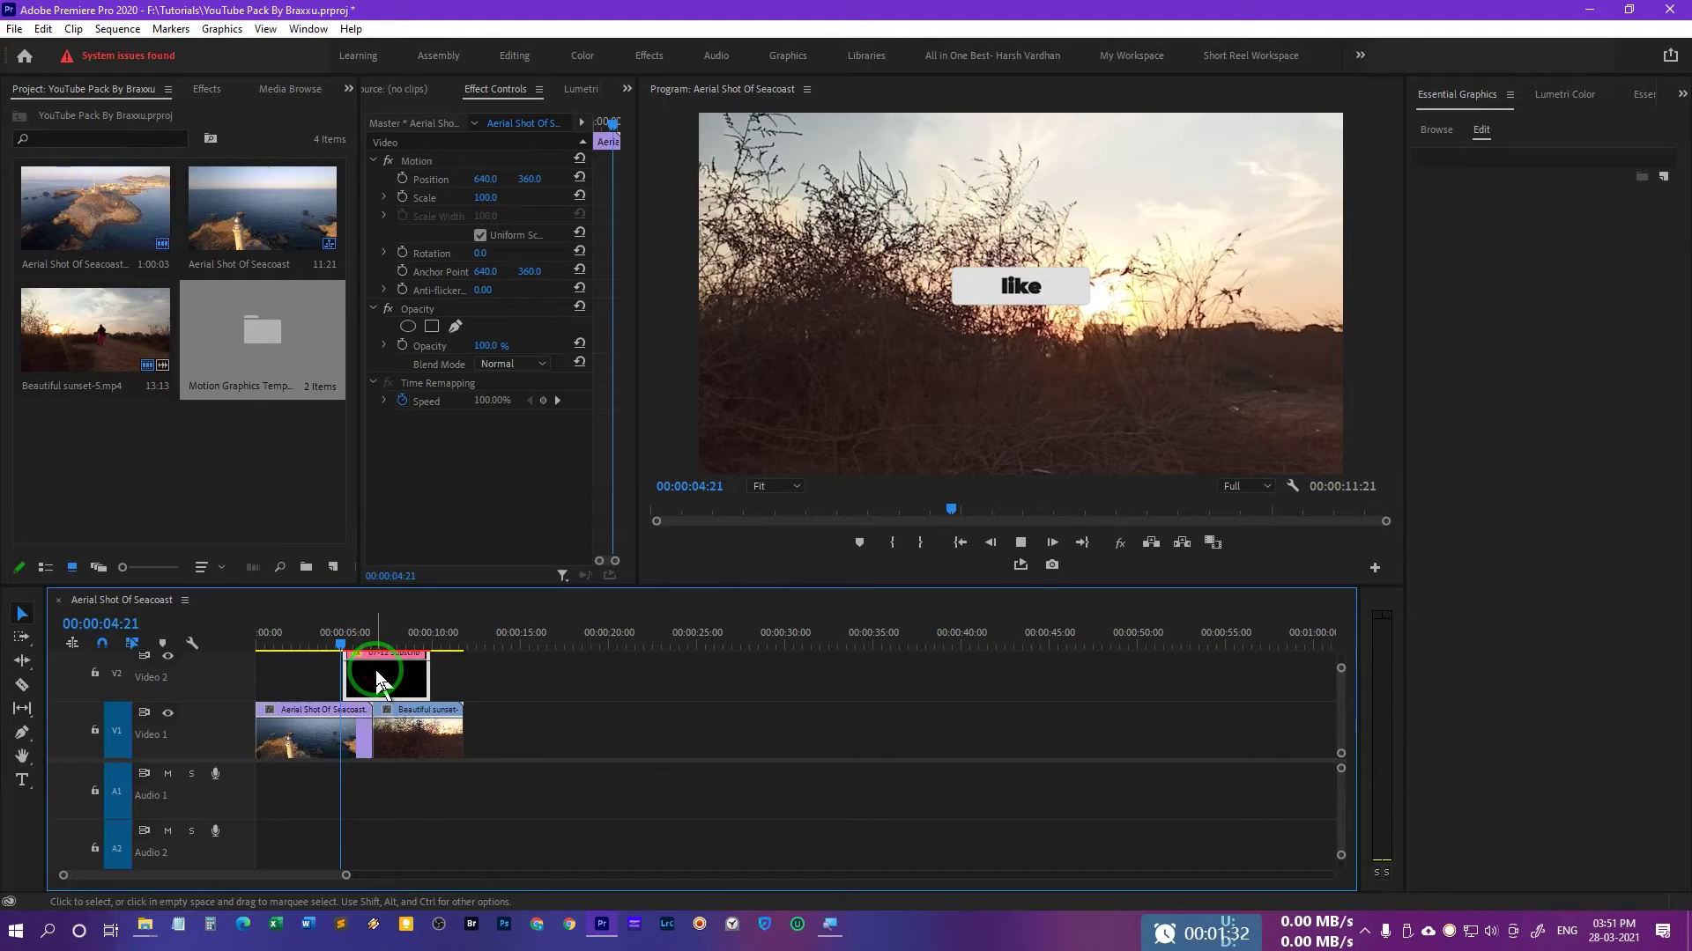
left_click(377, 681)
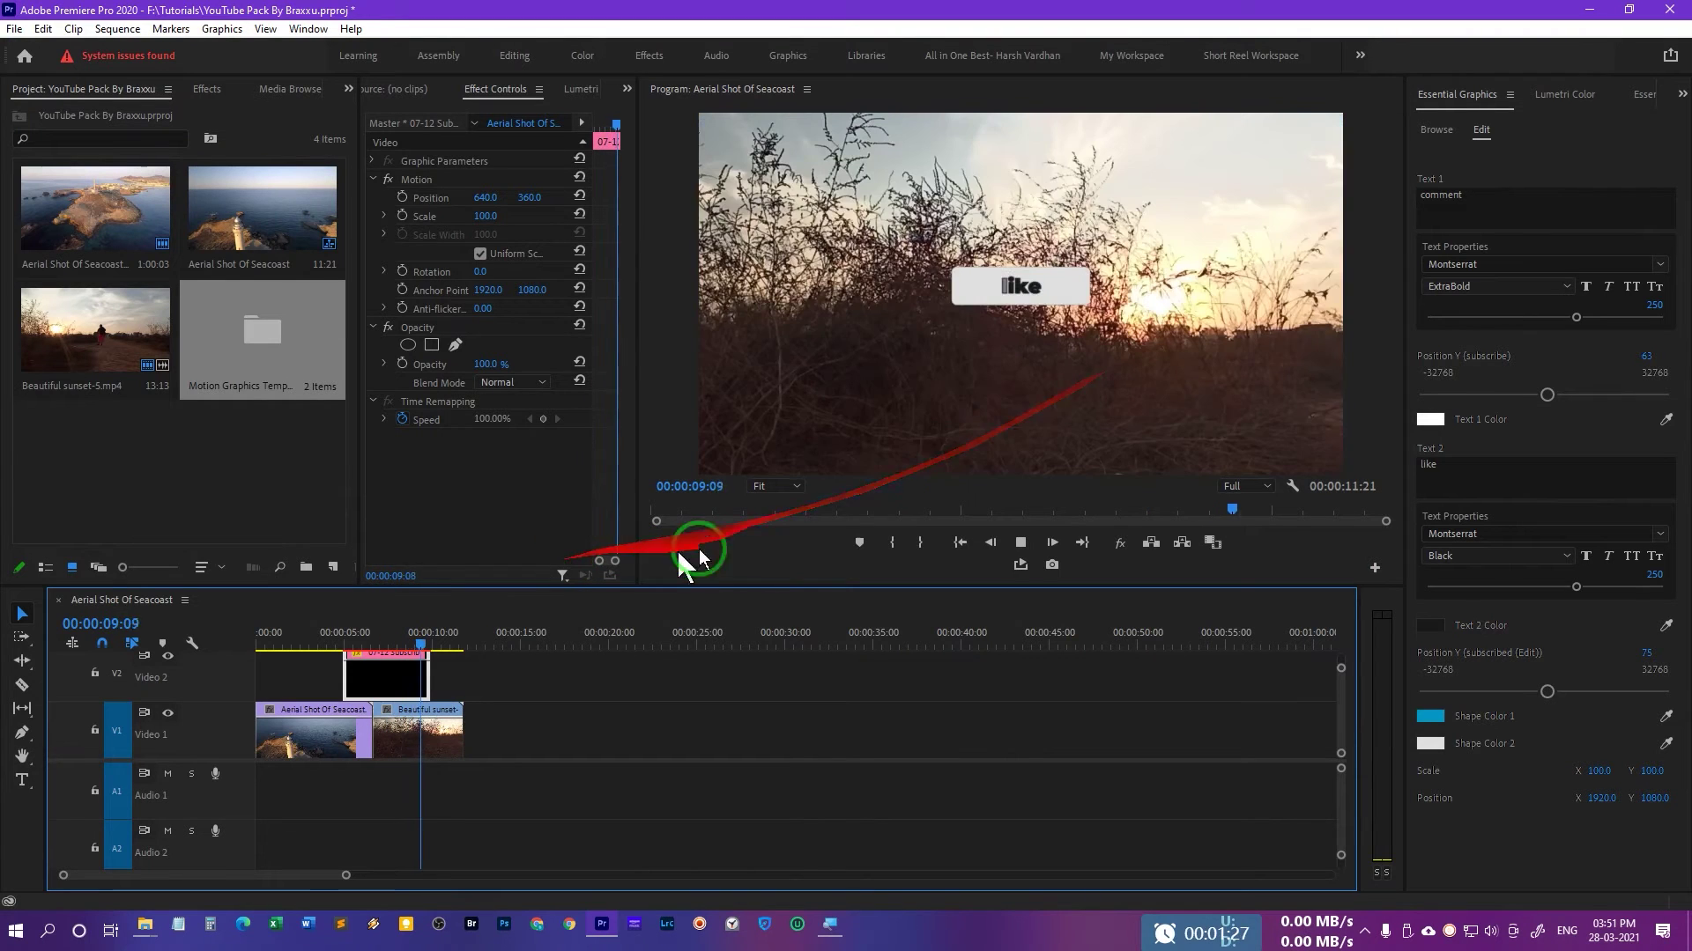
With the playhead at 00:00:06:07, delete the 07-12 Subscribe clip from track V2 and save the project.
left_click_drag(426, 650, 366, 650)
left_click(401, 674)
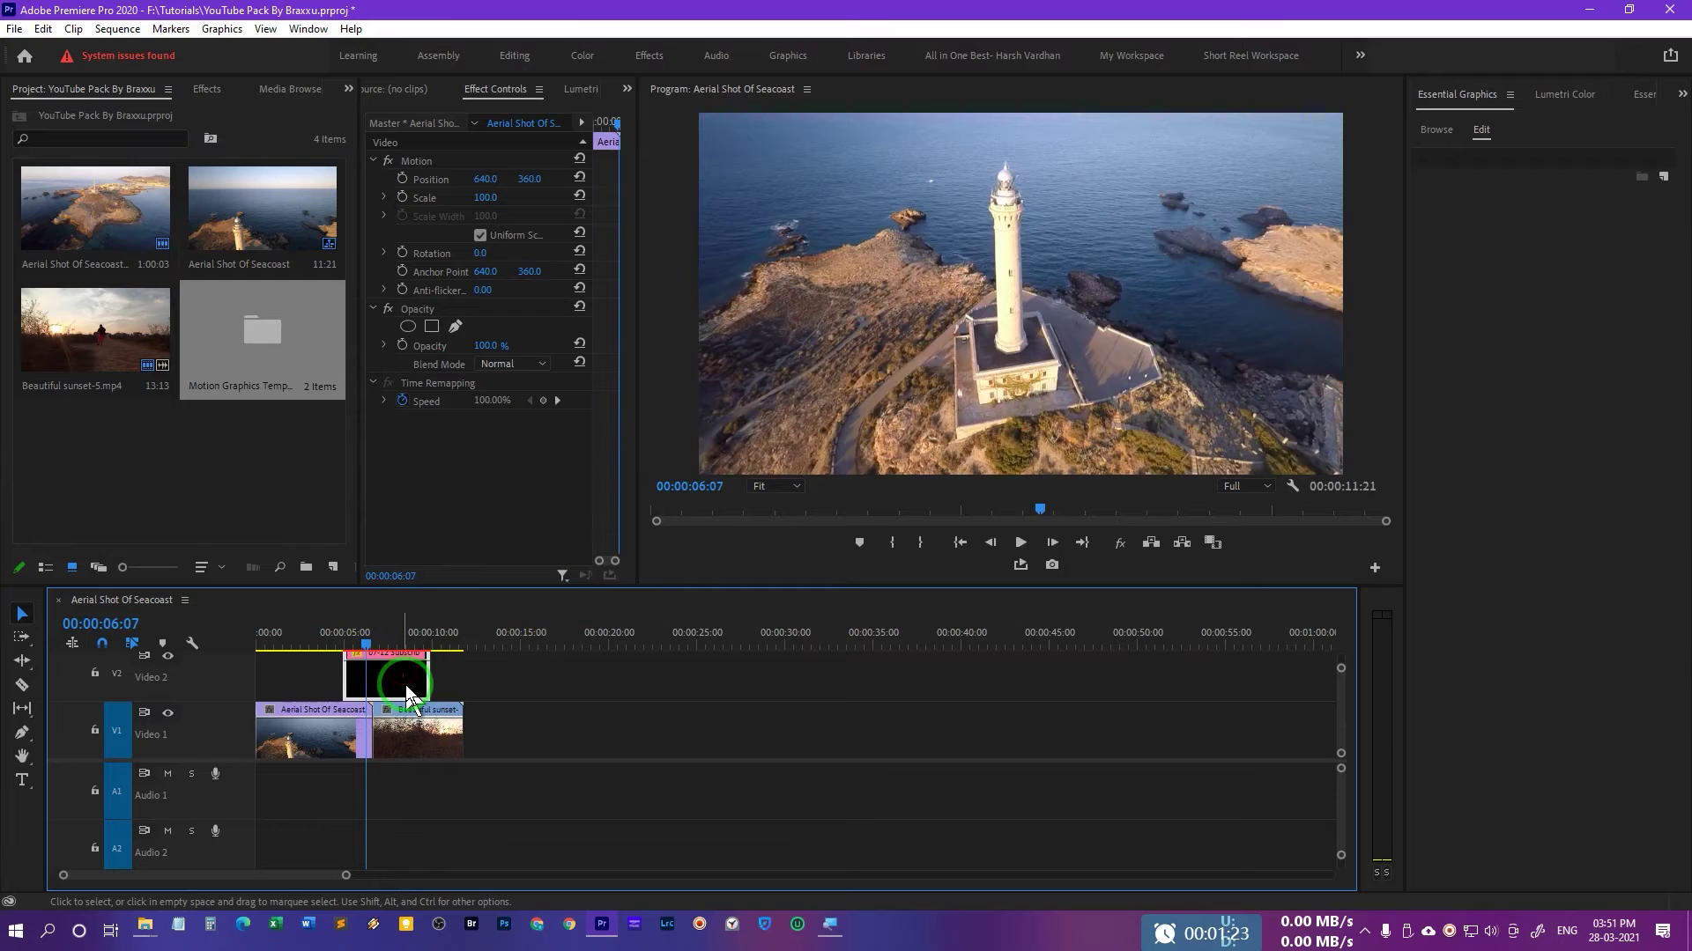
key("Delete")
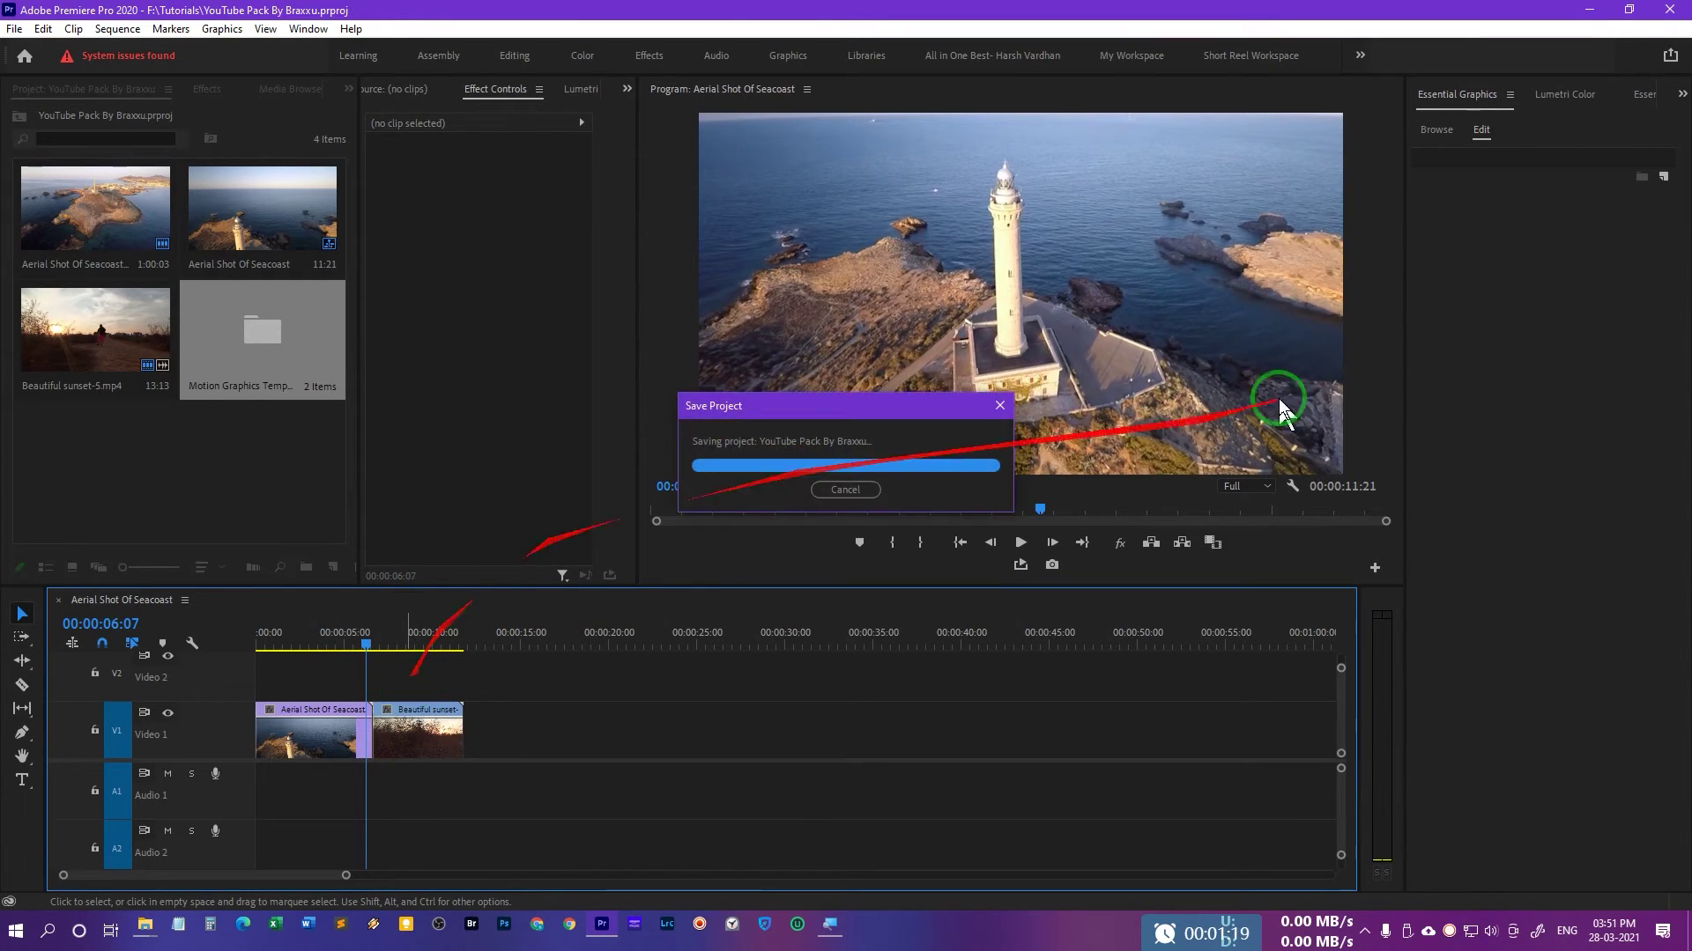
Place the 07-14 Bell template on track V2 at 00:00:06:07 and scale it to the frame size.
left_click(1432, 130)
scroll(1574, 577, "down", 2)
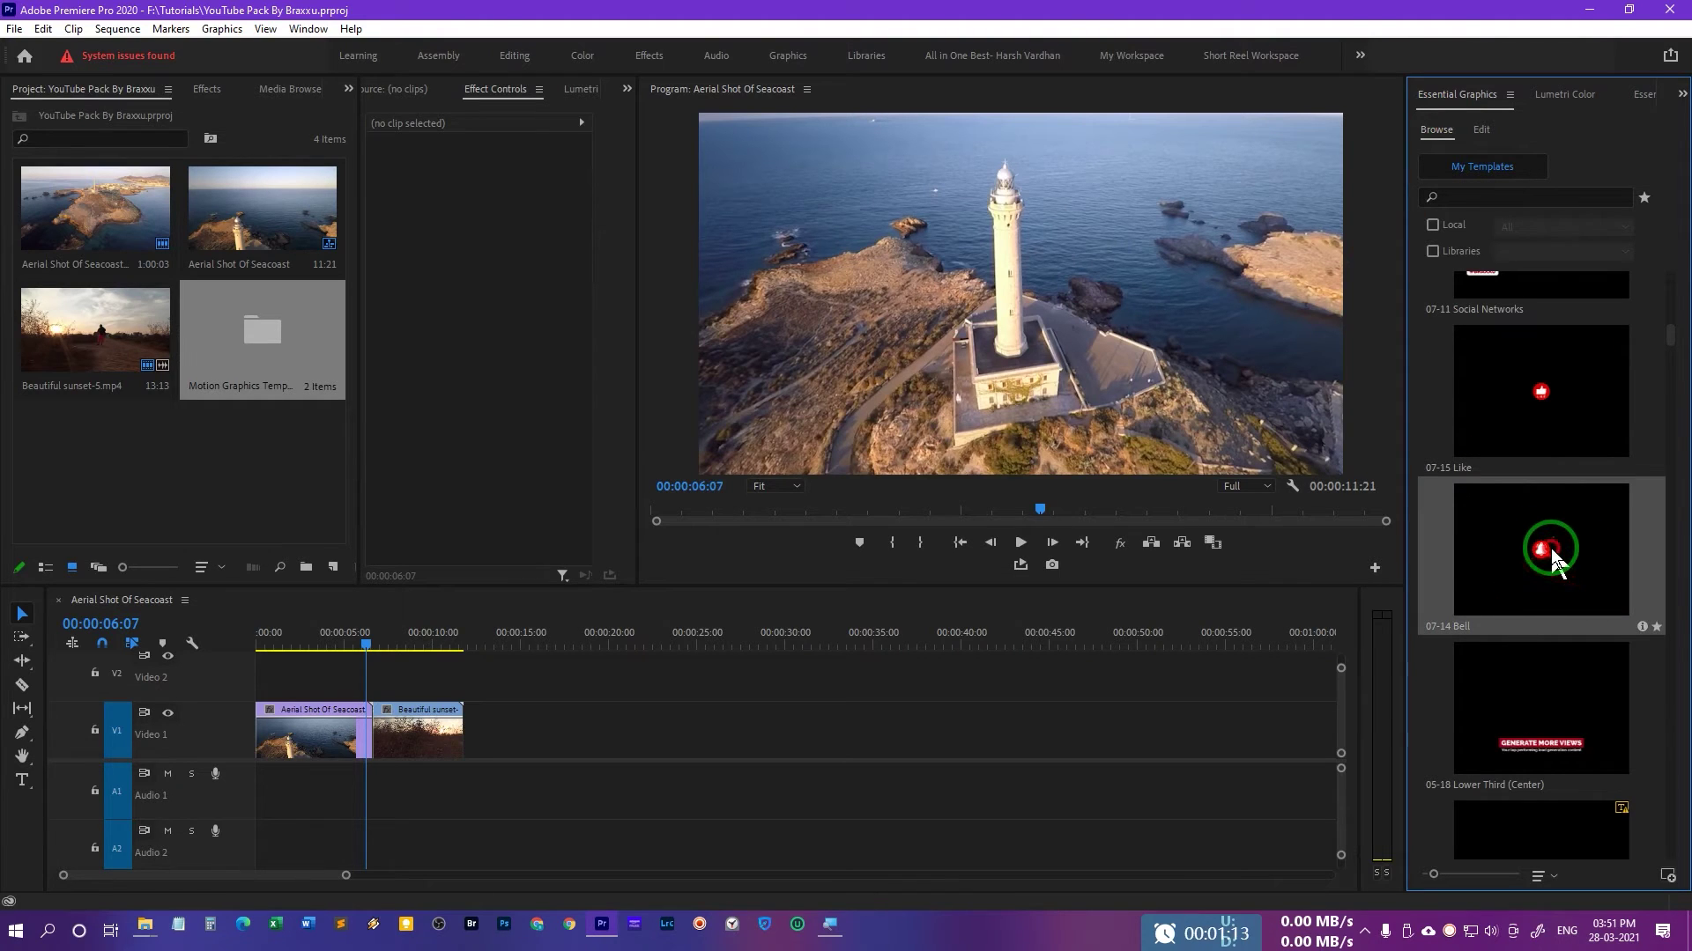
left_click_drag(1552, 562, 431, 670)
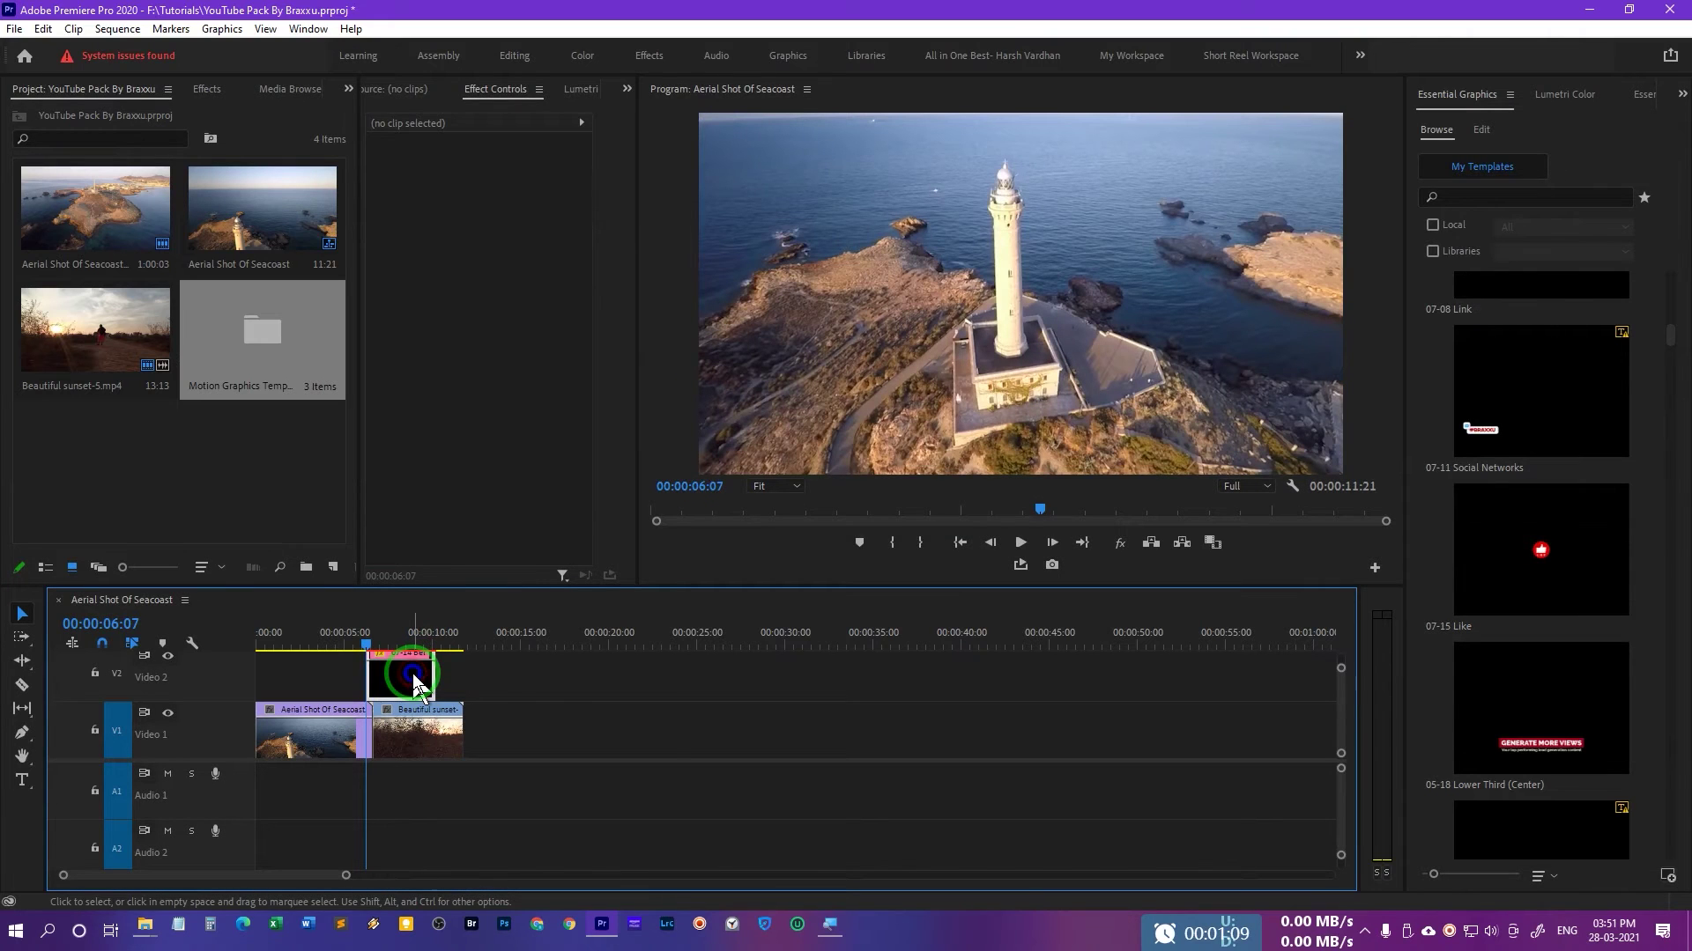
right_click(413, 673)
left_click(503, 705)
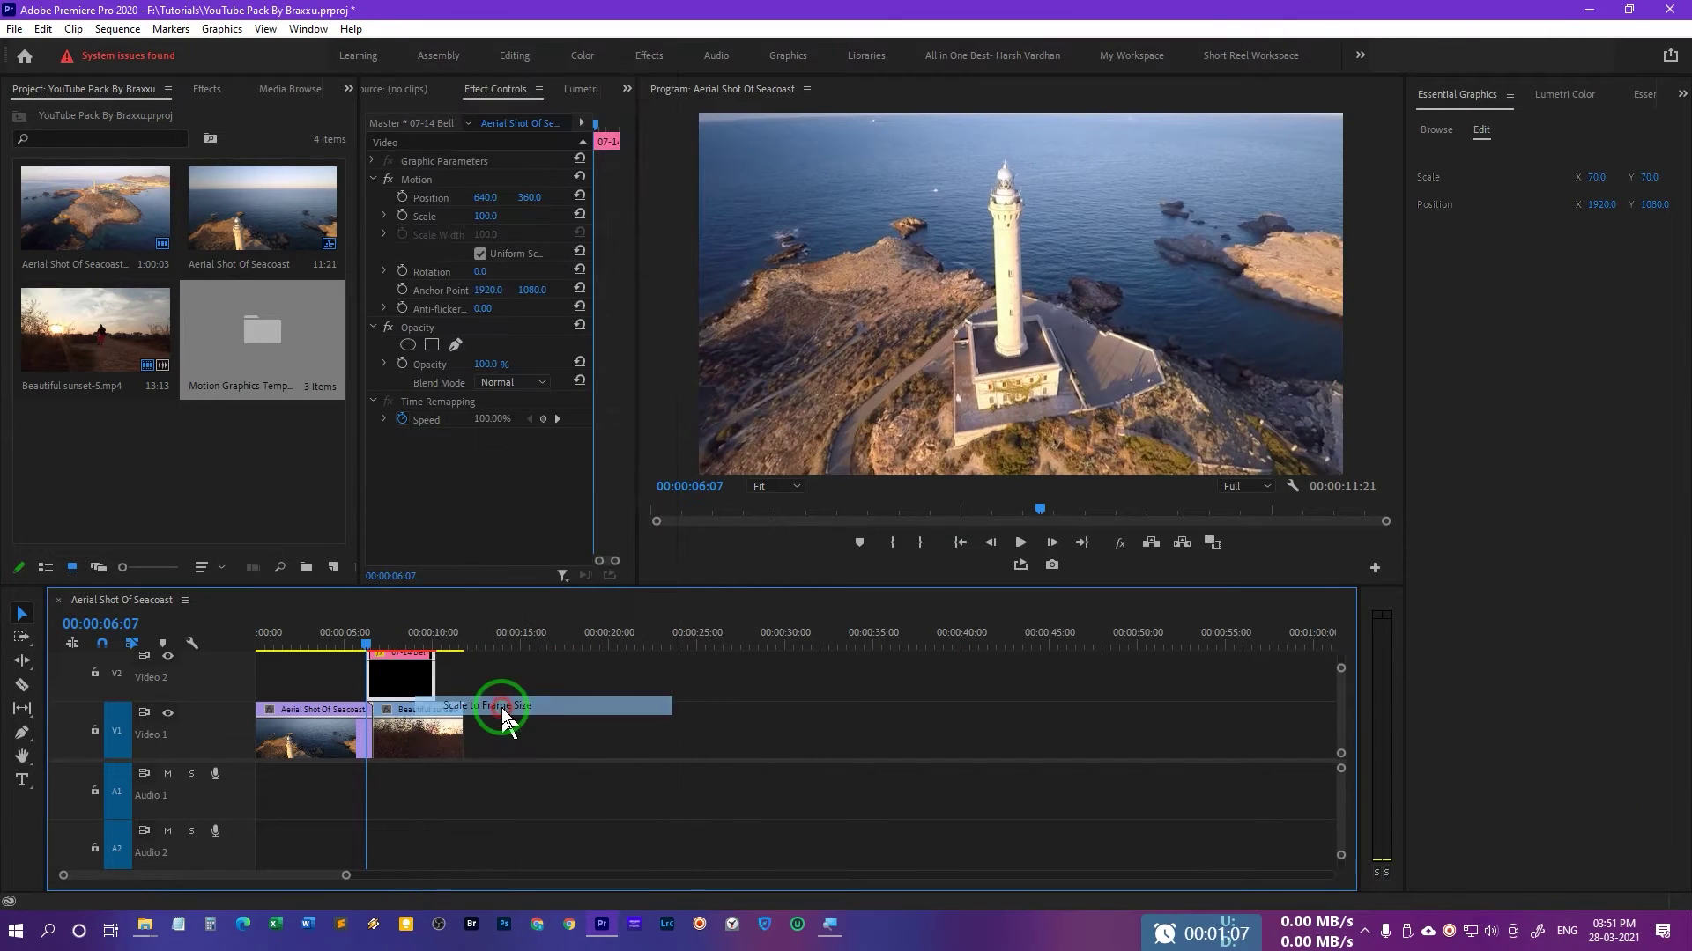
Reduce the program monitor's playback resolution to 1/2 and preview the 07-14 Bell graphic starting from 00:00:05:21.
left_click_drag(370, 648, 361, 649)
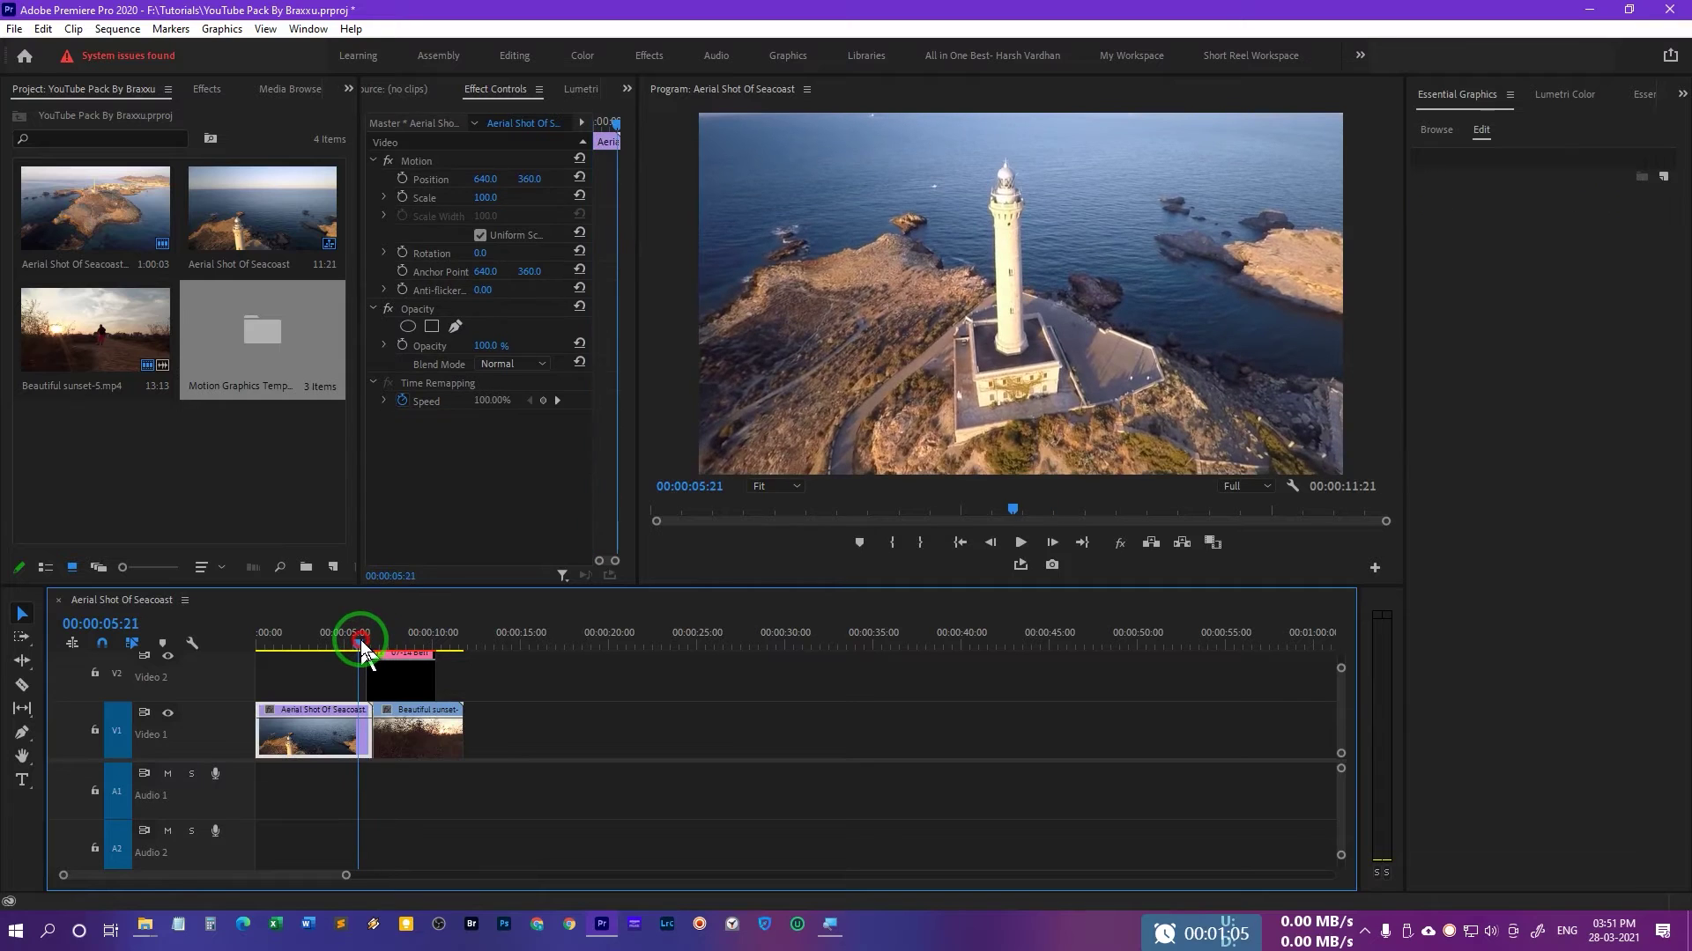
left_click(1252, 487)
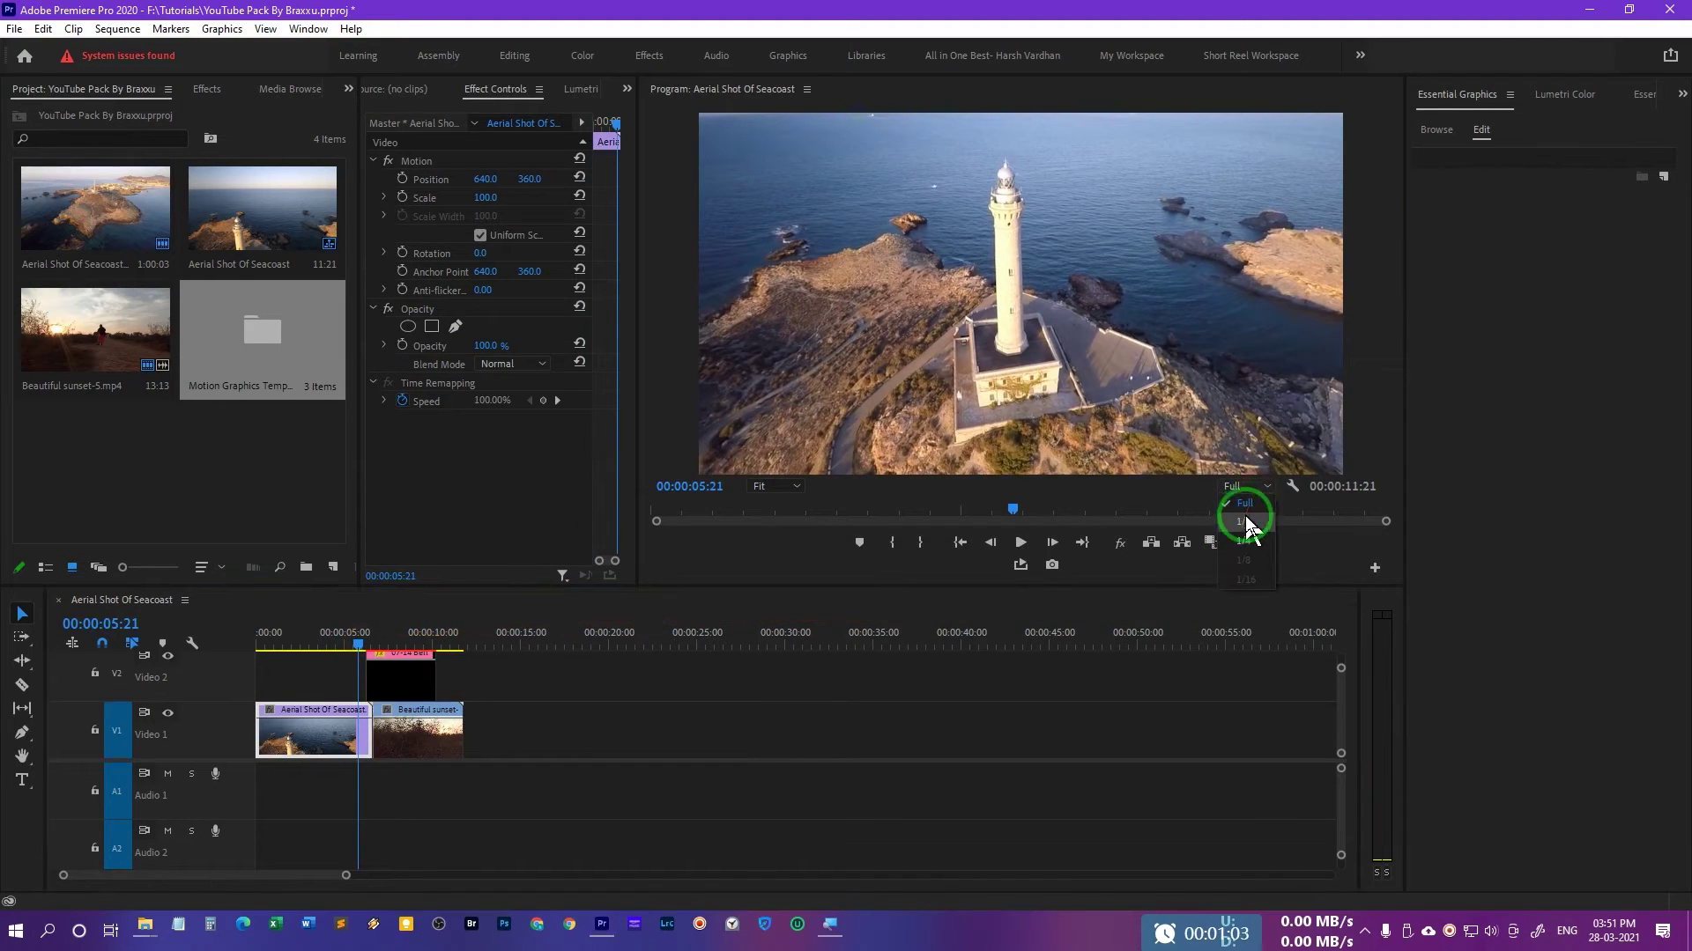
left_click(1244, 517)
left_click(398, 676)
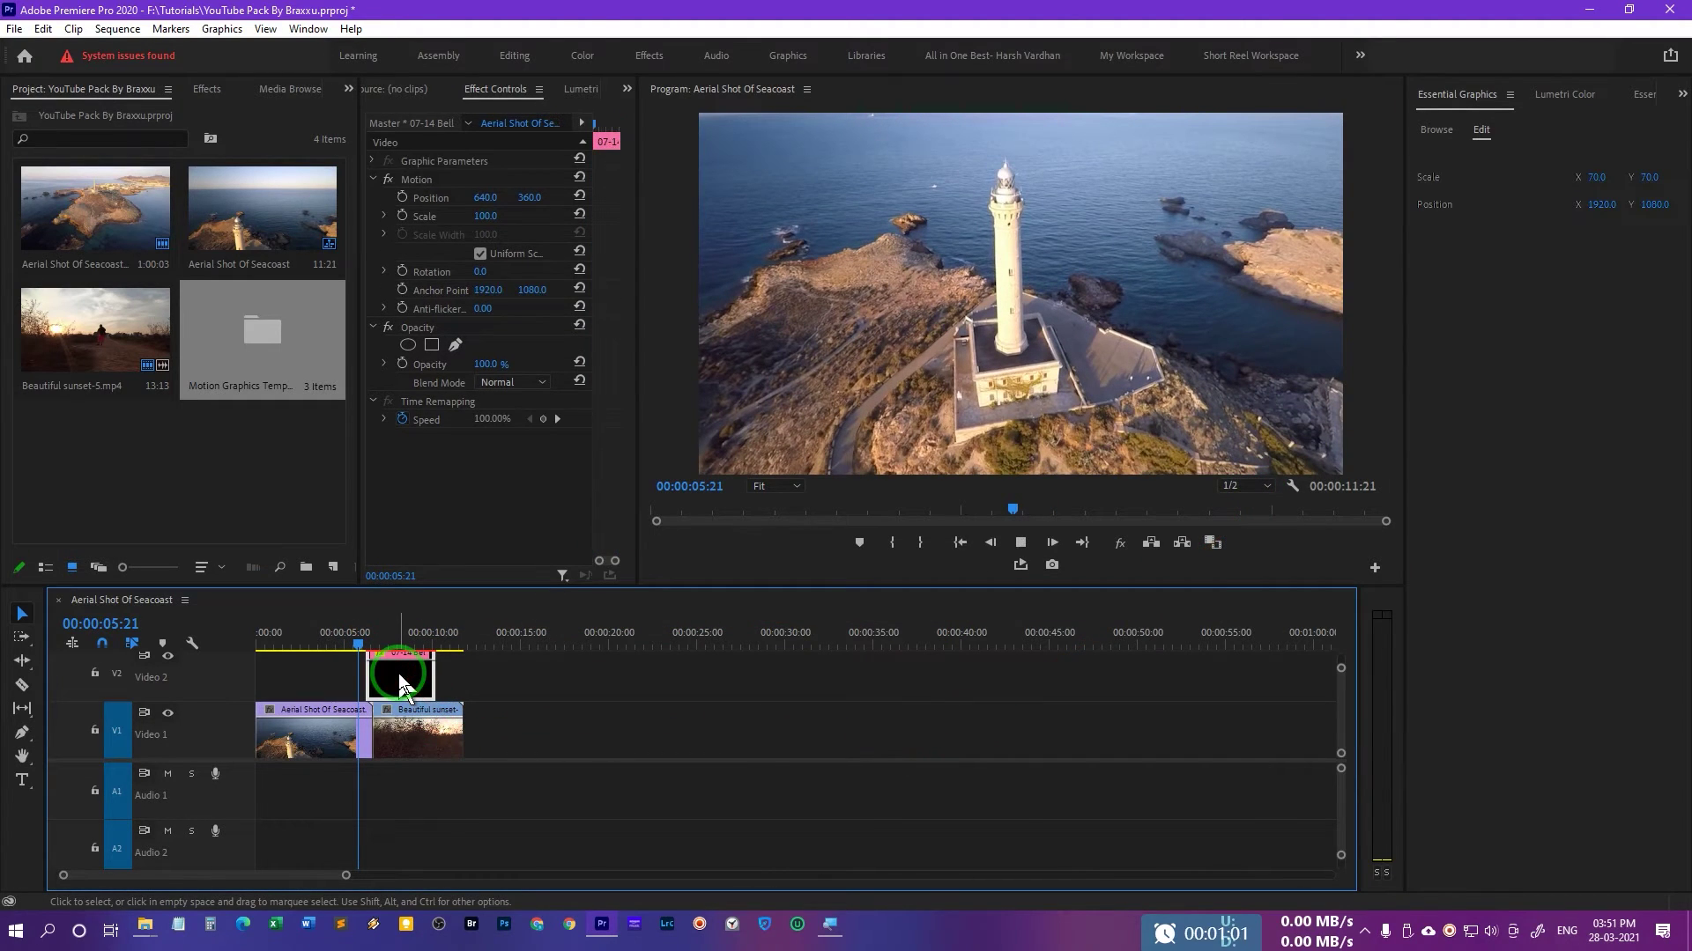
key("space")
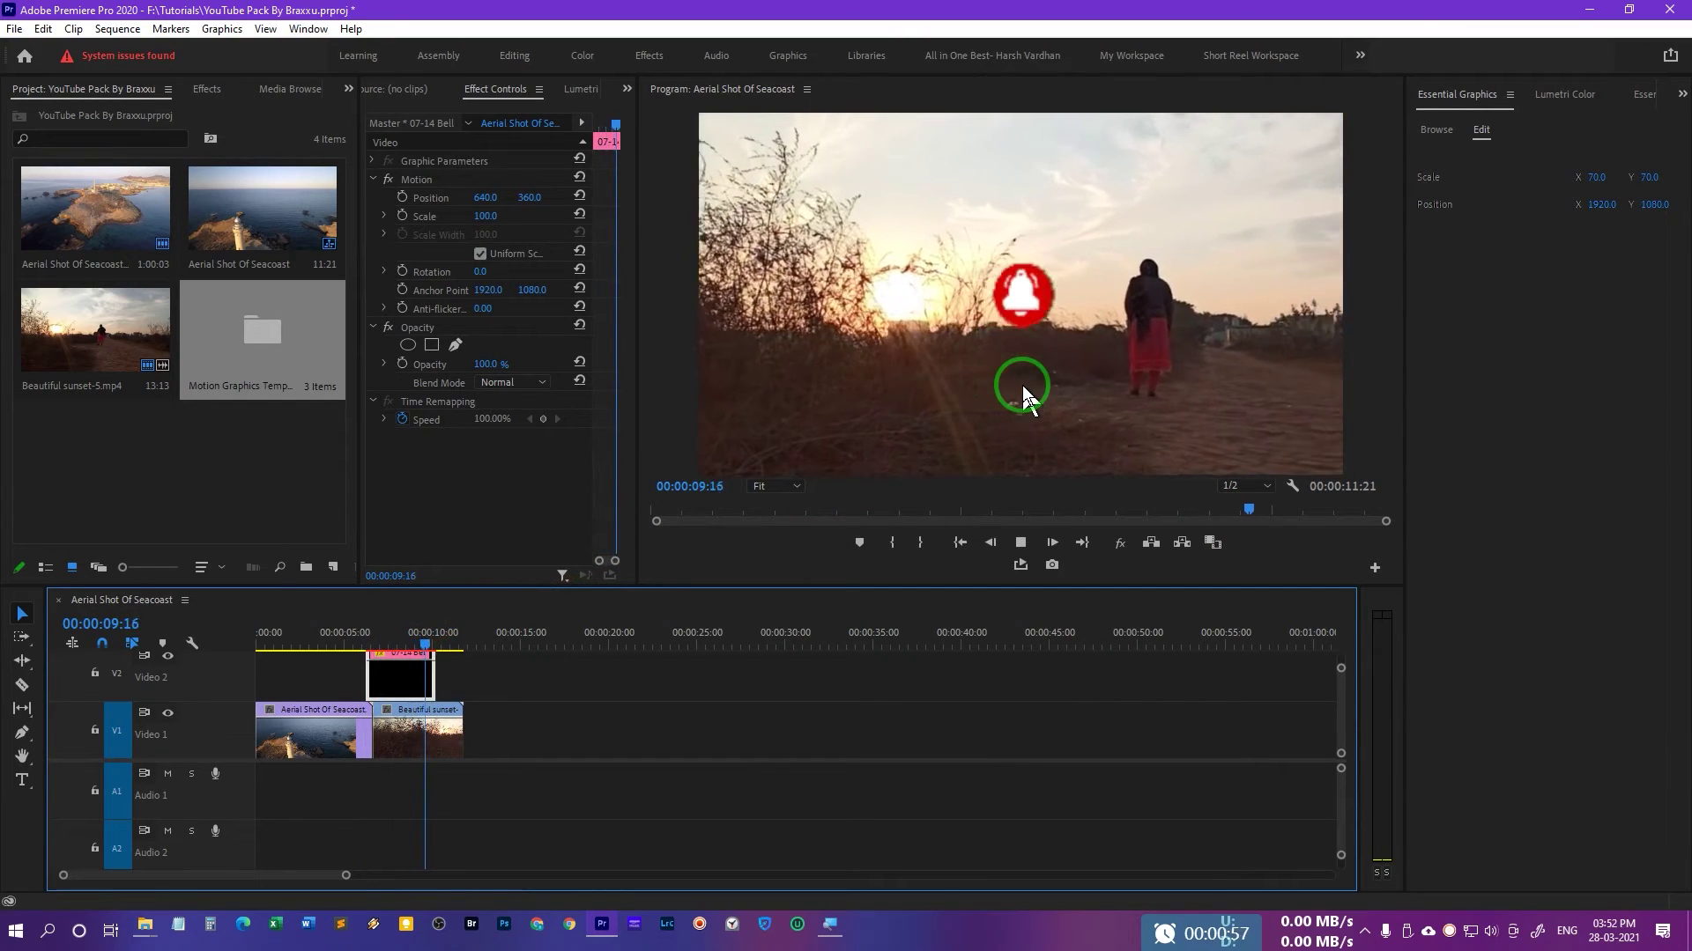
key("space")
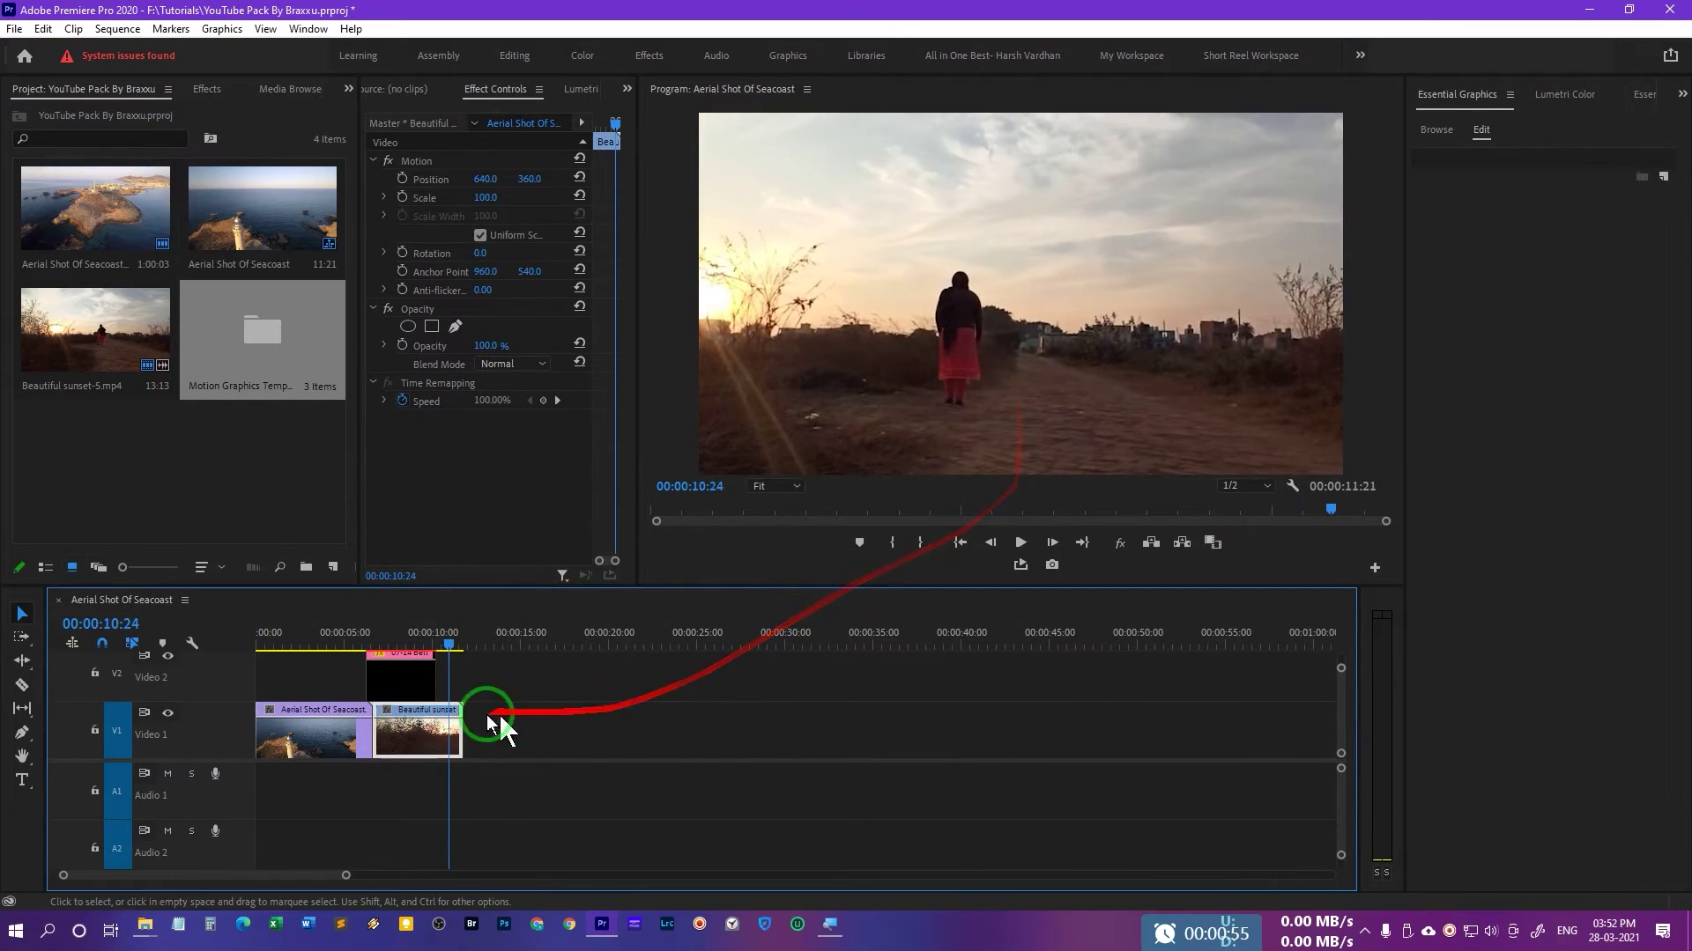
Replace the 07-14 Bell clip on track V2 with the 05-16 Lower Third (Left) template, accepting substitution of the missing fonts.
left_click(397, 679)
key("Delete")
left_click(1438, 132)
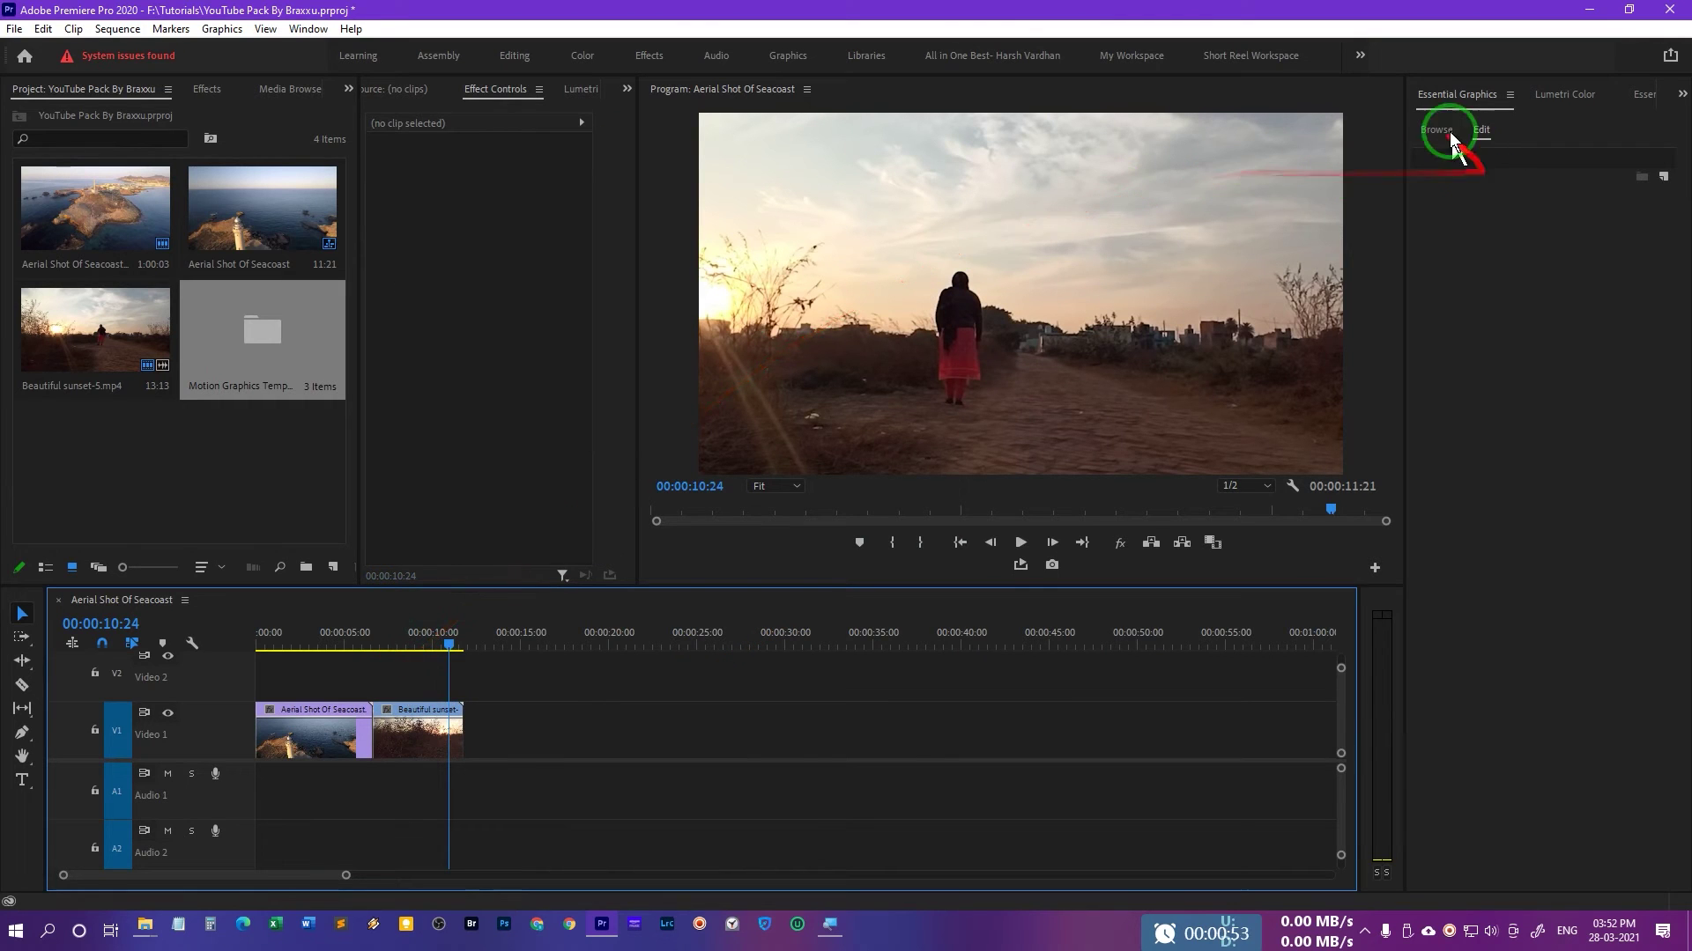
scroll(1533, 546, "down", 4)
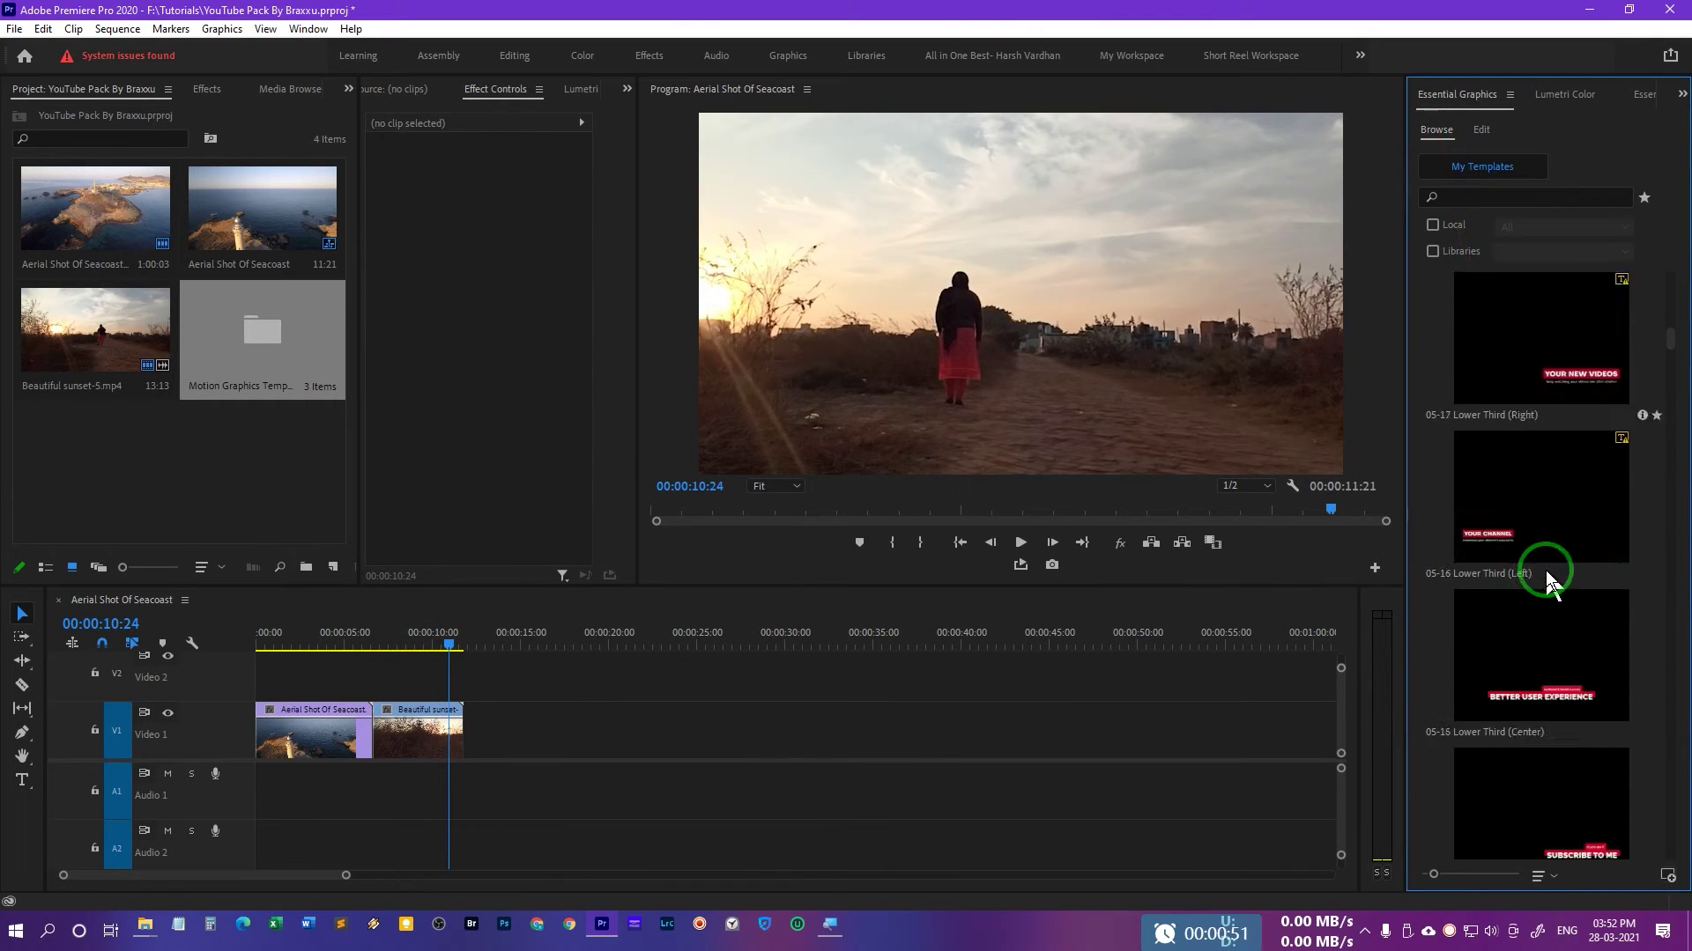
mouse_move(1548, 581)
left_mouse_down()
mouse_move(1472, 553)
mouse_move(1517, 627)
left_mouse_up()
left_click_drag(1532, 556, 356, 692)
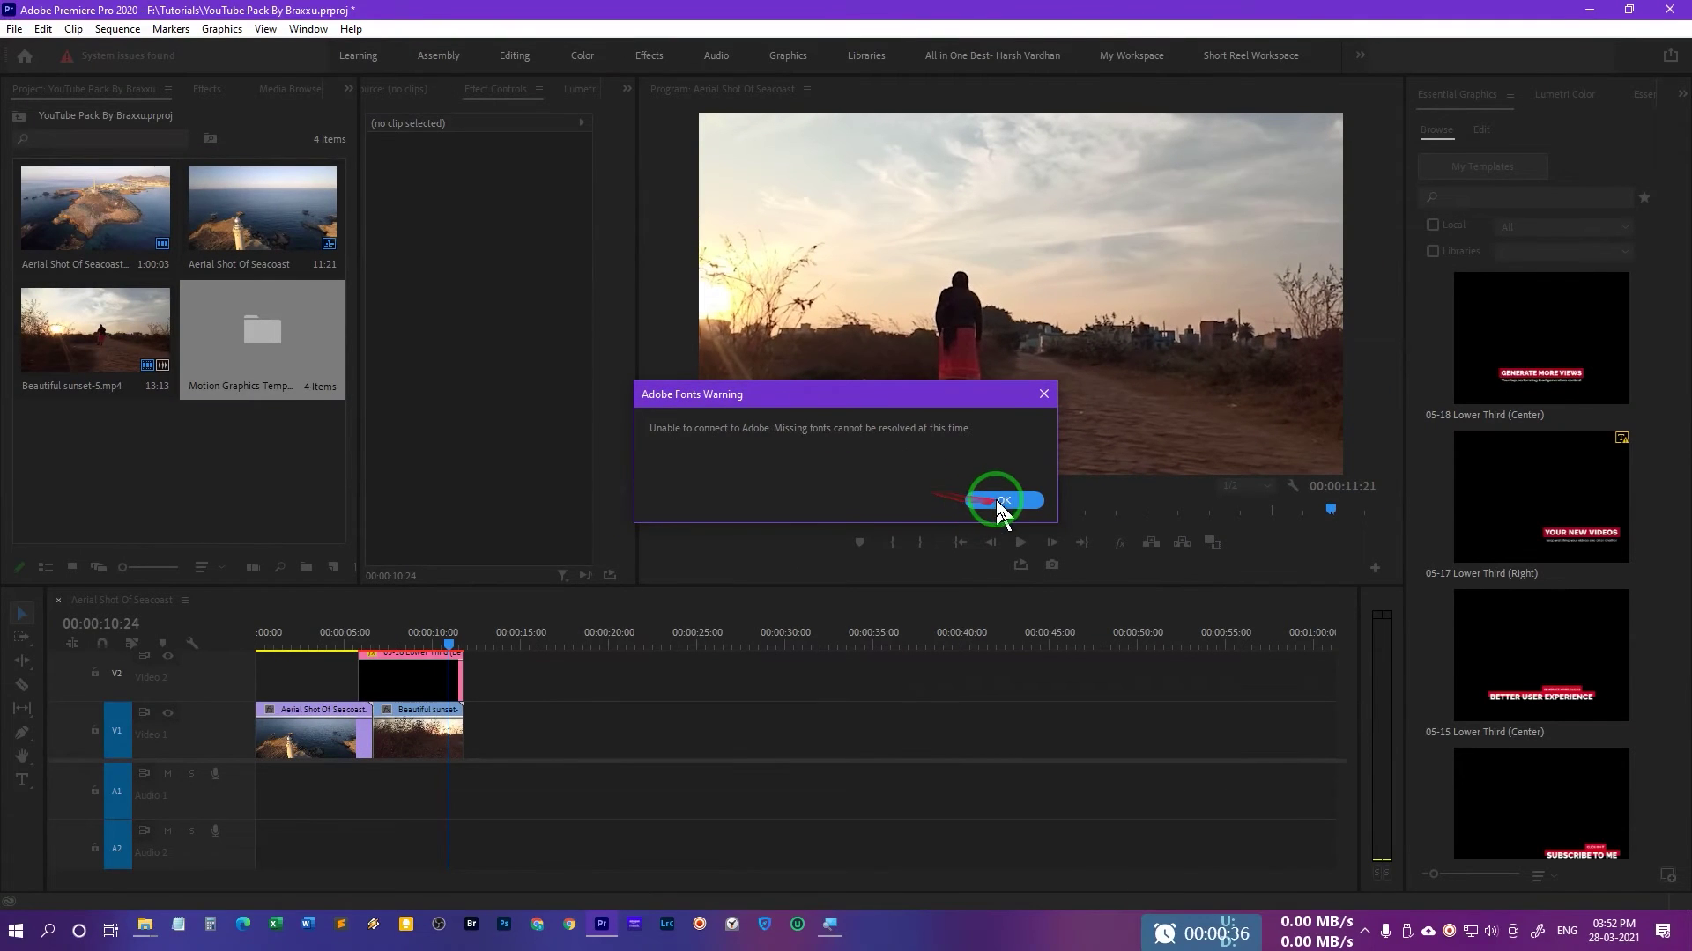
left_click(1001, 500)
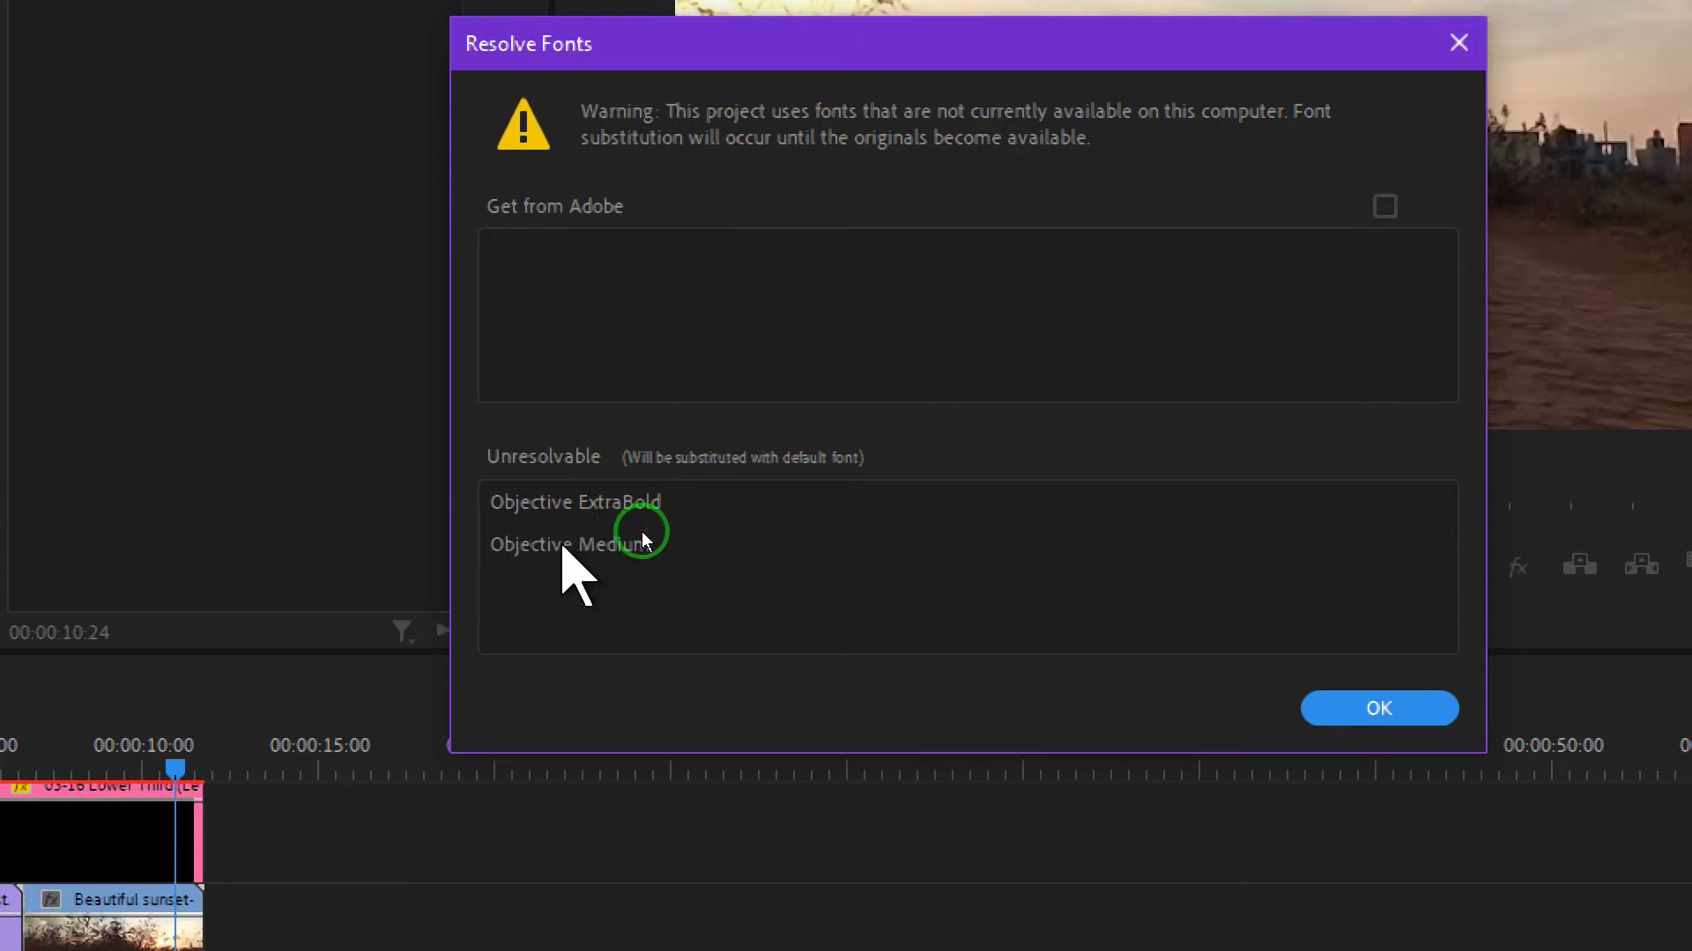
left_click(1379, 709)
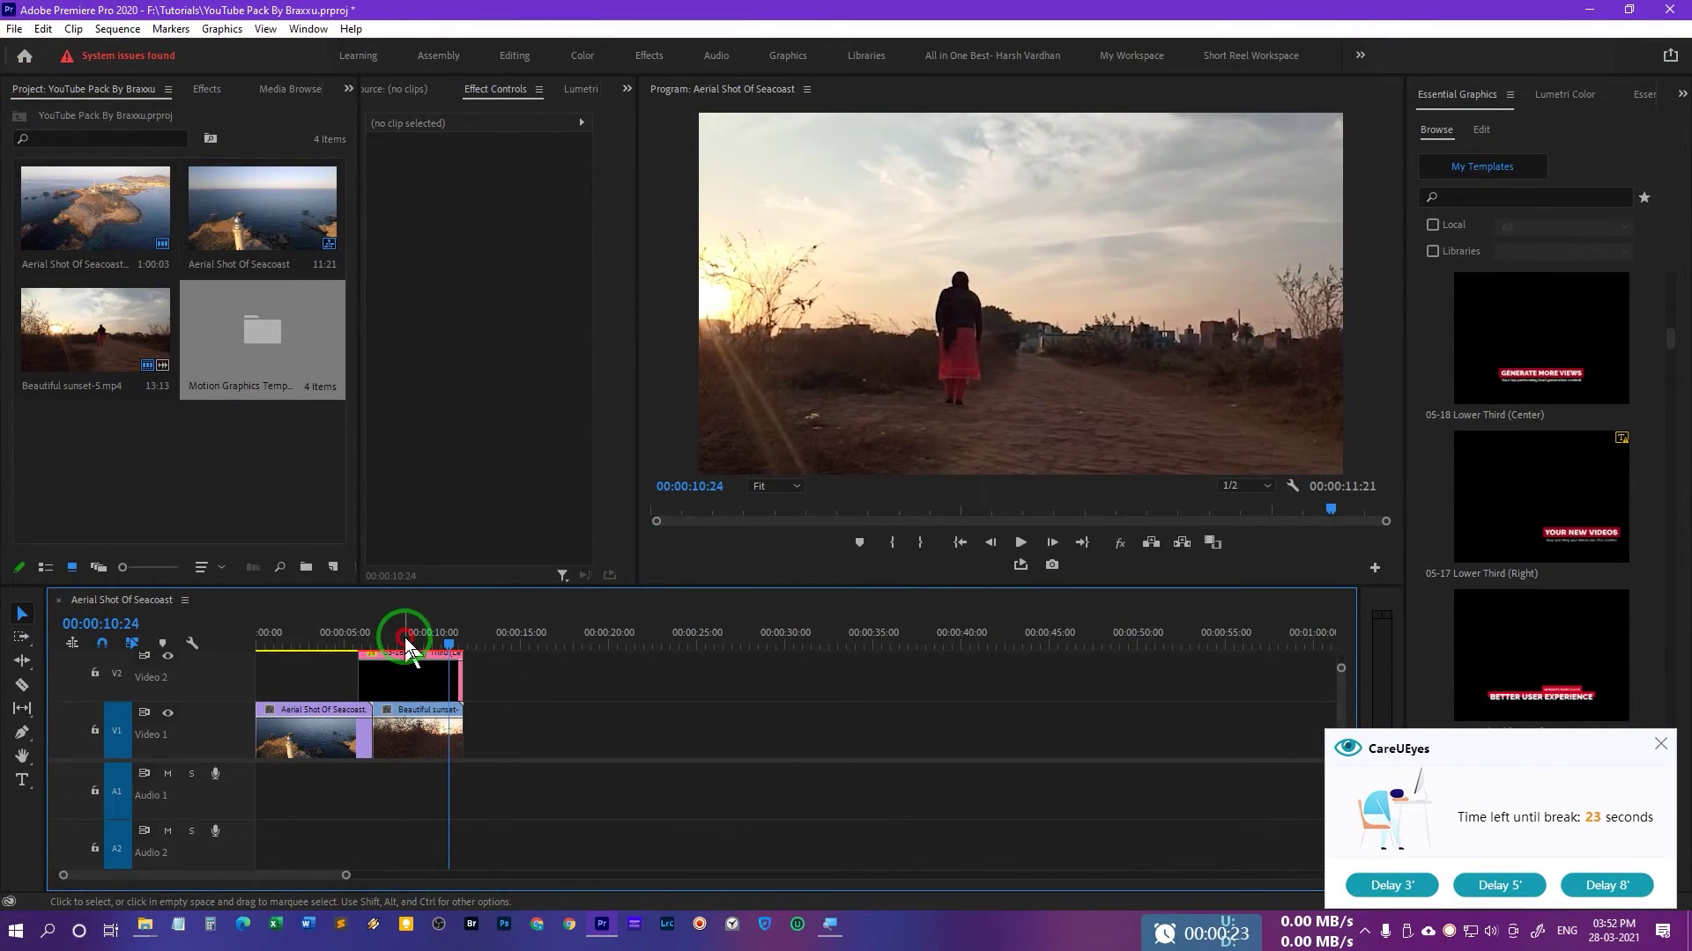
Move the playhead to 00:00:08:09 and scale the 05-16 Lower Third clip to the frame size.
left_click(212, 816)
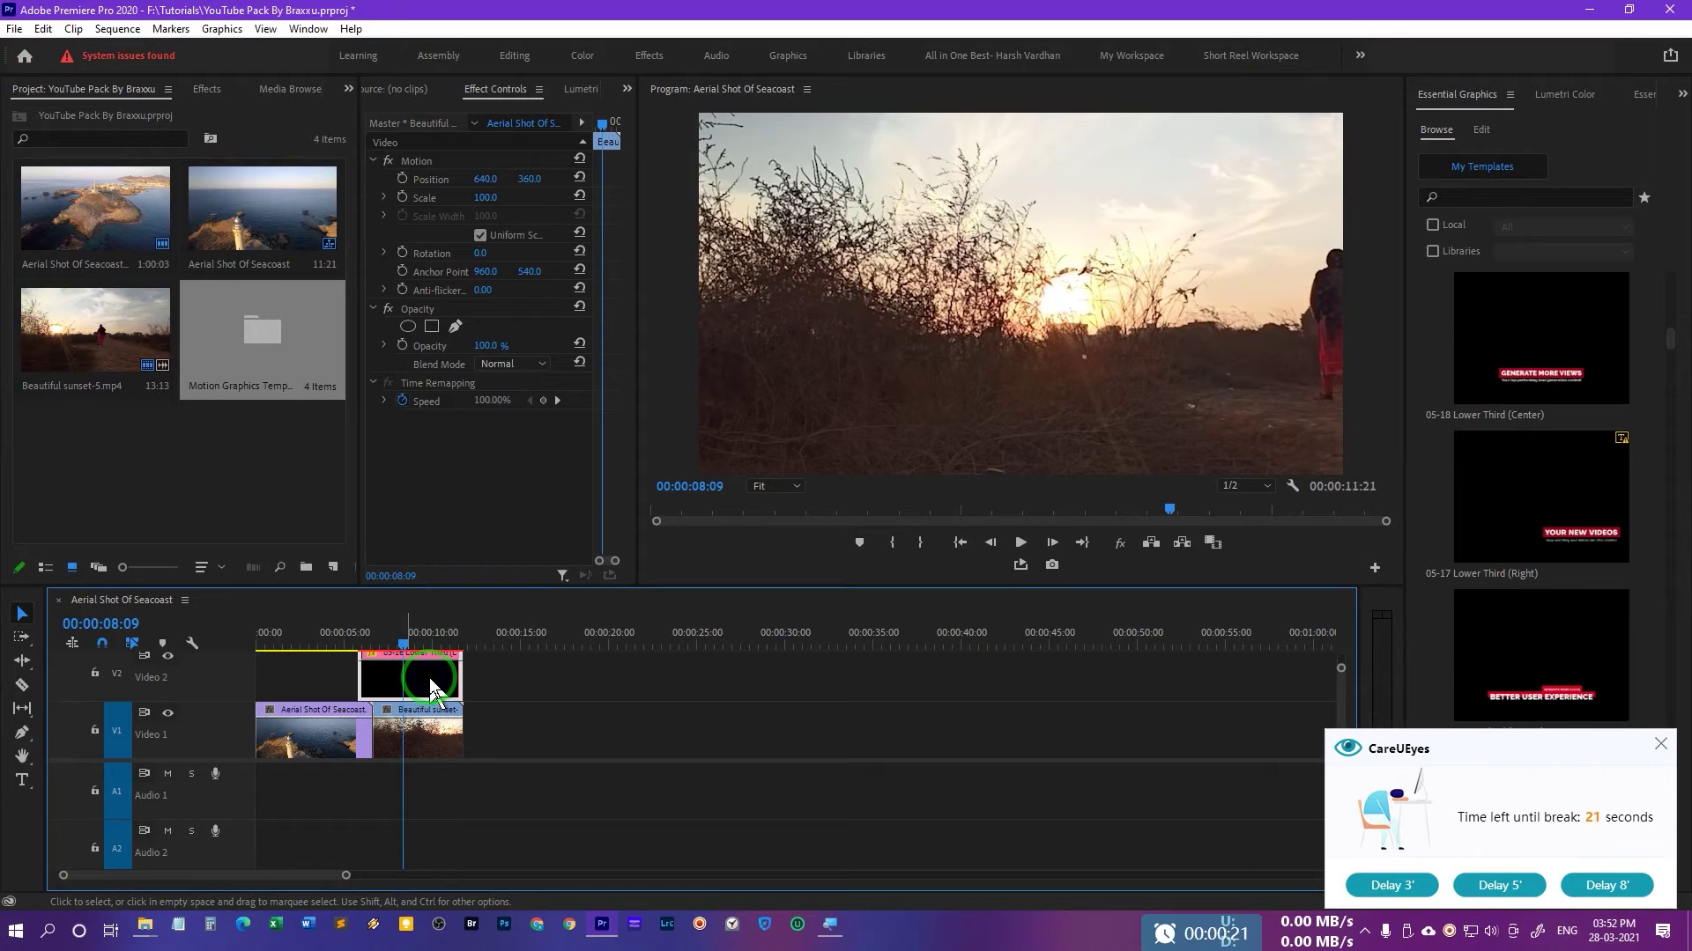
right_click(430, 678)
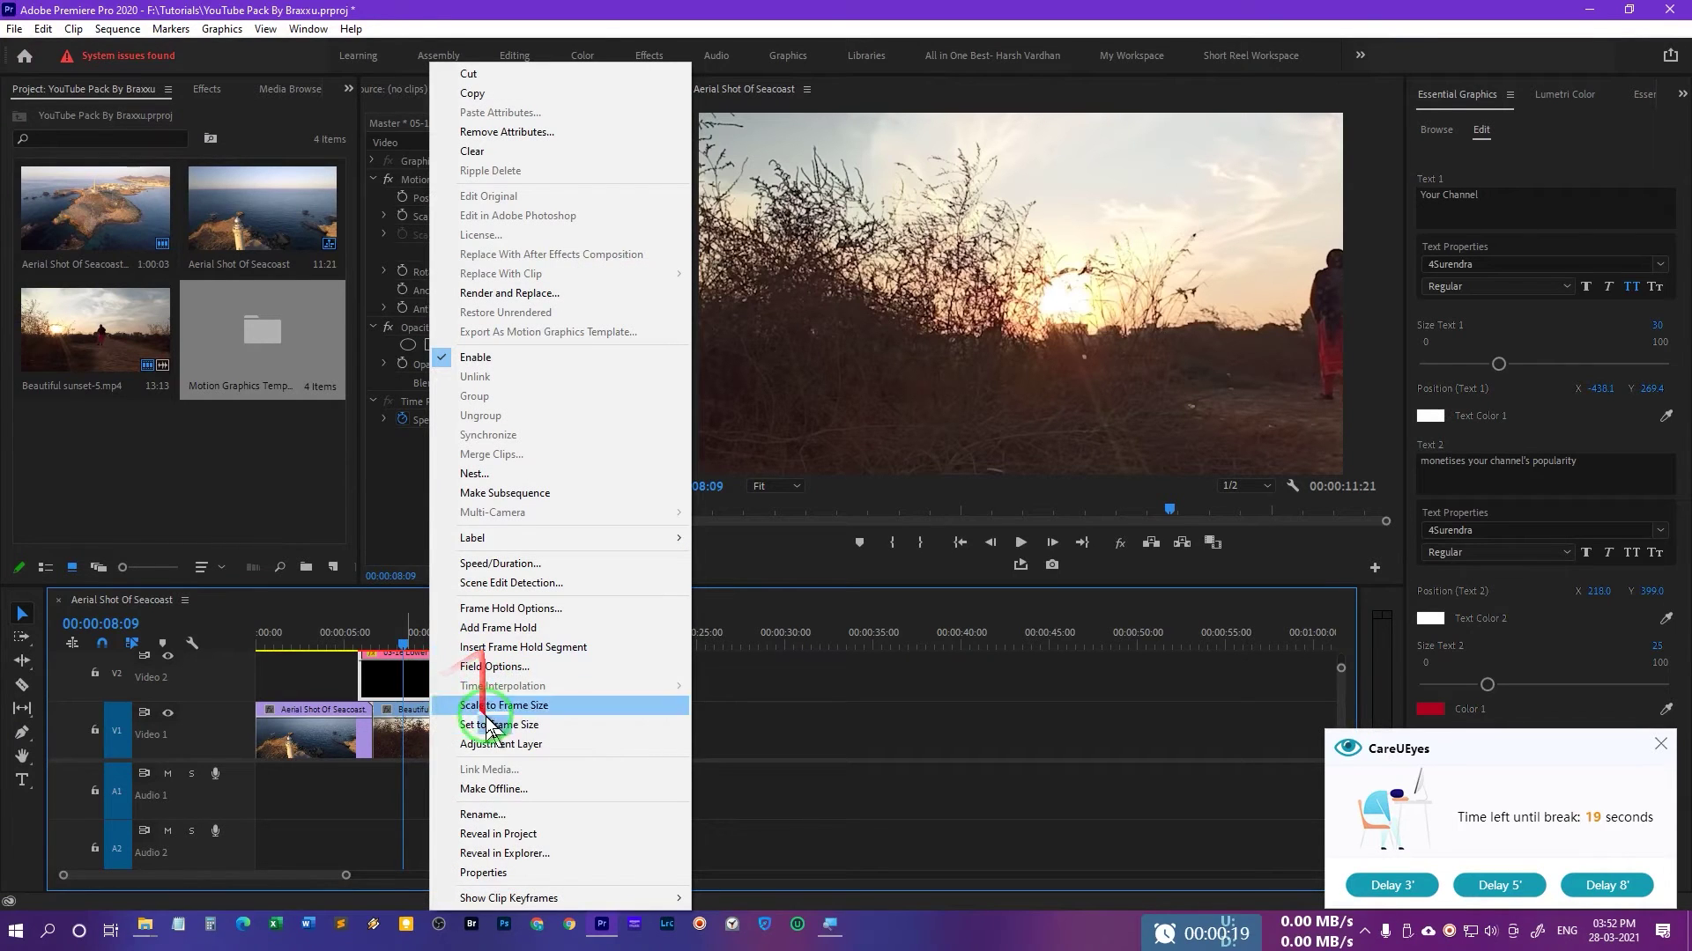
left_click(525, 707)
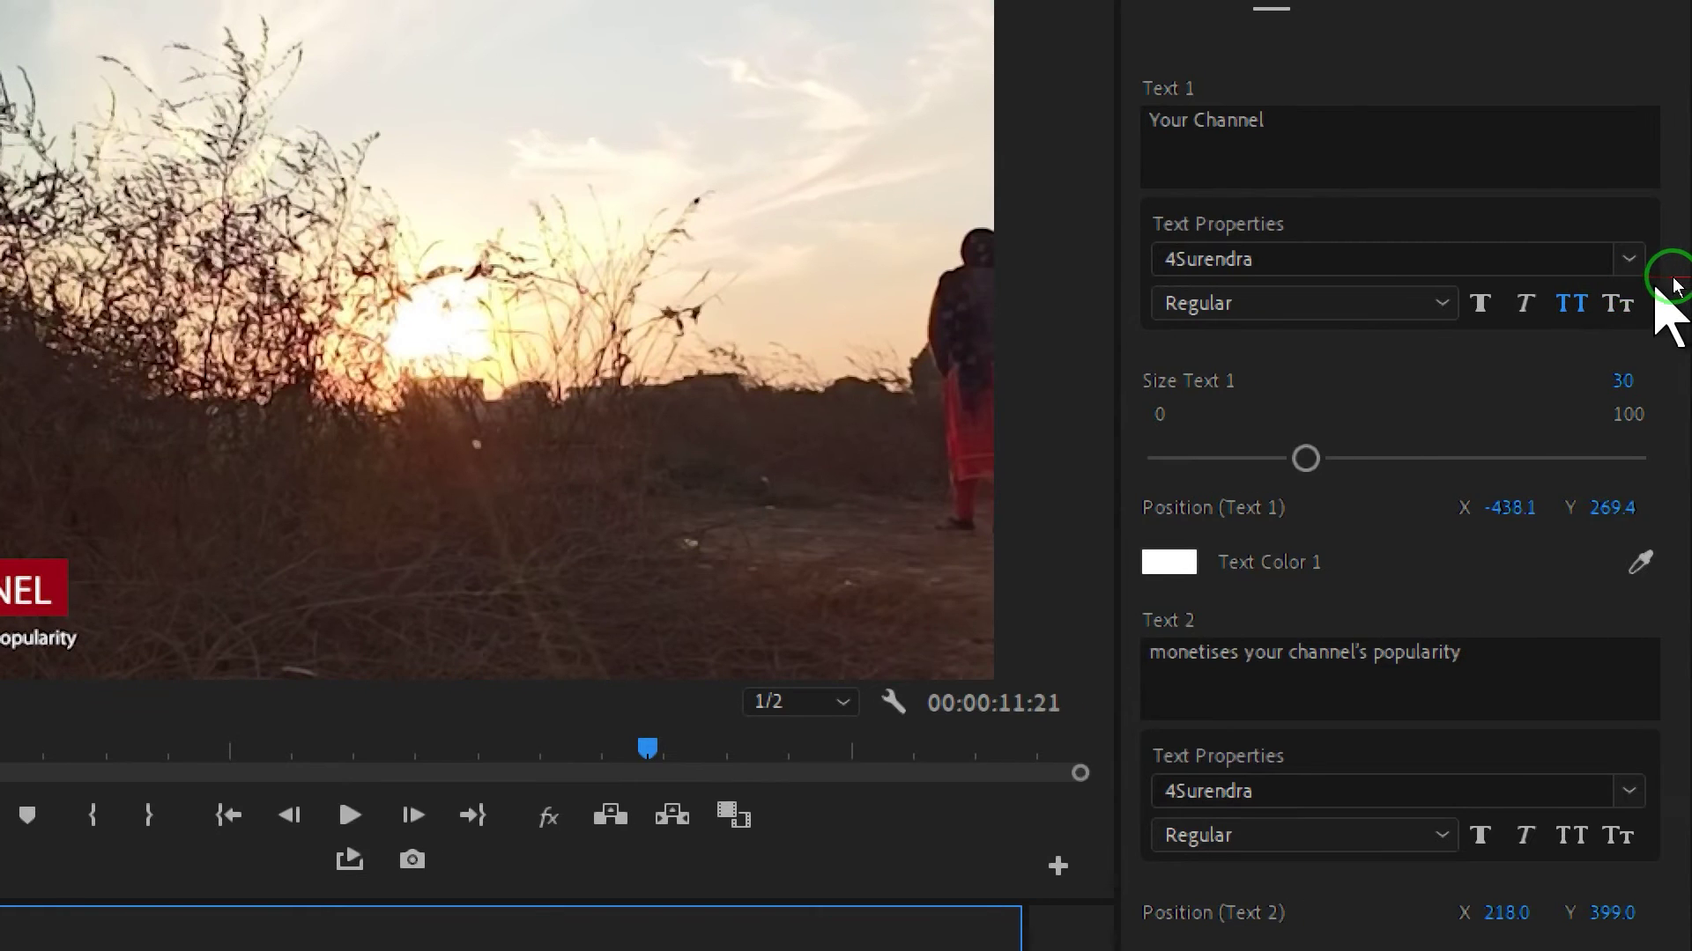
Set the lower third's Text 1 font to Acme and Text 2 font to ABeeZee, ending the break reminder.
left_click(1660, 264)
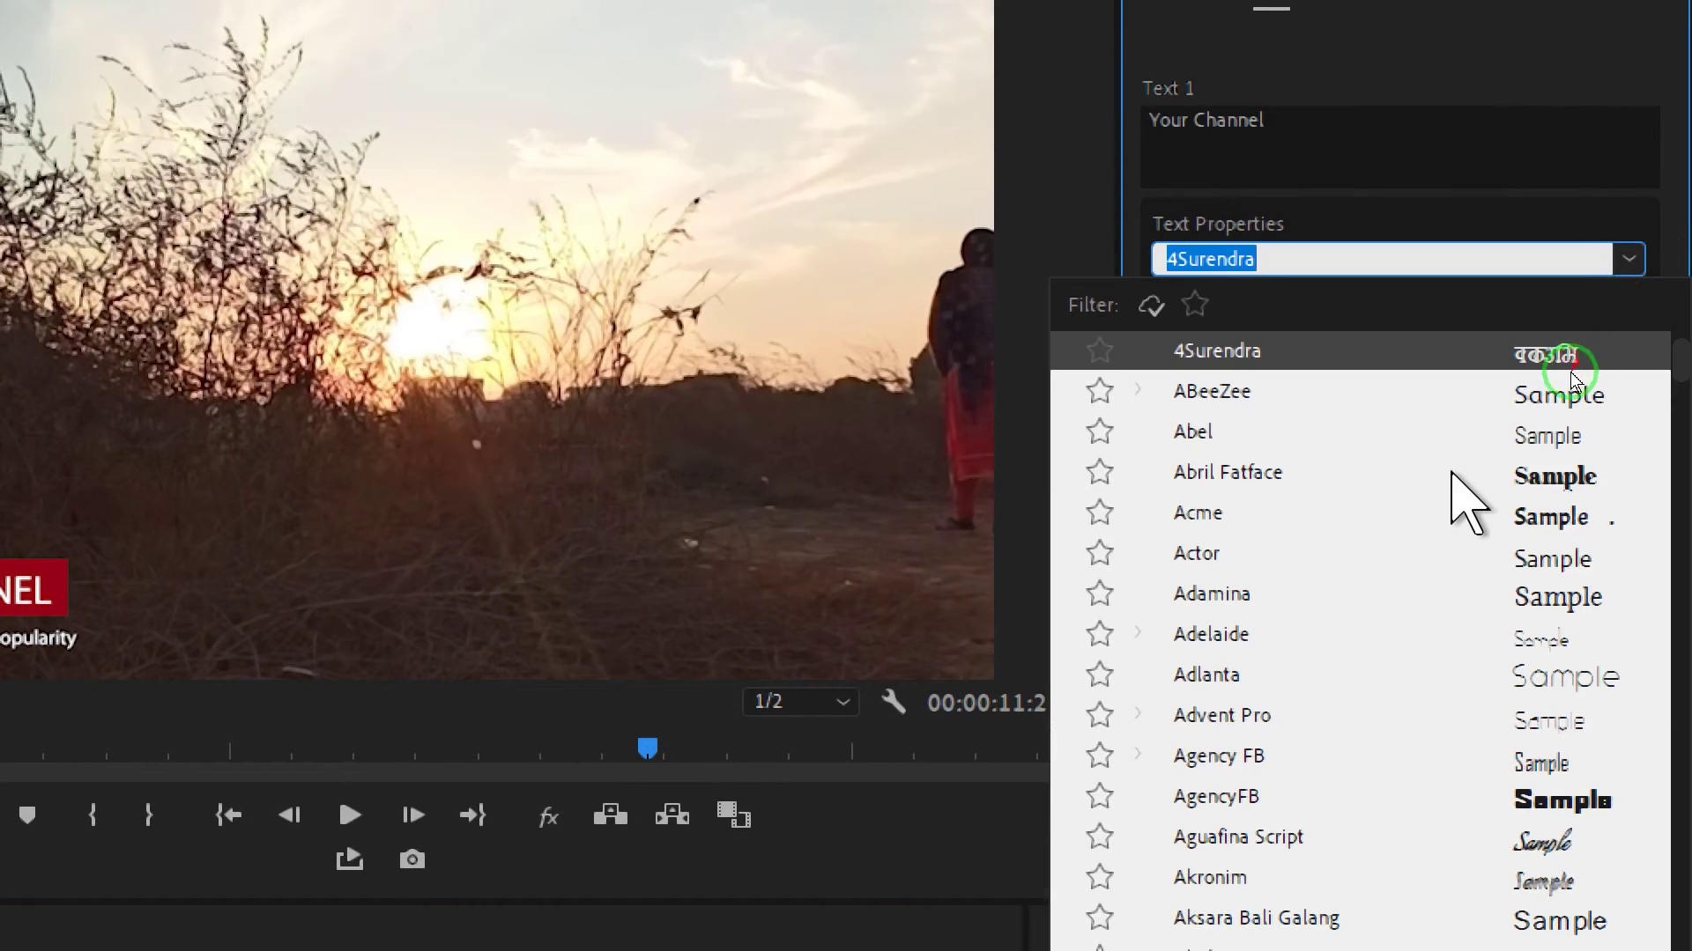
key("Escape")
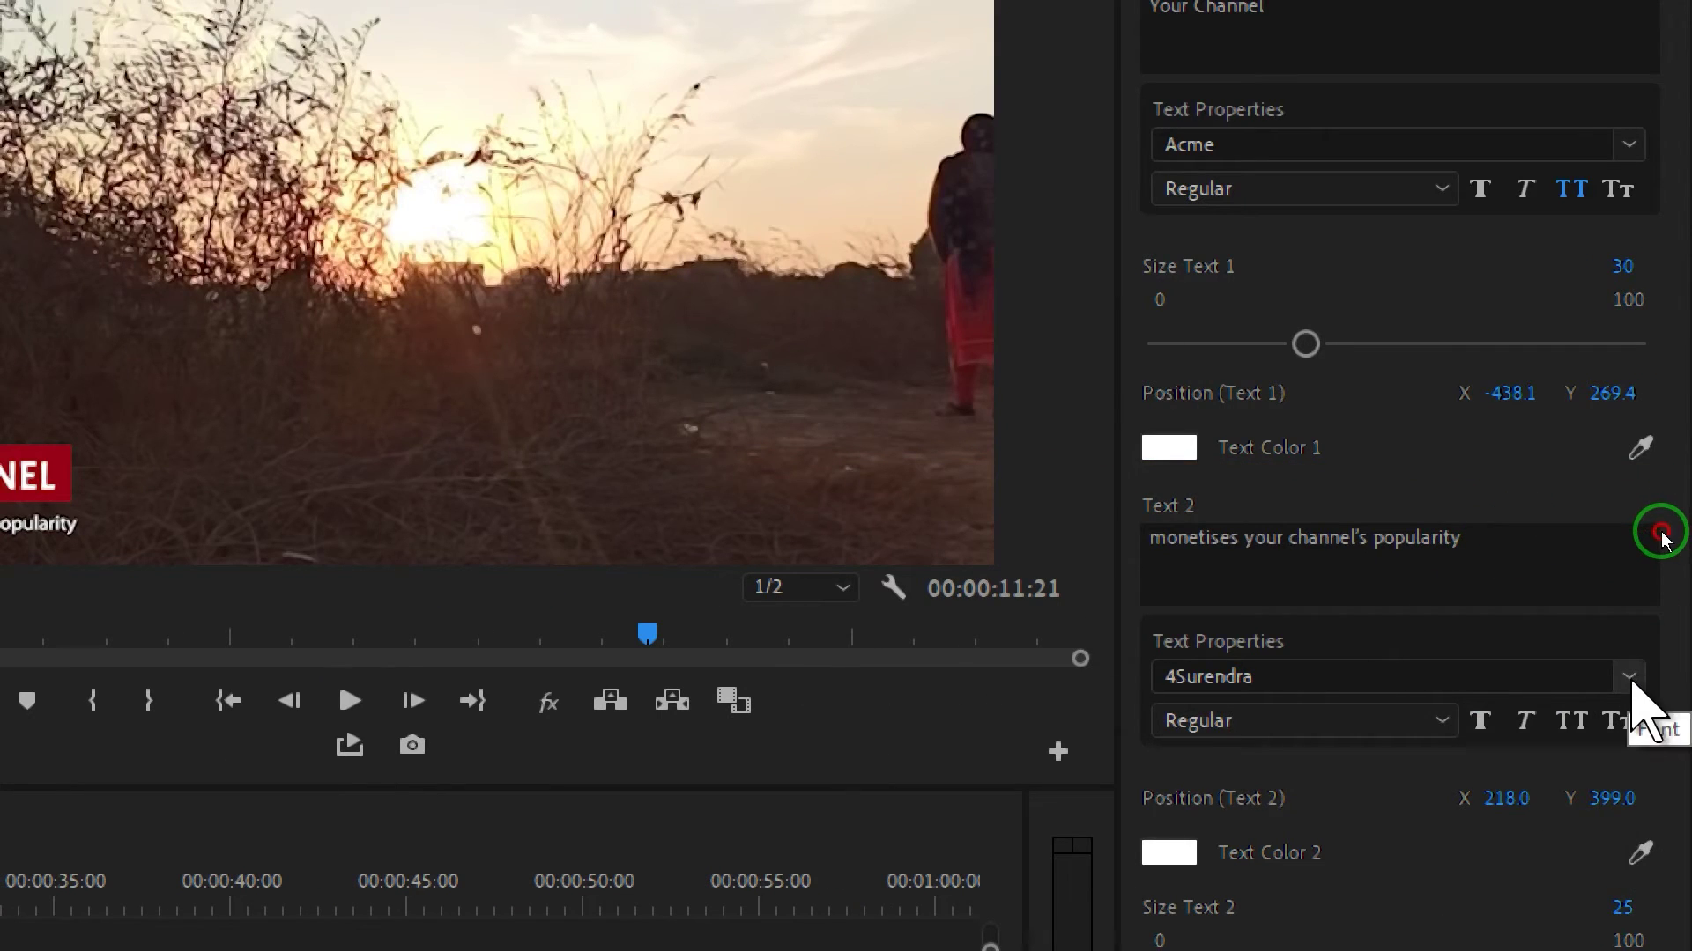
left_click(1628, 678)
left_click(1212, 809)
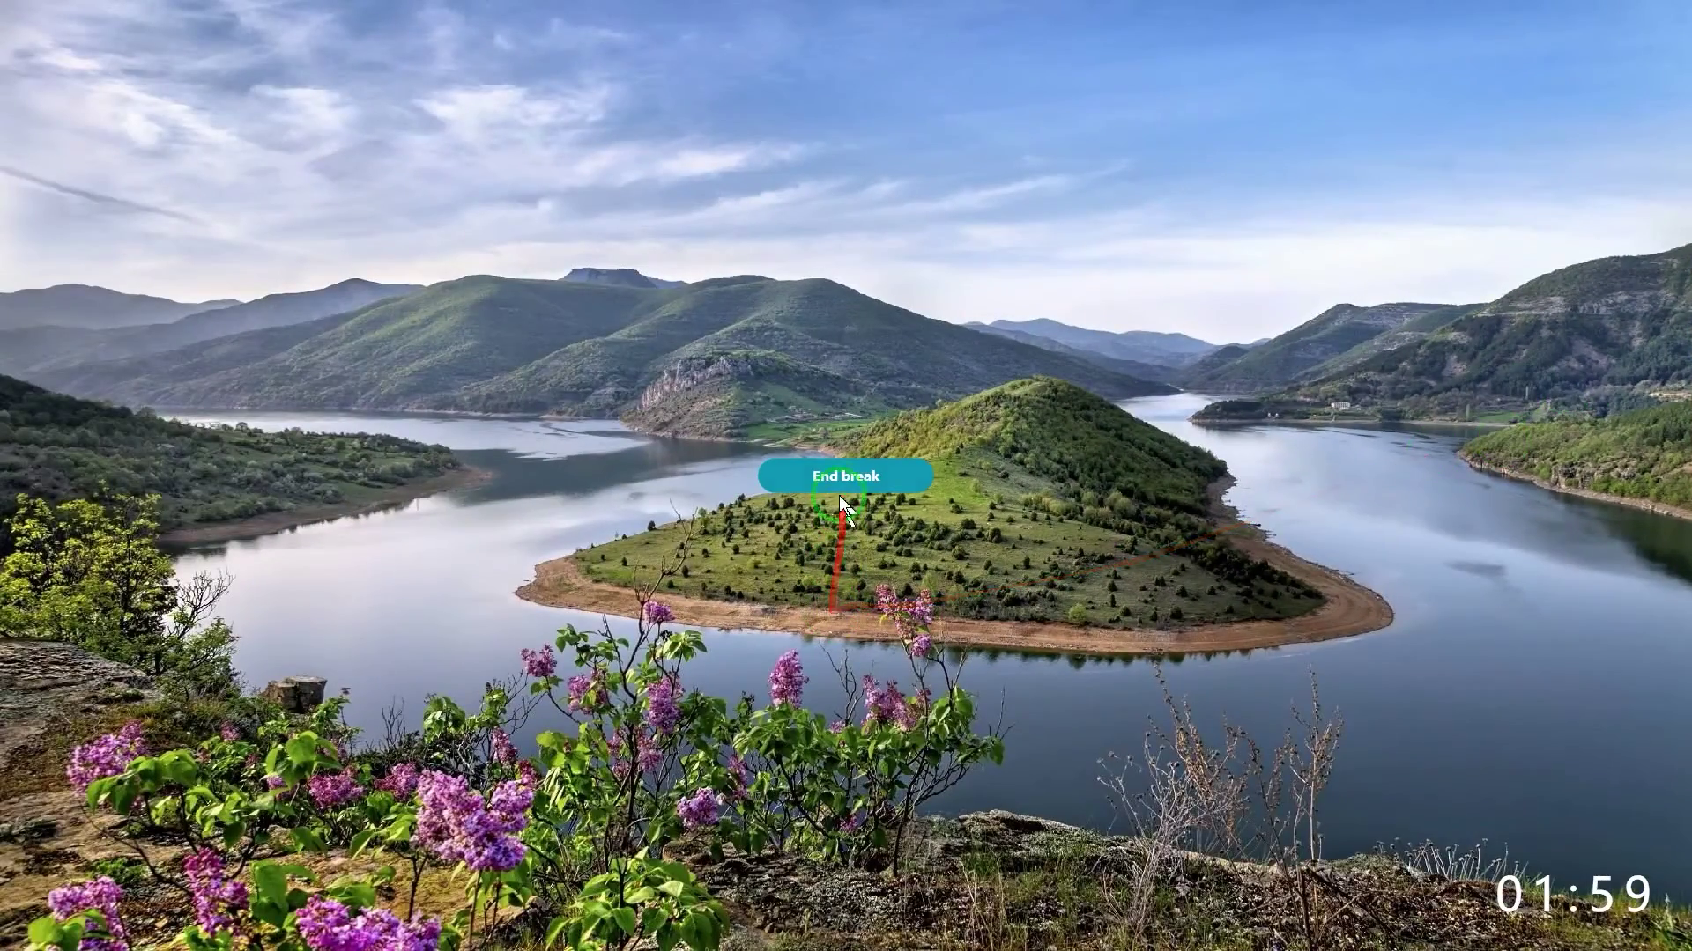
left_click(838, 483)
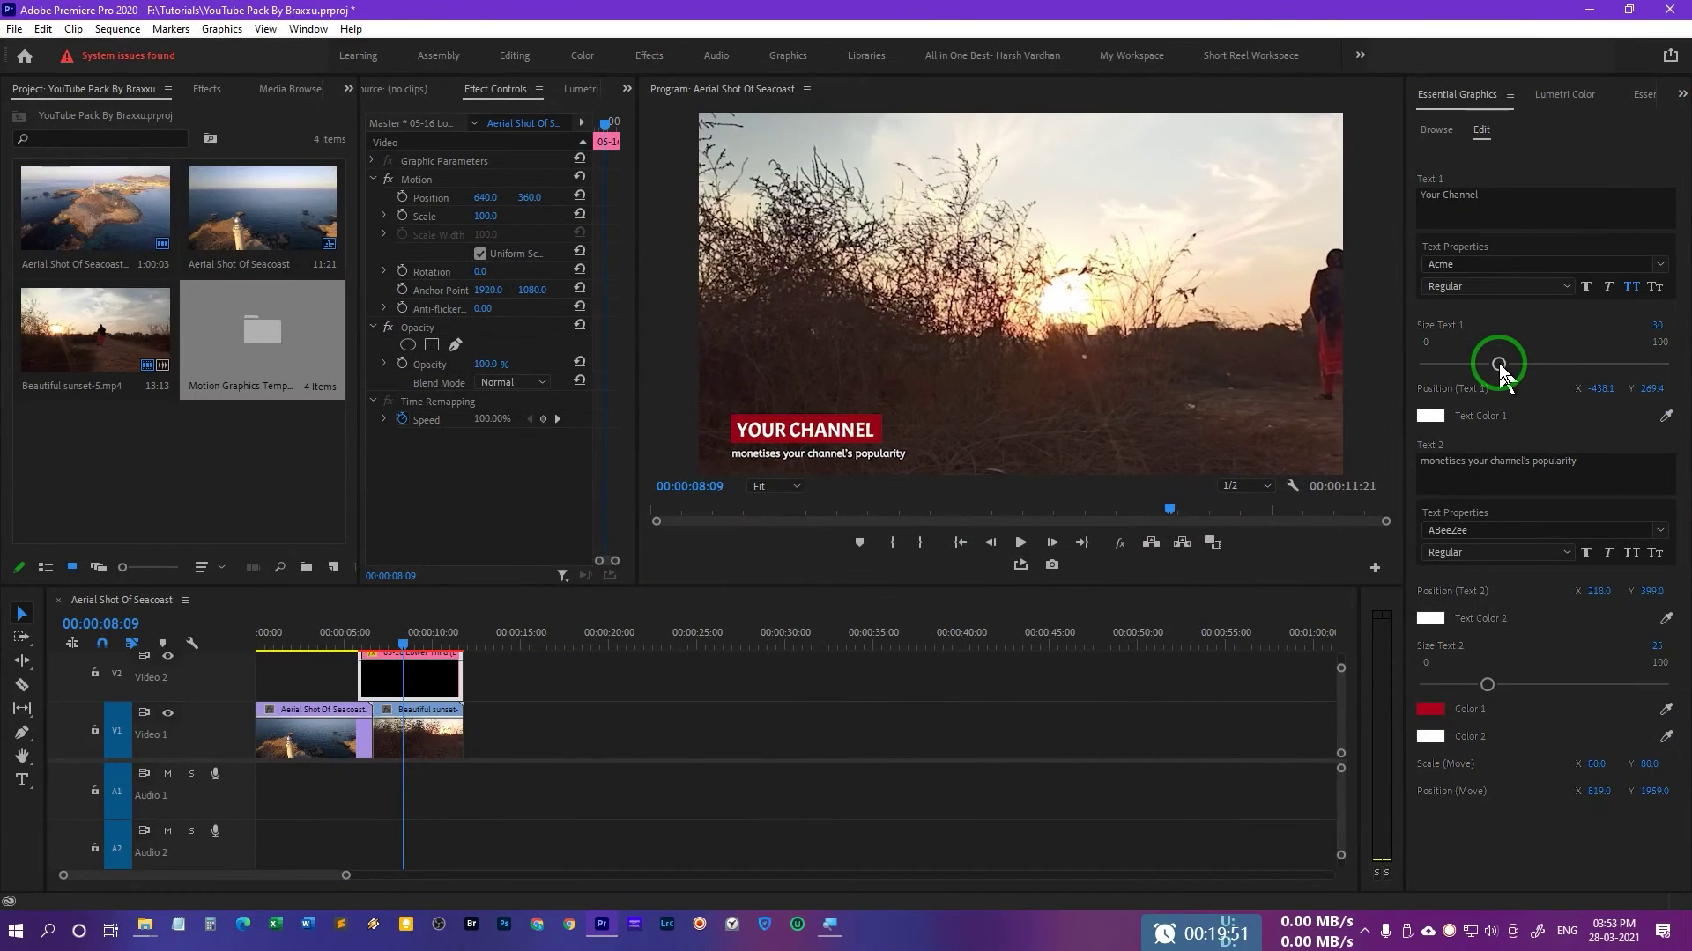
Set the lower third's Size Text 1 to 34 and Size Text 2 to 26.
left_click_drag(1305, 721, 1343, 724)
mouse_move(1517, 361)
left_mouse_down()
mouse_move(1472, 364)
mouse_move(1521, 363)
mouse_move(1507, 363)
left_mouse_up()
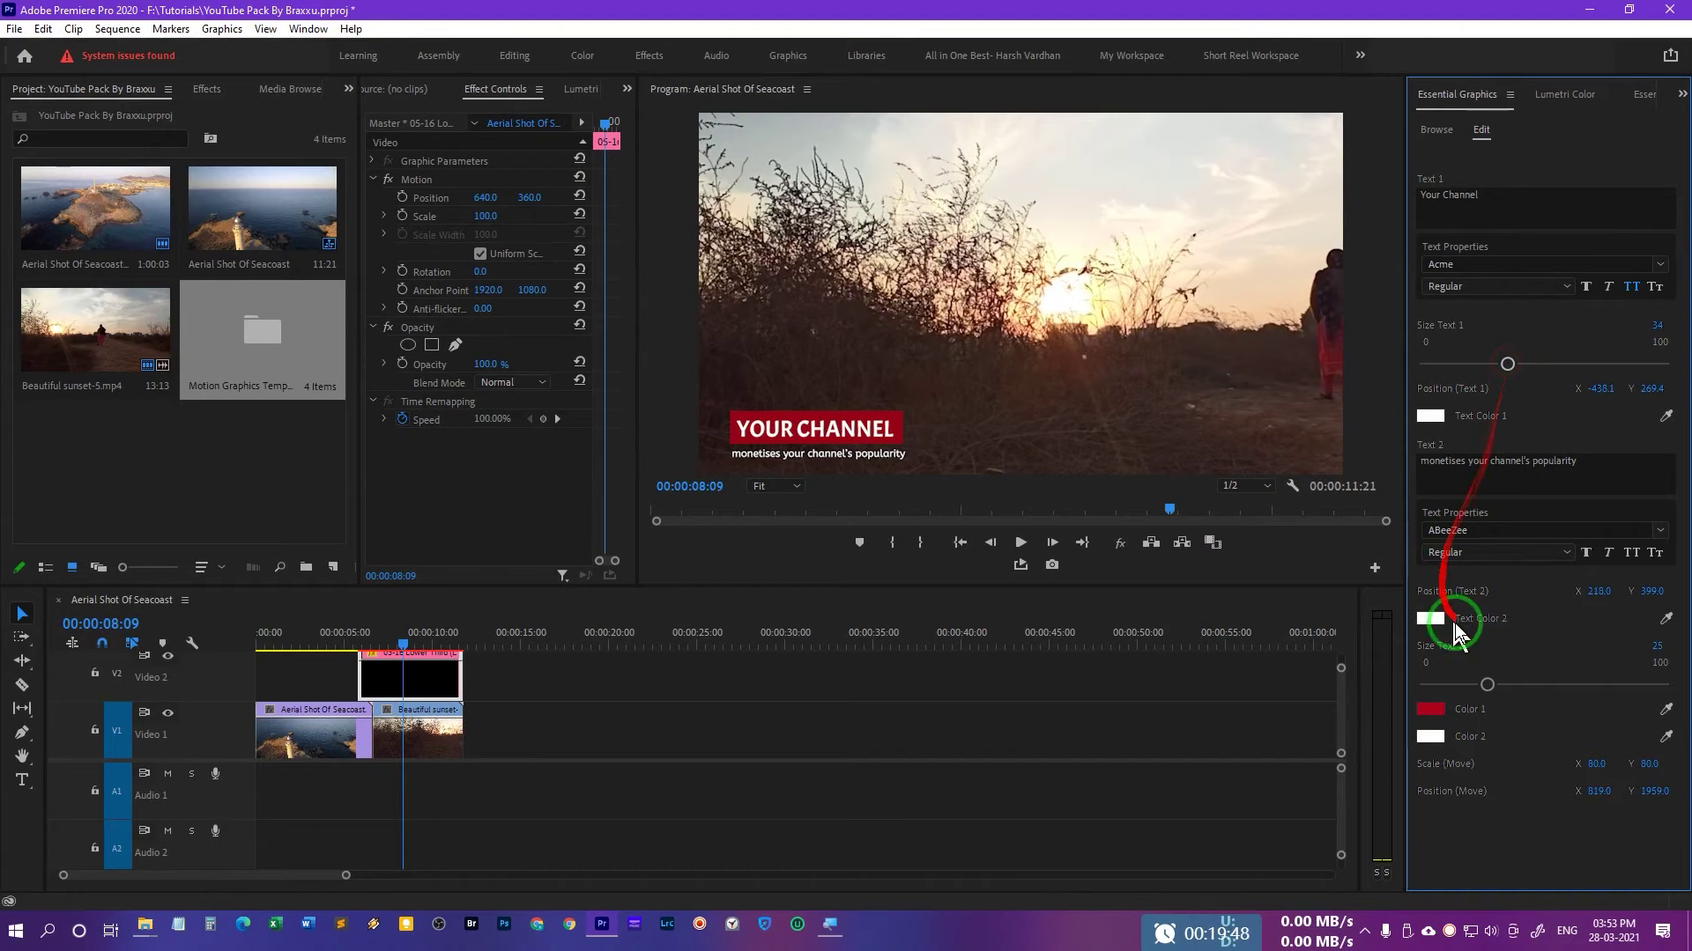
left_click_drag(1487, 684, 1447, 715)
Change Color 1 of the lower third to a dark purple.
left_click(1431, 711)
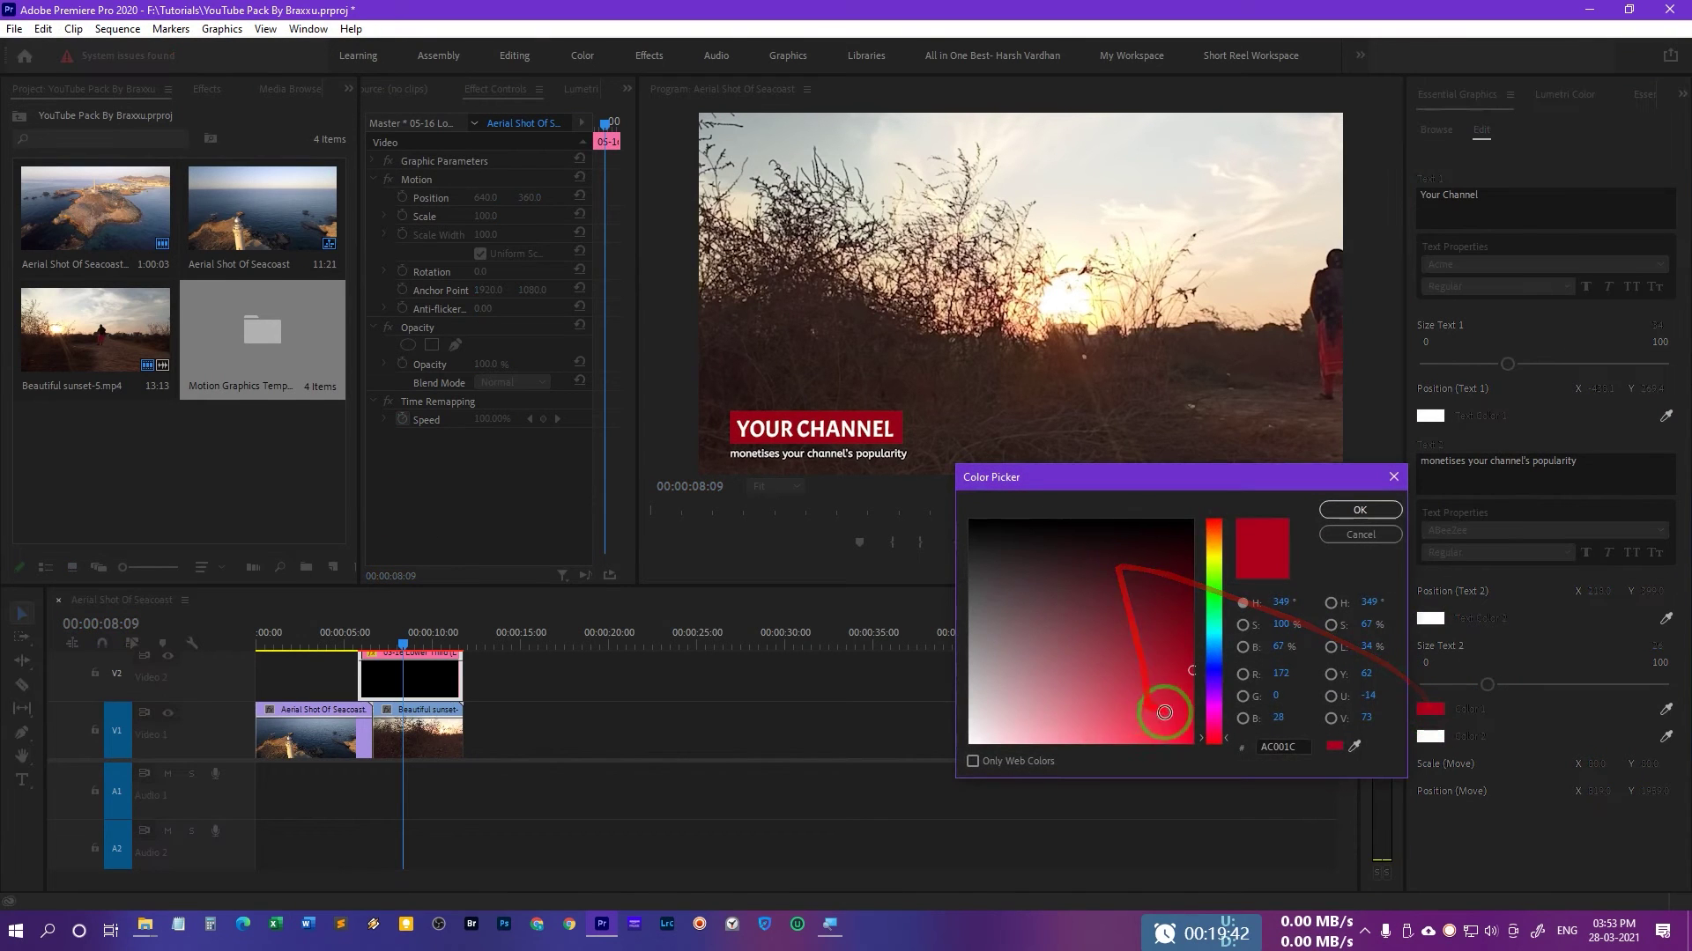
left_click_drag(1213, 696, 1213, 685)
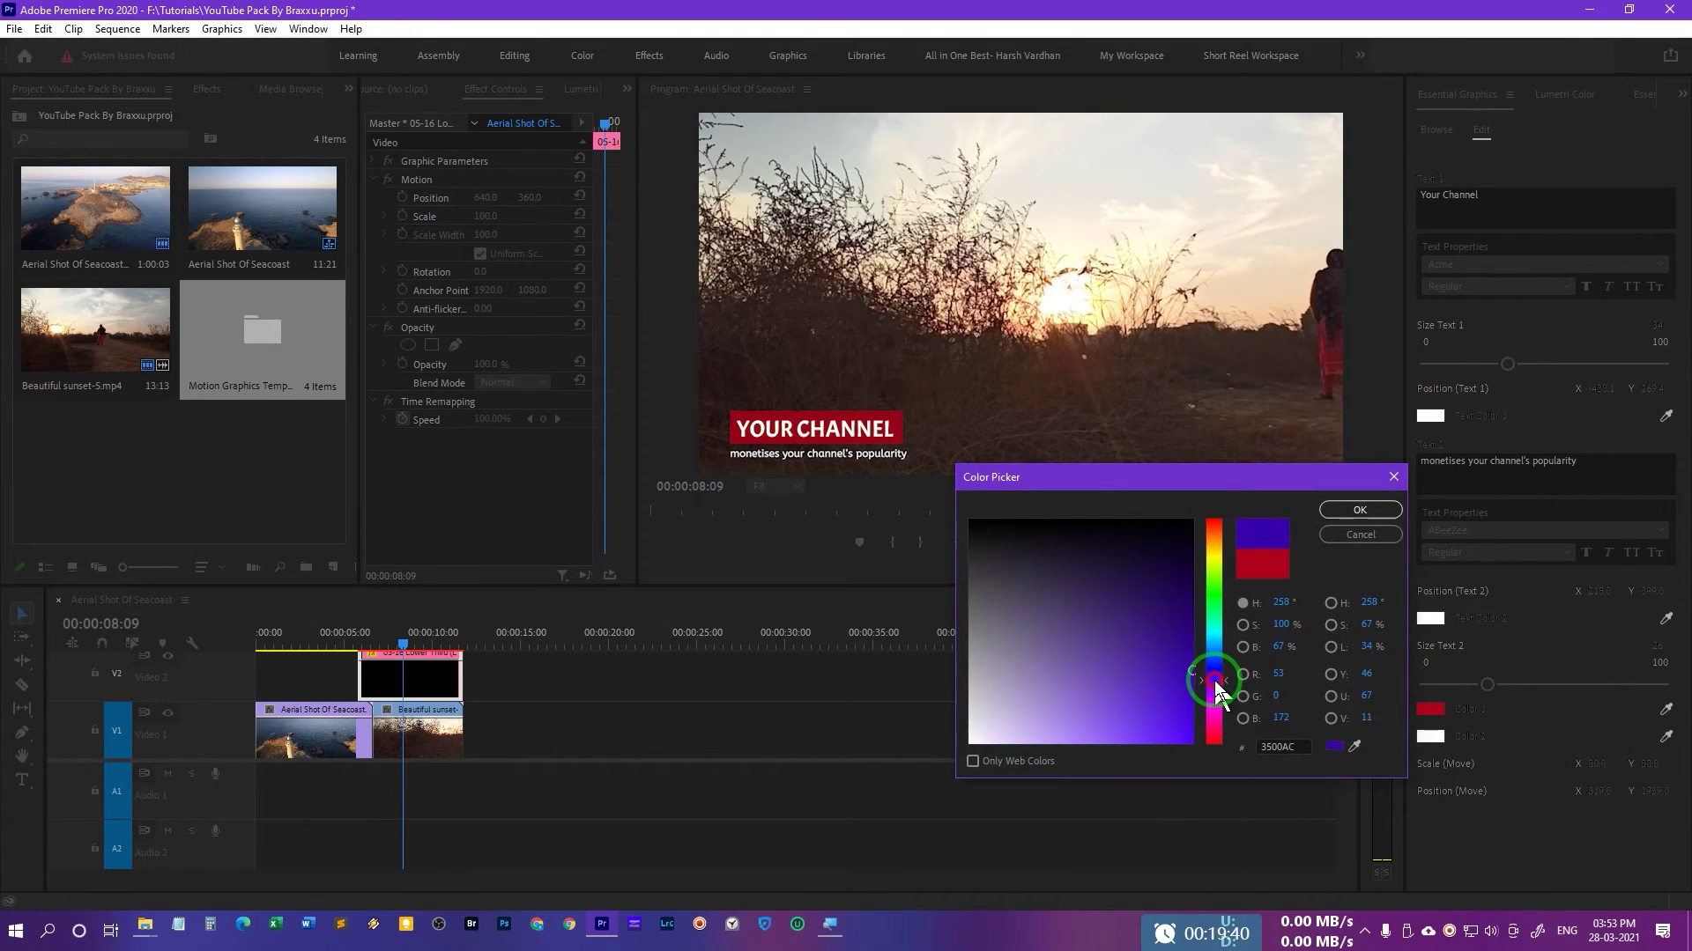
left_click(1356, 510)
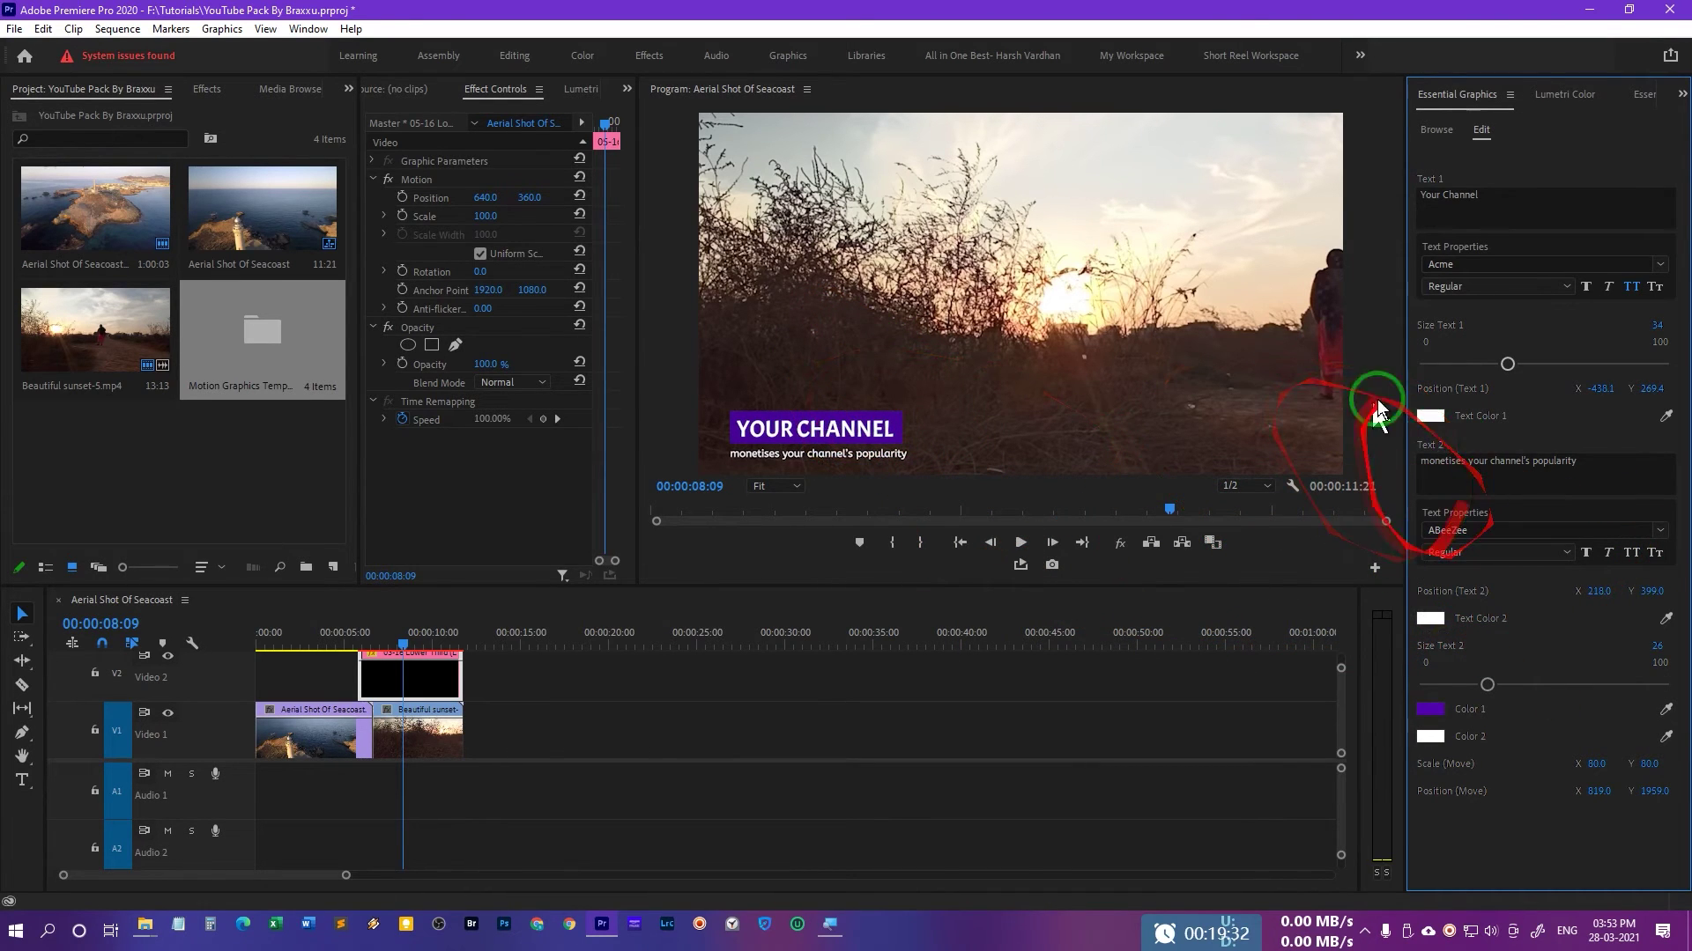
Replace the lower third's Text 1 with the channel's own name.
left_click(1583, 461)
left_click(1482, 195)
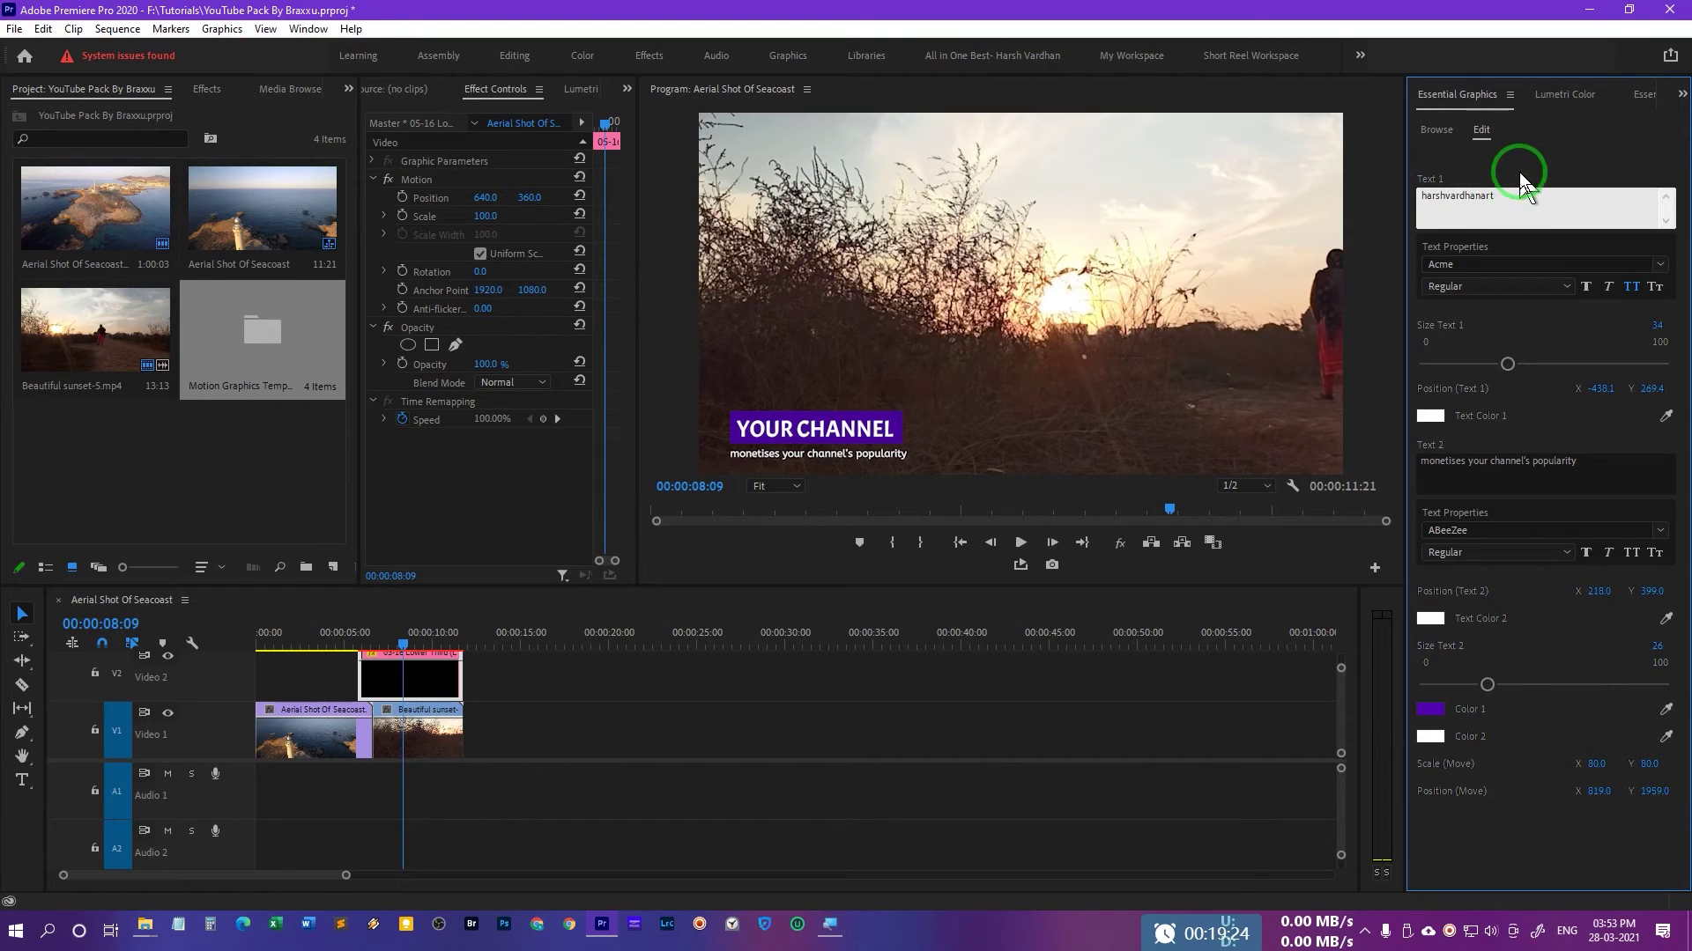
left_click(1545, 161)
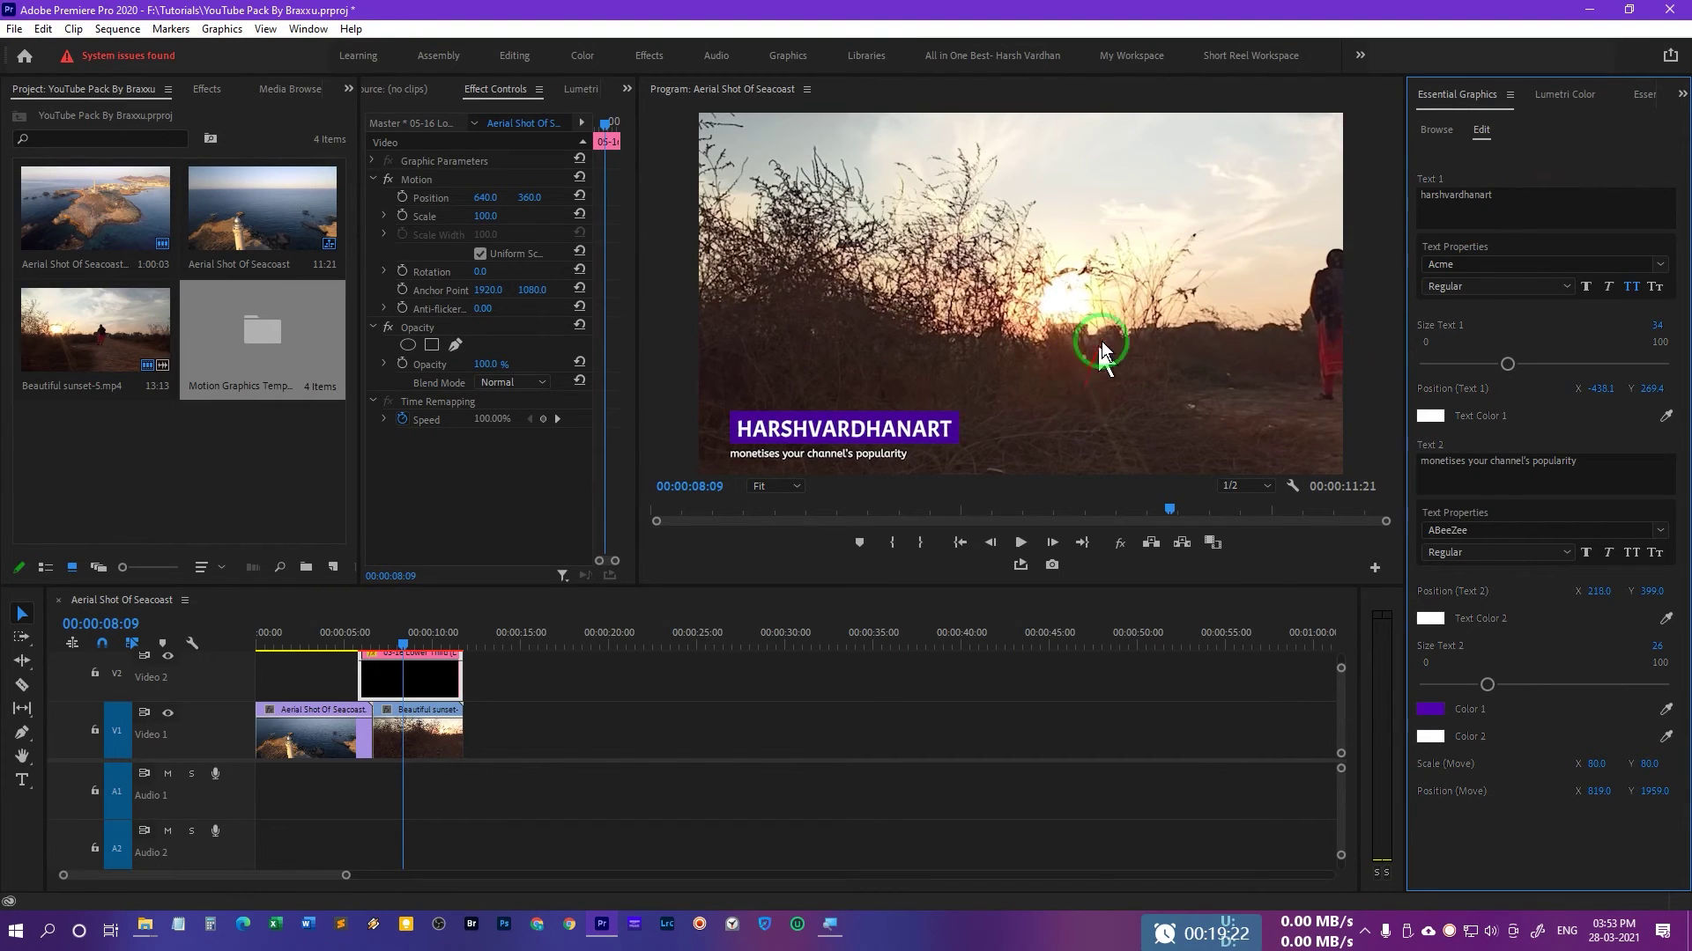
Delete the lower third from track V2 and place the 09-04 Transition template there, above the cut between the two video clips.
left_click(518, 691)
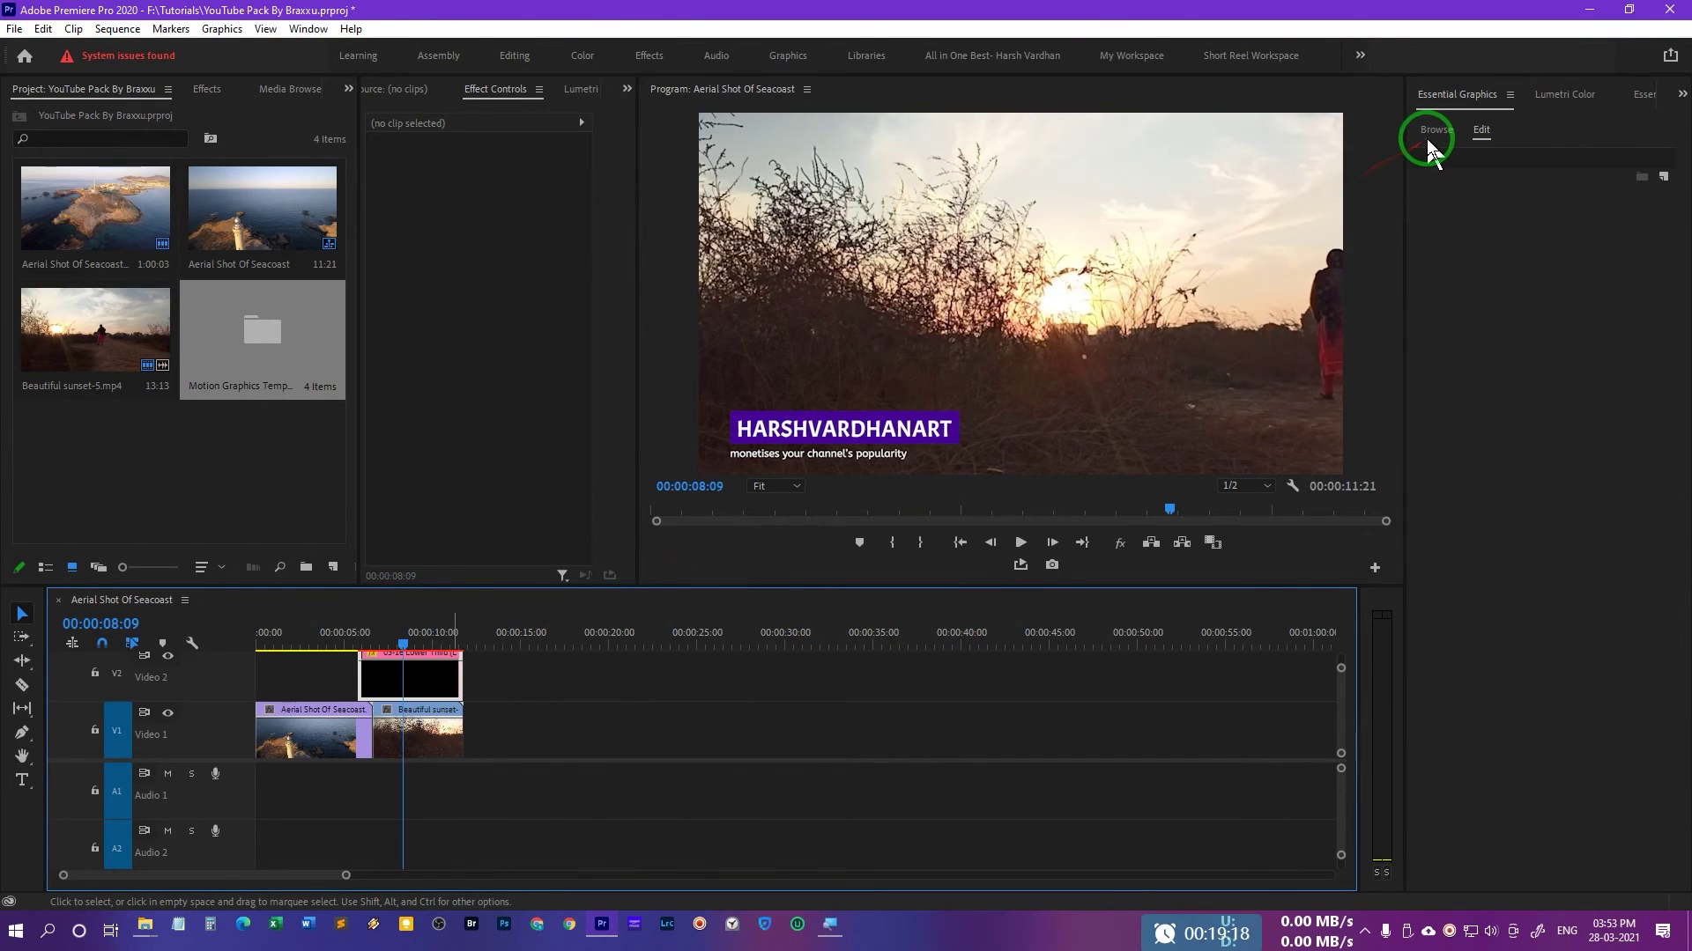
left_click(1434, 130)
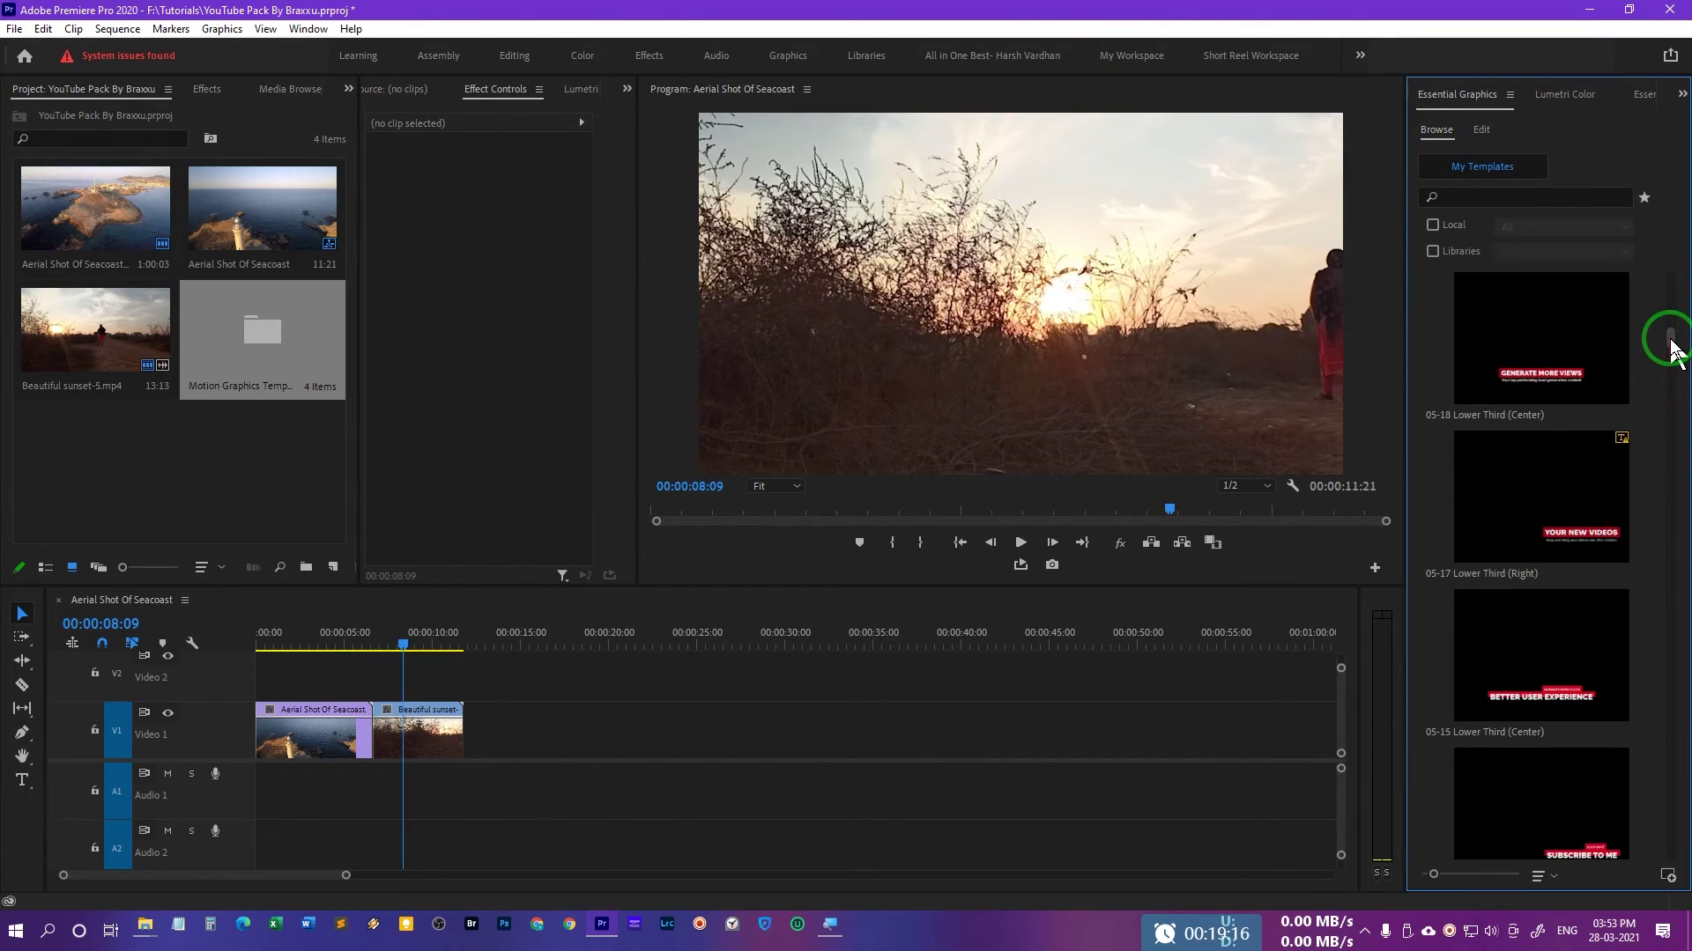
scroll(1671, 344, "down", 5)
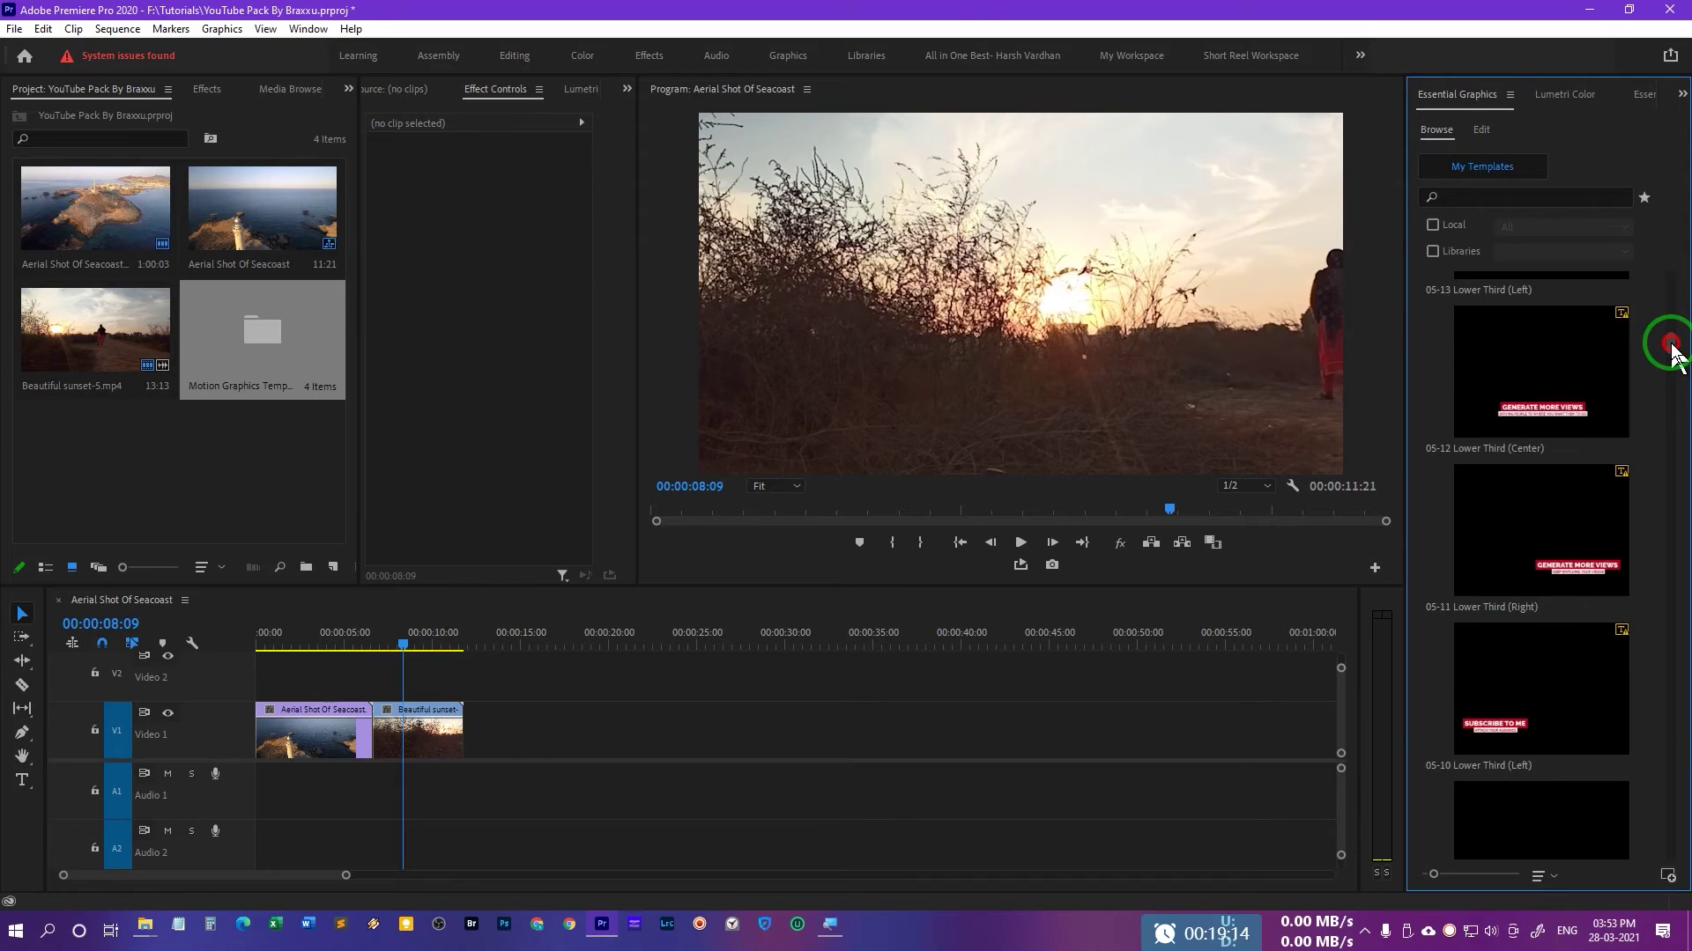
left_click_drag(1671, 344, 1674, 361)
scroll(1671, 361, "down", 2)
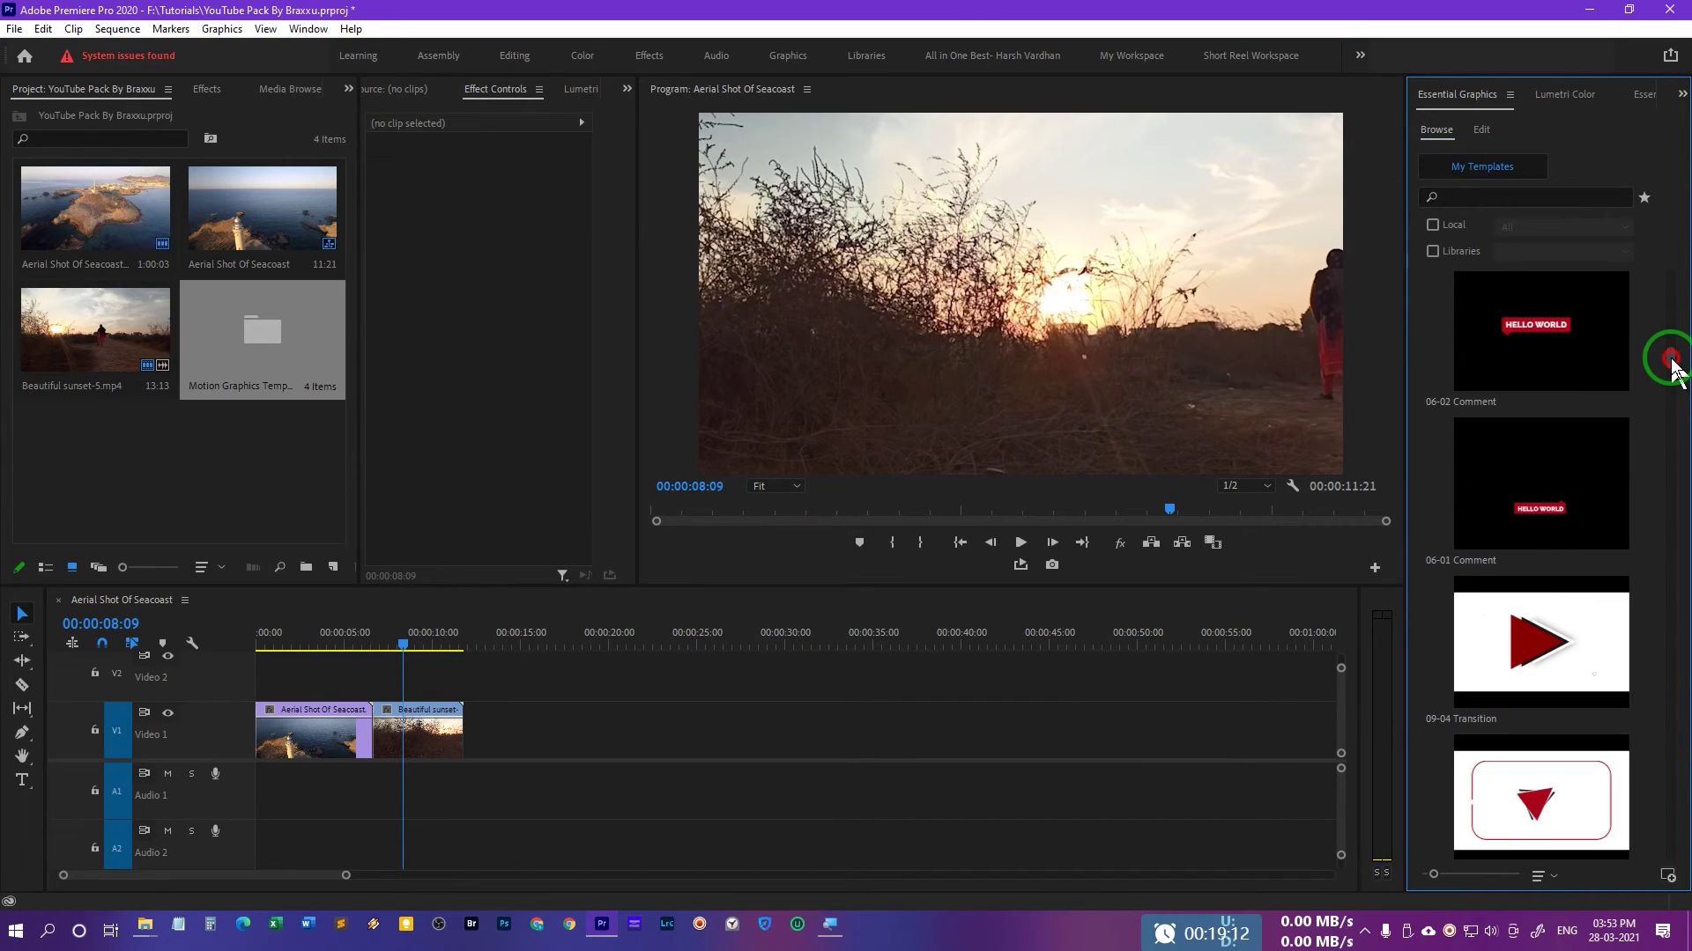
scroll(1671, 361, "down", 2)
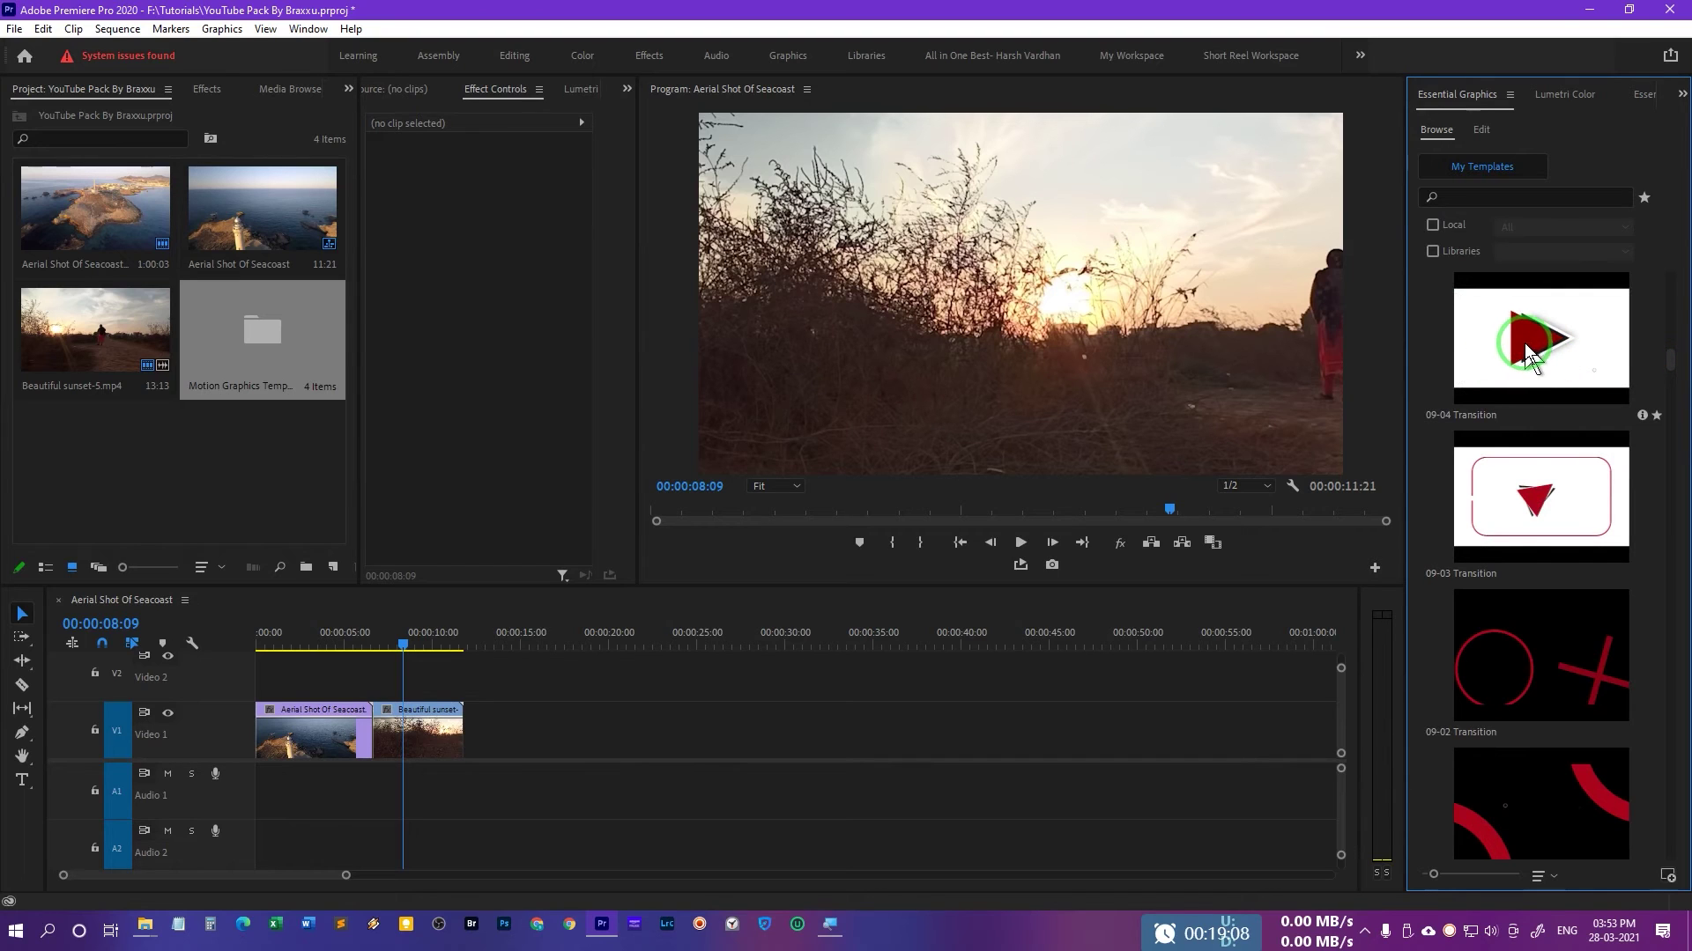
left_click_drag(1526, 333, 362, 692)
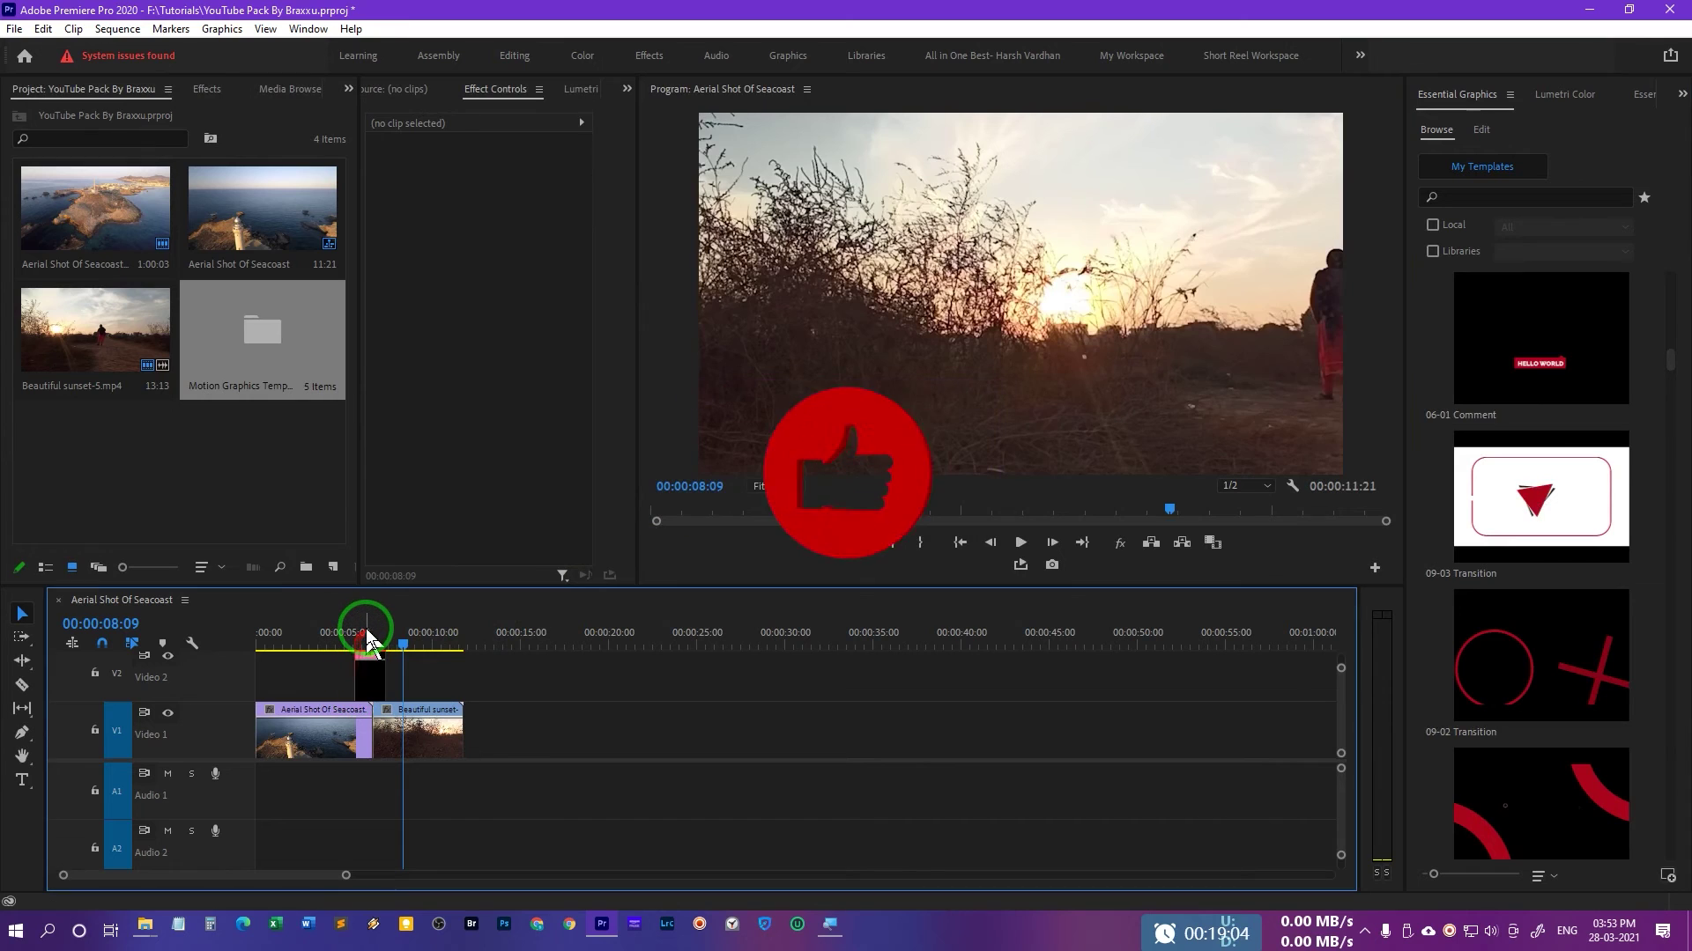
Shift the 09-04 Transition clip slightly later on track V2 so that it is centred over the cut.
left_click(362, 639)
key("=")
key("=")
key("=")
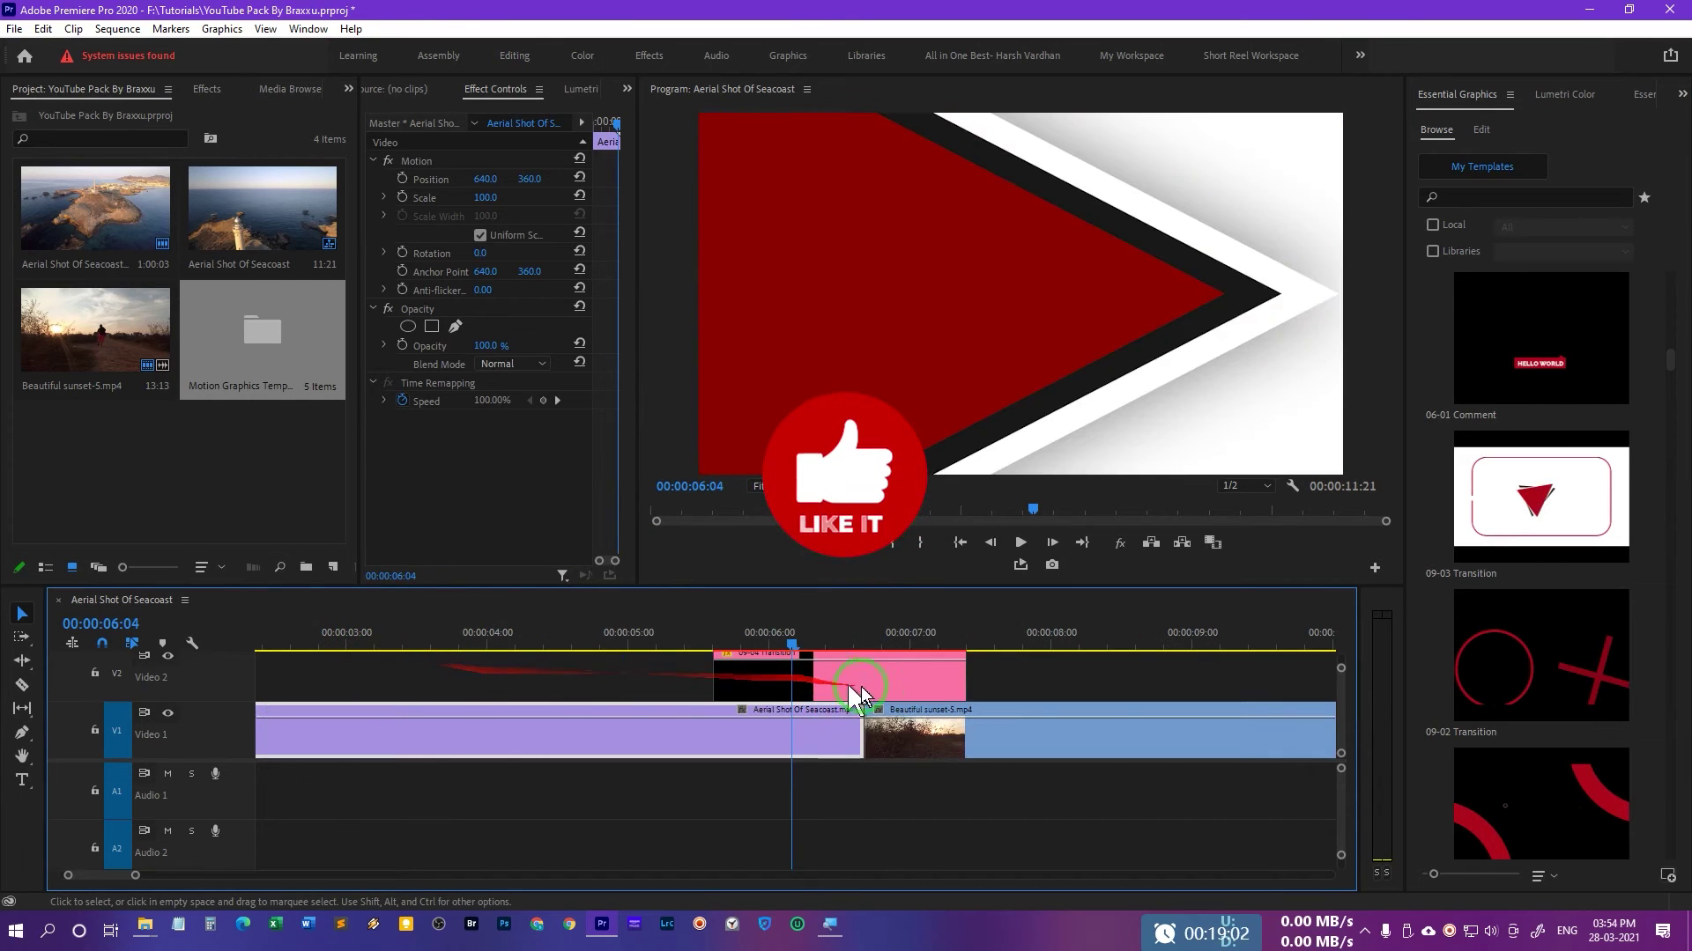
left_click_drag(870, 680, 890, 689)
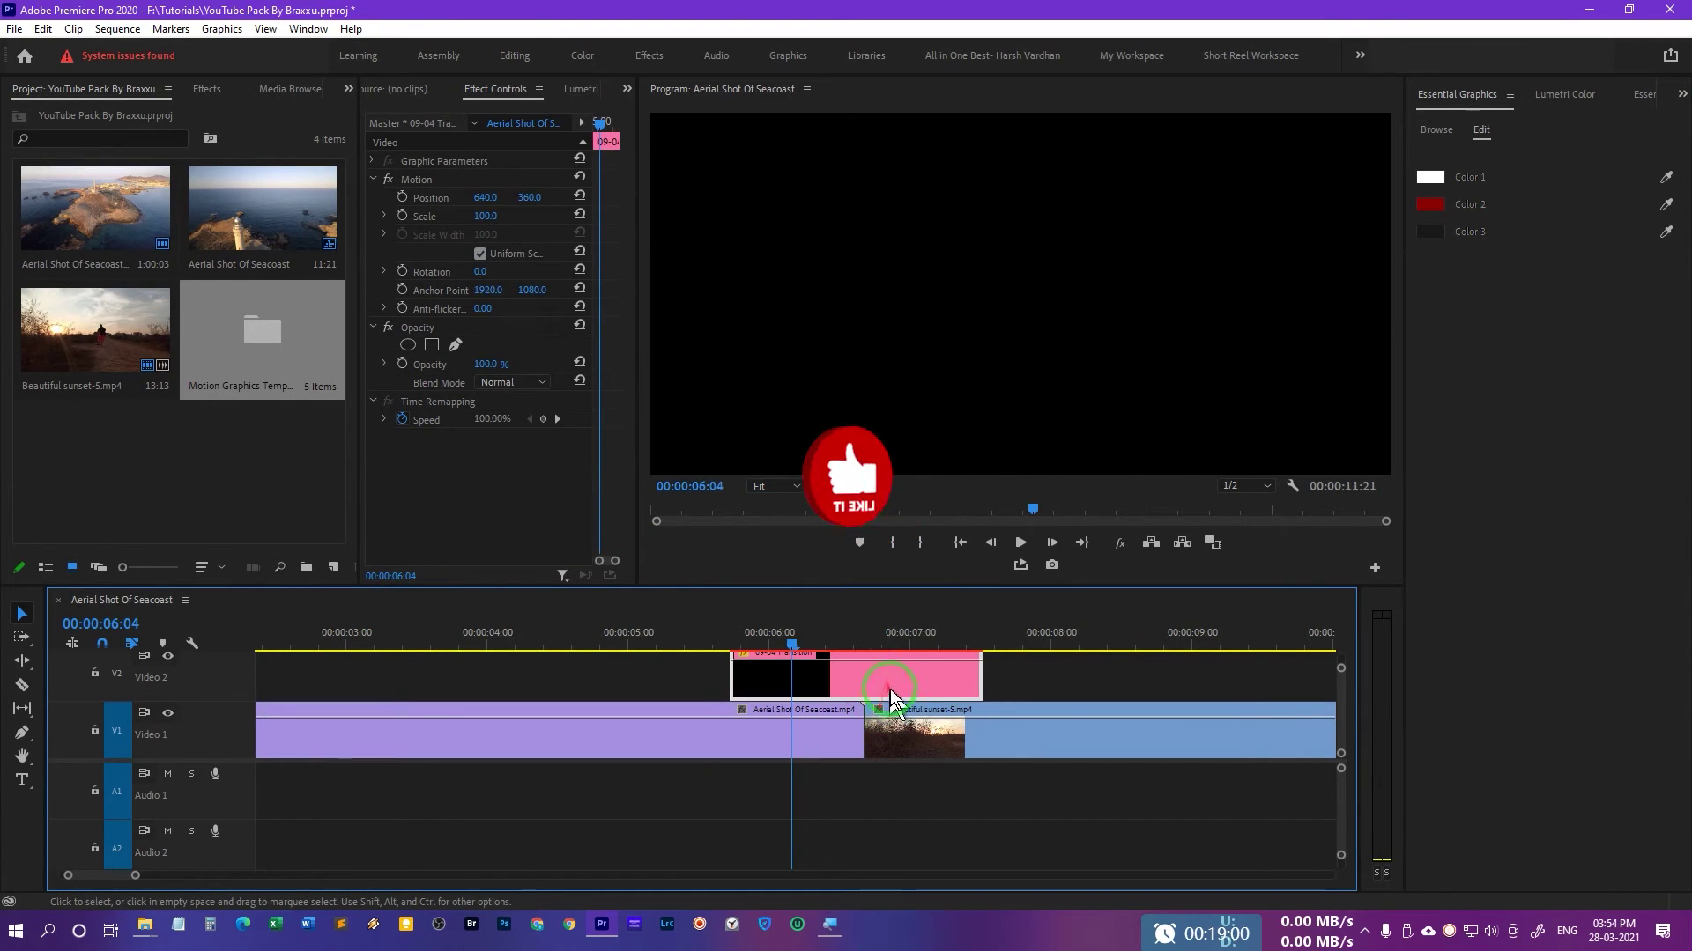
Scale the 09-04 Transition clip to the frame size.
right_click(896, 679)
mouse_move(963, 542)
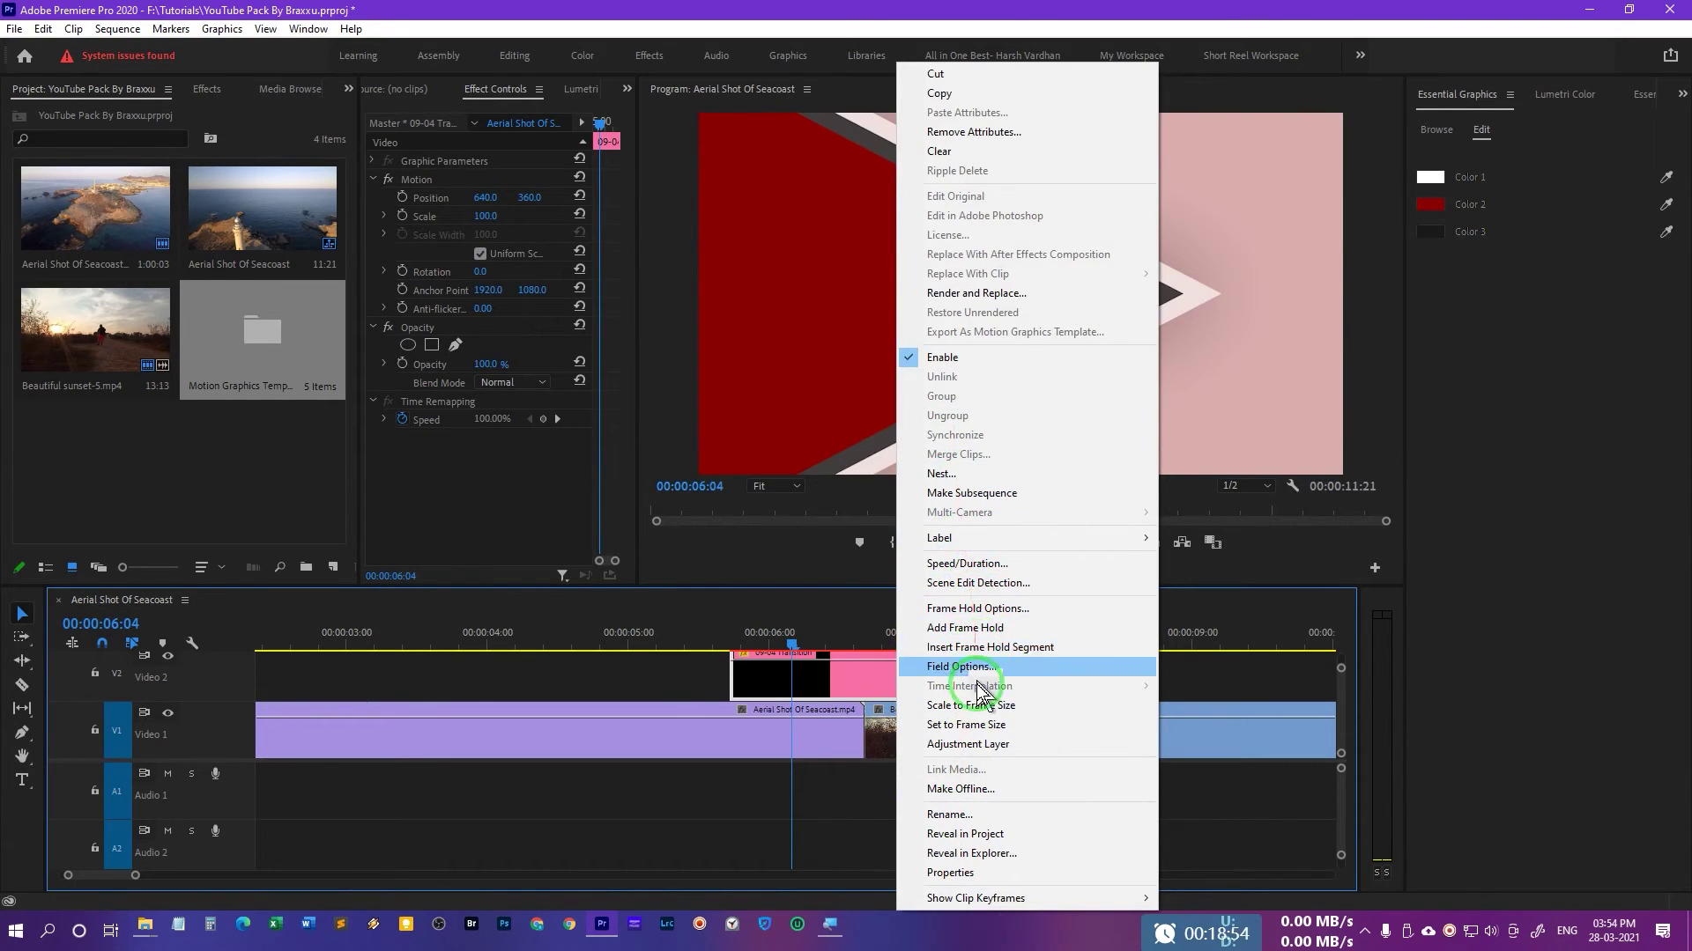
left_click(990, 713)
Play the sequence from 00:00:05:14 to preview the 09-04 Transition, and replay it from just before the transition clip.
left_click(708, 639)
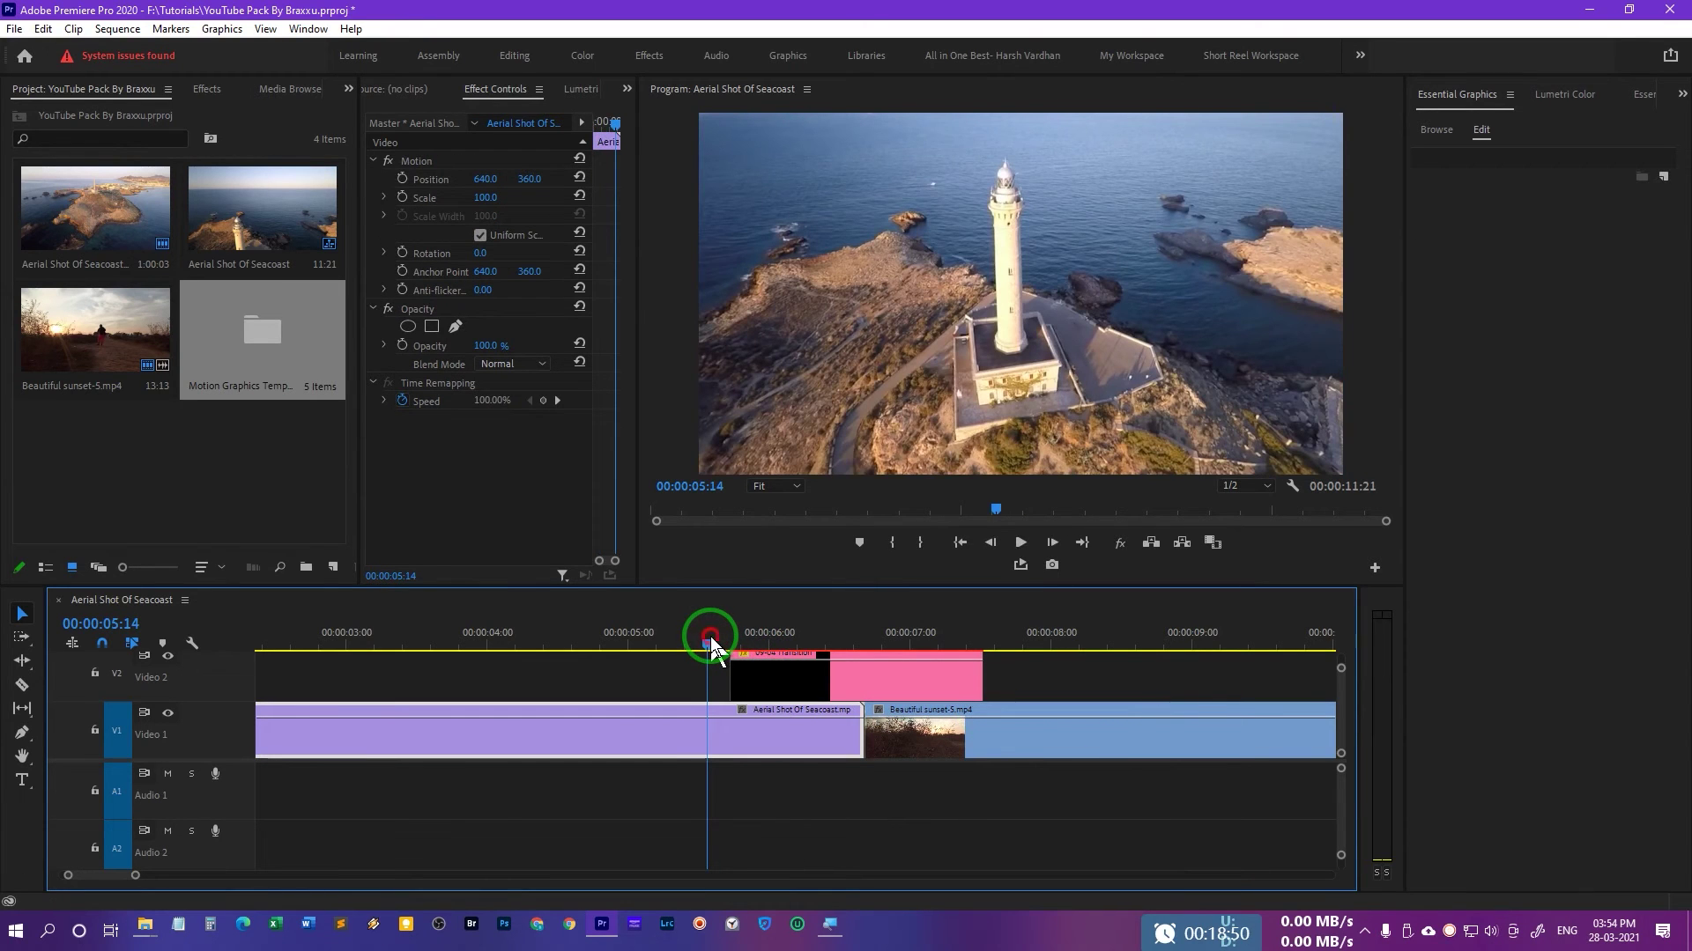
key("space")
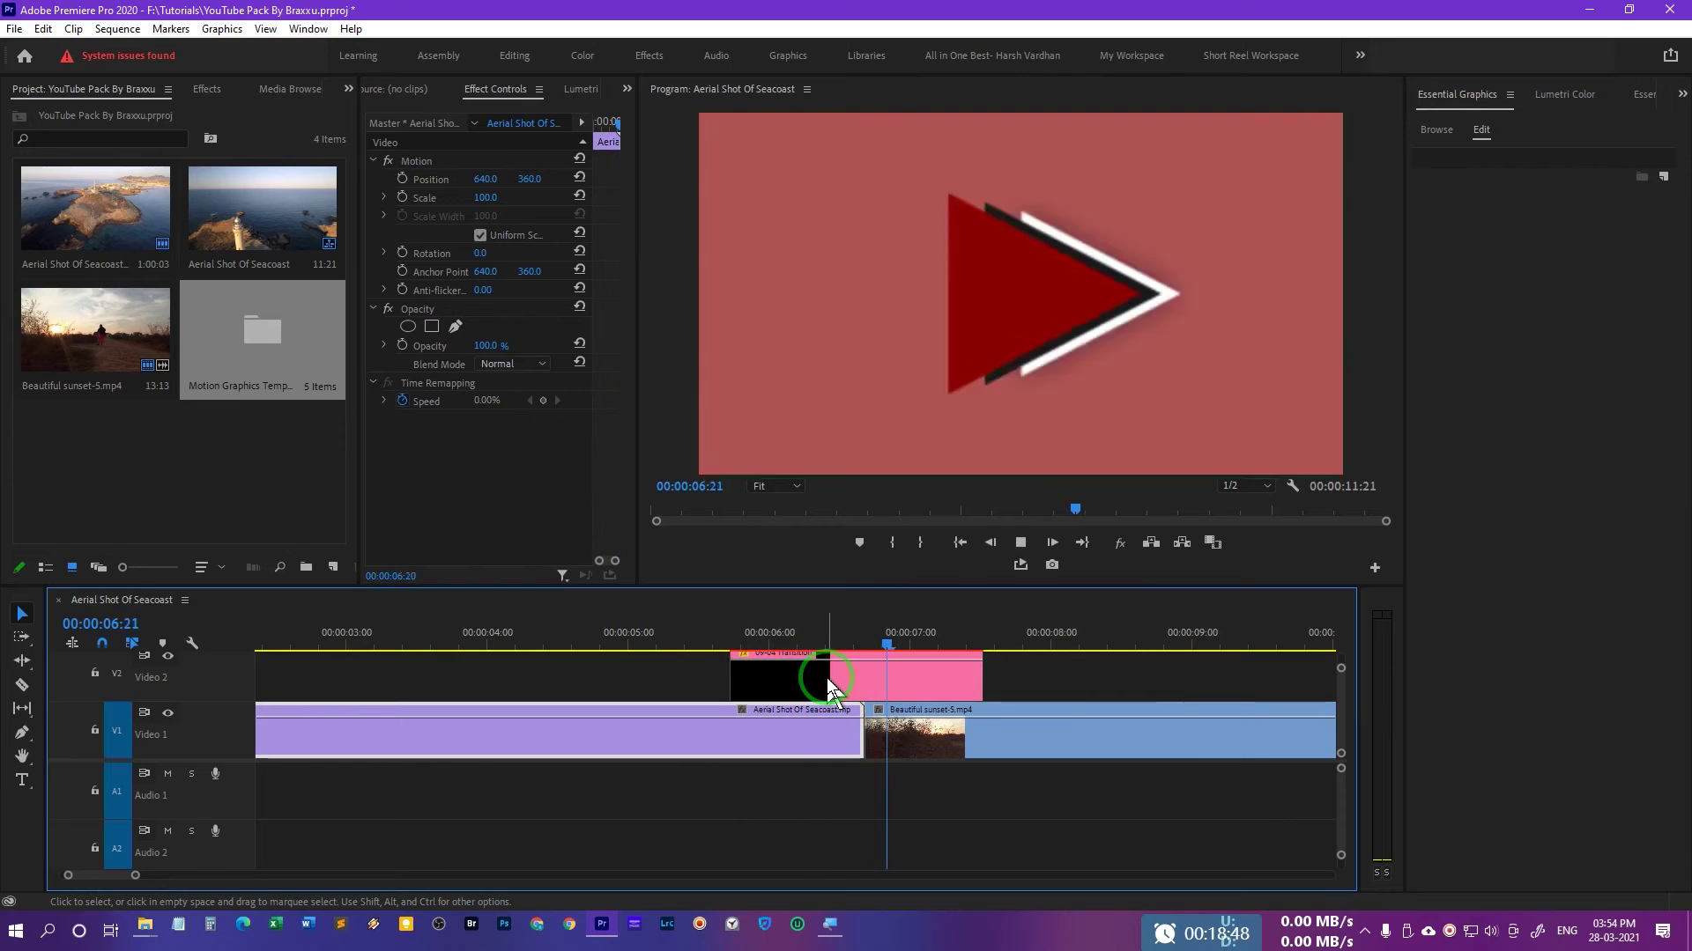
left_click(718, 632)
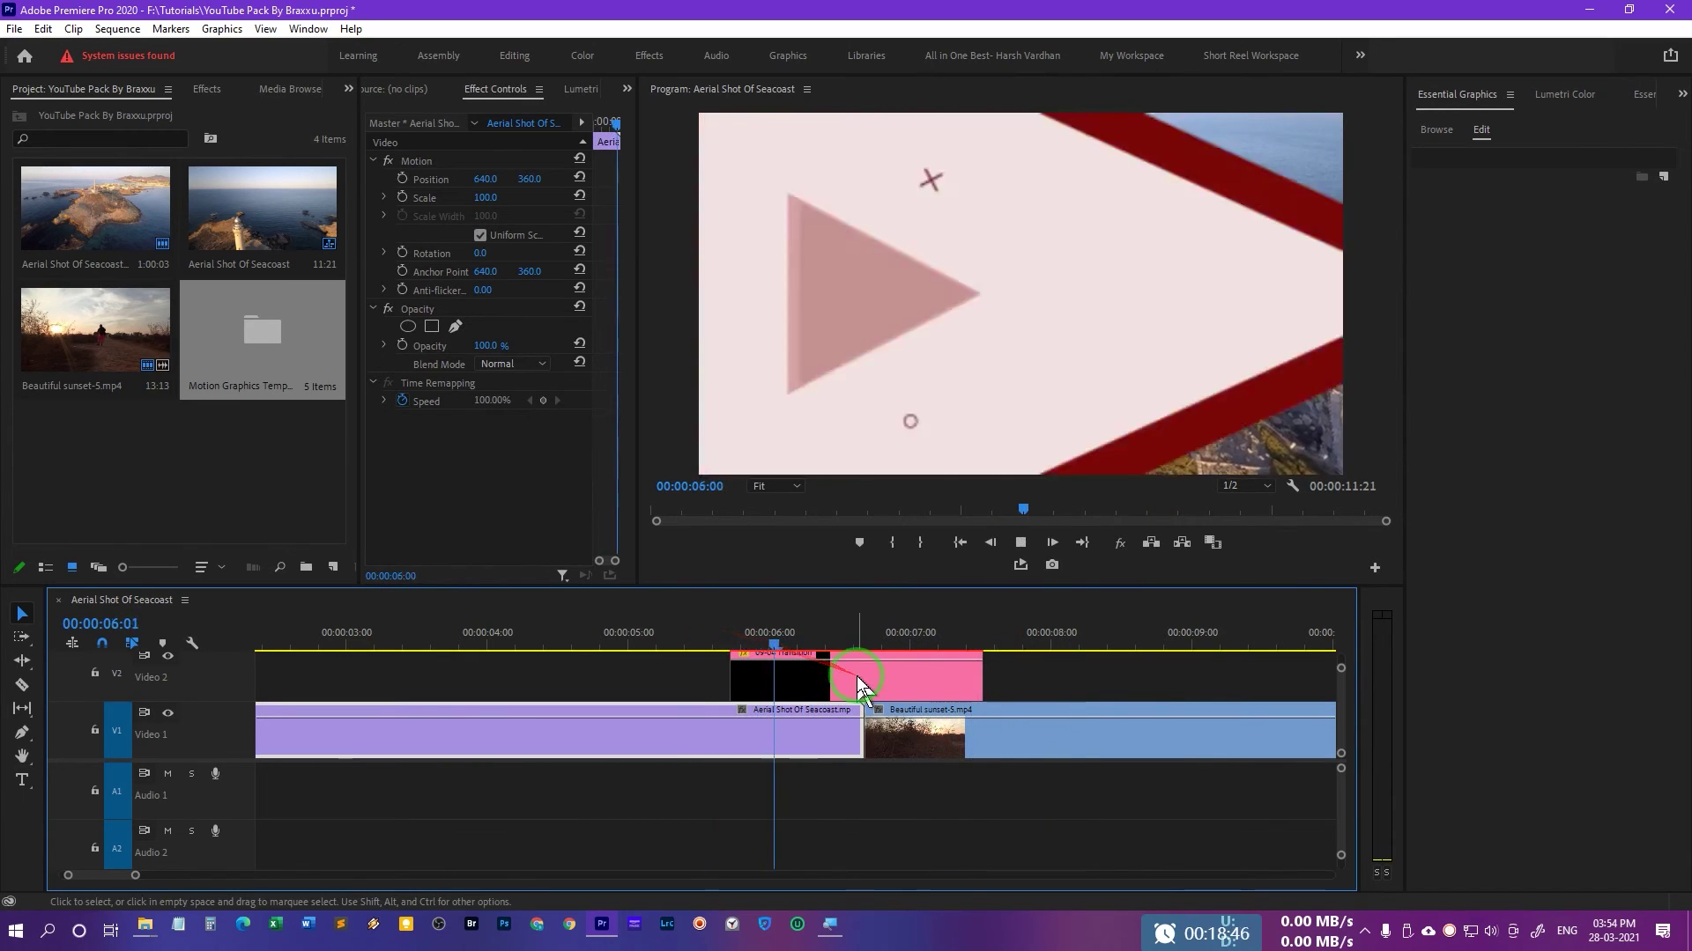
Replace the 09-04 Transition clip on track V2 with the 09-02 Transition template, placed above the cut between the two video clips.
left_click(896, 684)
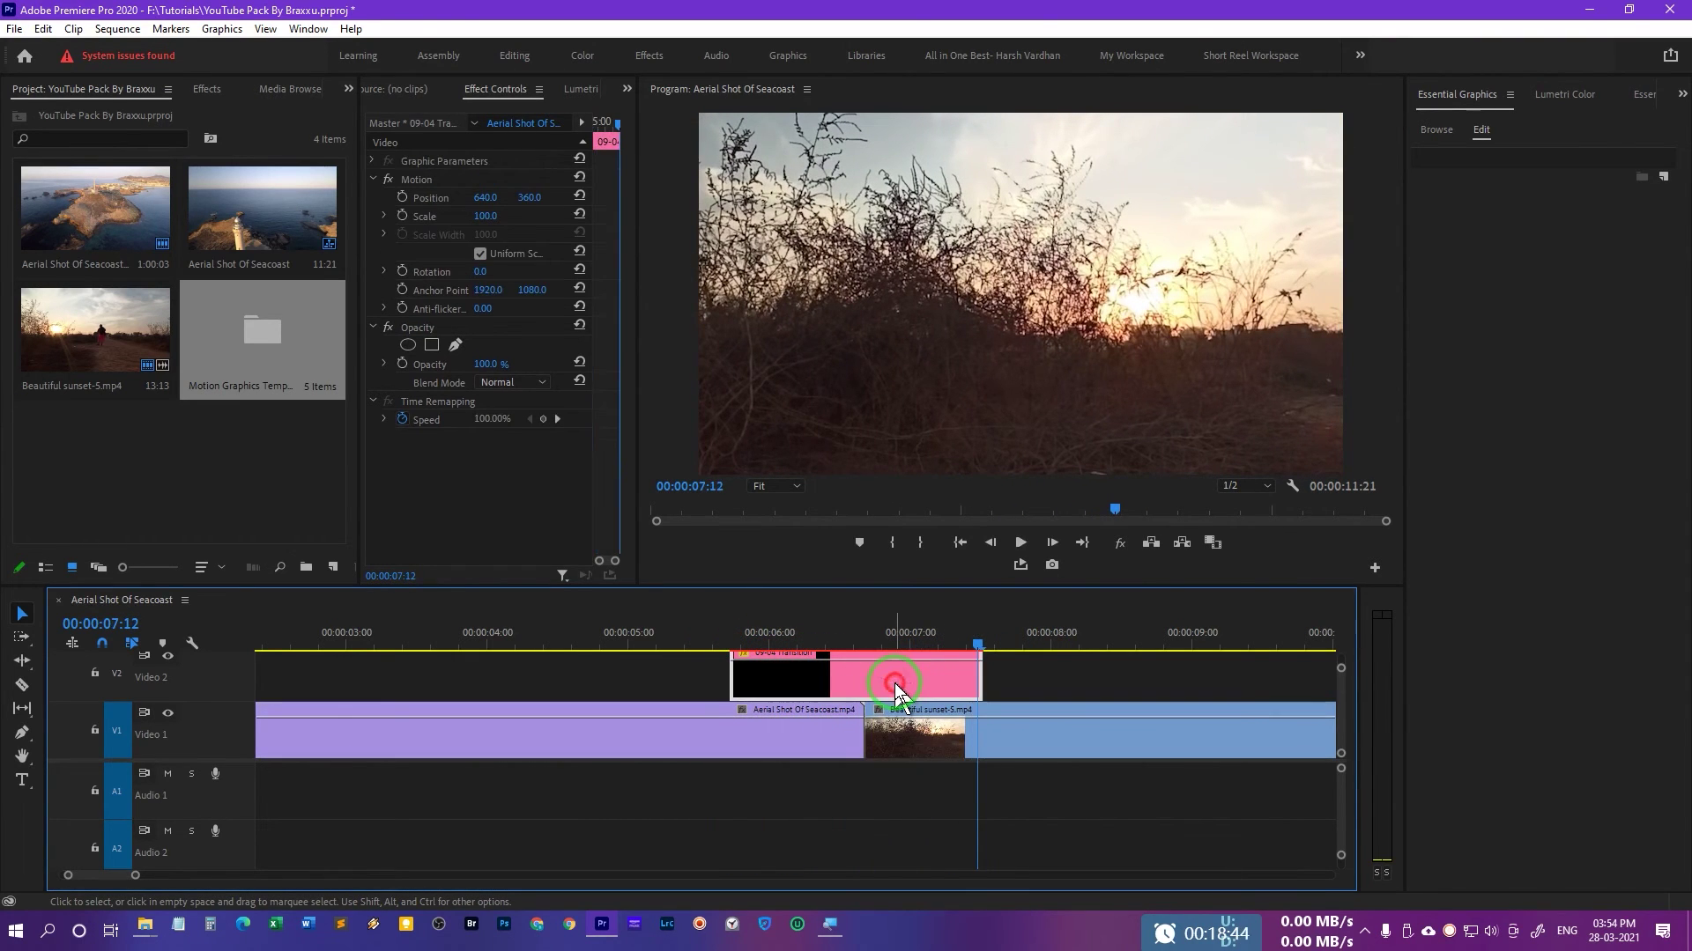
key("Delete")
left_click(1437, 133)
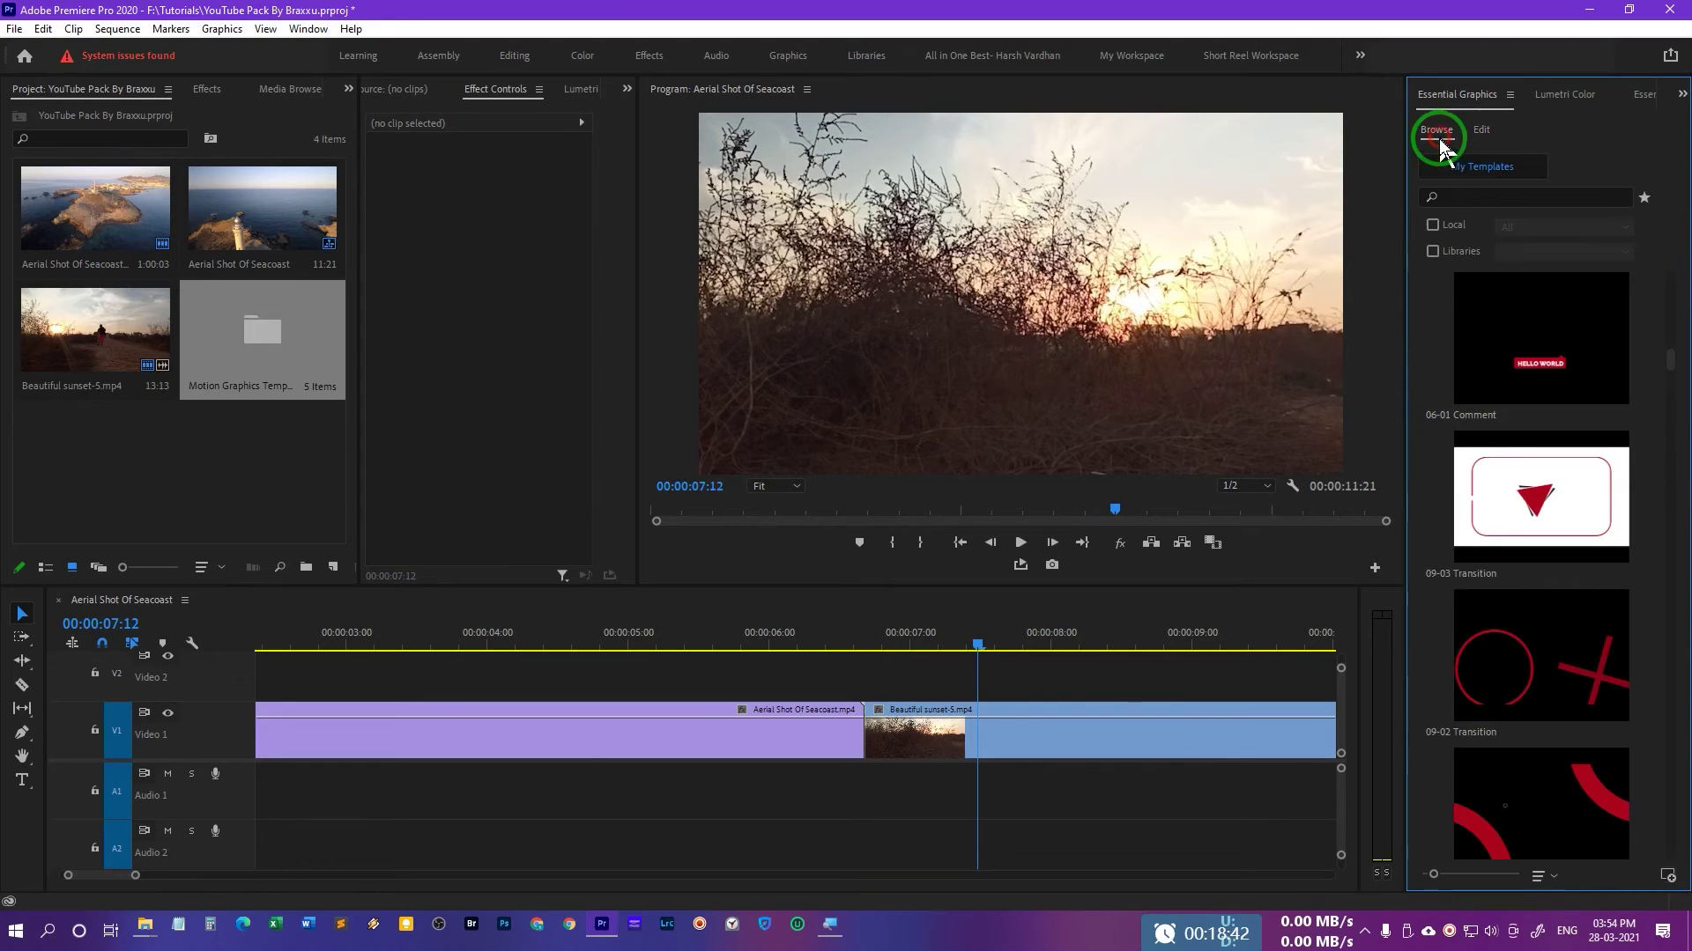
left_click_drag(1535, 653, 817, 676)
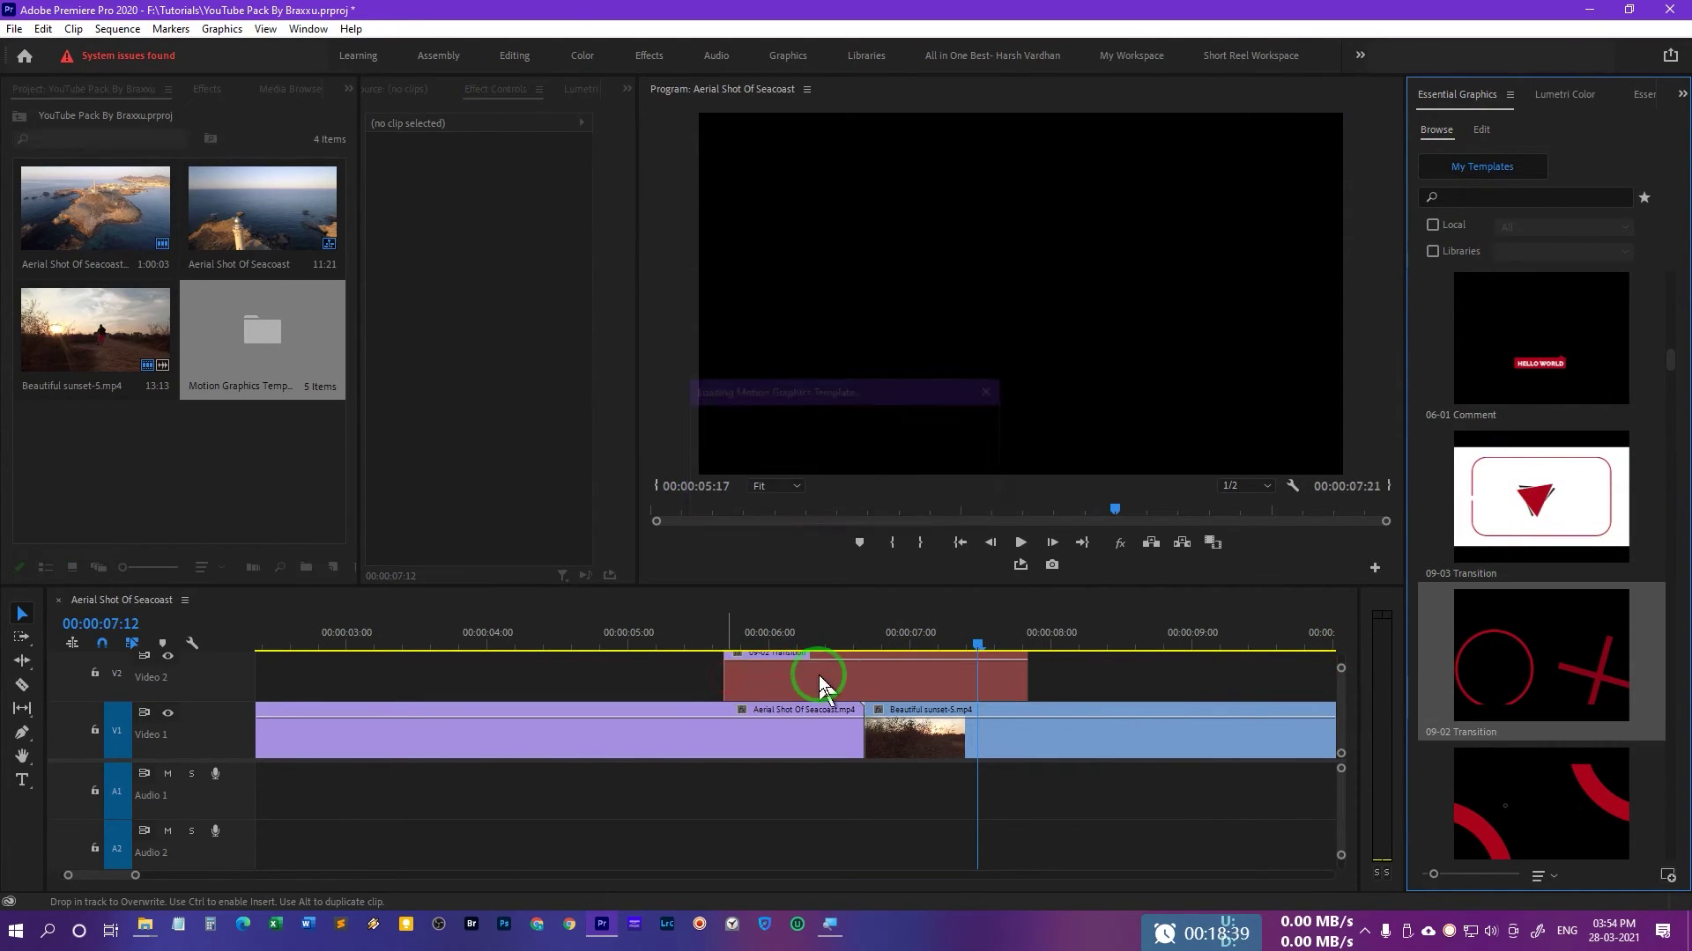
Scale the 09-02 Transition clip to the frame size and play the sequence from just before it.
right_click(892, 681)
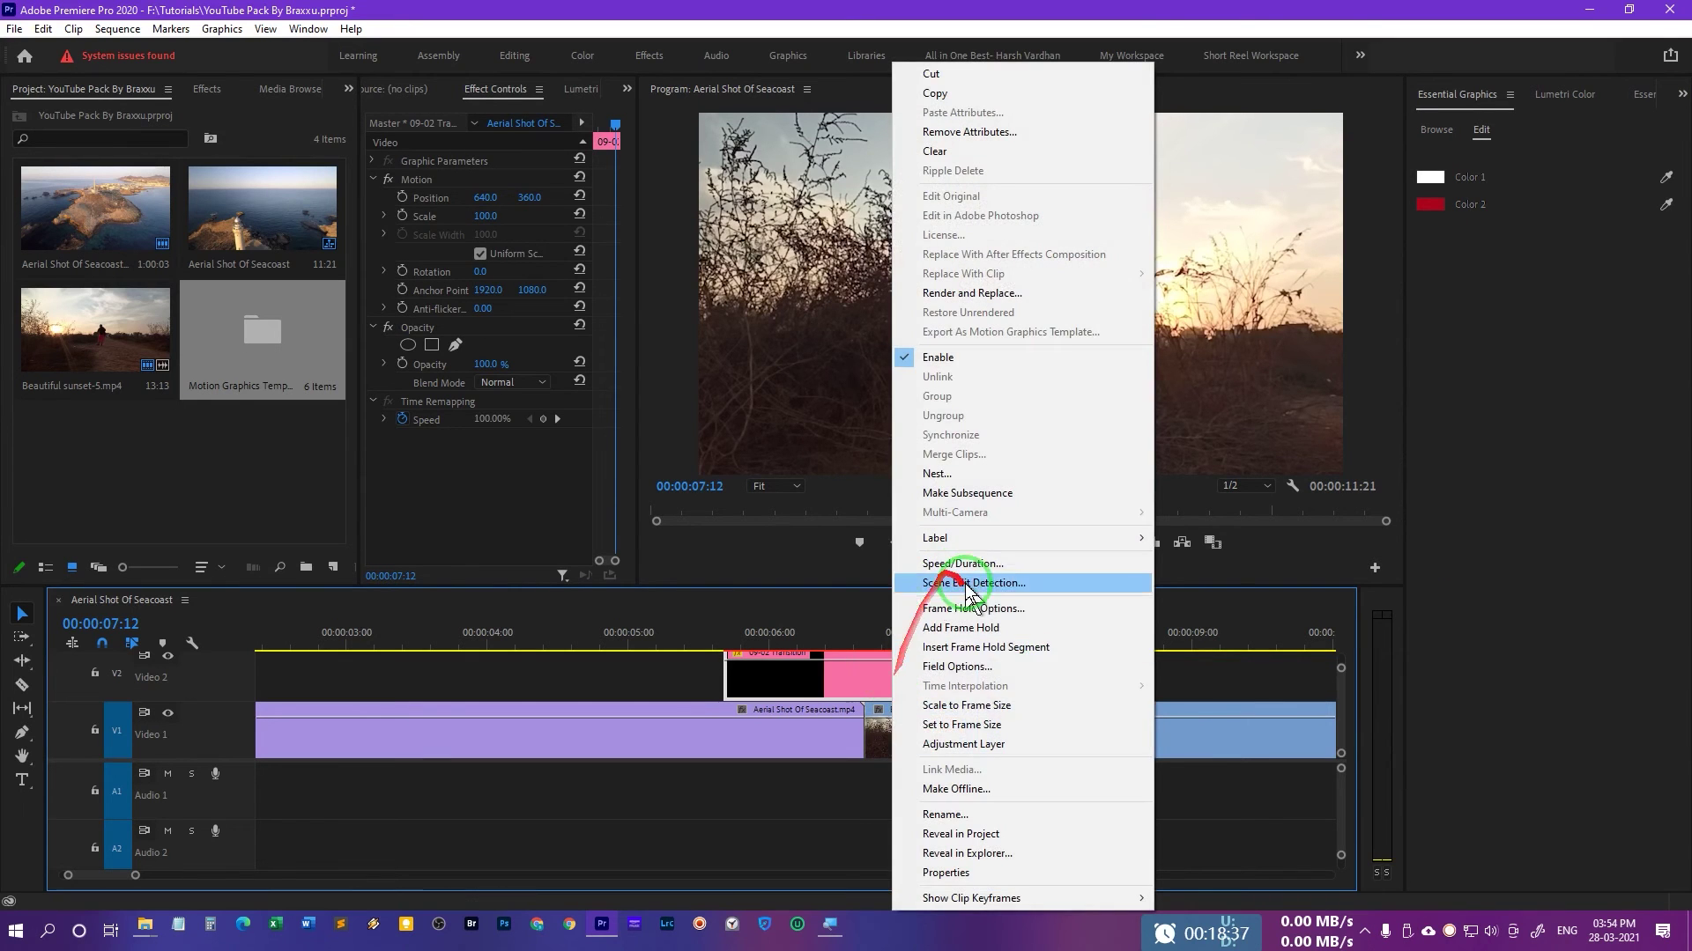
left_click(969, 705)
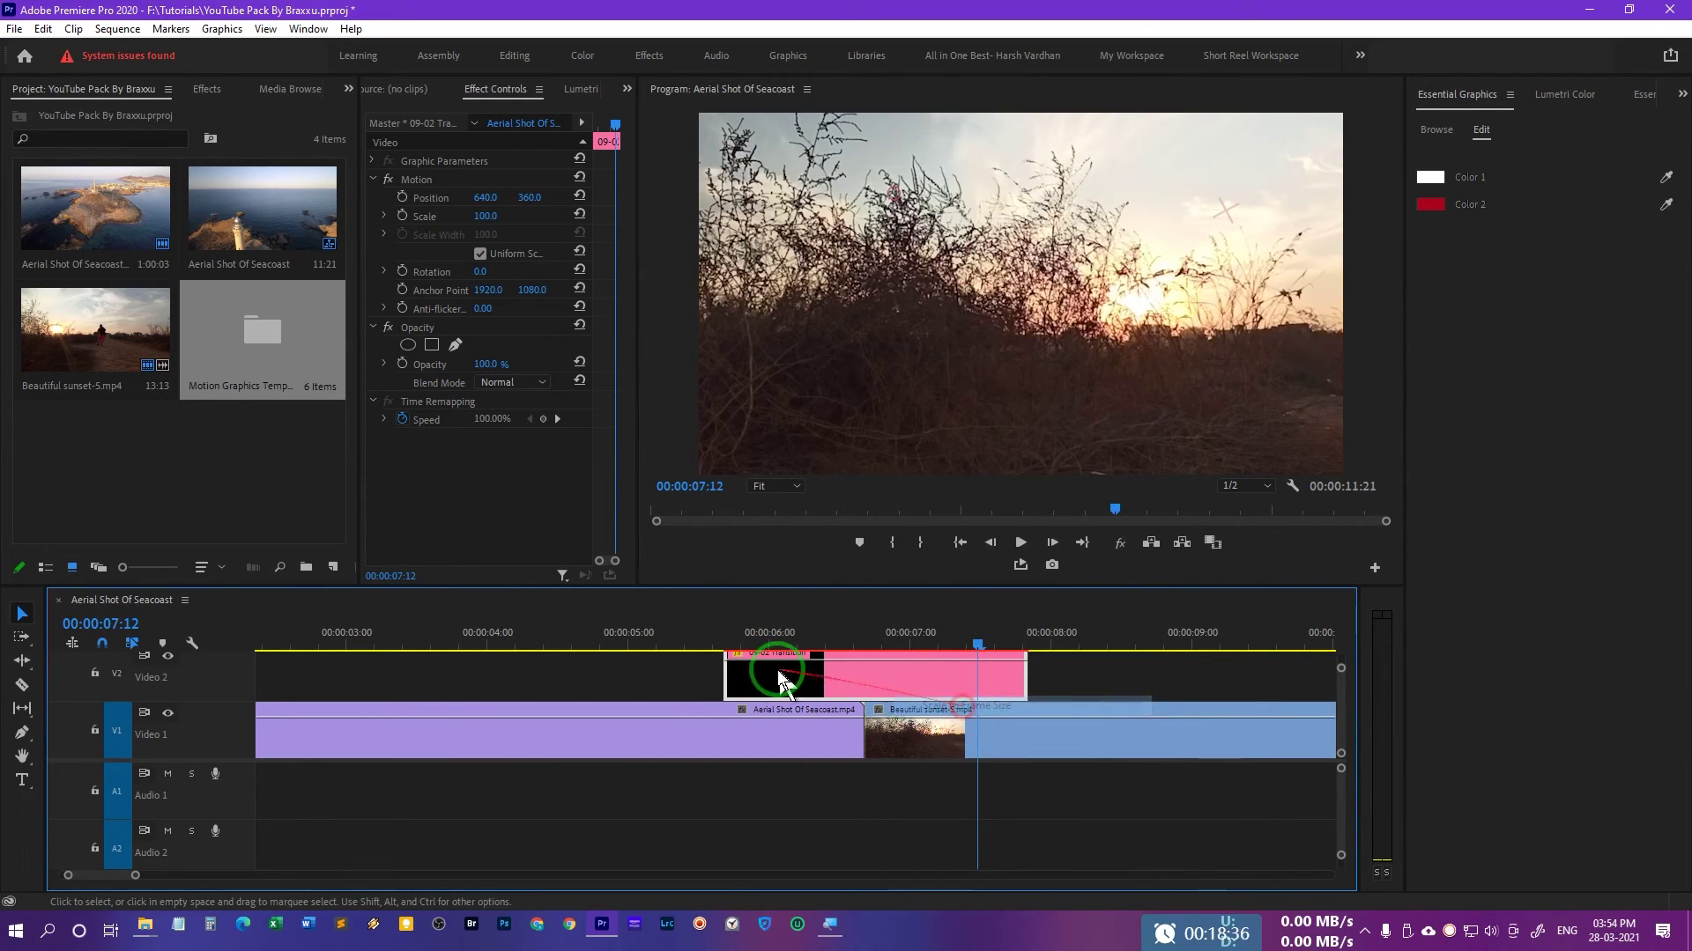
left_click(675, 630)
key("space")
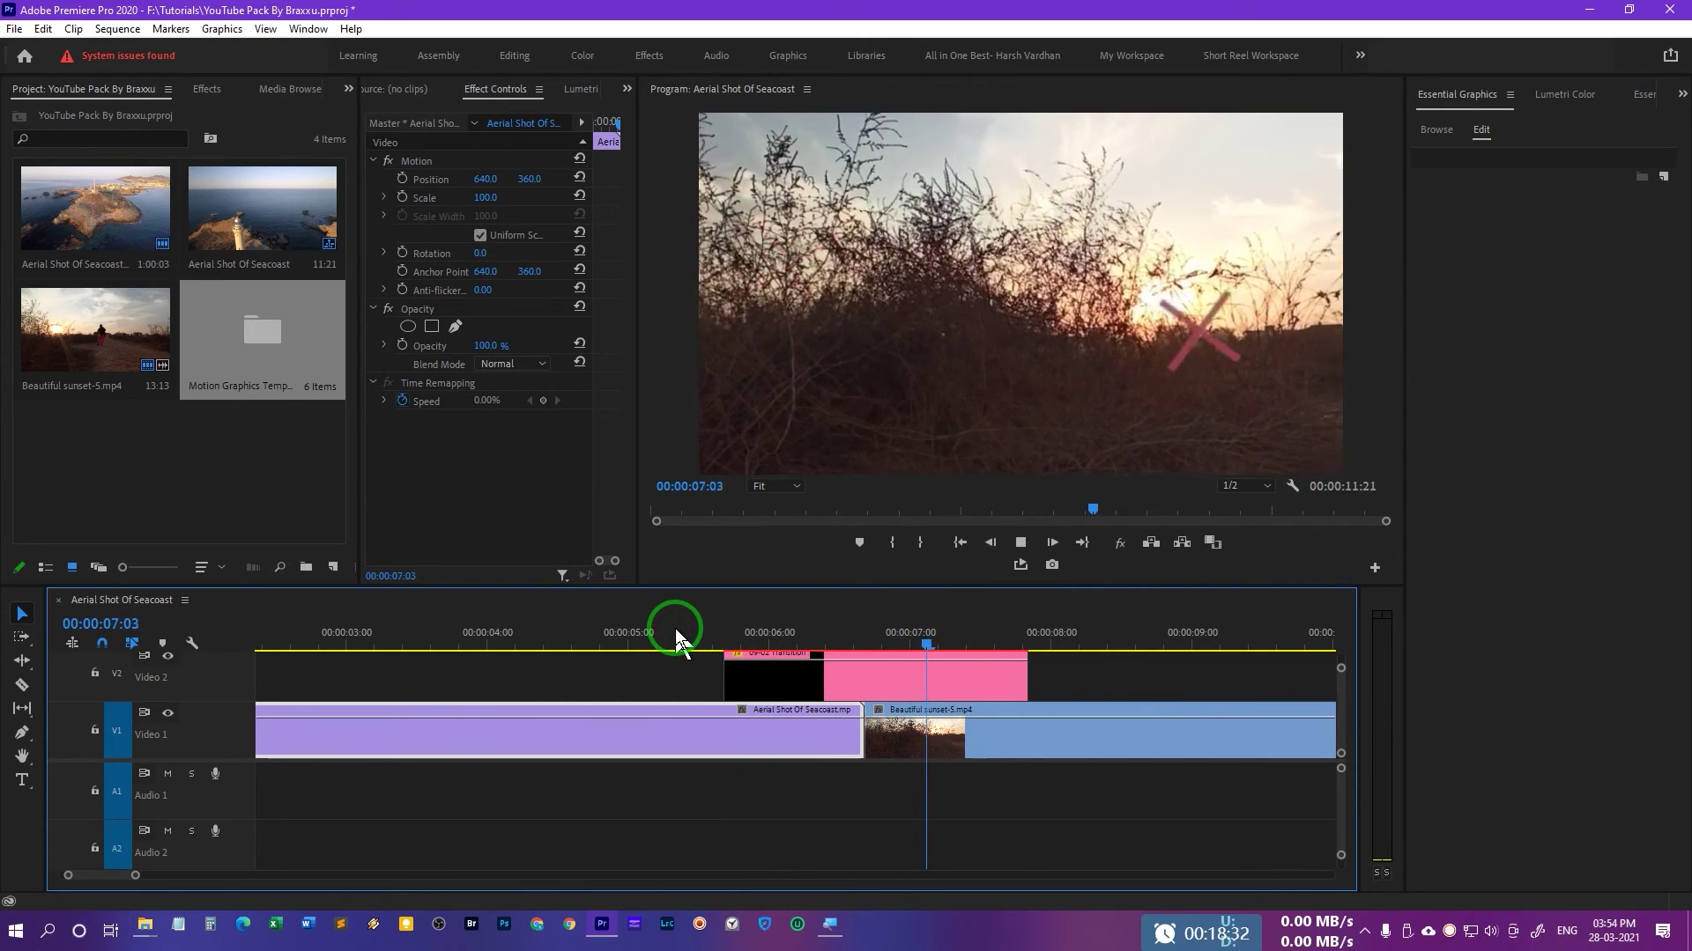
Delete the 09-02 Transition clip and place the 08-04 End Screen template on track V2, starting just after 00:00:05:00.
left_click(876, 668)
key("Delete")
left_click(1436, 130)
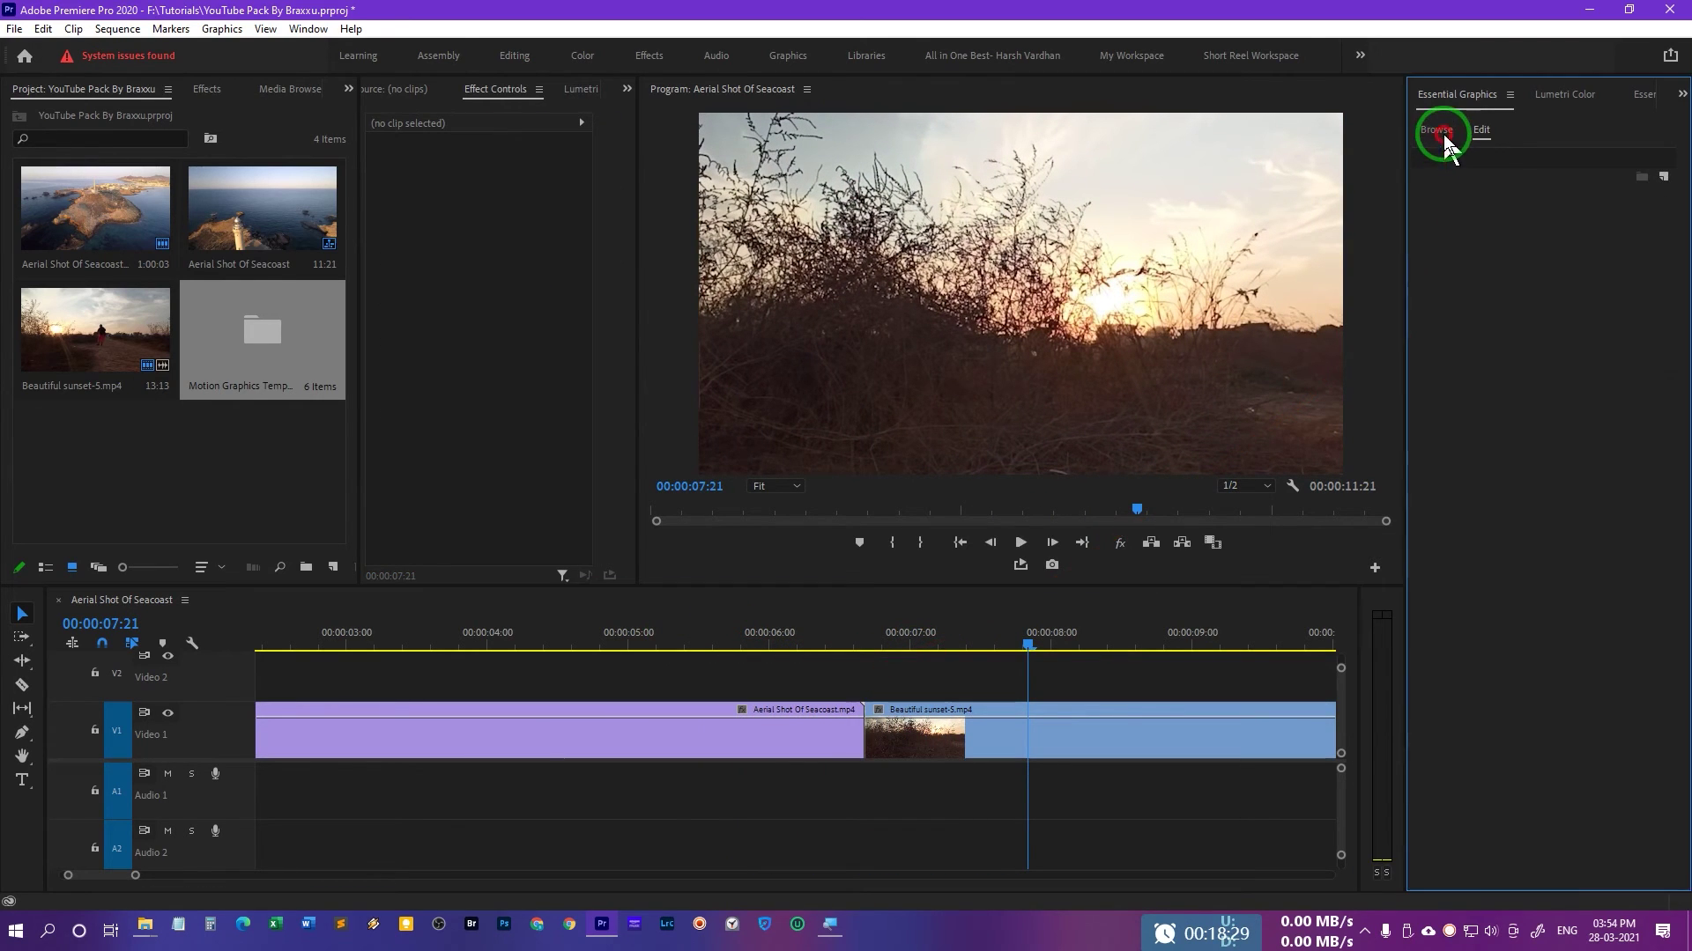
scroll(1538, 634, "down", 2)
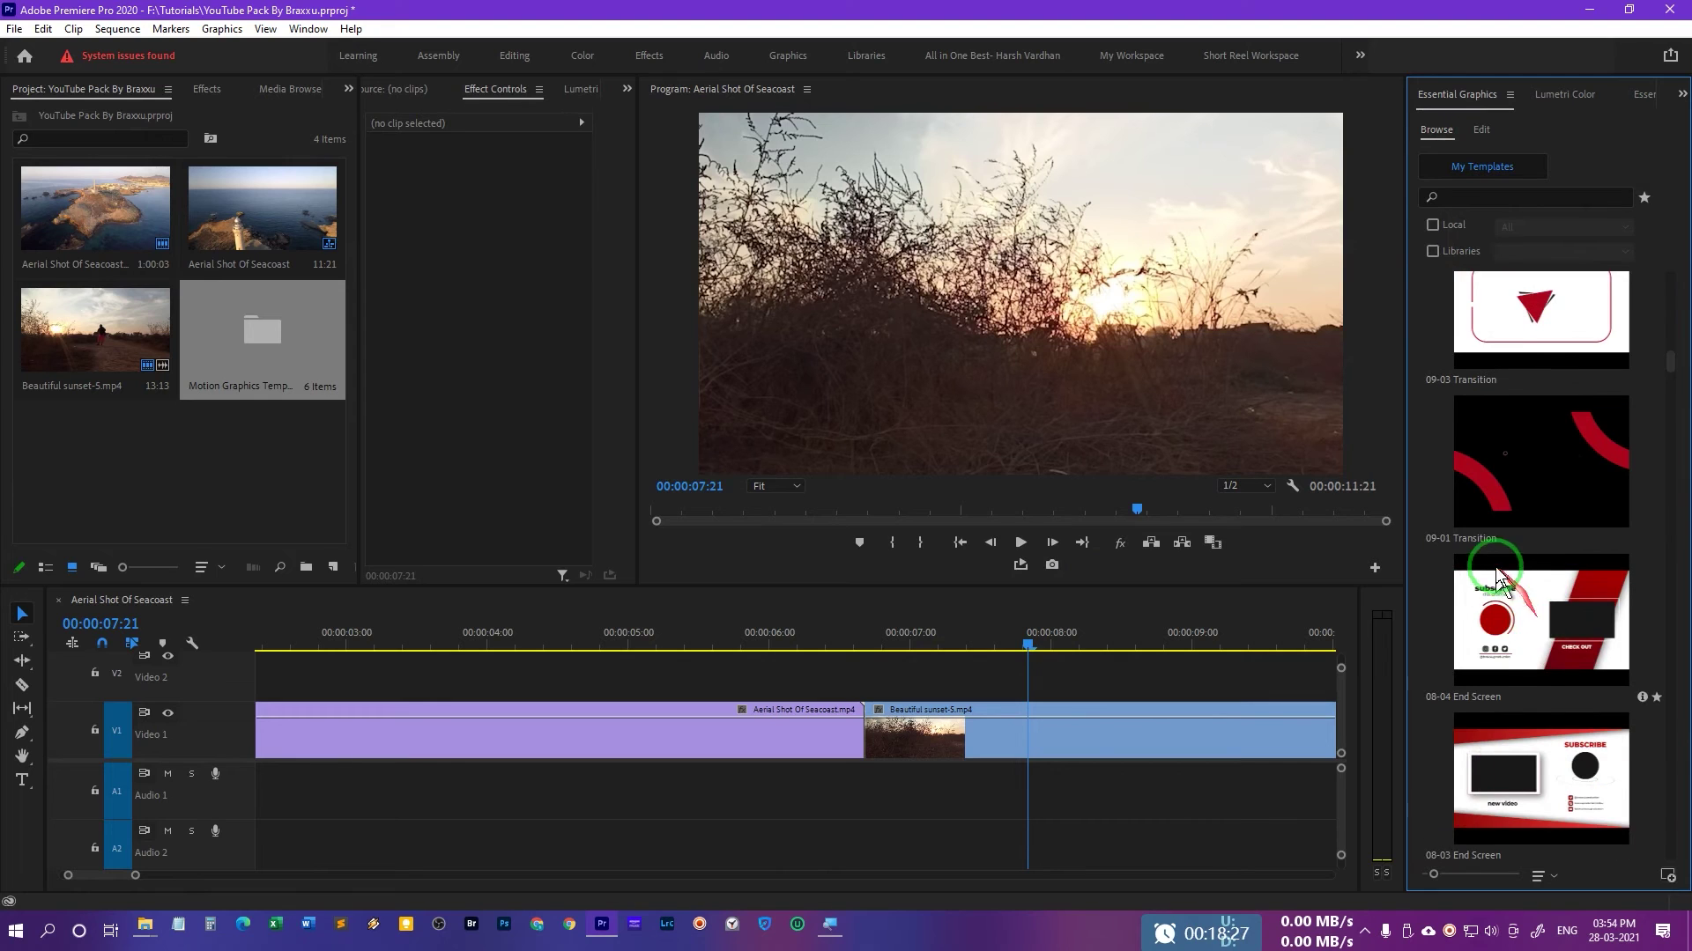
left_click_drag(1533, 647, 674, 683)
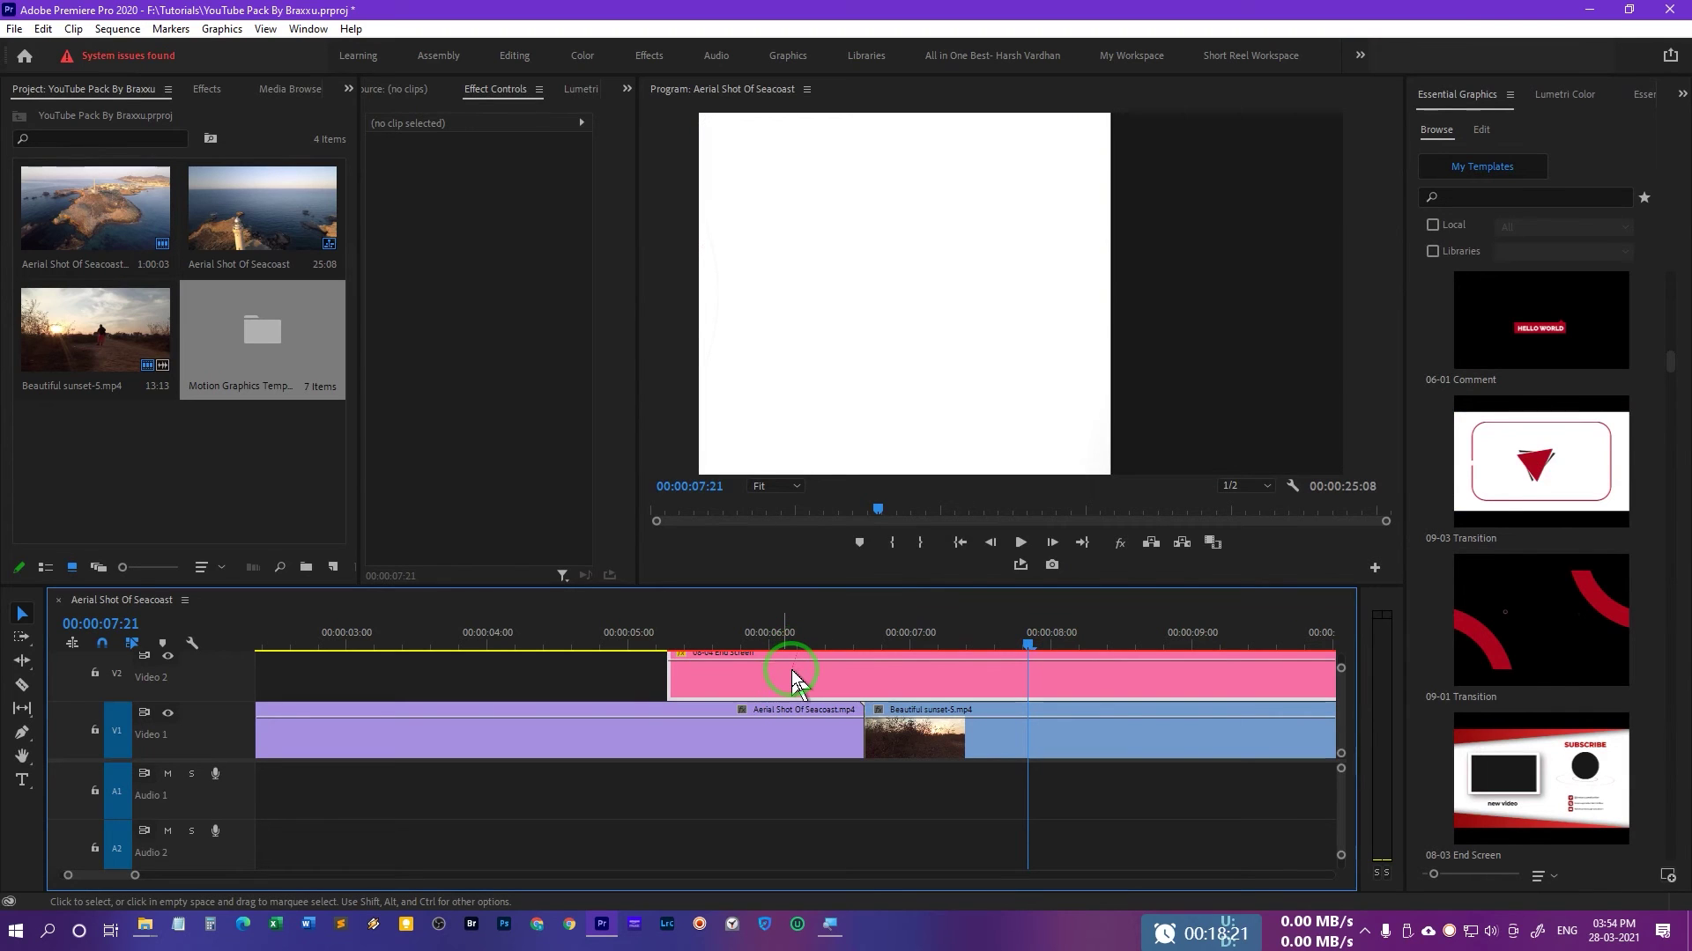
Scale the 08-04 End Screen clip to the frame size and preview it by playing the sequence from 00:00:05:04.
right_click(796, 678)
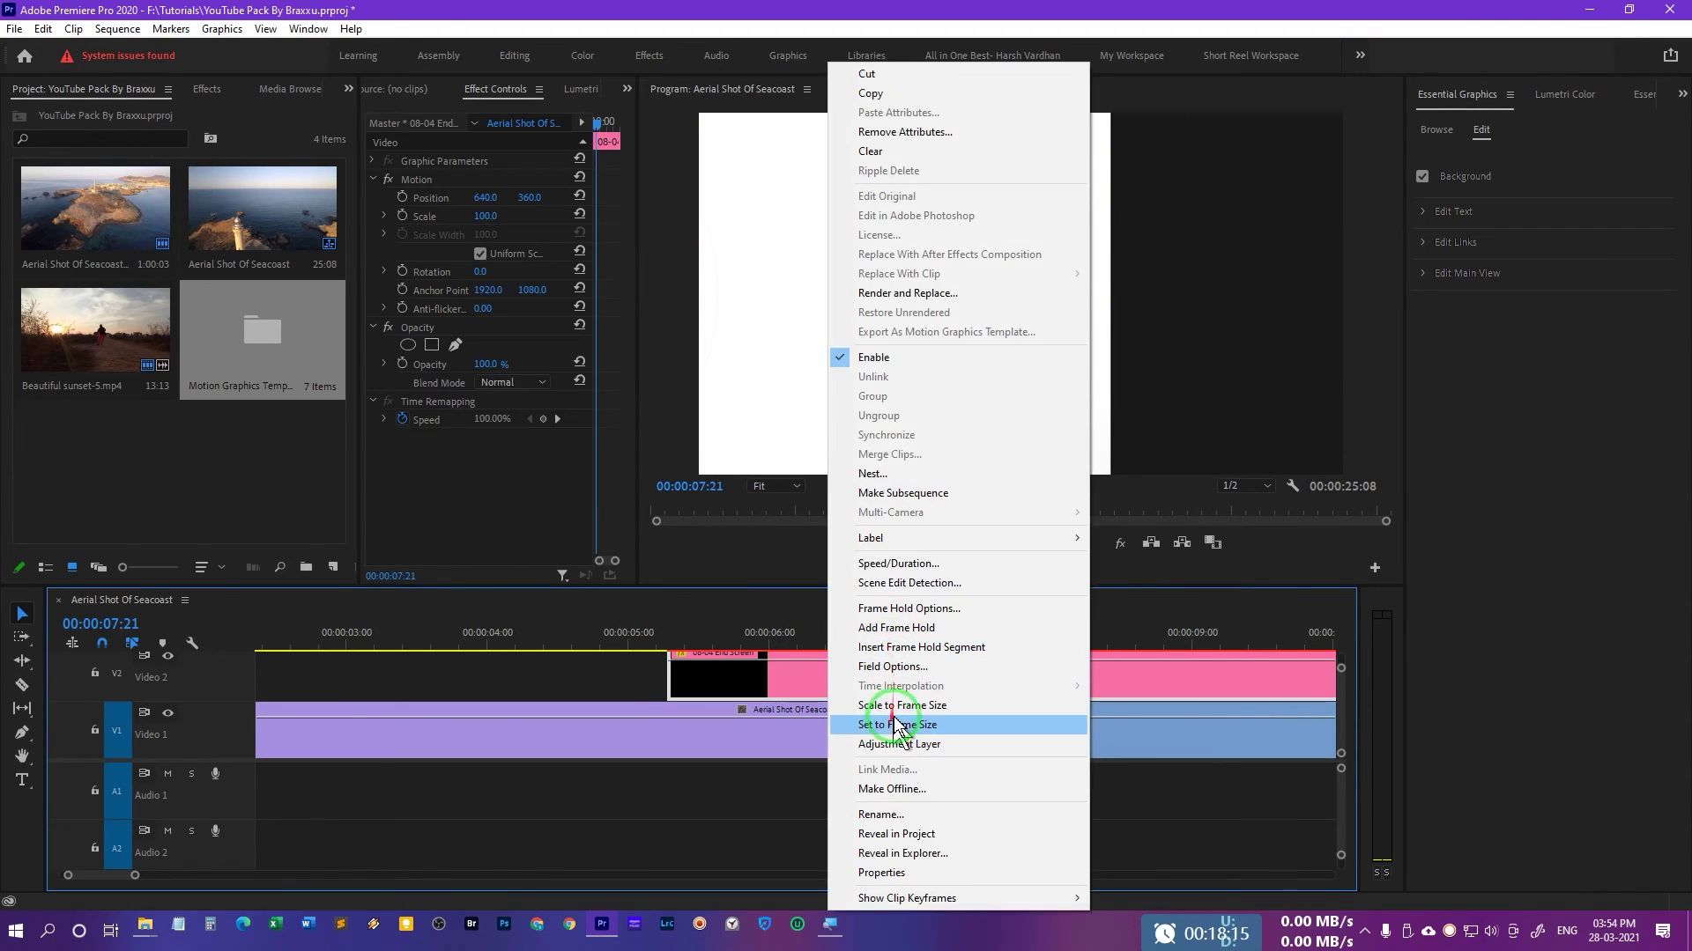
left_click(712, 674)
left_click(653, 640)
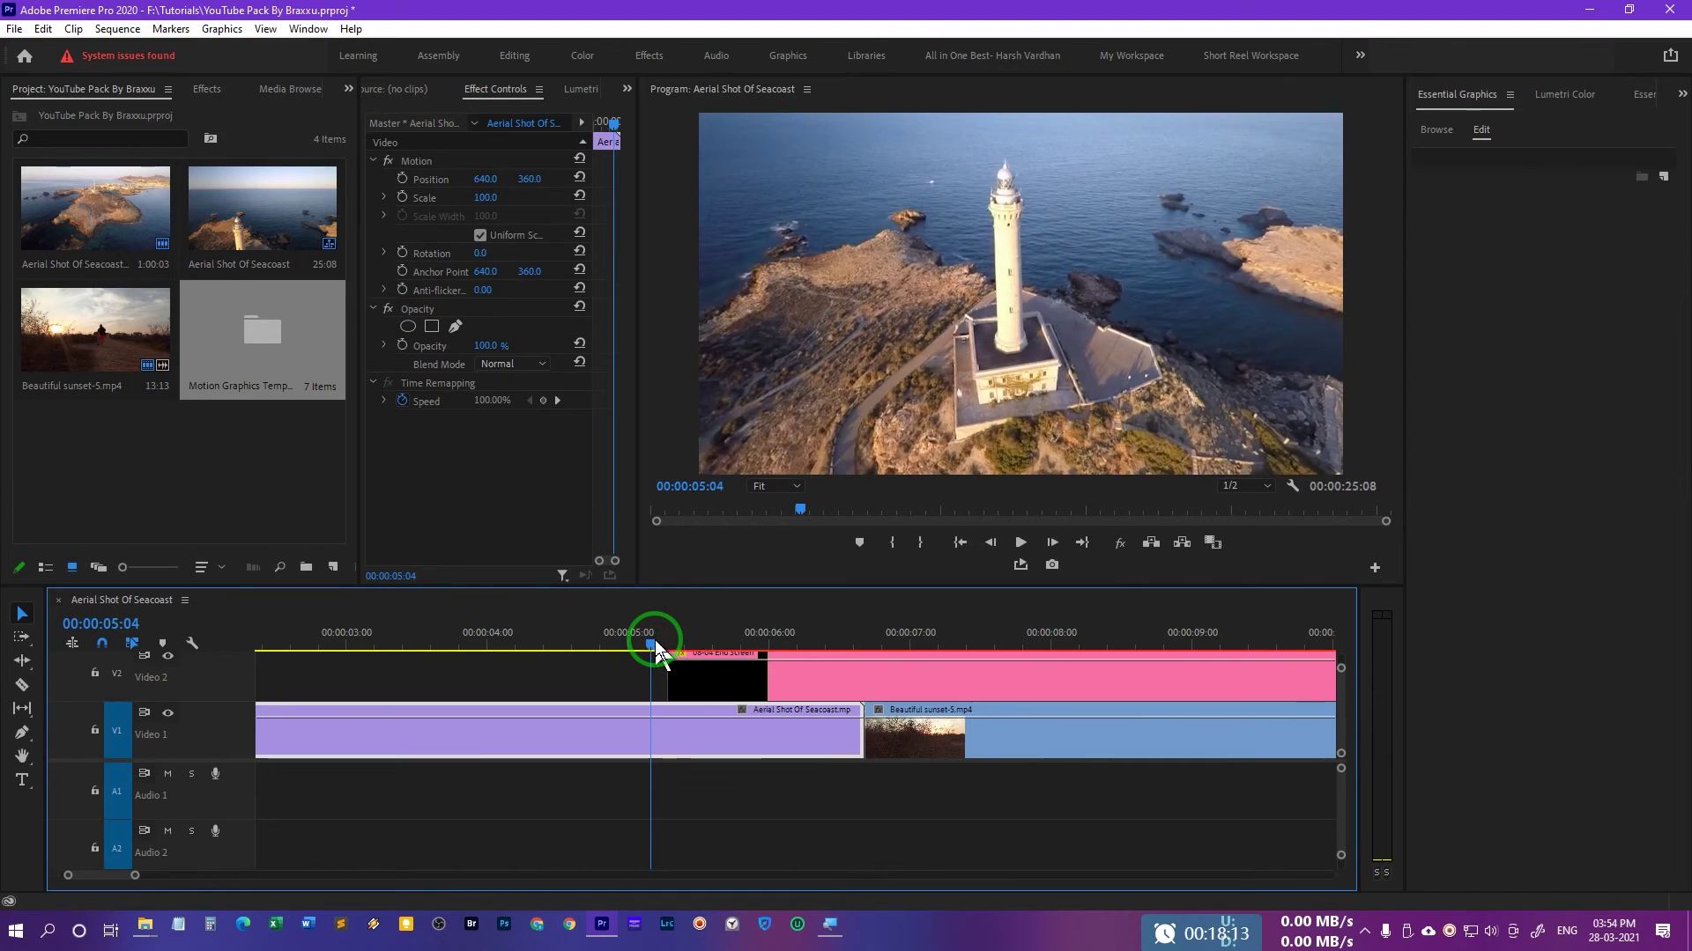
key("minus")
key("minus")
key("minus")
key("space")
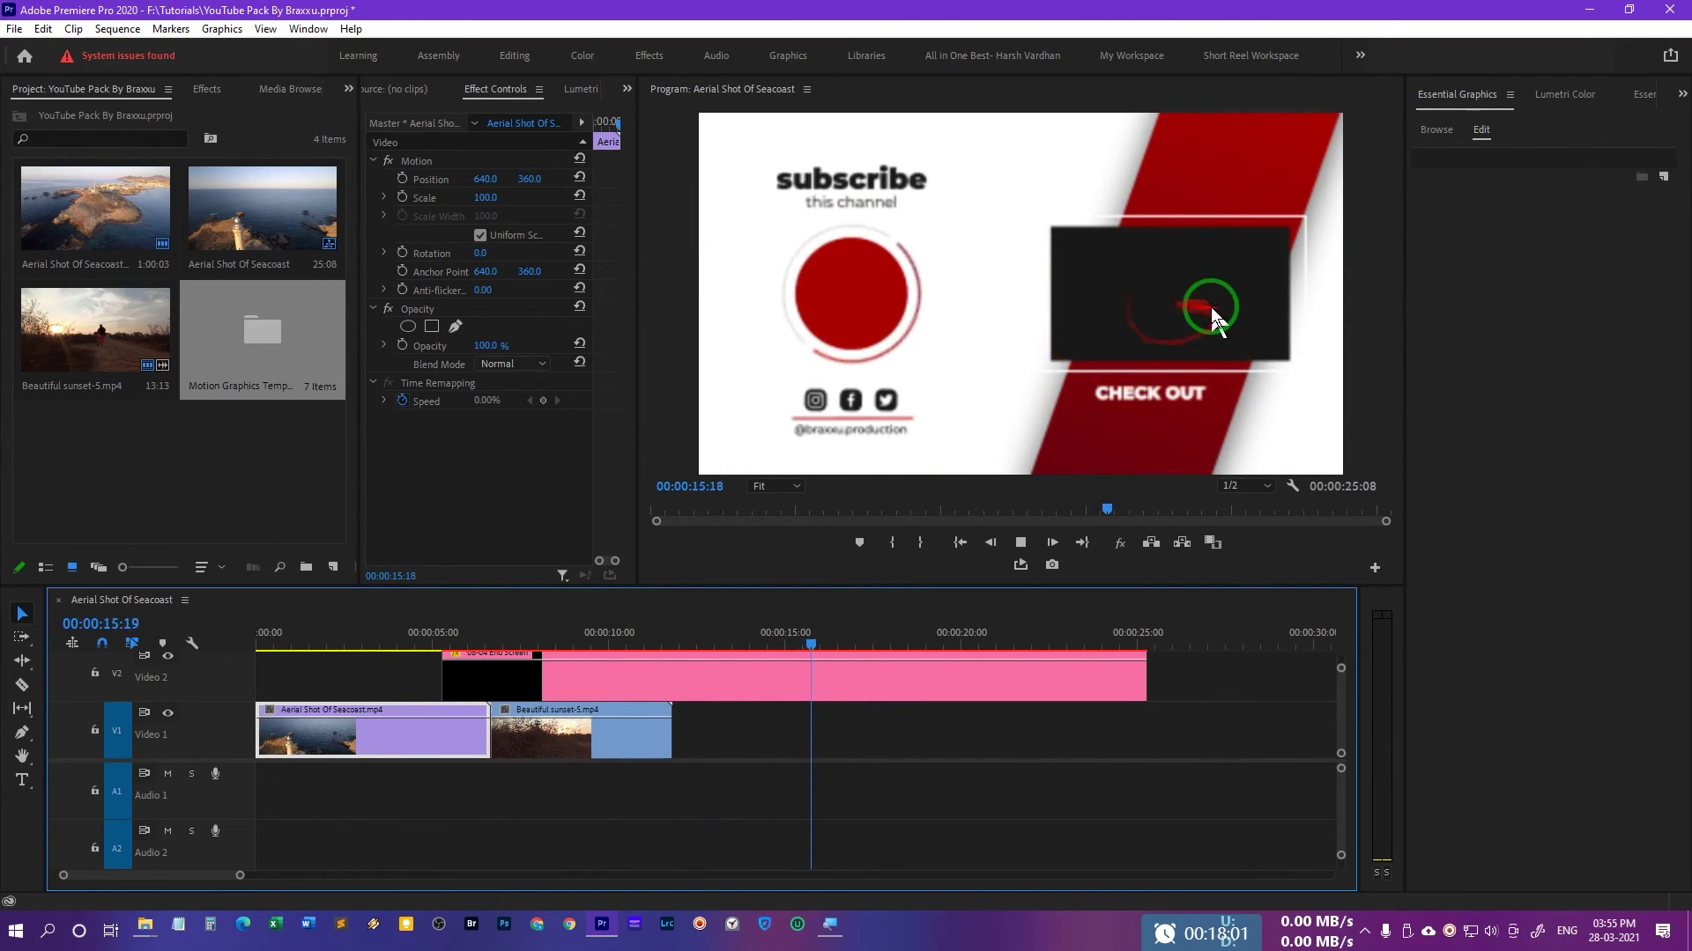
Stop the preview and delete the 08-04 End Screen clip from track V2.
left_click(1002, 689)
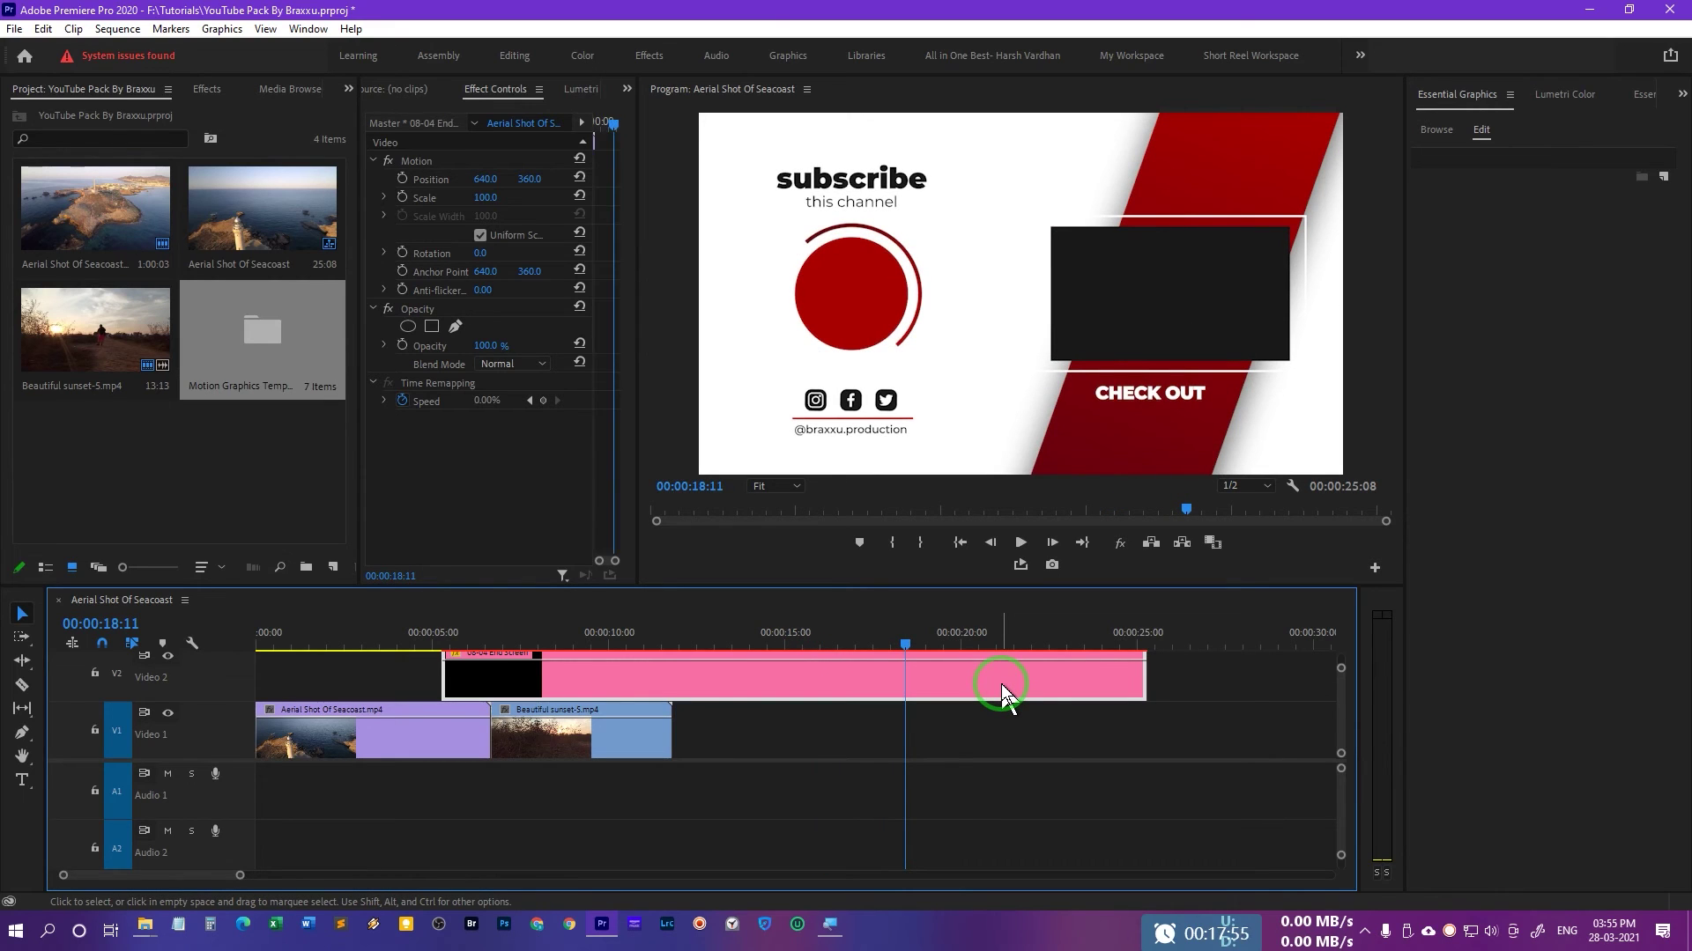
mouse_move(1001, 684)
left_mouse_down()
mouse_move(1150, 407)
mouse_move(1057, 361)
left_mouse_up()
key("Delete")
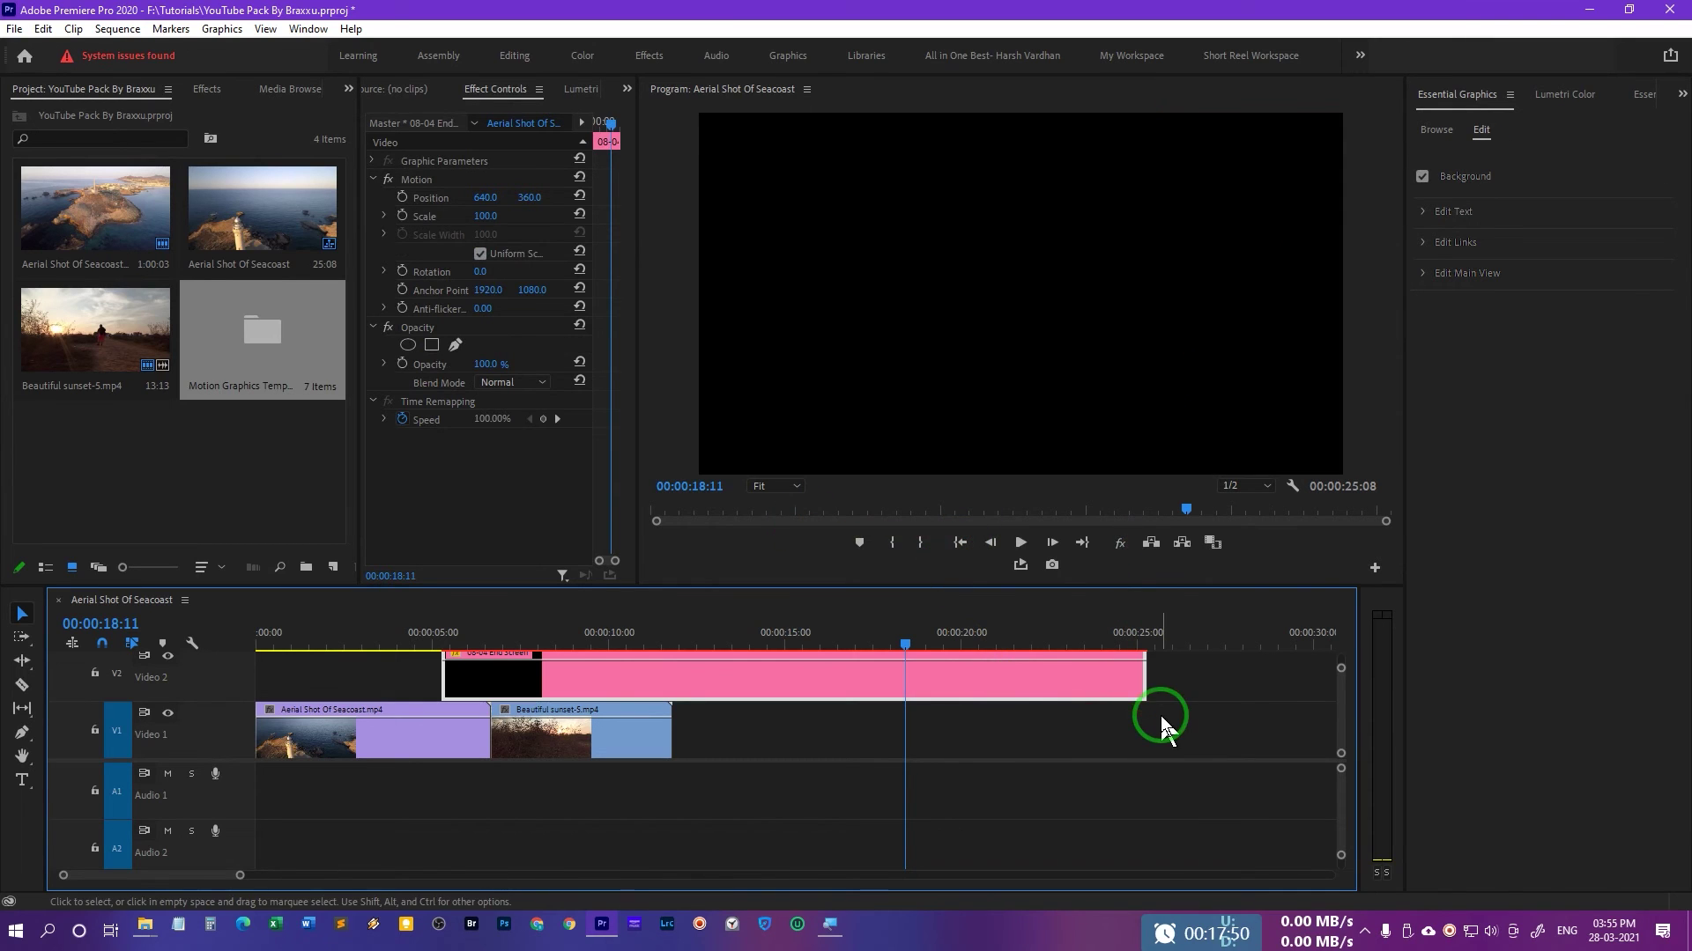
Browse the pack's remaining templates in Essential Graphics: End Screens, Social Networks, Links, Calls To Action, Bumpers and Titles.
left_click(1436, 129)
mouse_move(1441, 143)
left_mouse_down()
mouse_move(1480, 467)
mouse_move(1524, 599)
left_mouse_up()
scroll(1537, 608, "down", 5)
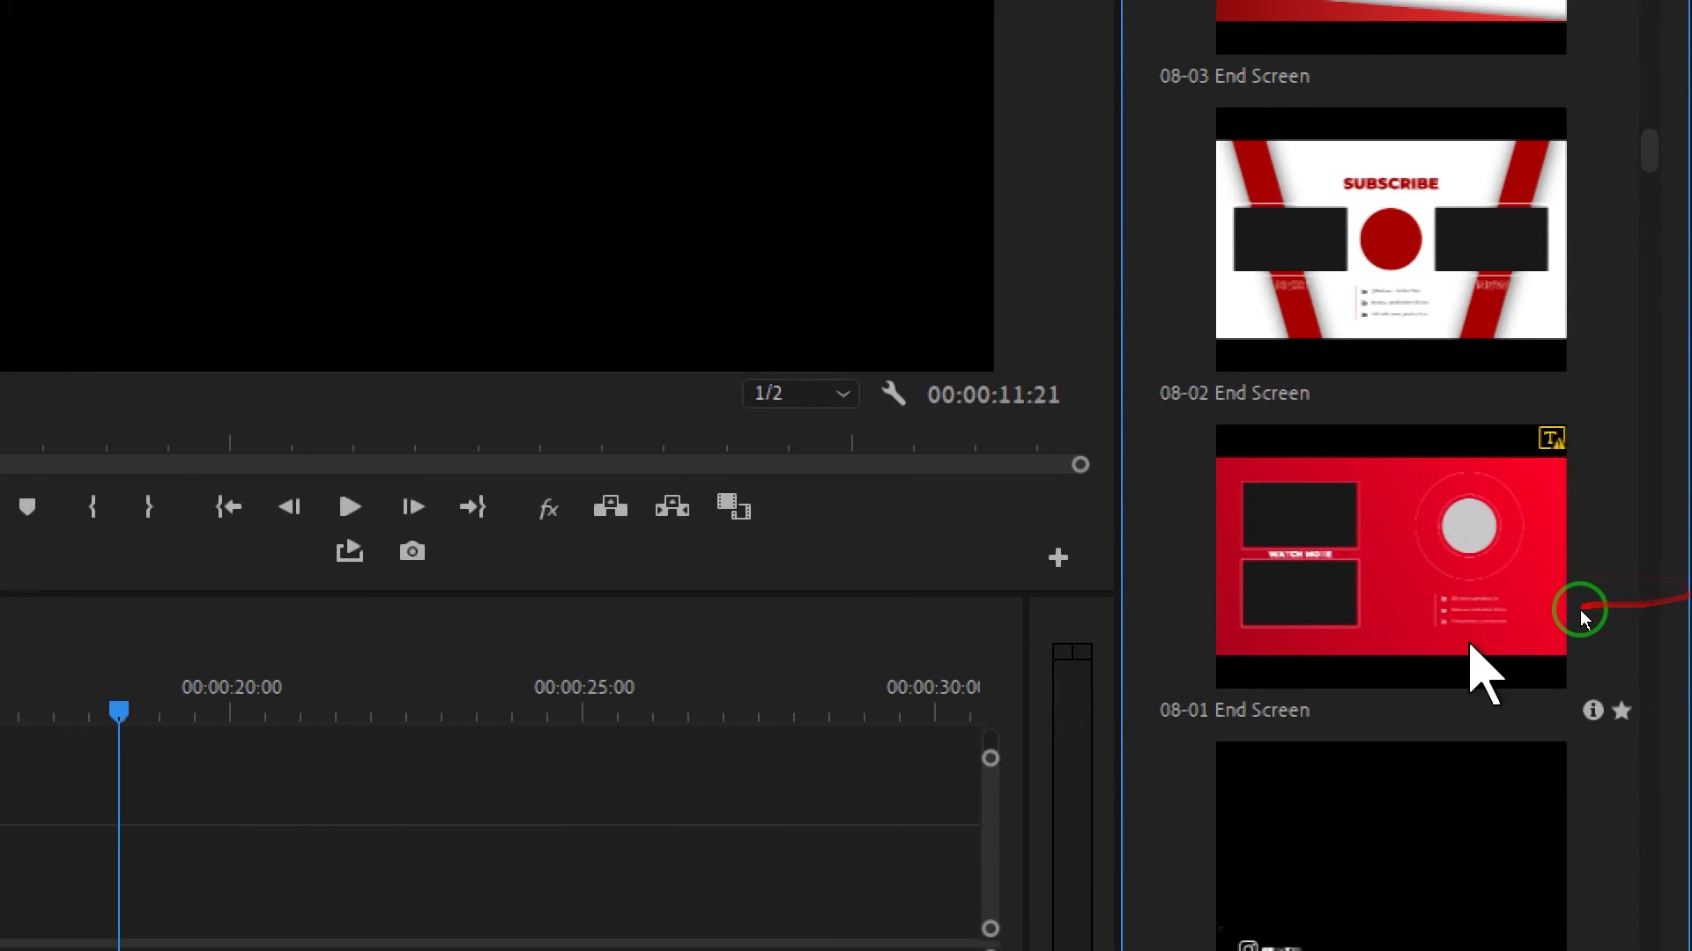
scroll(1581, 616, "down", 2)
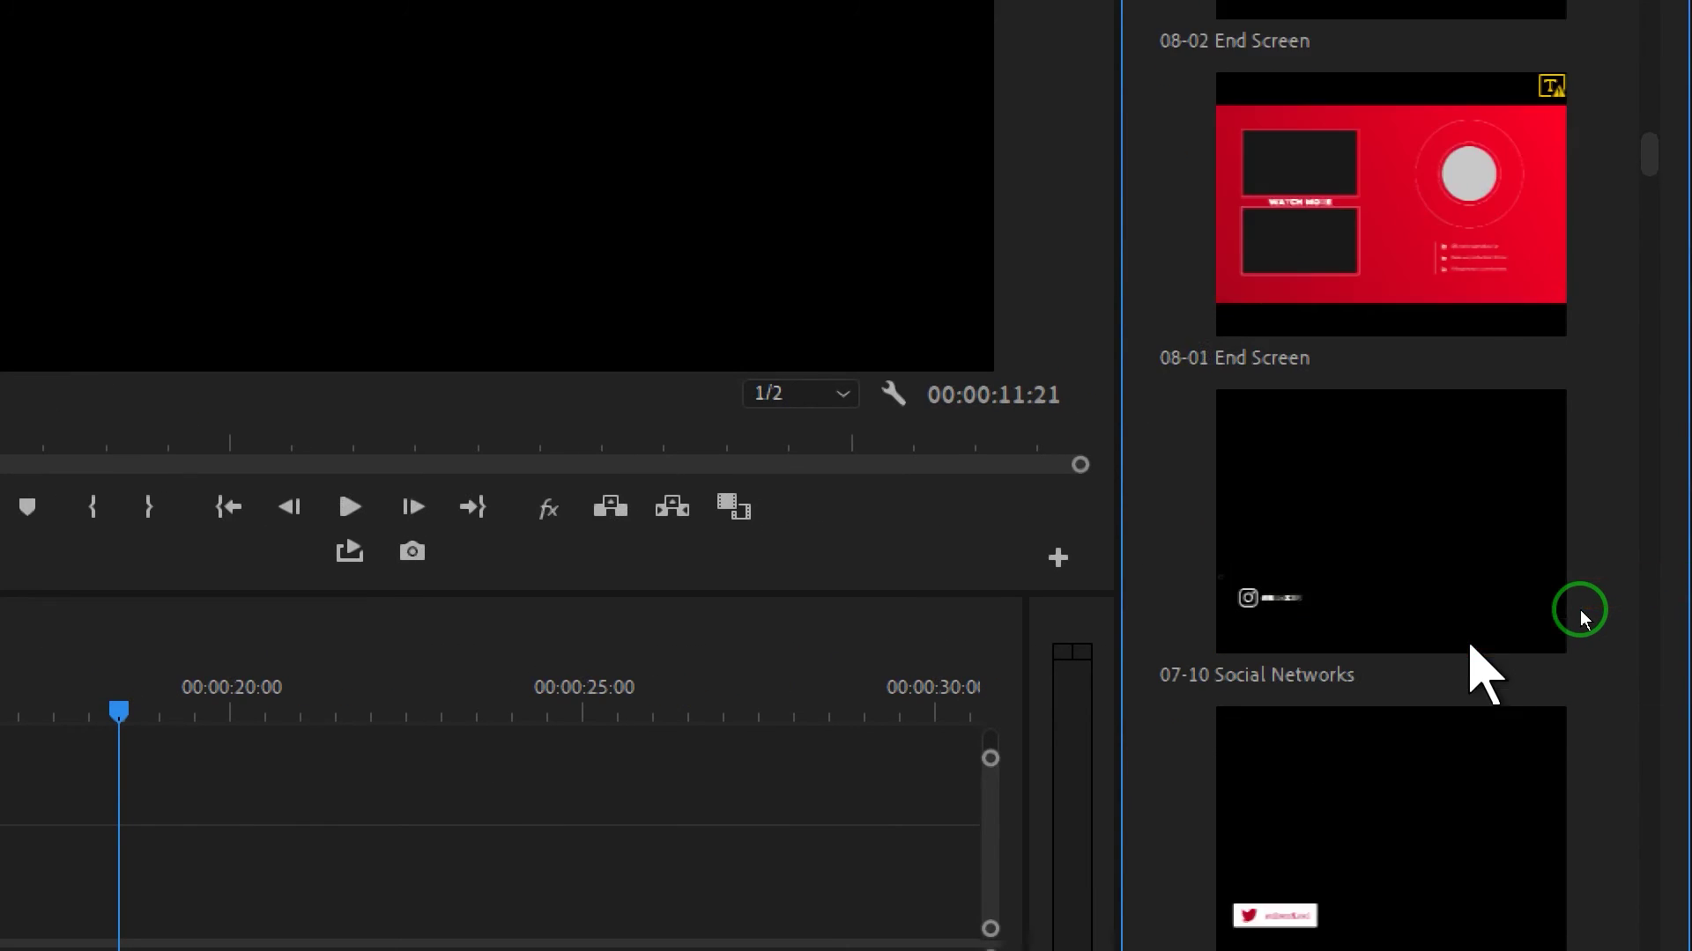
scroll(1579, 610, "down", 4)
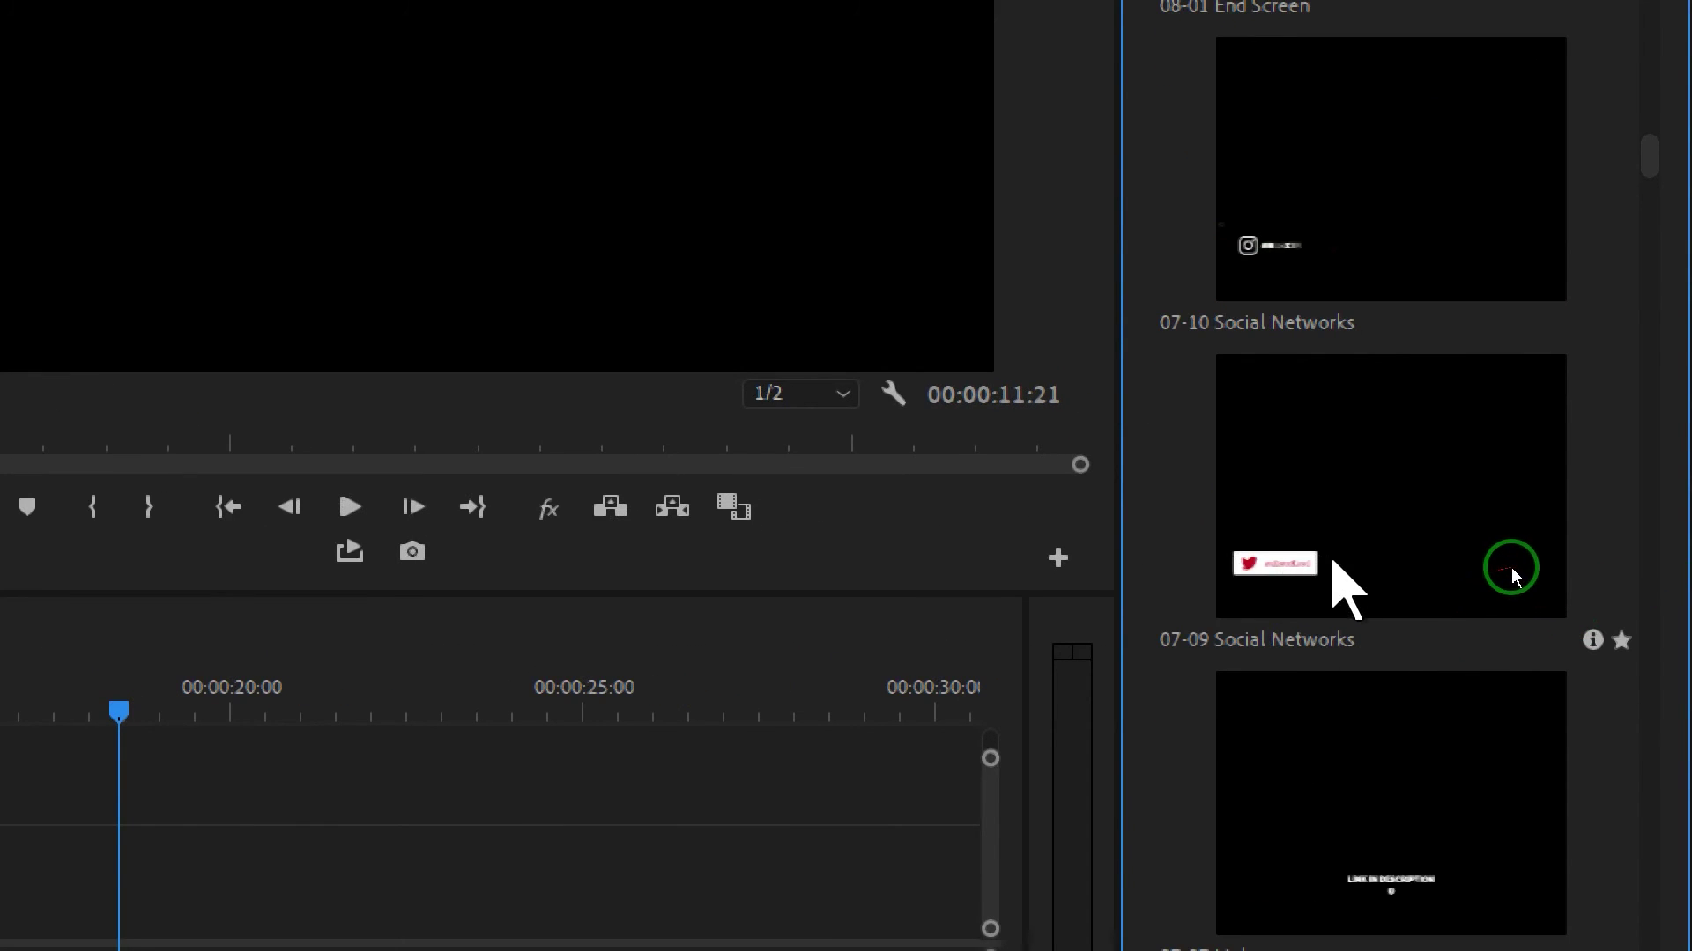
scroll(1545, 548, "down", 4)
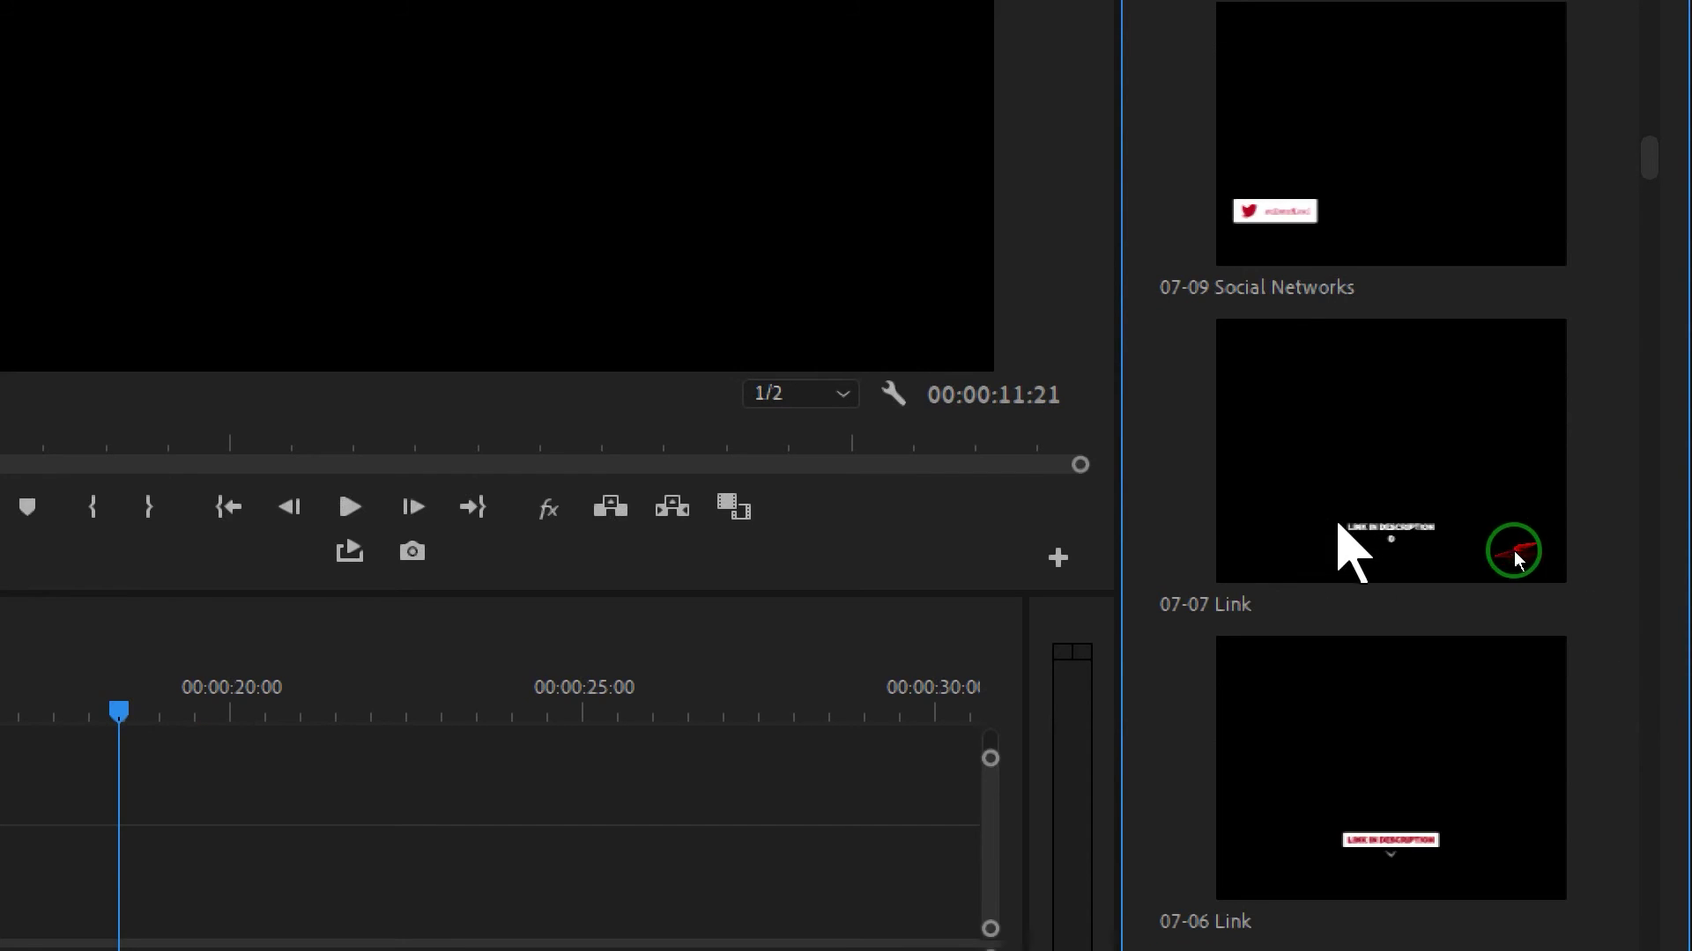
scroll(1277, 475, "up", 12)
scroll(1339, 648, "down", 4)
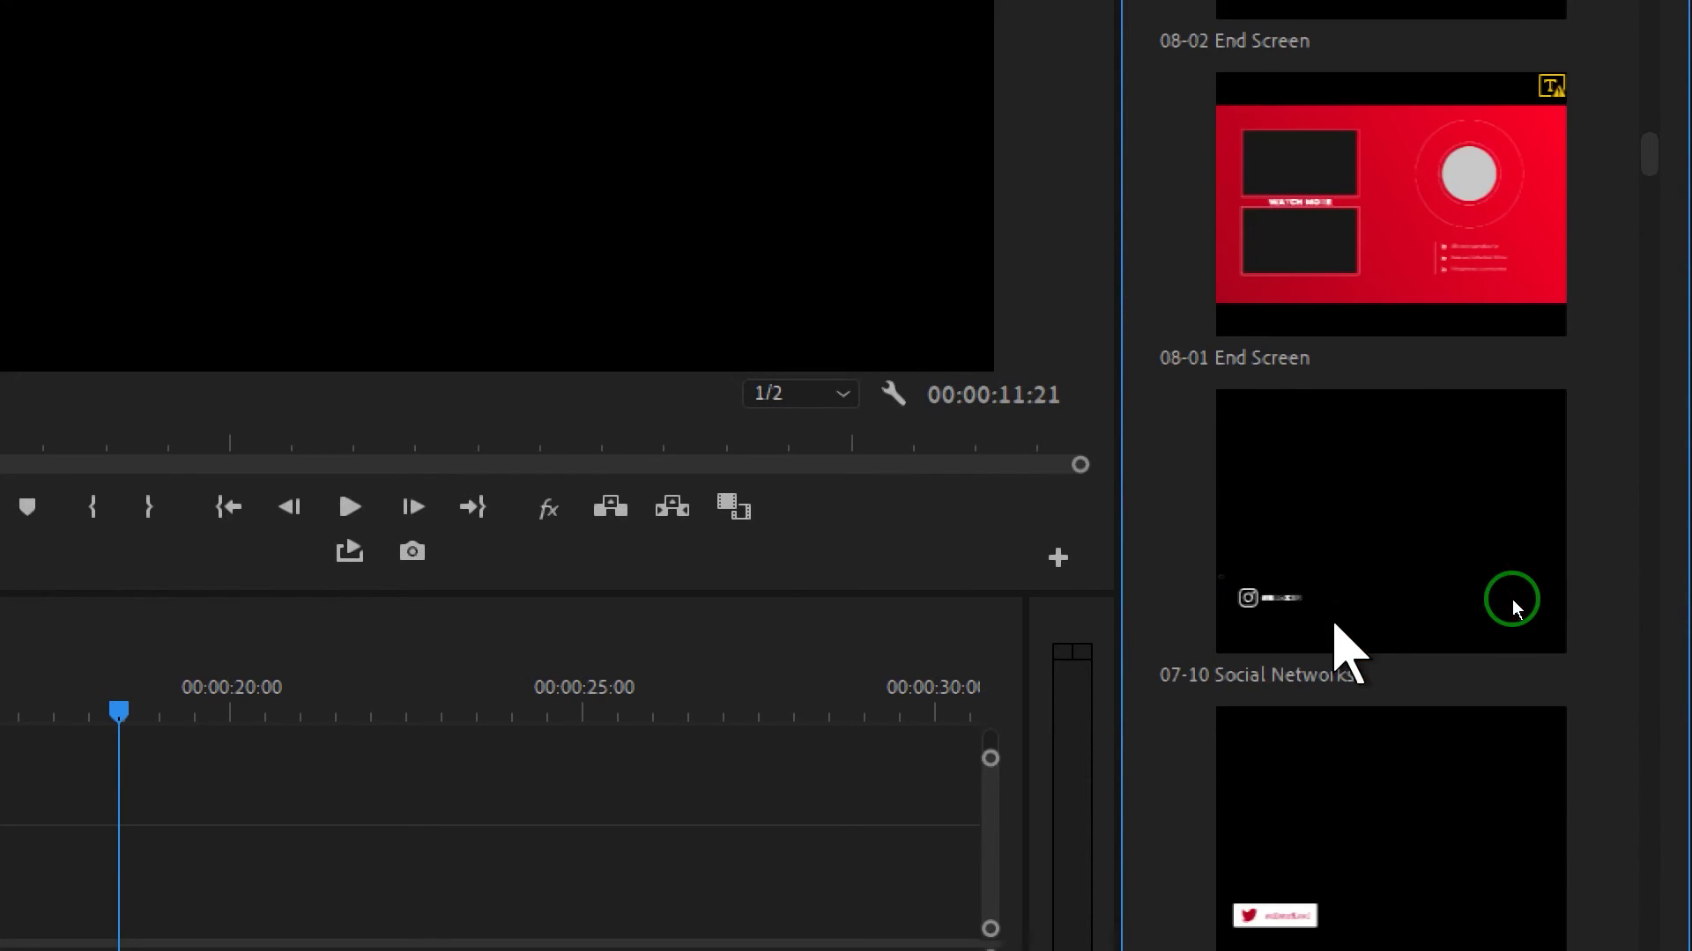
scroll(1497, 606, "down", 16)
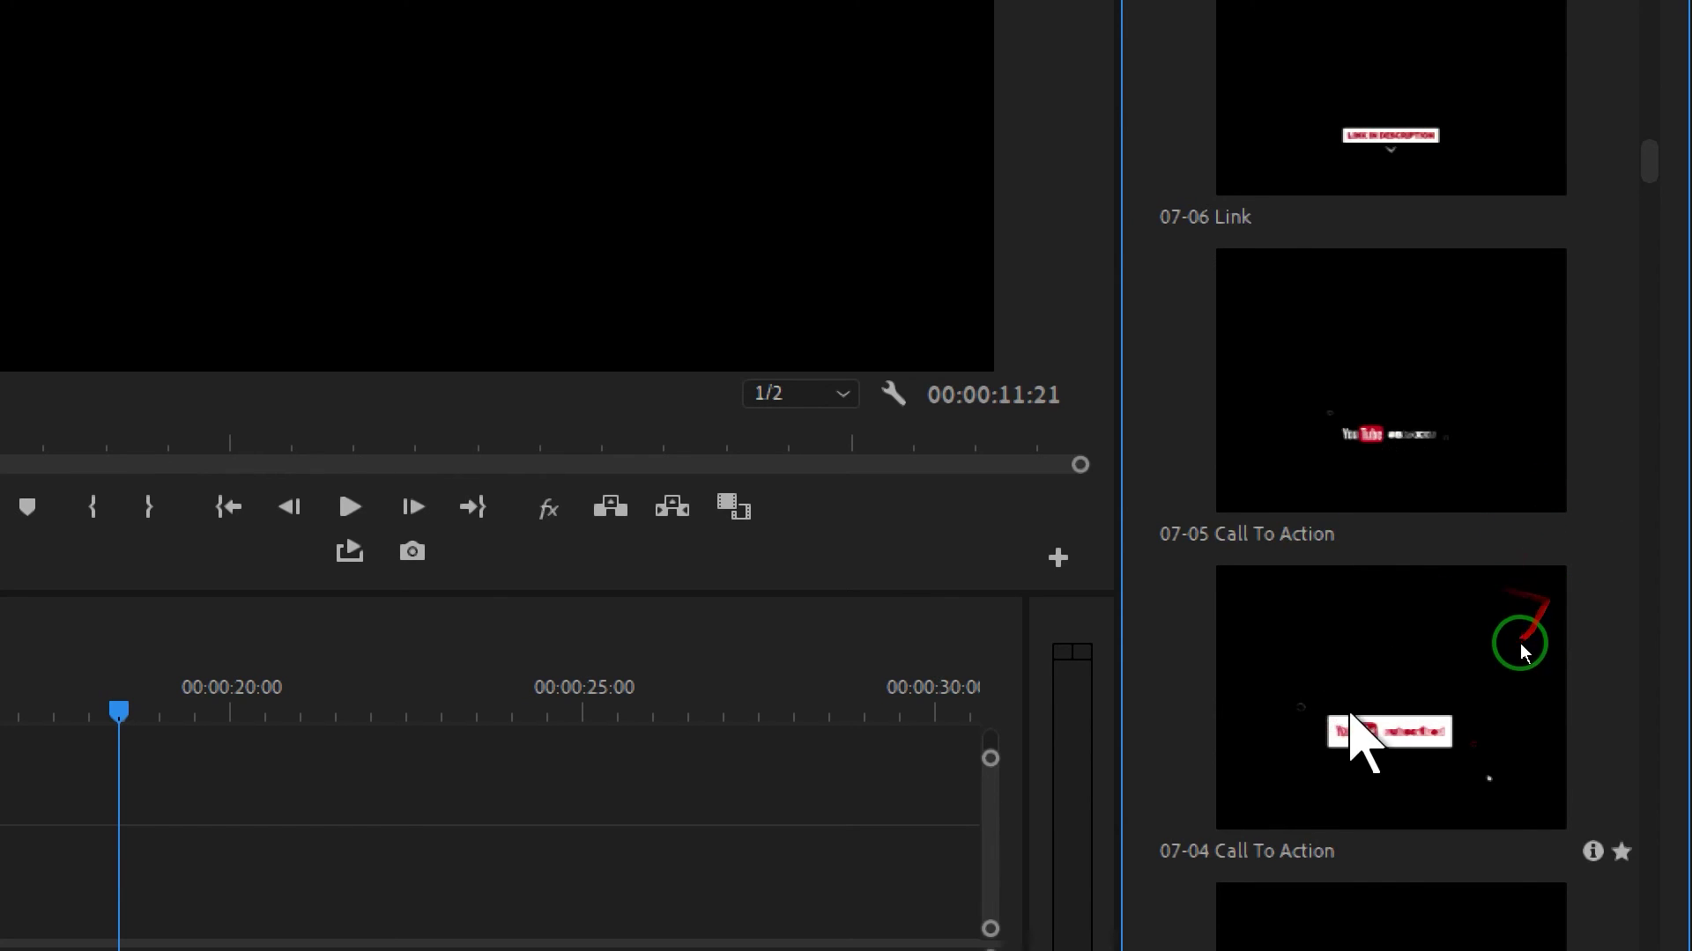
scroll(1566, 657, "down", 4)
scroll(1524, 605, "down", 4)
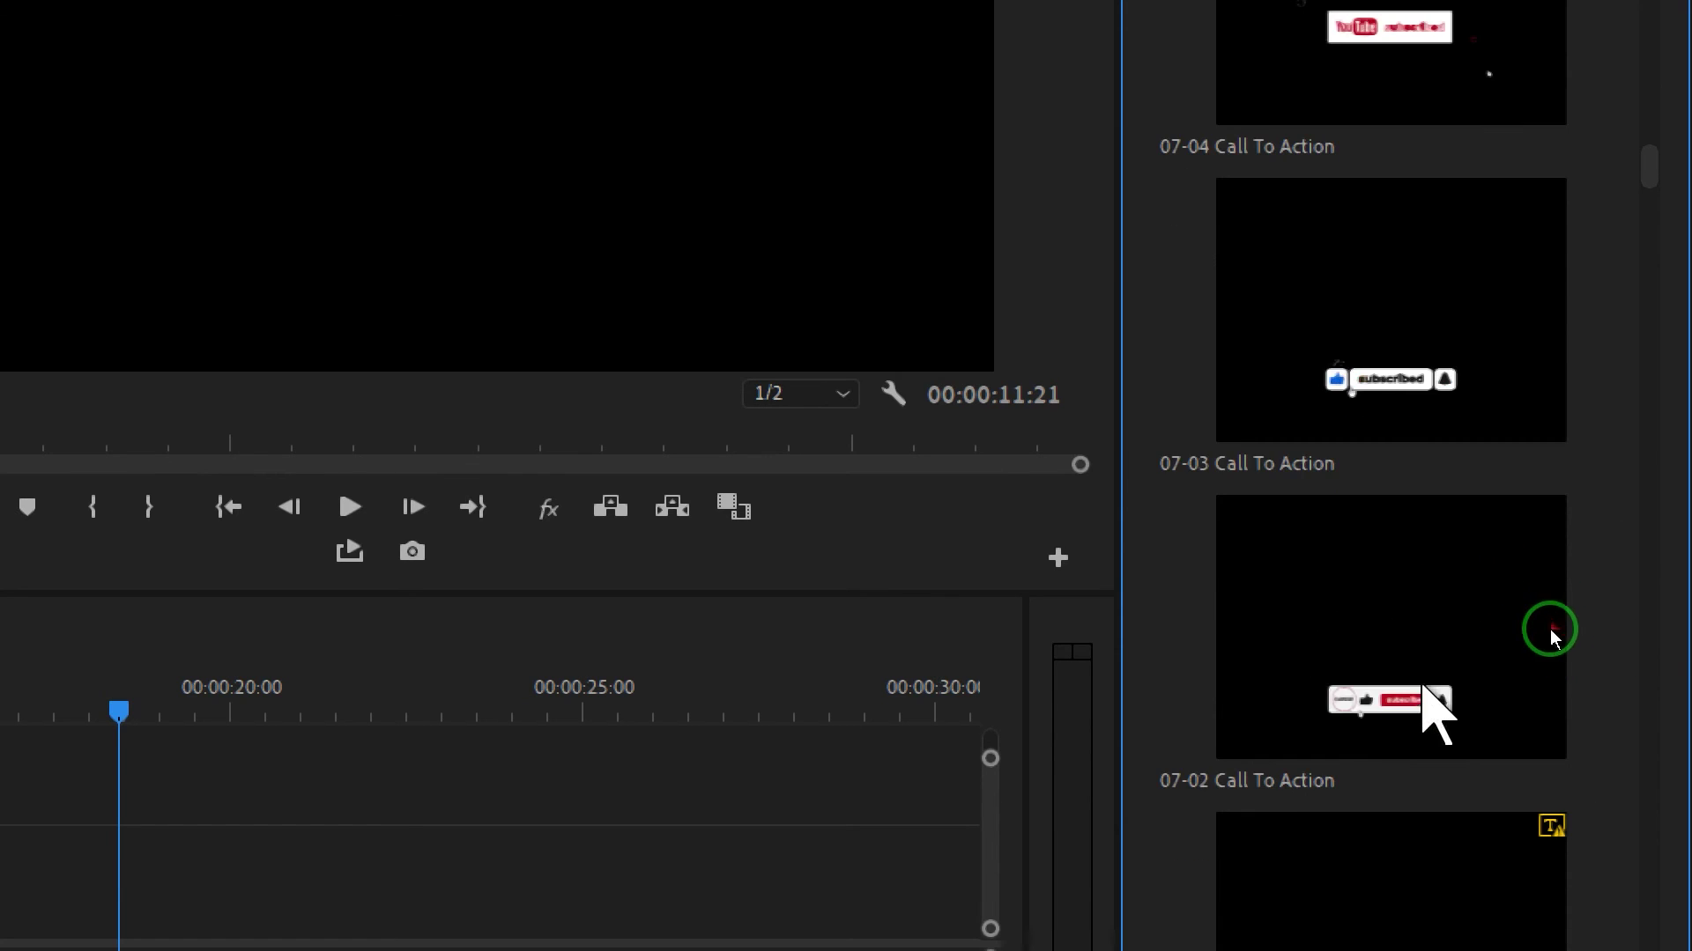
scroll(1551, 616, "down", 4)
scroll(1551, 617, "down", 6)
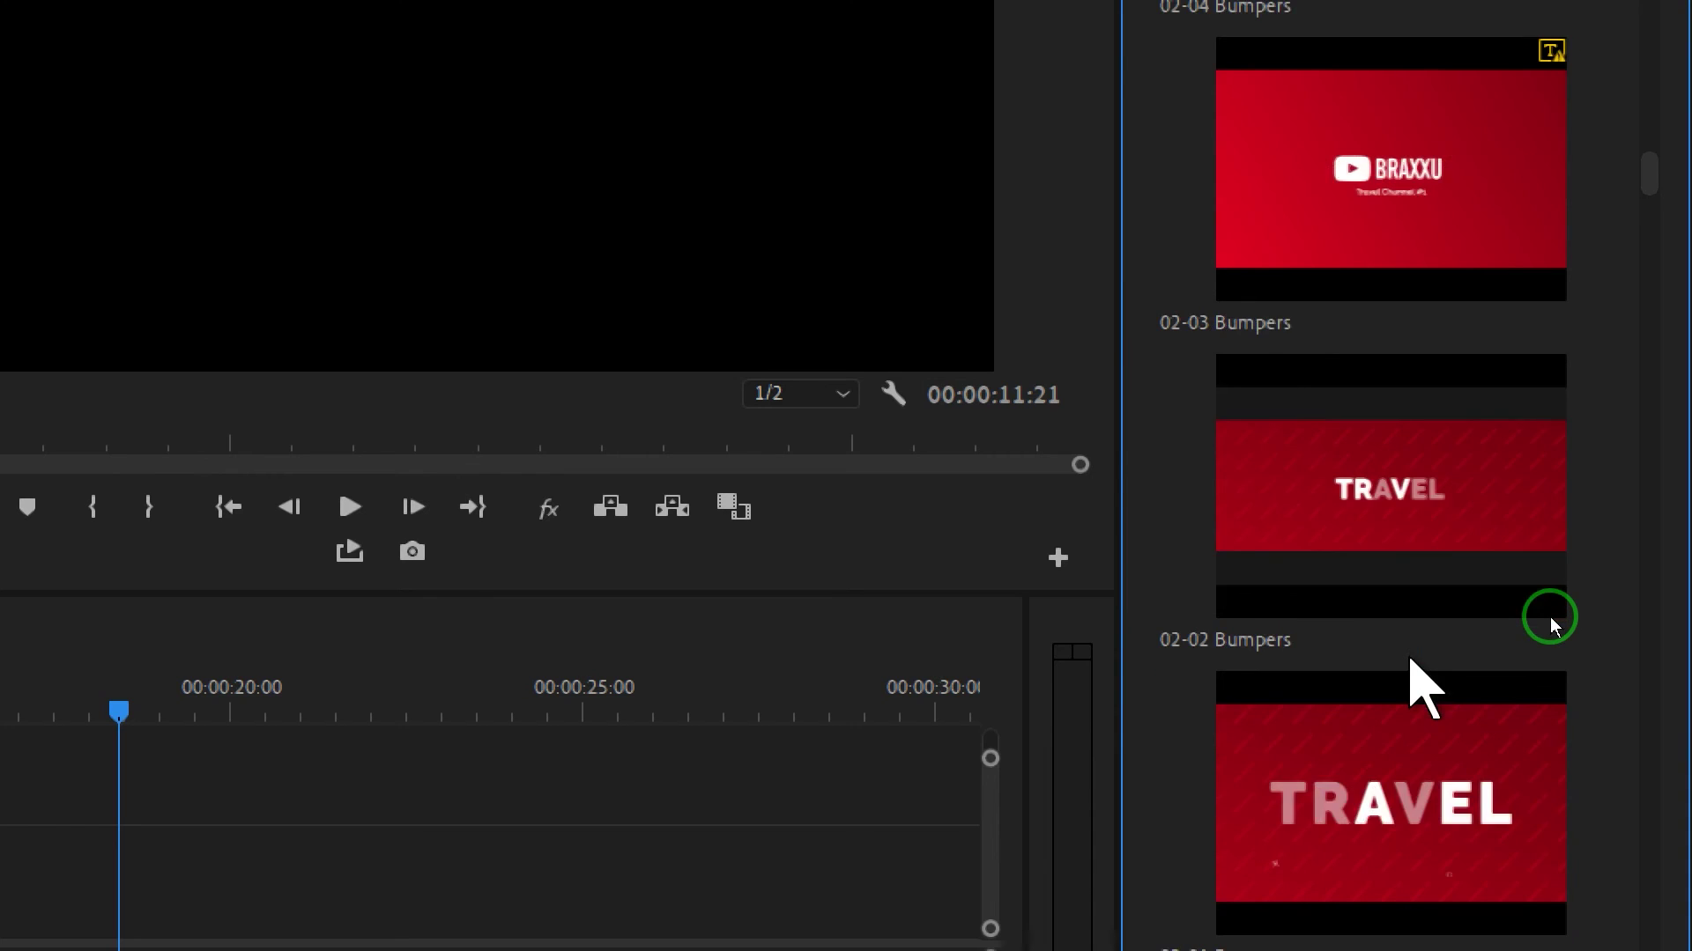
scroll(1550, 617, "down", 4)
scroll(1551, 617, "down", 3)
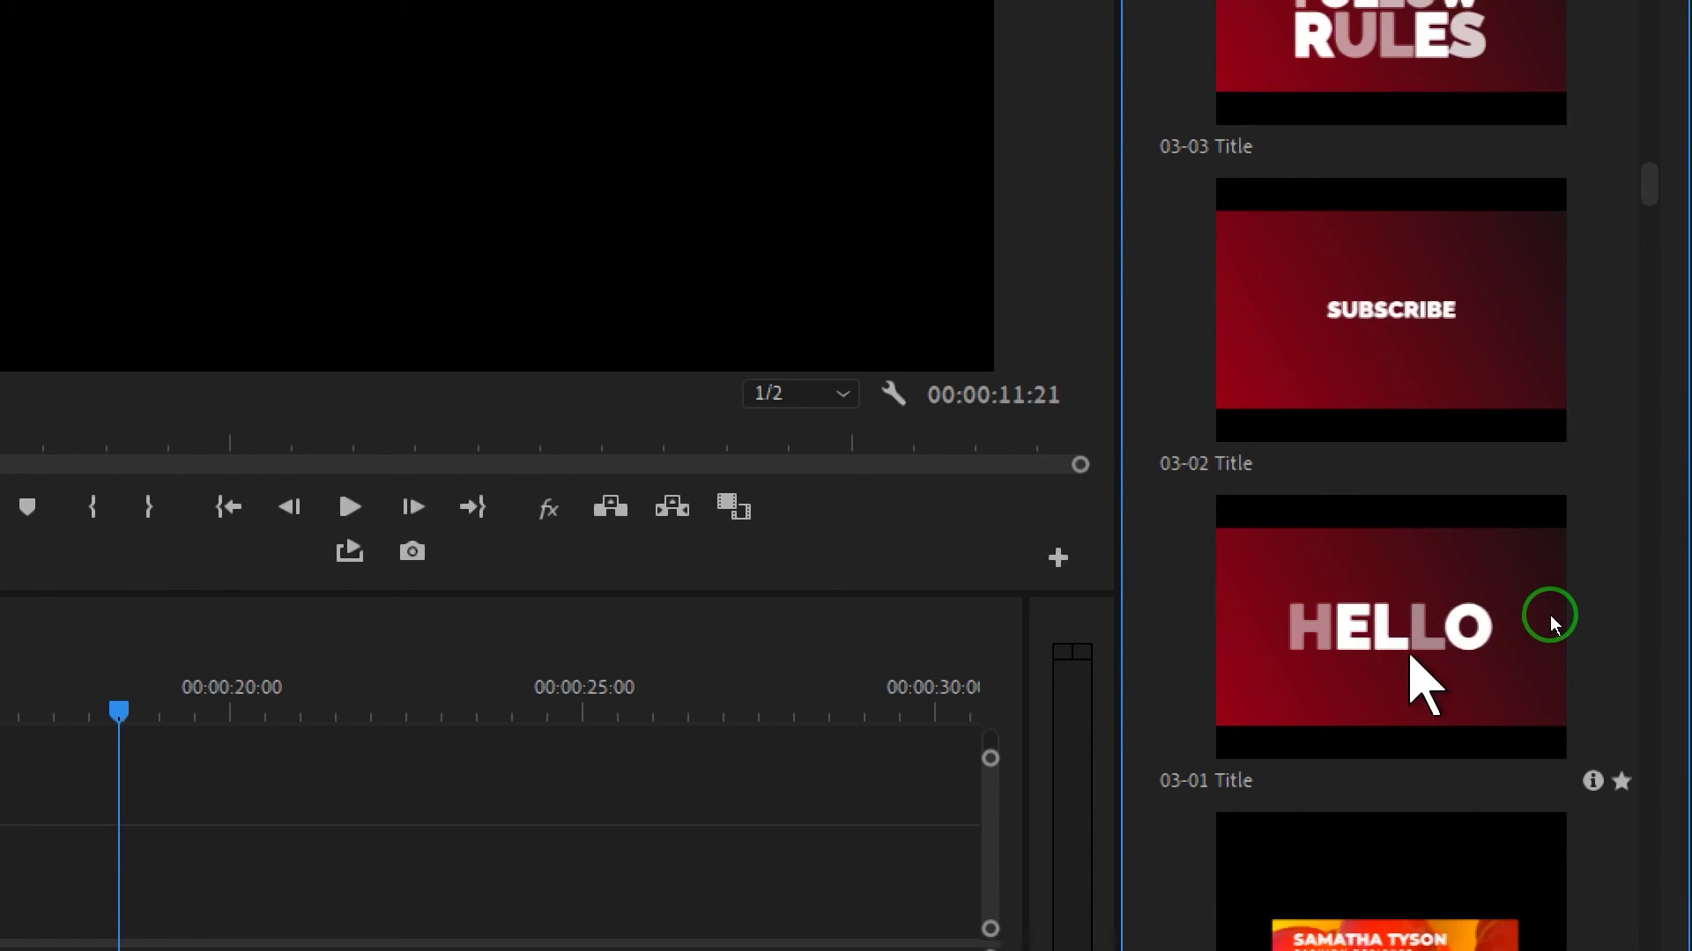
scroll(1553, 623, "down", 3)
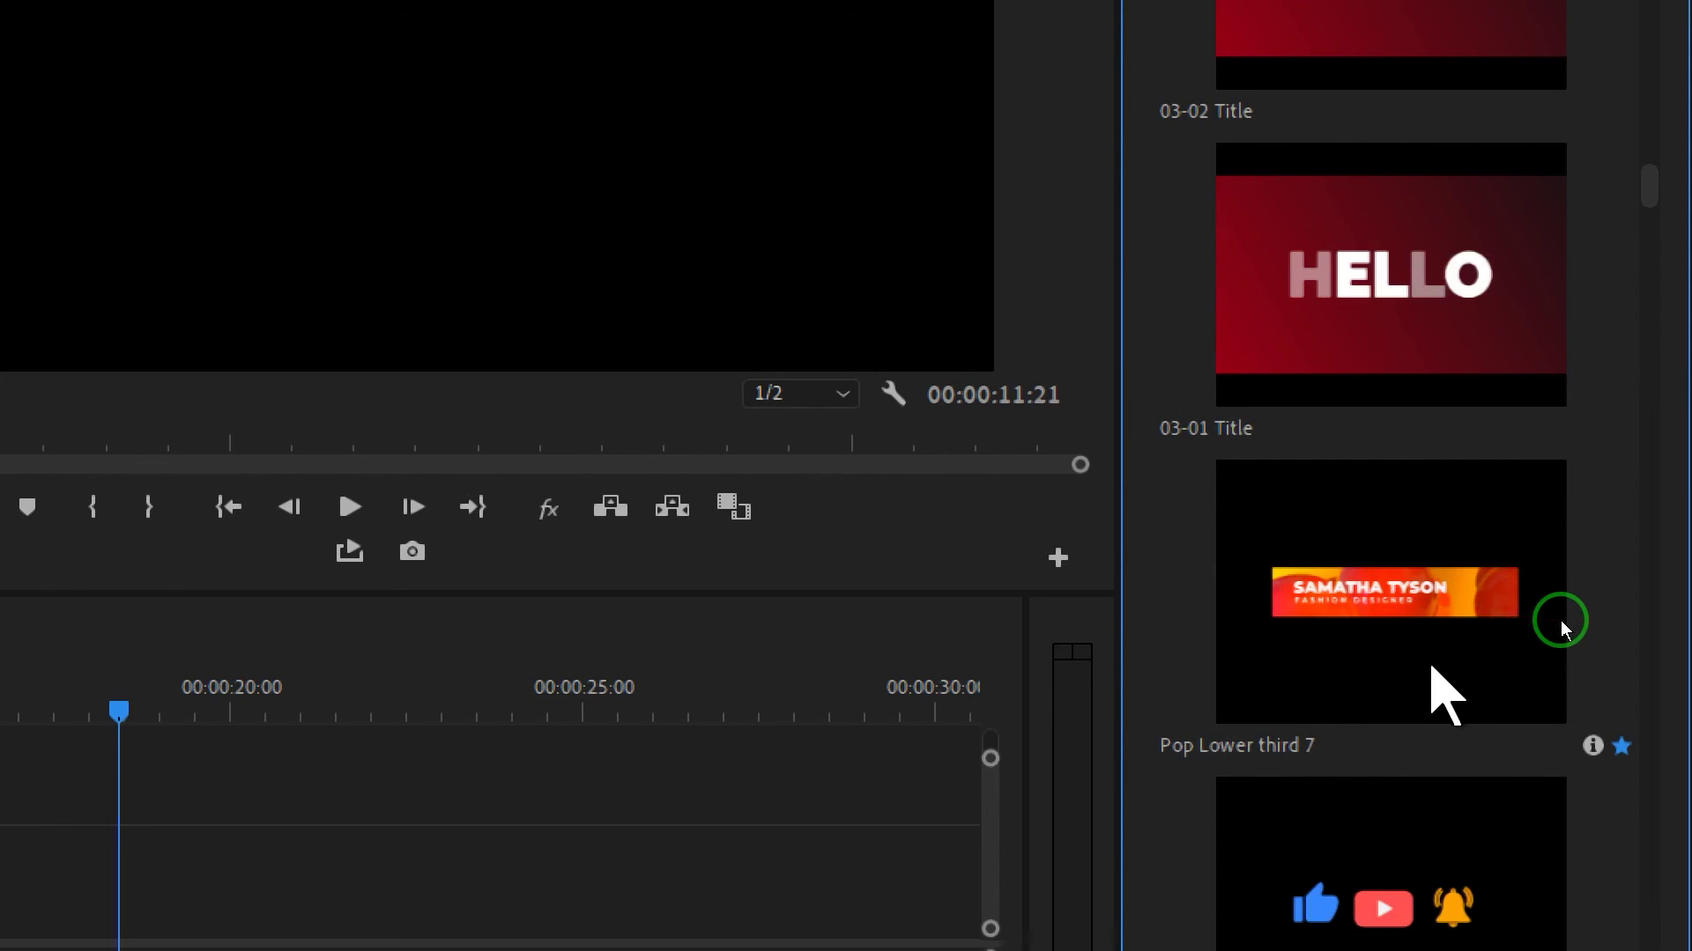
scroll(1562, 620, "up", 3)
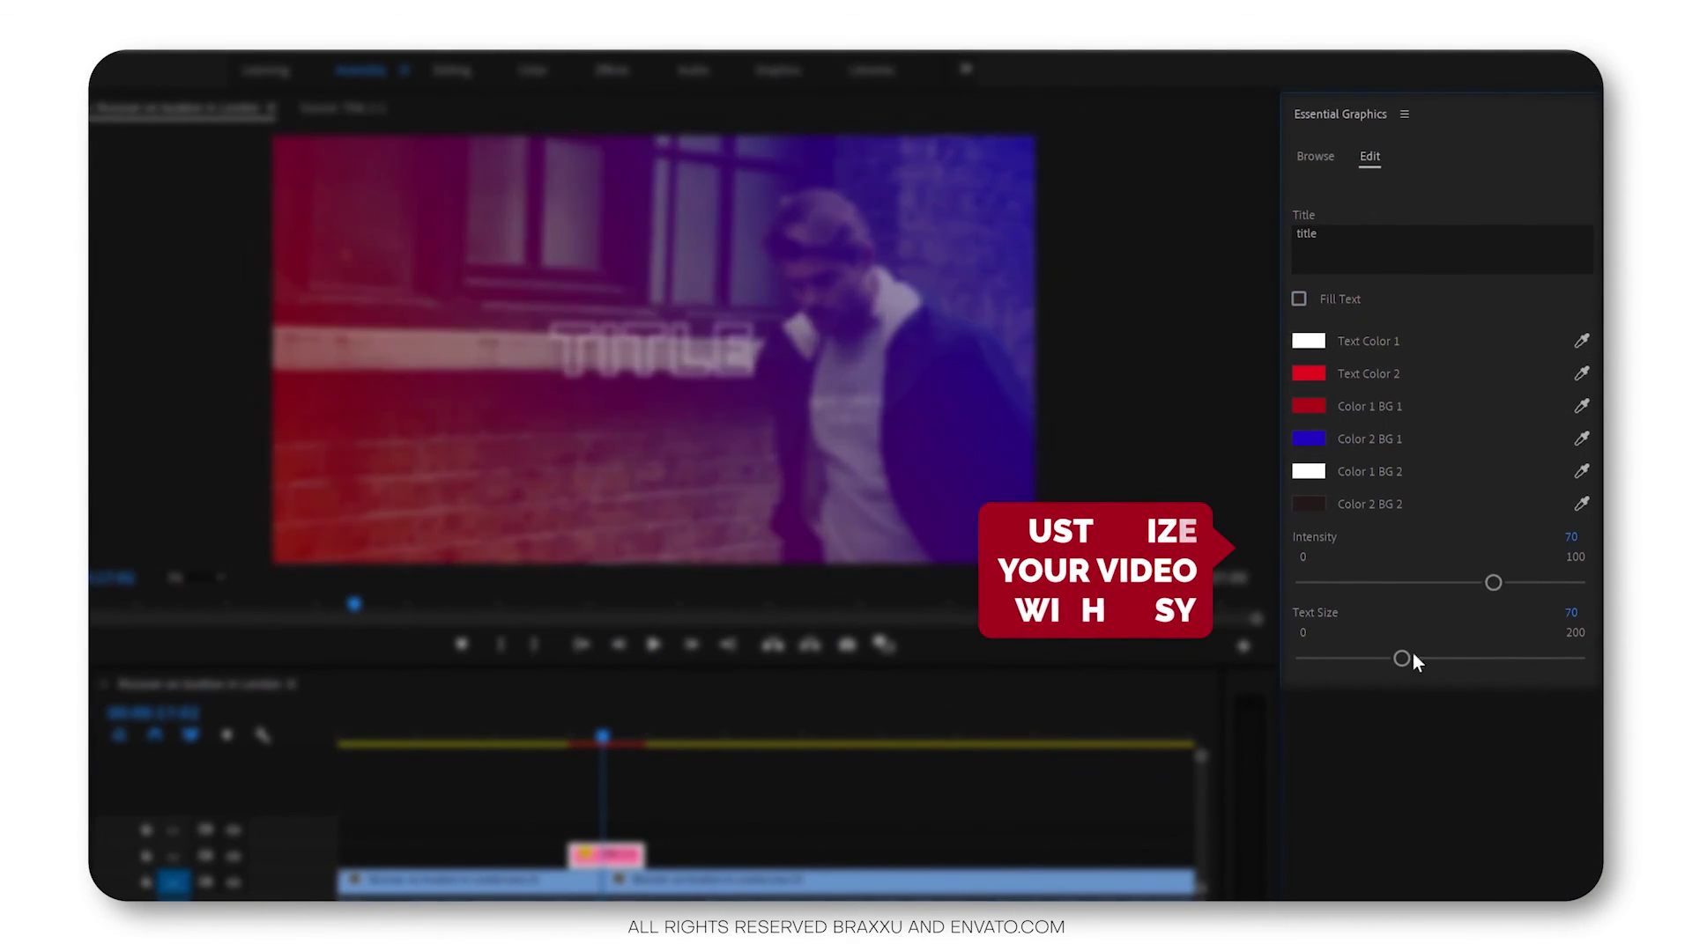
left_click_drag(1412, 657, 1408, 658)
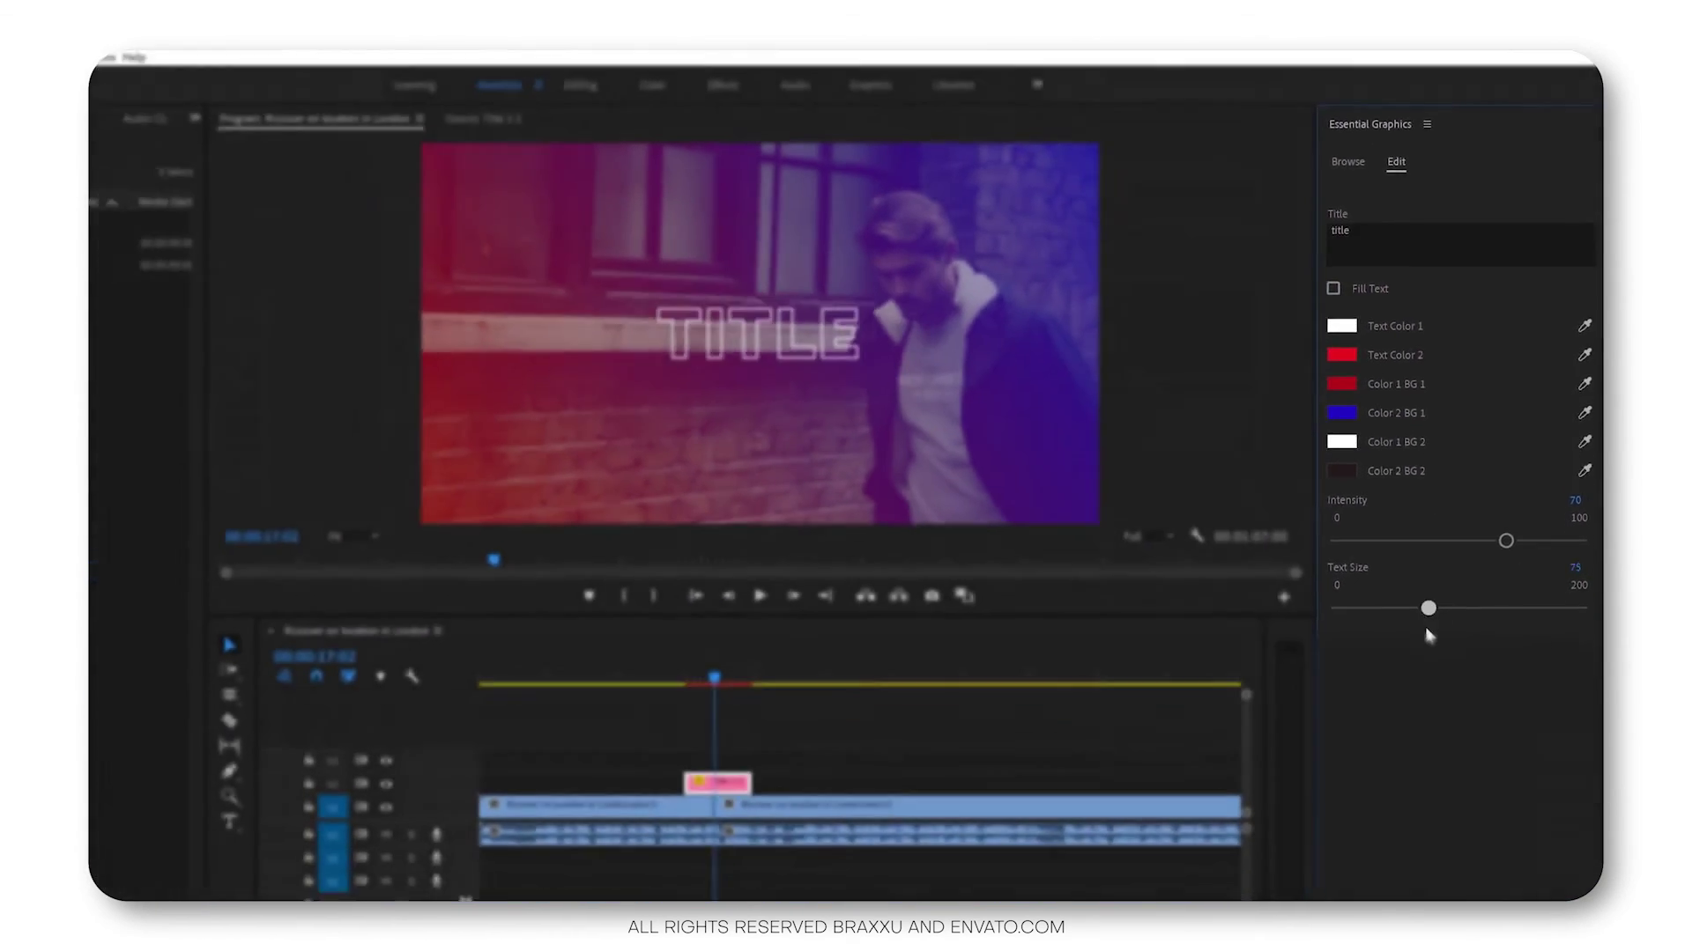